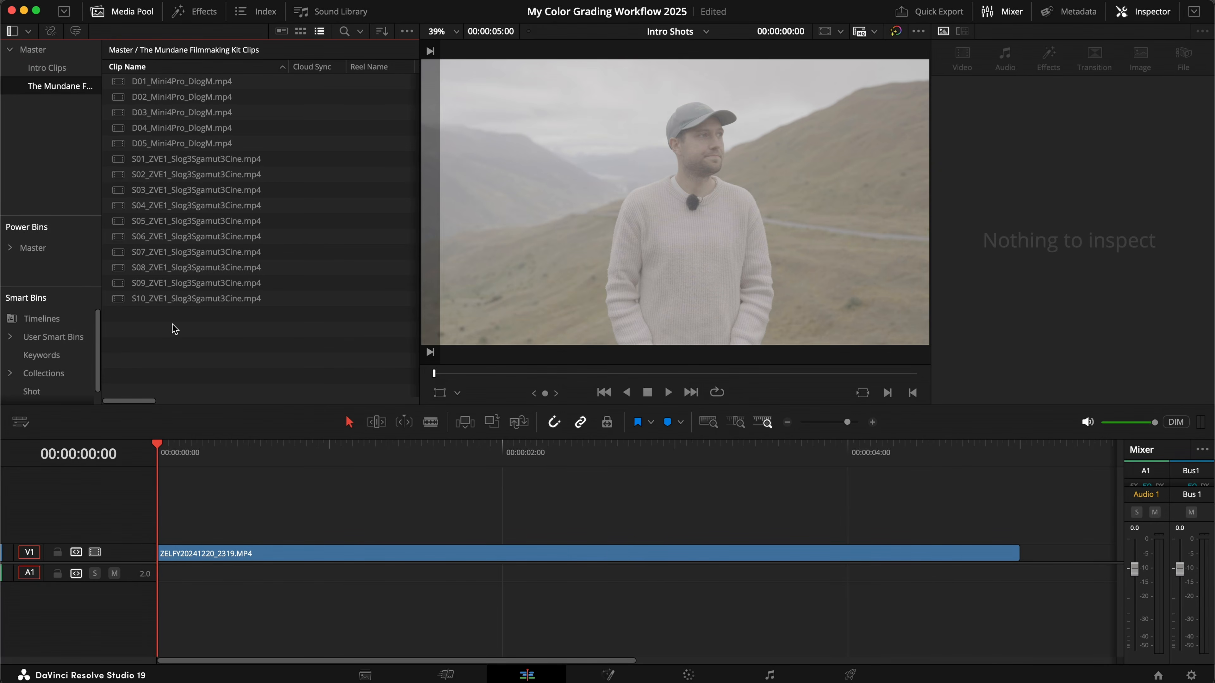
# - View the Intro Clips and Master bins, and switch to the Color page for the Intro Shots timeline
pyautogui.click(46, 67)
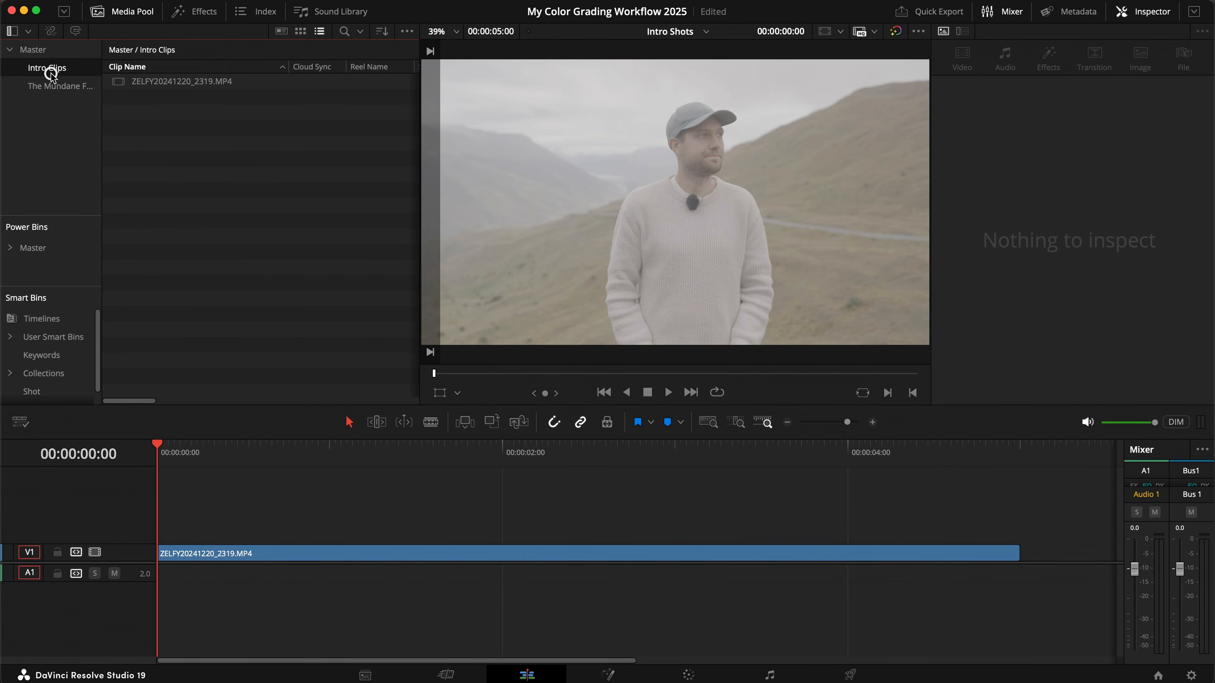
pyautogui.click(50, 54)
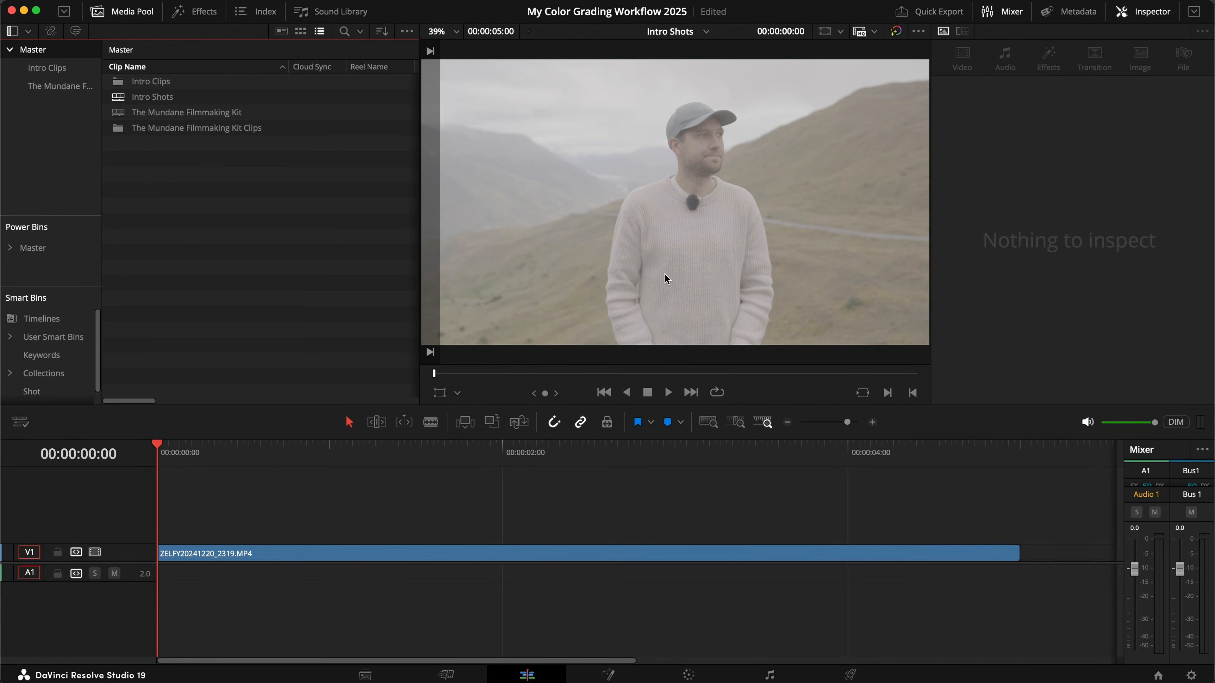
pyautogui.click(688, 675)
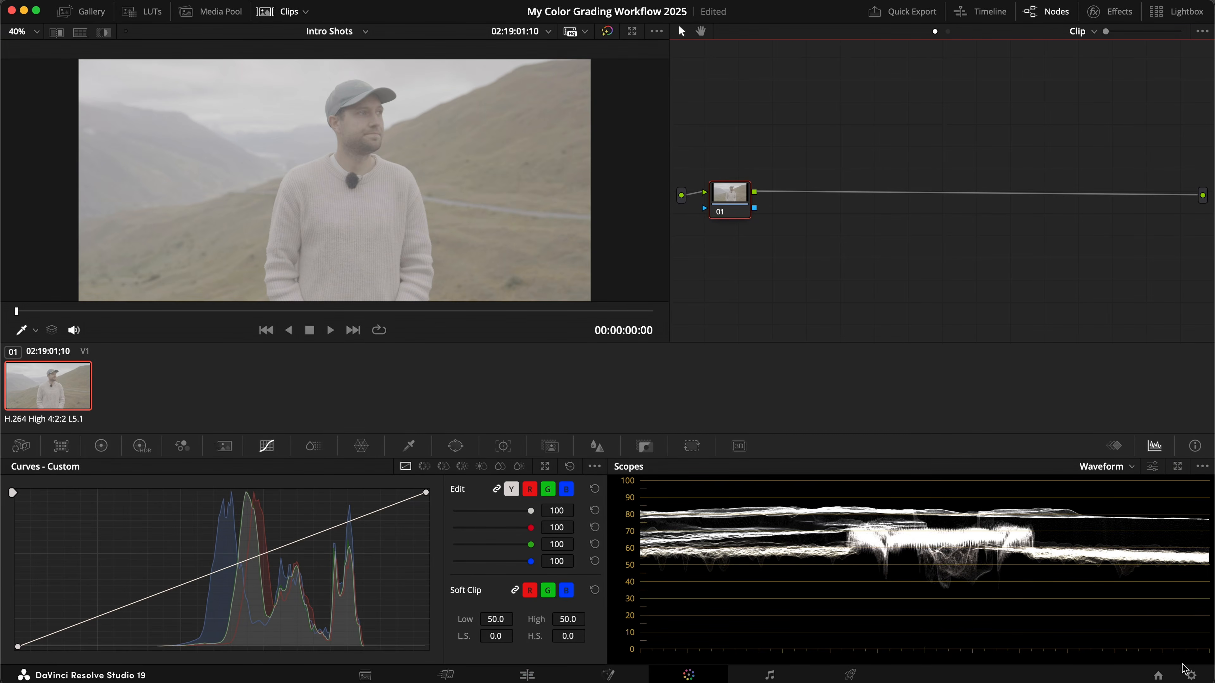
# - Review the project's Color Management settings, including the color science options, and close the settings without saving
pyautogui.click(1190, 675)
pyautogui.click(333, 155)
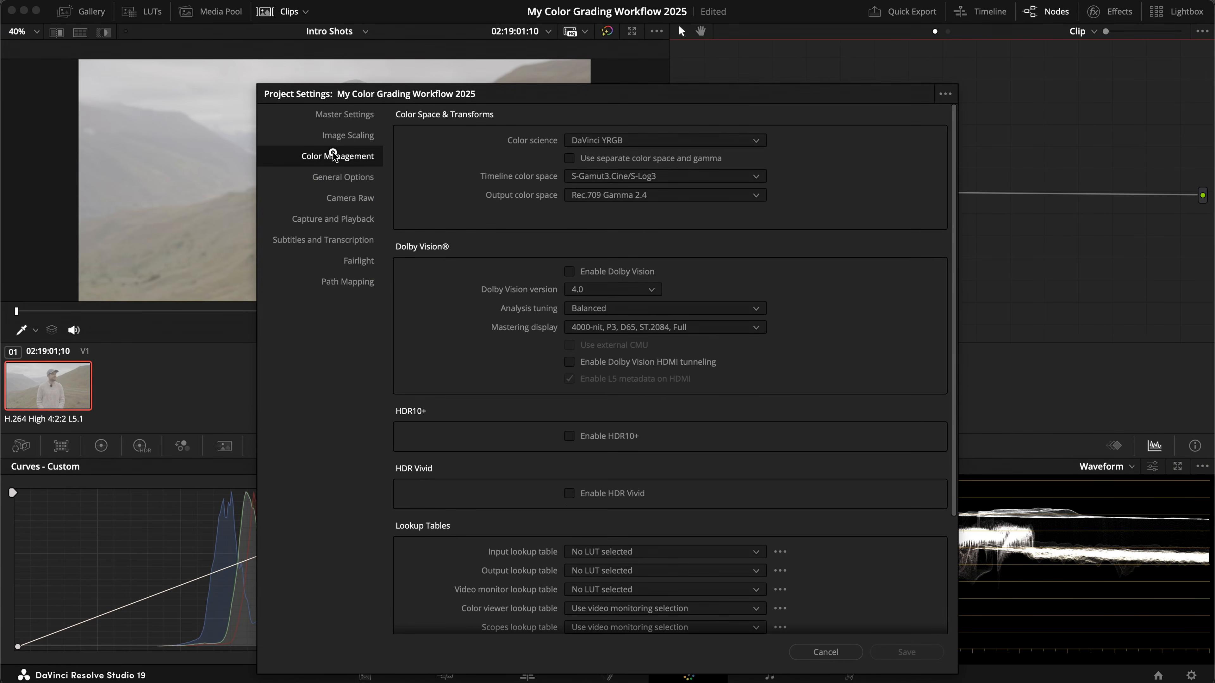
pyautogui.moveTo(514, 93); pyautogui.dragTo(513, 63)
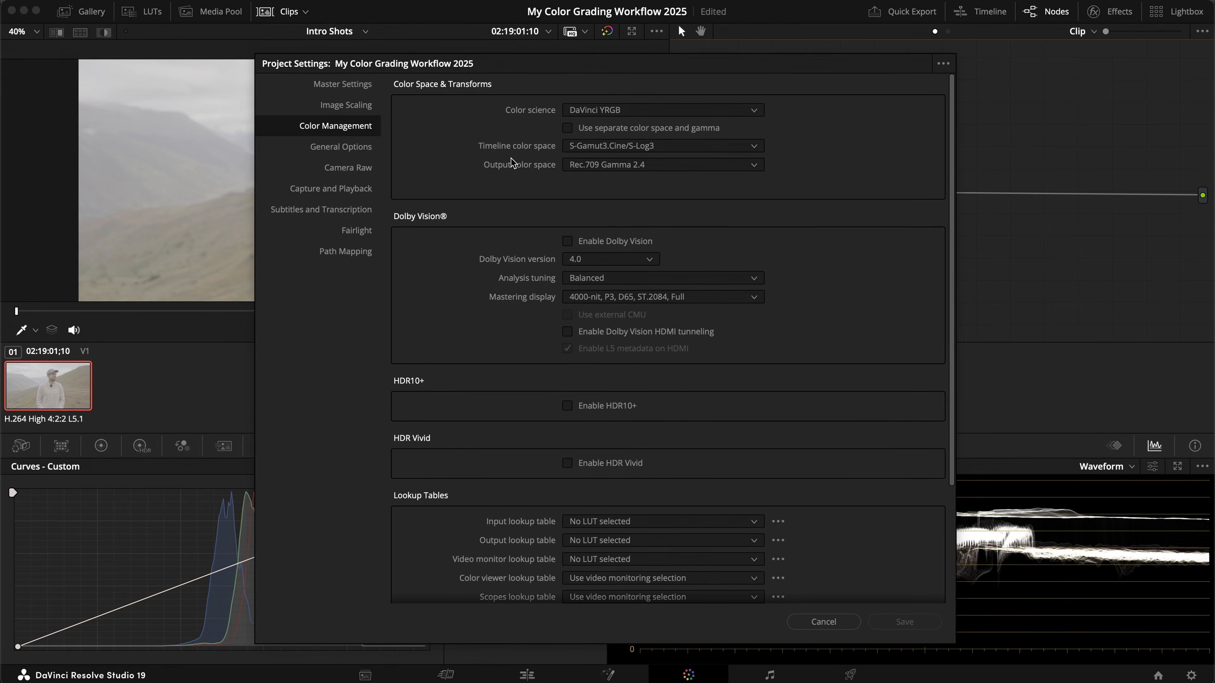
pyautogui.click(749, 111)
pyautogui.click(751, 109)
pyautogui.click(822, 622)
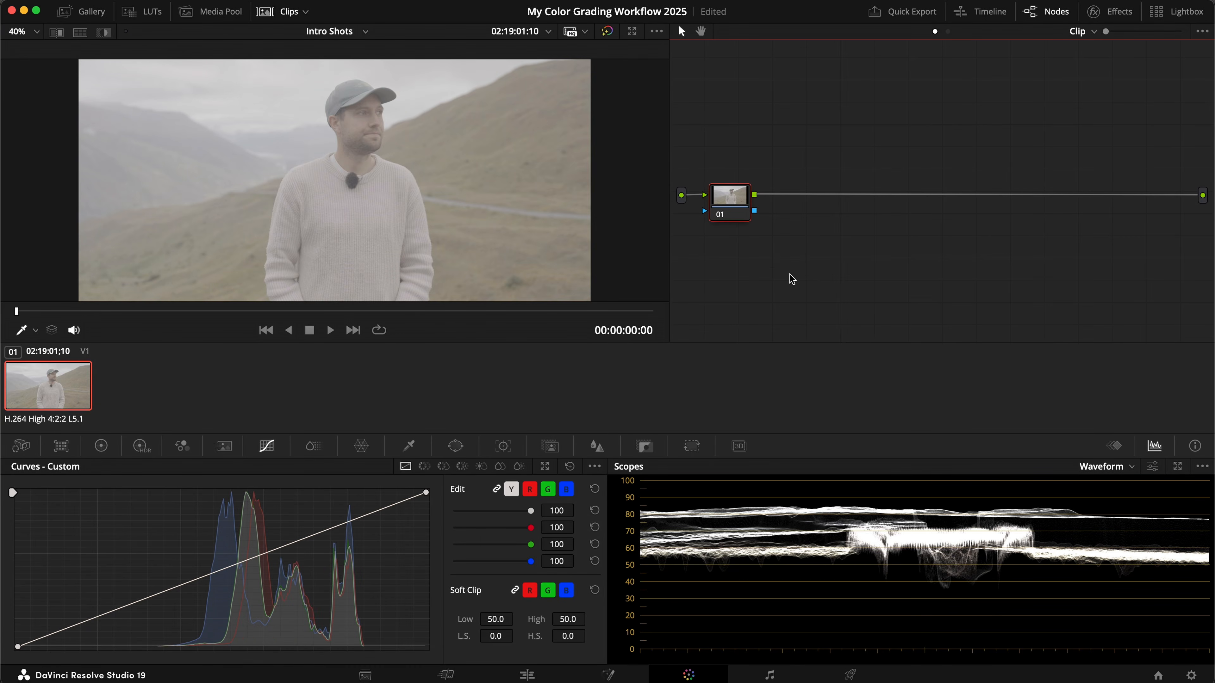
# - Add four serial nodes after the first one and label the last node Conversion
pyautogui.hotkey('alt', 's')
pyautogui.hotkey('alt', 's')
pyautogui.hotkey('alt', 's')
pyautogui.hotkey('alt', 's')
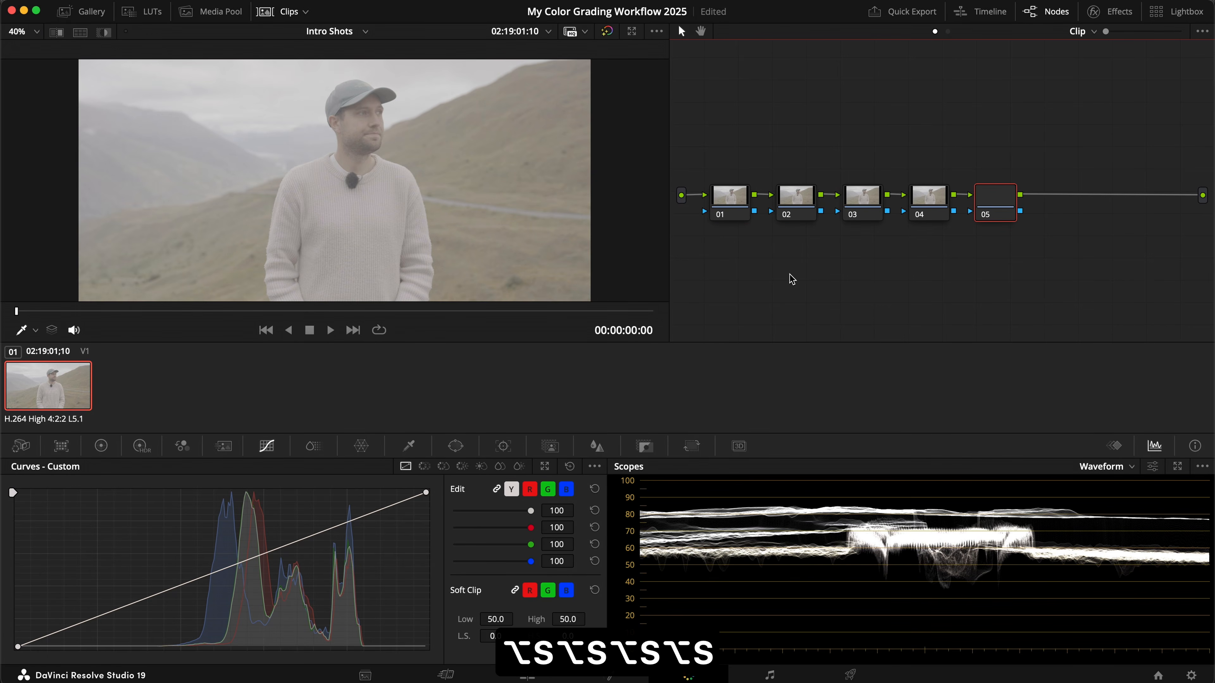
pyautogui.write('rConversion')
pyautogui.press('Return')
# - Label the fourth node Look, the third node Contrast and the second node Balance
pyautogui.click(933, 195)
pyautogui.write('rLook')
pyautogui.press('Return')
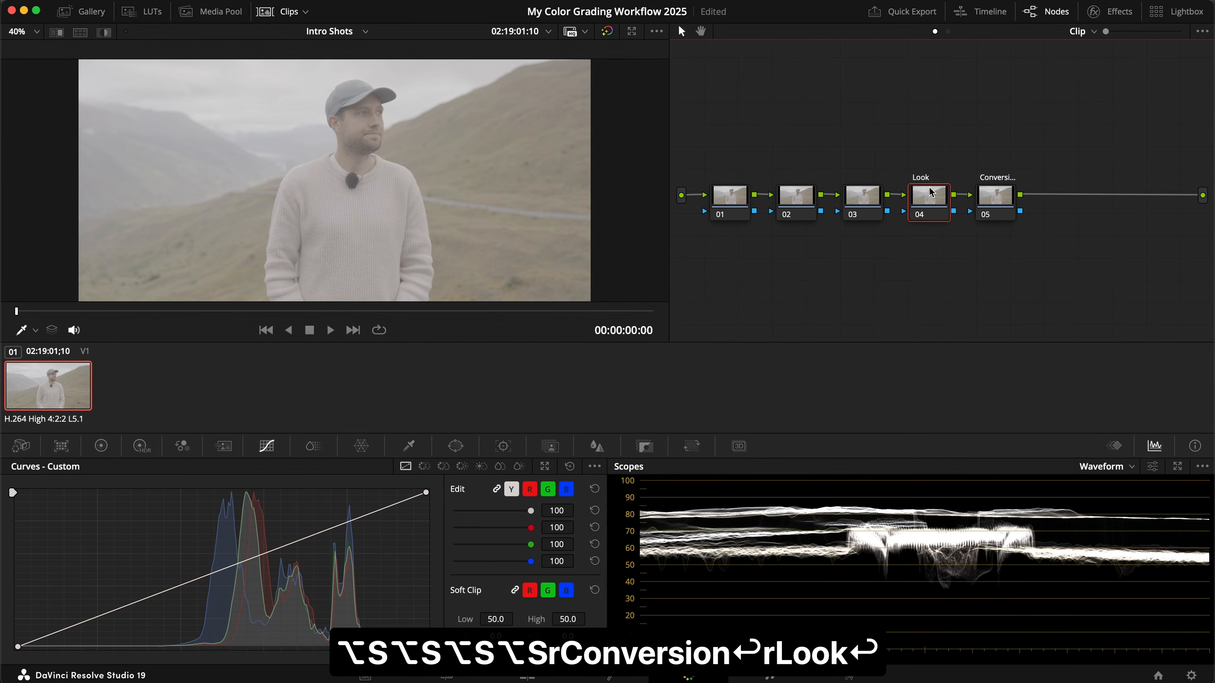
pyautogui.click(873, 188)
pyautogui.write('rContrast')
pyautogui.press('Return')
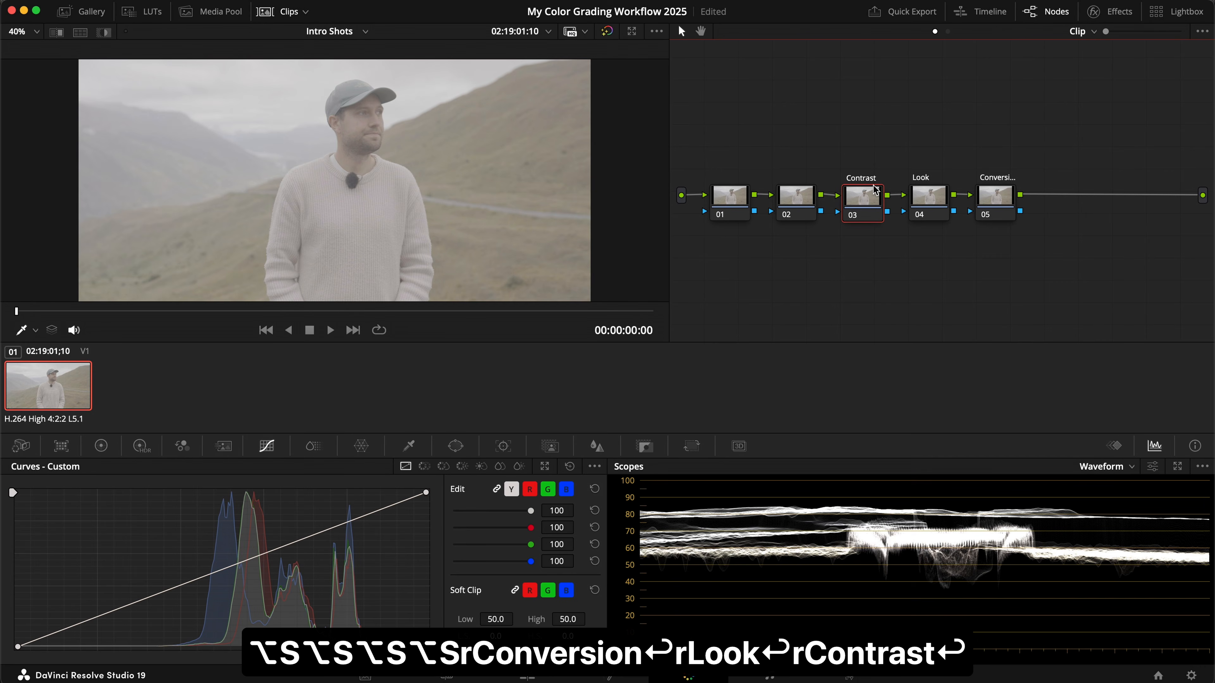
pyautogui.click(790, 193)
pyautogui.write('rC')
pyautogui.press('BackSpace')
pyautogui.write('Balance')
pyautogui.press('Return')
# - Label the first node Exposure and clean up the node graph so the nodes are evenly spaced
pyautogui.click(737, 208)
pyautogui.write('rExposur')
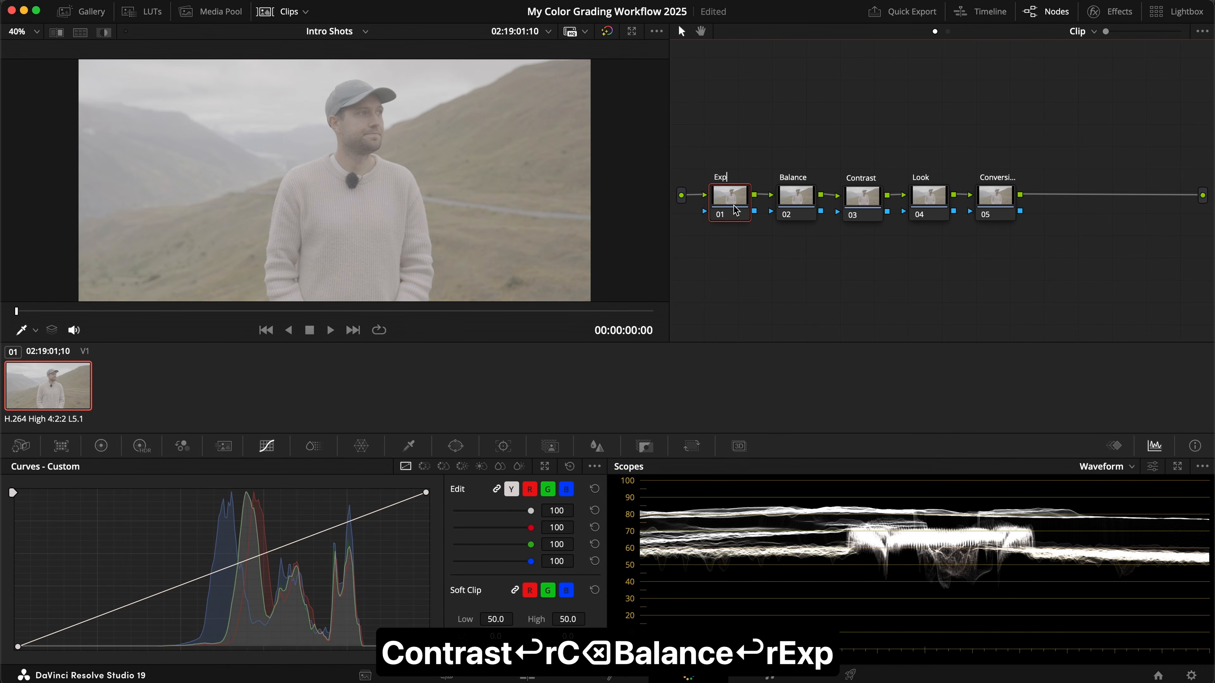
pyautogui.write('e')
pyautogui.press('Return')
pyautogui.rightClick(796, 271)
pyautogui.click(819, 434)
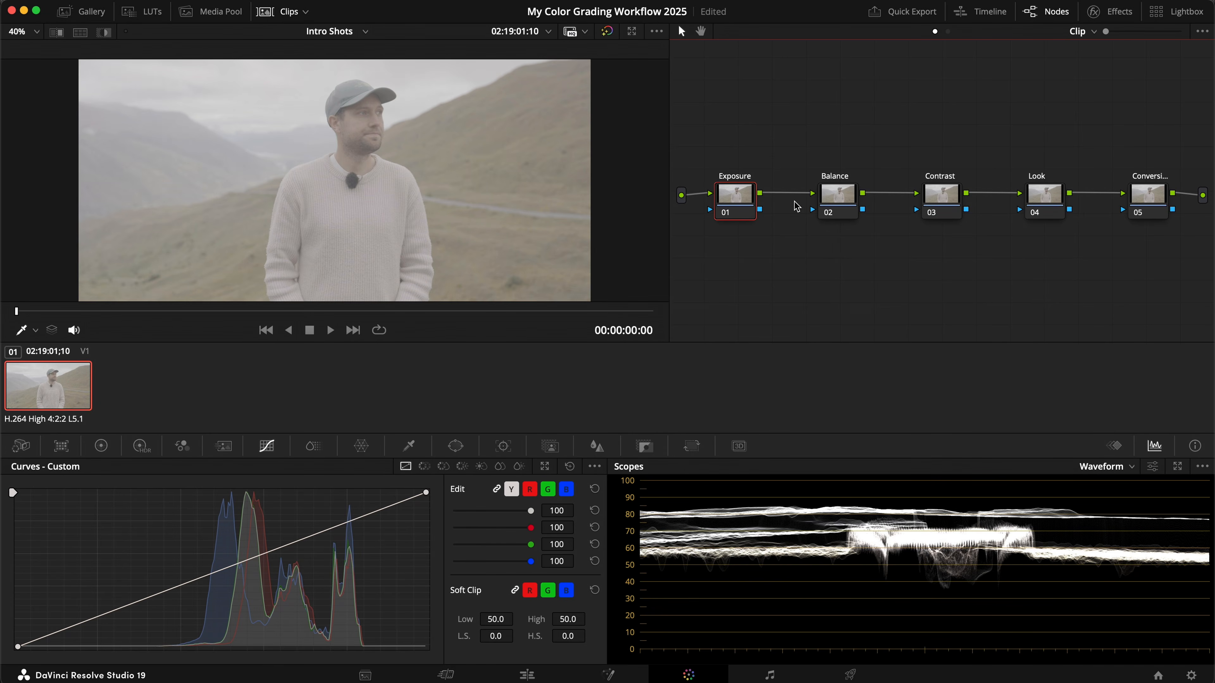
# - On the Exposure node, set the HDR color wheels to the Sony S-Gamut color space and Sony S-Log3 gamma
pyautogui.click(141, 445)
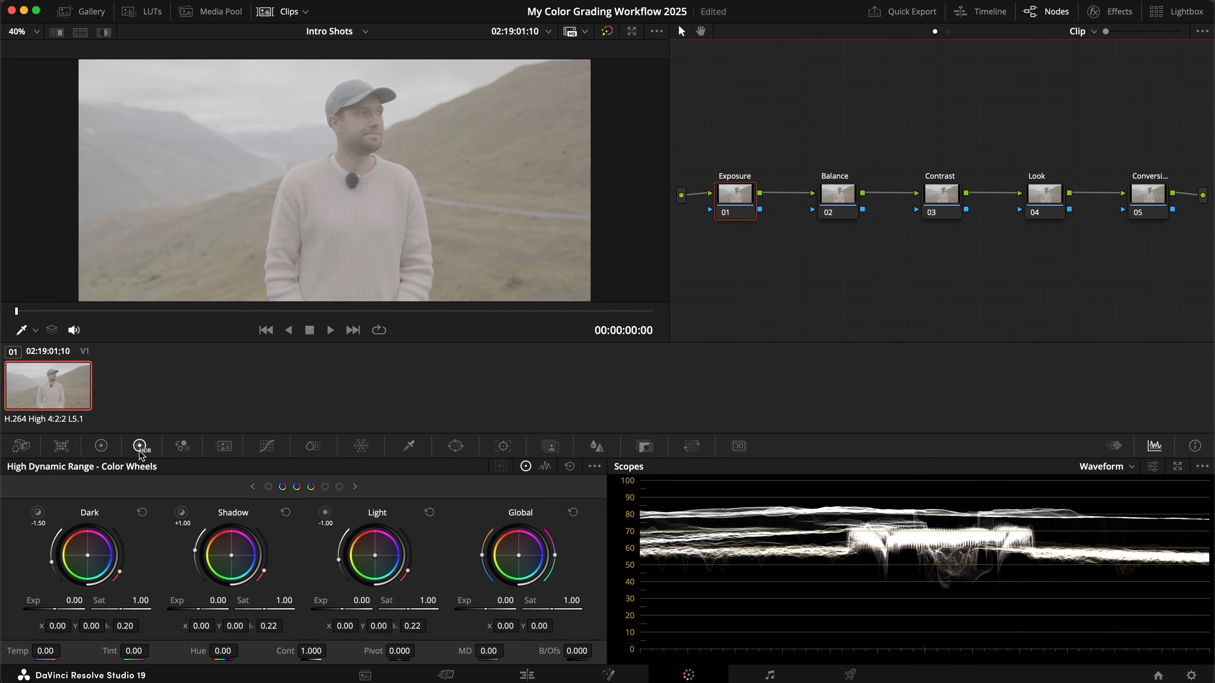
pyautogui.click(594, 466)
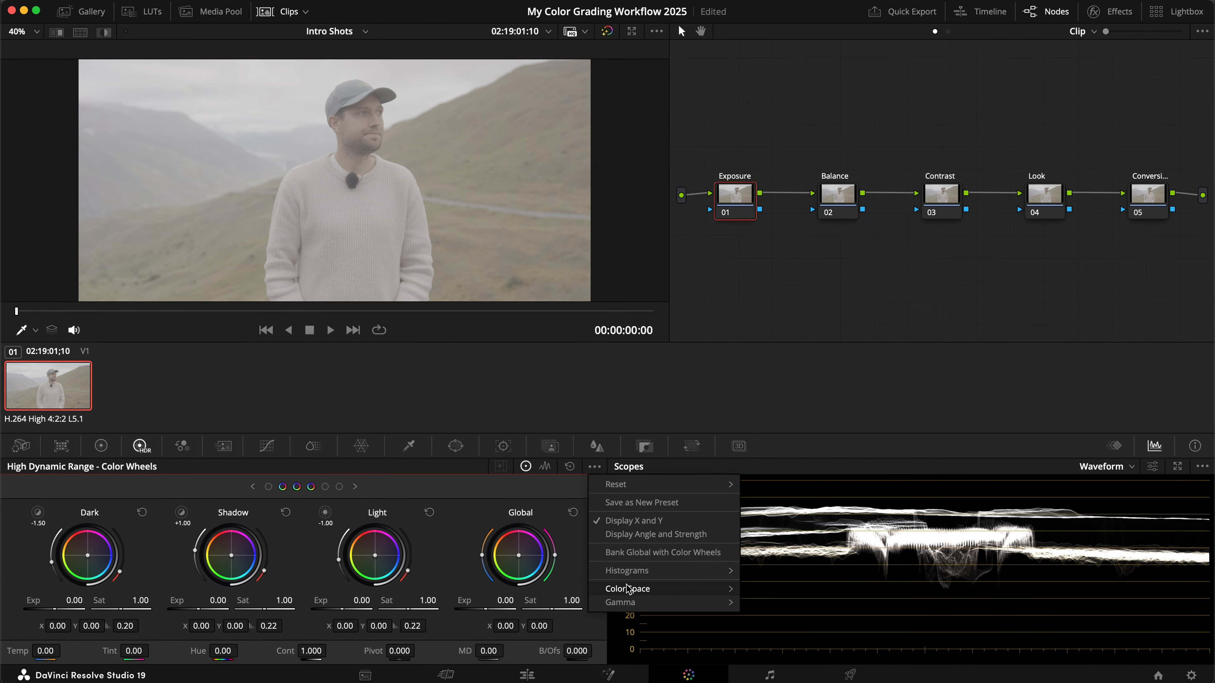
pyautogui.moveTo(630, 591)
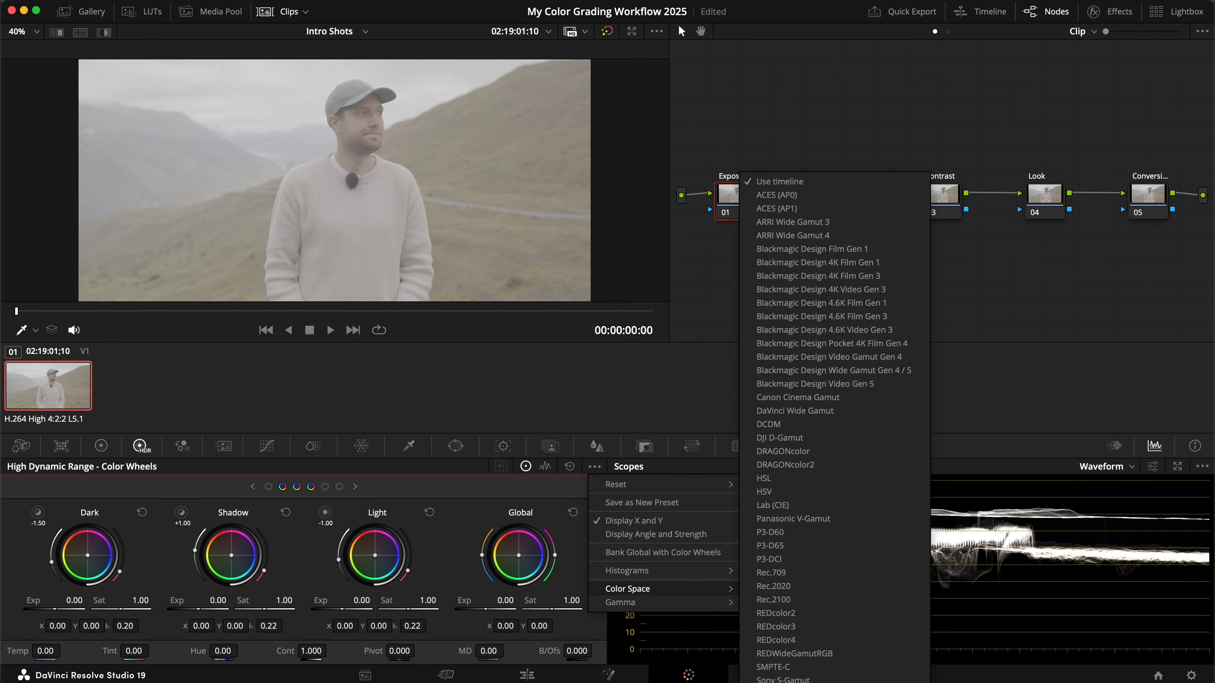
pyautogui.click(783, 680)
pyautogui.click(593, 467)
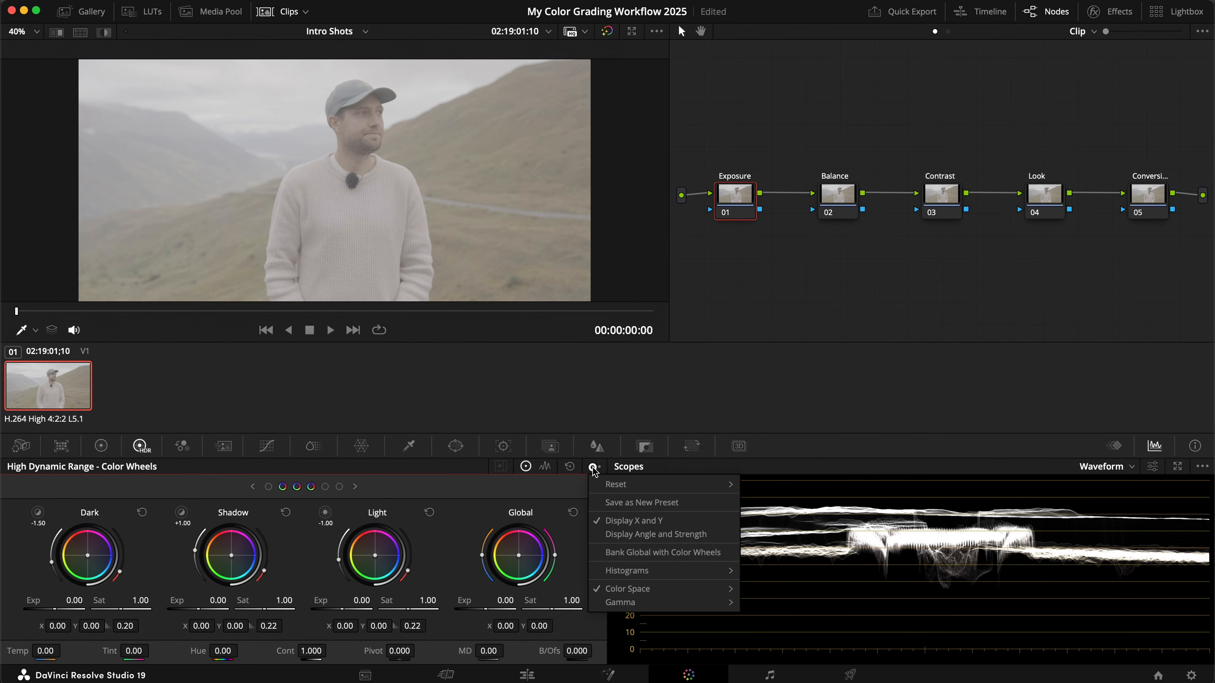
pyautogui.moveTo(629, 604)
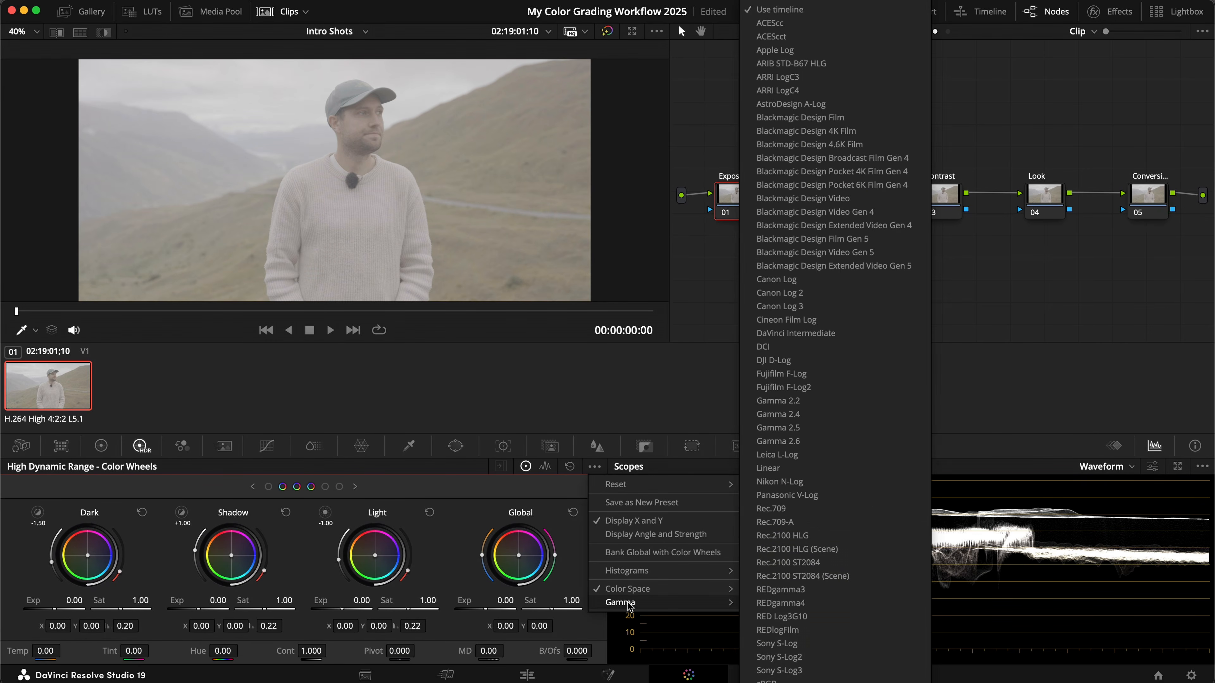
pyautogui.click(823, 670)
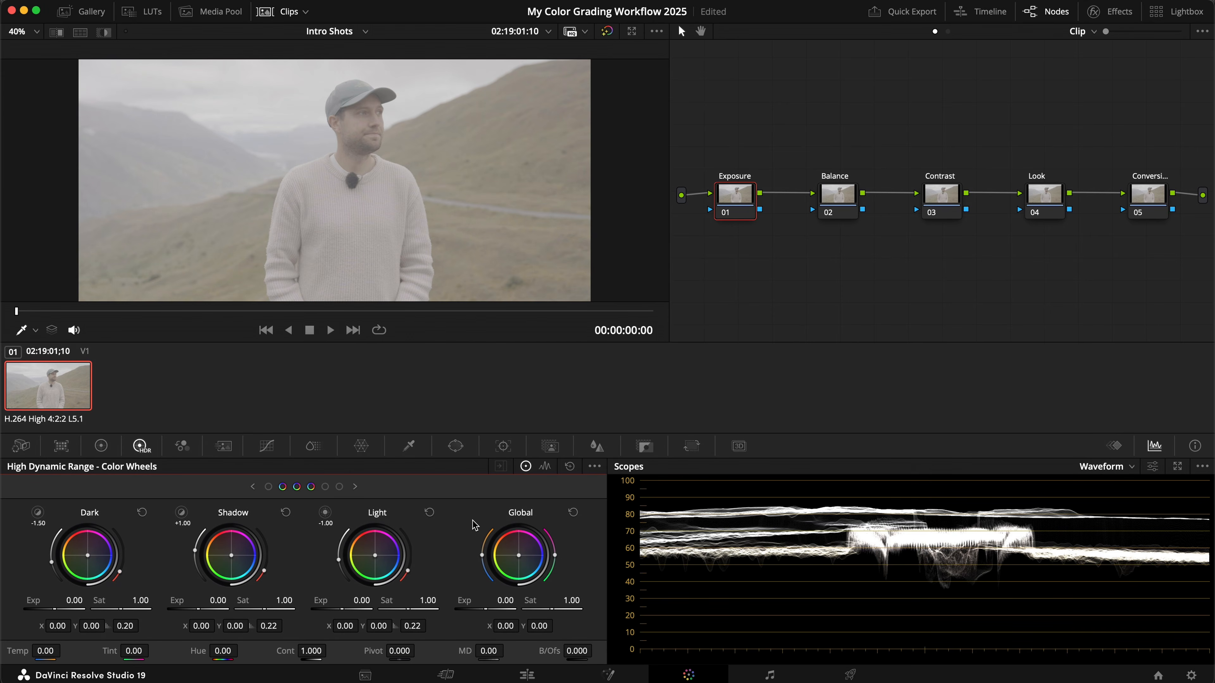
# - On the Balance node, set Lum Mix to 0 in the primaries and override the node's gamma
pyautogui.click(842, 199)
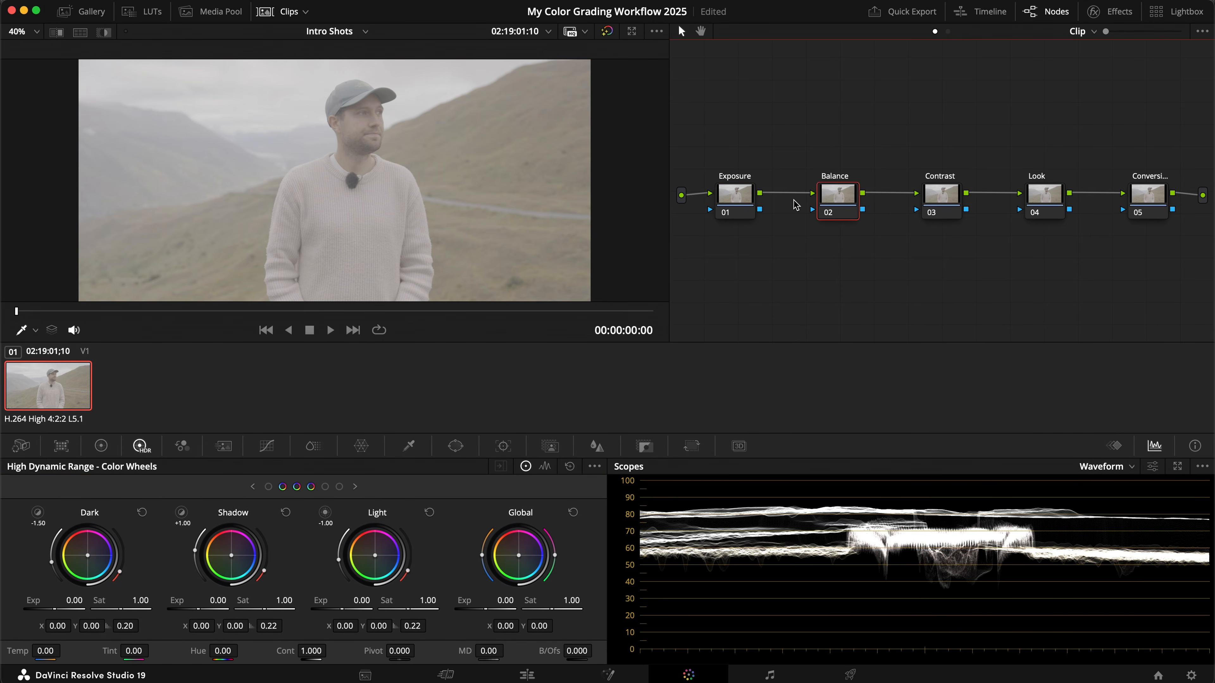
pyautogui.click(101, 445)
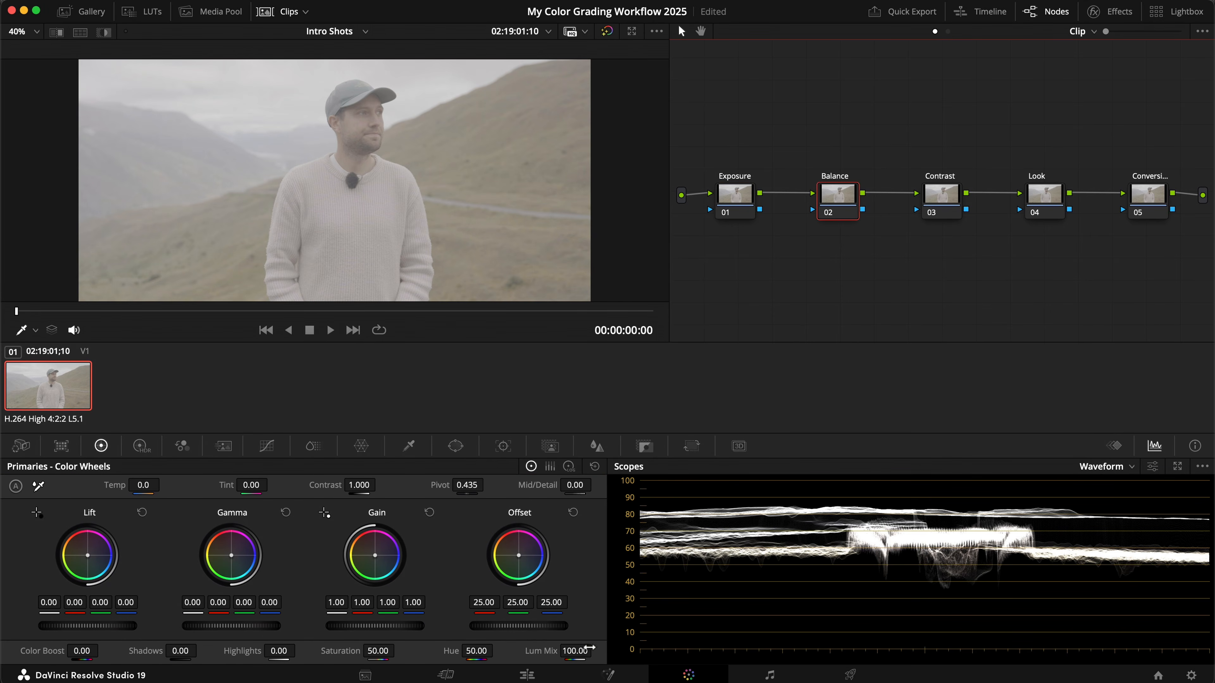
pyautogui.click(575, 651)
pyautogui.write('0')
pyautogui.press('Return')
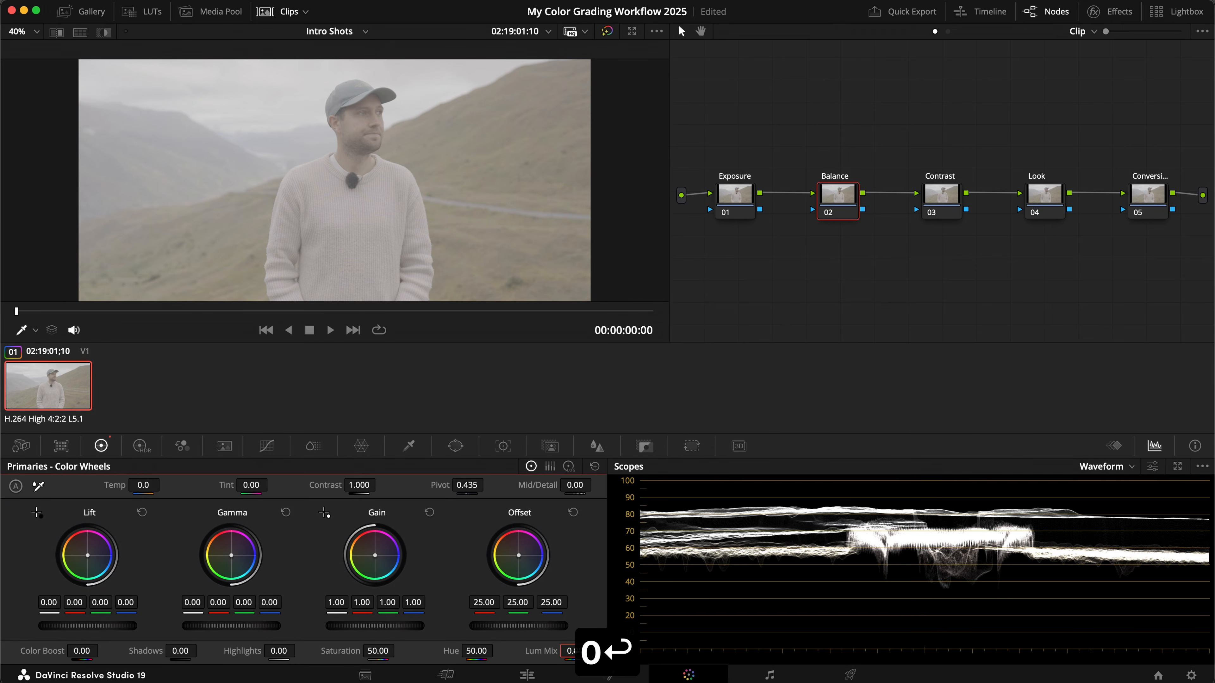
pyautogui.rightClick(838, 200)
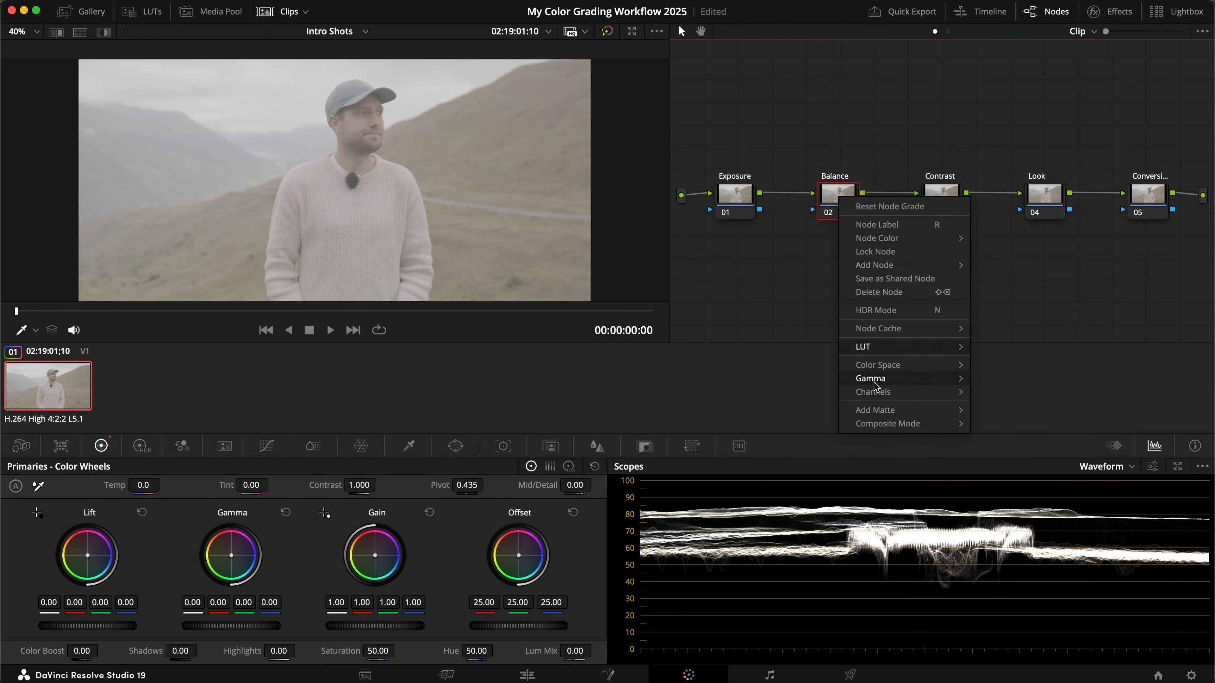
pyautogui.moveTo(874, 383)
pyautogui.click(999, 23)
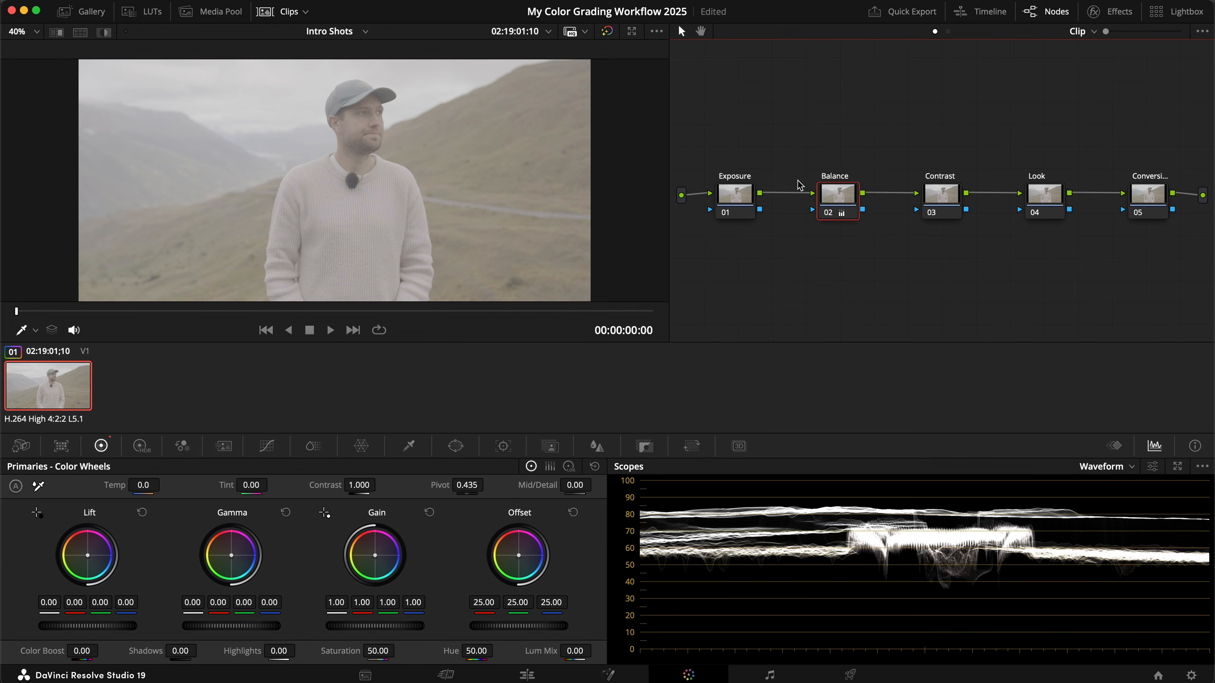
# - Apply the Sony SLOG3_Gamut3Cine to Rec.709 conversion LUT to the Conversion node
pyautogui.hotkey('alt', 'shift', ';')
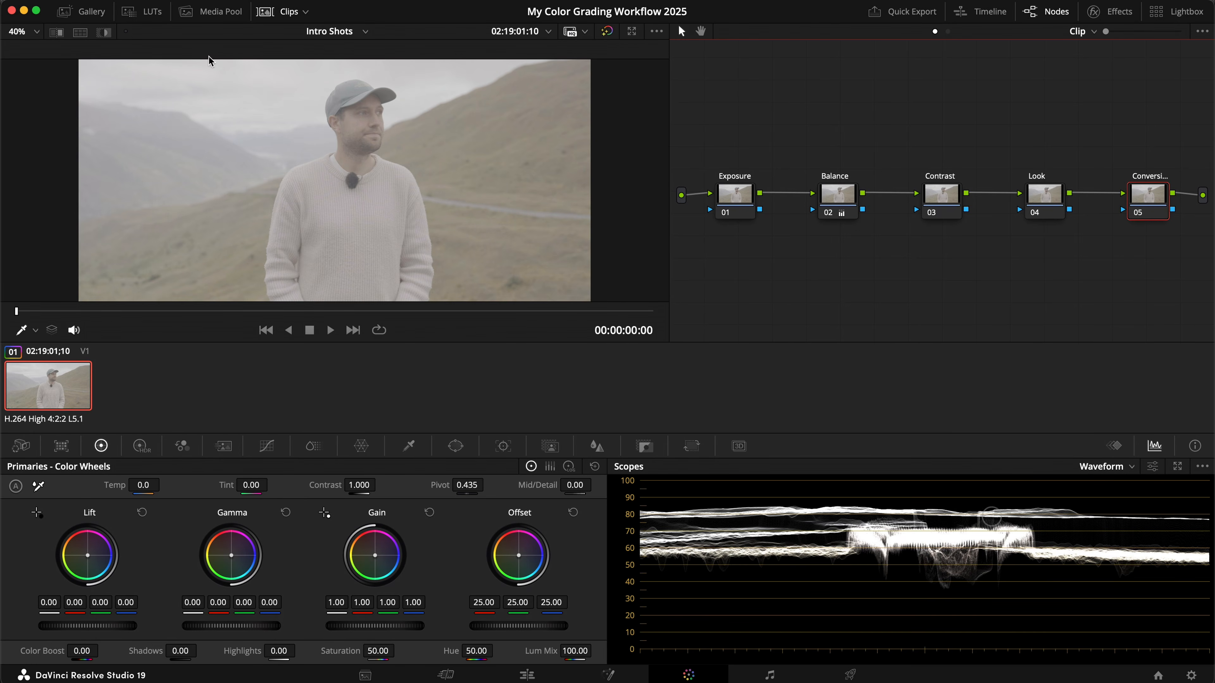
pyautogui.click(153, 12)
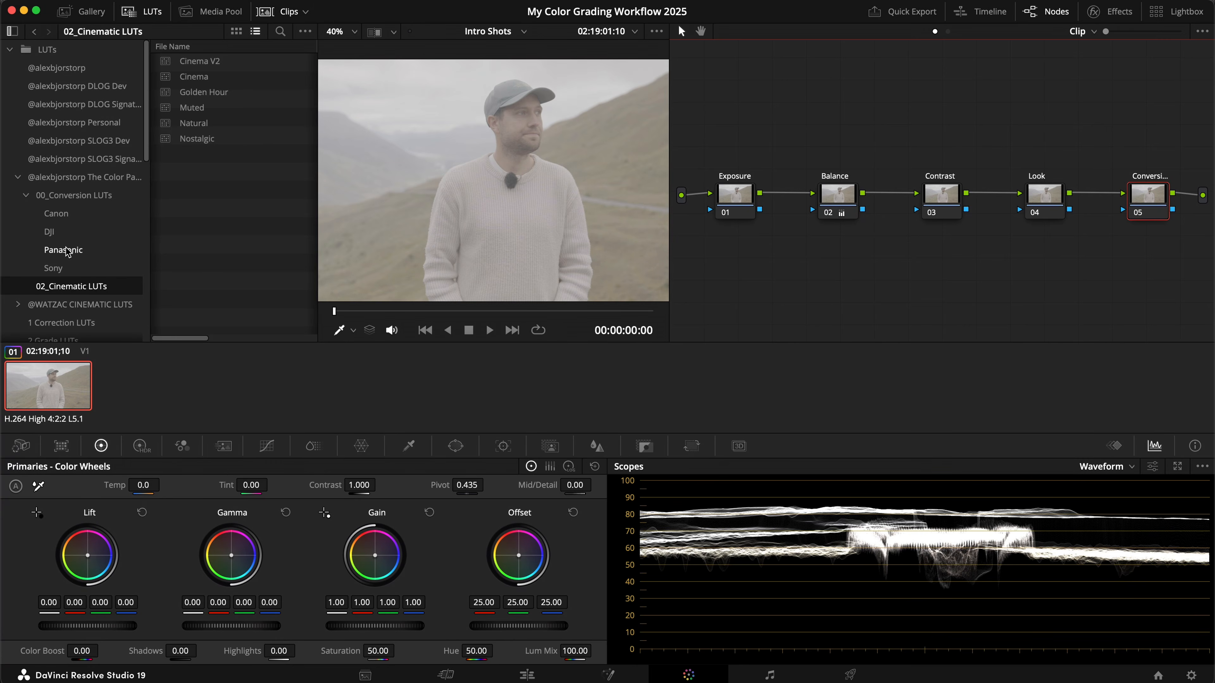
pyautogui.click(59, 267)
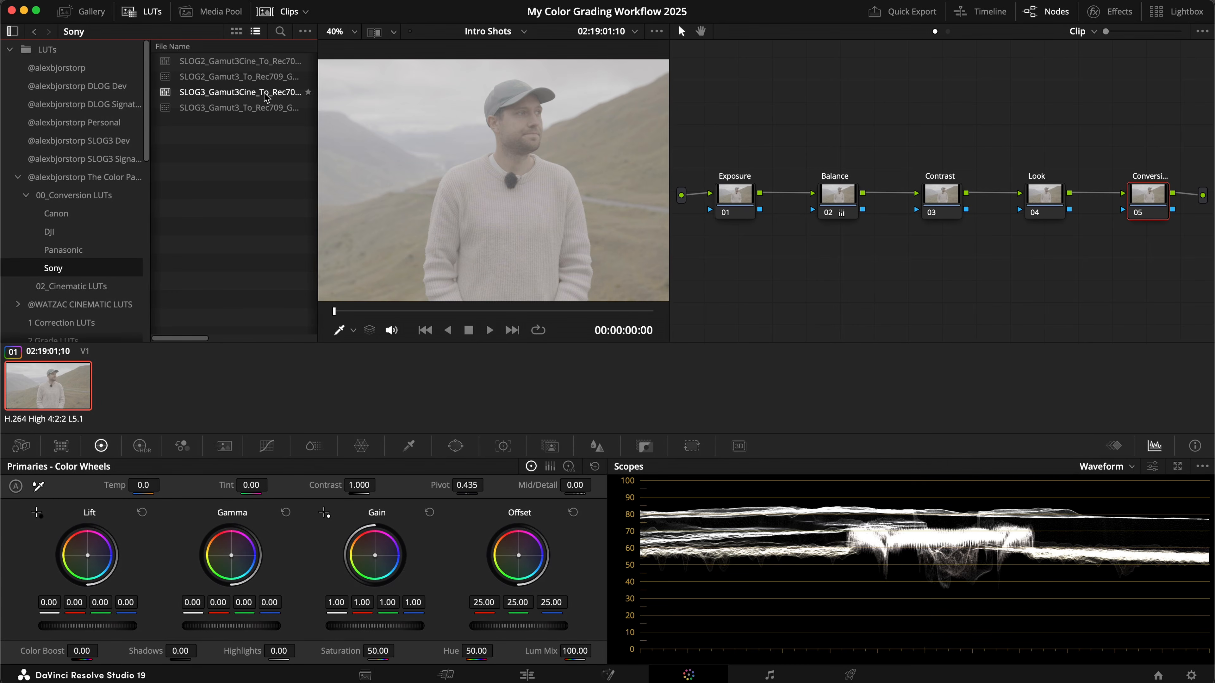
pyautogui.doubleClick(234, 91)
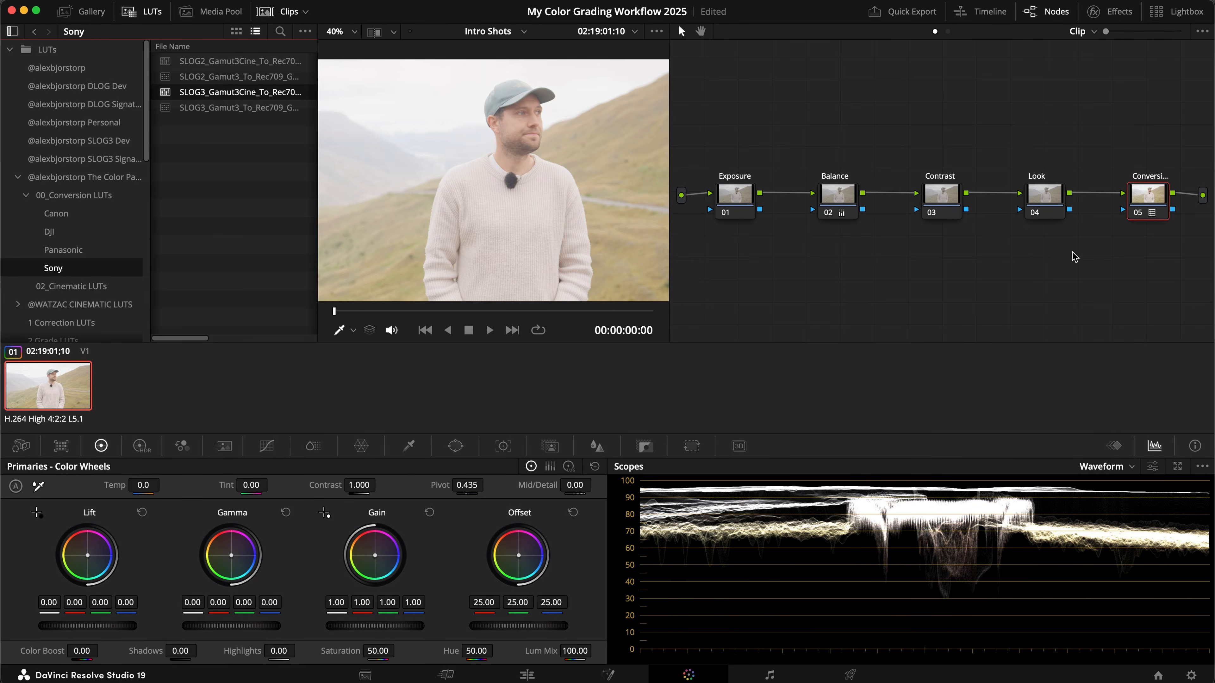
# - Replace the LUT on the Conversion node with a Color Space Transform effect
pyautogui.rightClick(1151, 205)
pyautogui.click(1151, 210)
pyautogui.click(1100, 11)
pyautogui.moveTo(1049, 218); pyautogui.dragTo(869, 211)
pyautogui.hscroll(4, 873, 214)
pyautogui.moveTo(961, 222); pyautogui.dragTo(902, 207)
# - Set the Color Space Transform's input color space to Sony S-Gamut3.Cine and its input gamma to Sony S-Log3
pyautogui.click(1084, 88)
pyautogui.press('s')
pyautogui.press('Down')
pyautogui.press('Down')
pyautogui.press('Down')
pyautogui.press('Return')
pyautogui.click(1087, 104)
pyautogui.press('s')
pyautogui.press('Down')
pyautogui.press('Down')
pyautogui.press('Return')
# - Set the Color Space Transform's output color space to Rec.709 and its output gamma to Gamma 2.4
pyautogui.click(1086, 123)
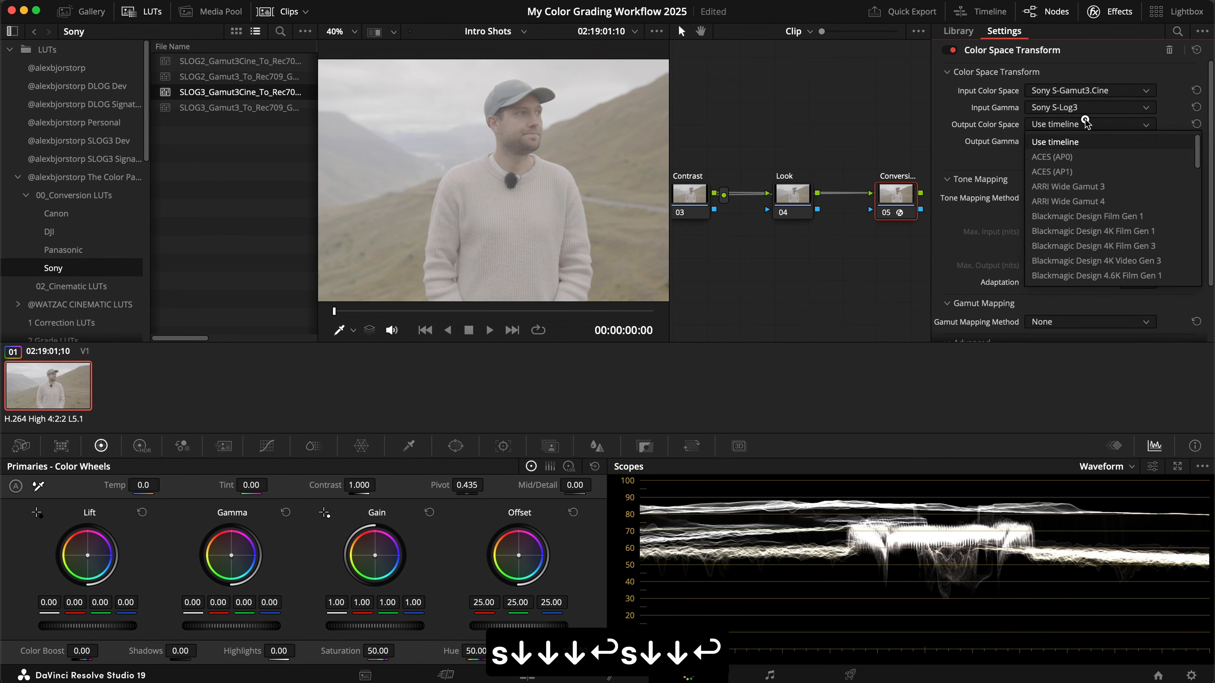
pyautogui.press('r')
pyautogui.press('Return')
pyautogui.click(1075, 141)
pyautogui.press('g')
pyautogui.press('Down')
pyautogui.press('Return')
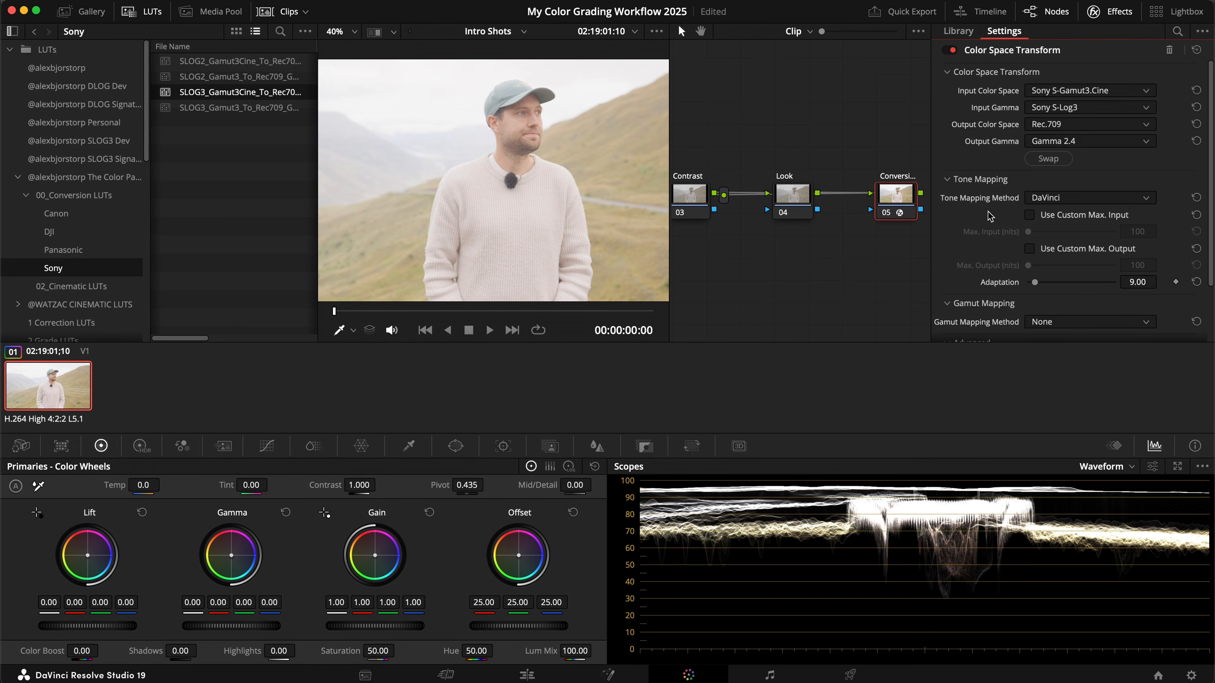
# - Remove the Color Space Transform from the Conversion node and reapply the Sony SLOG3_Gamut3Cine to Rec.709 LUT
pyautogui.scroll(-3, 1005, 305)
pyautogui.scroll(3, 1004, 305)
pyautogui.rightClick(897, 202)
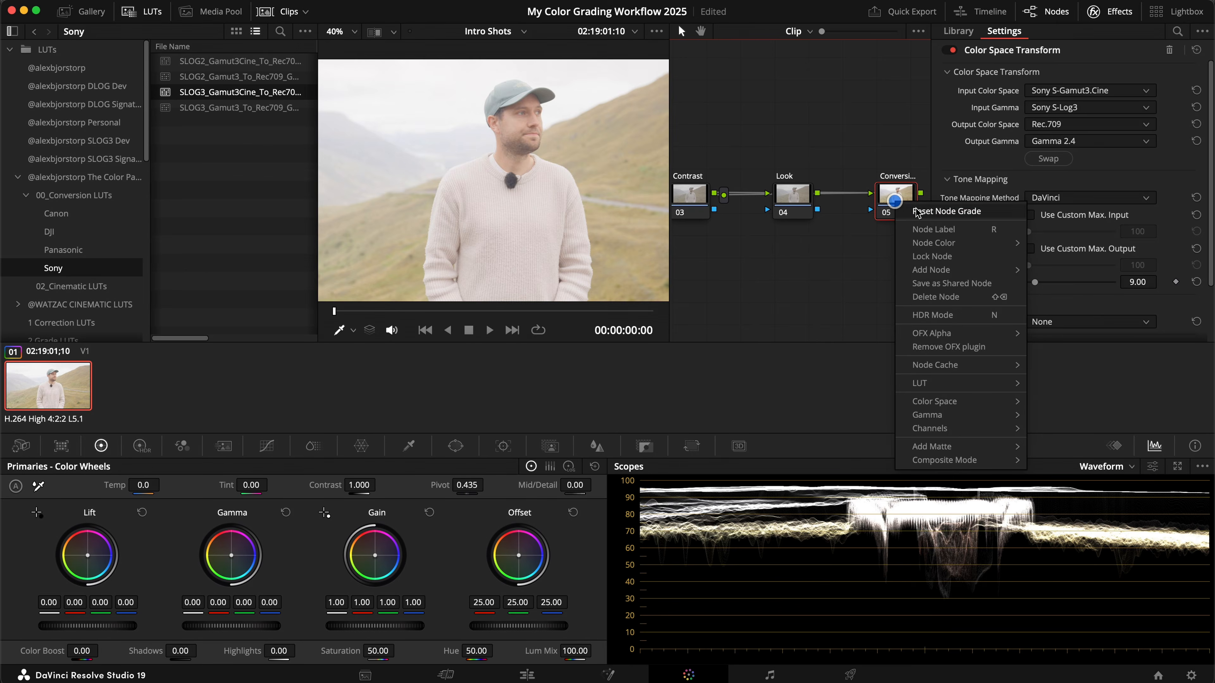
pyautogui.click(938, 348)
pyautogui.doubleClick(207, 94)
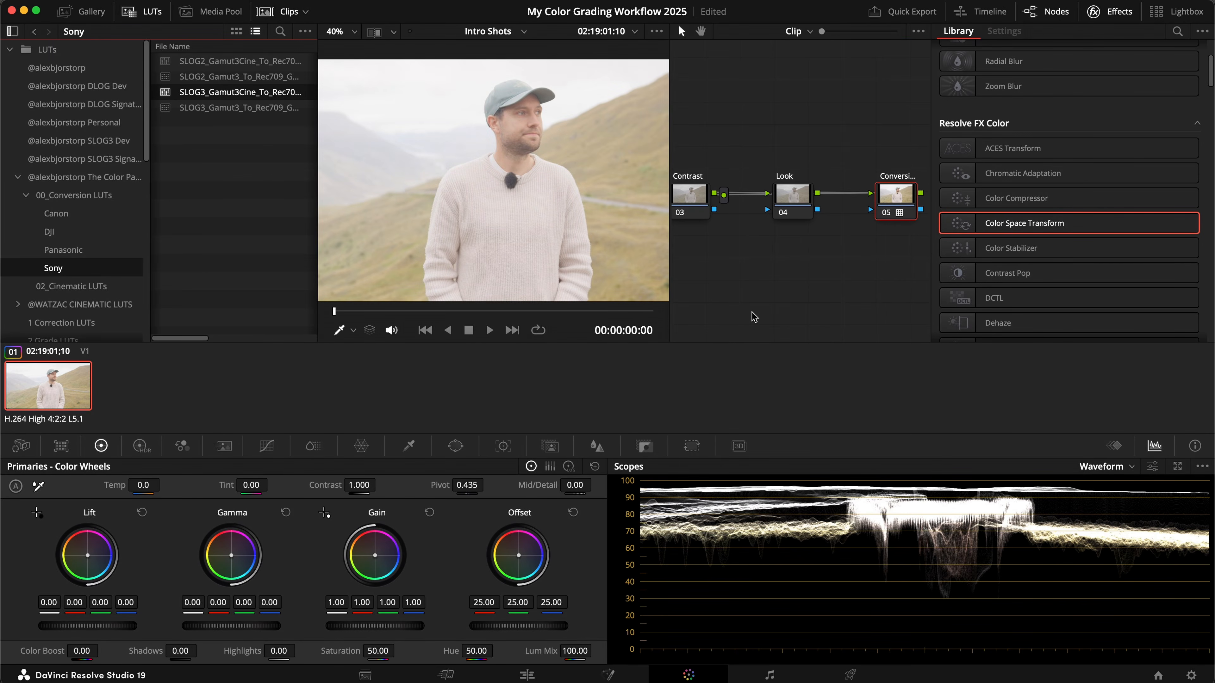
pyautogui.click(1100, 13)
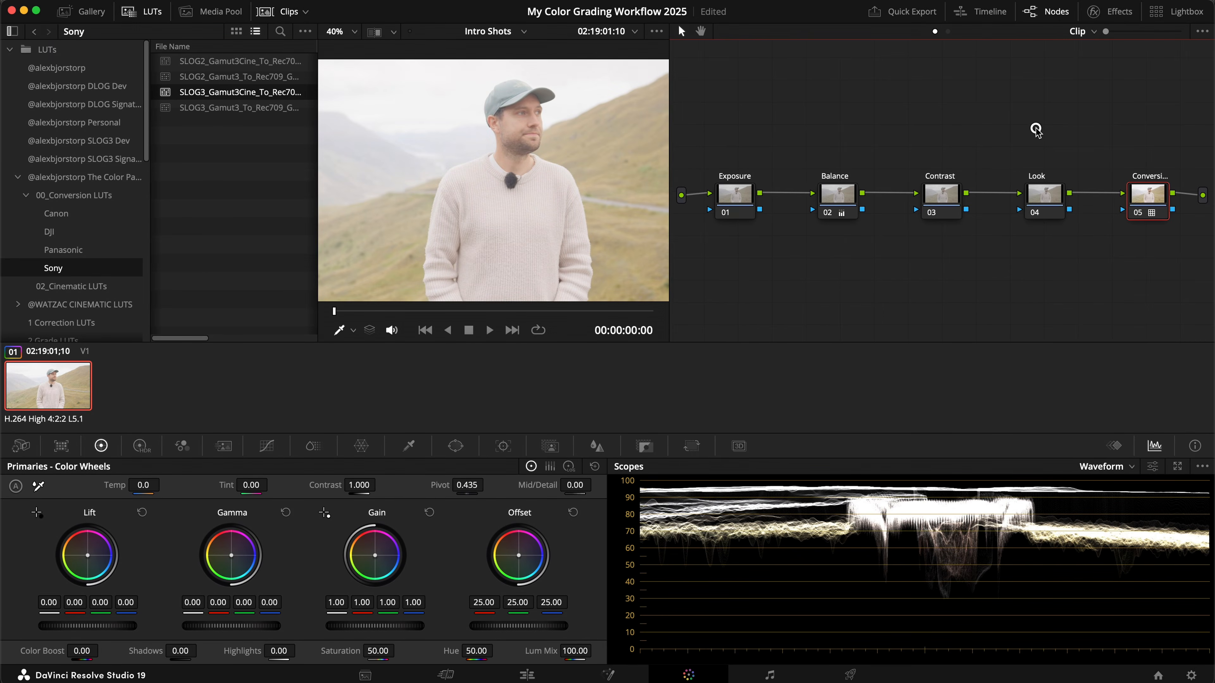
# - Grab a still of the current grade into the PowerGrade 1 album and name it Tutorial SLOG3
pyautogui.click(125, 15)
pyautogui.click(86, 11)
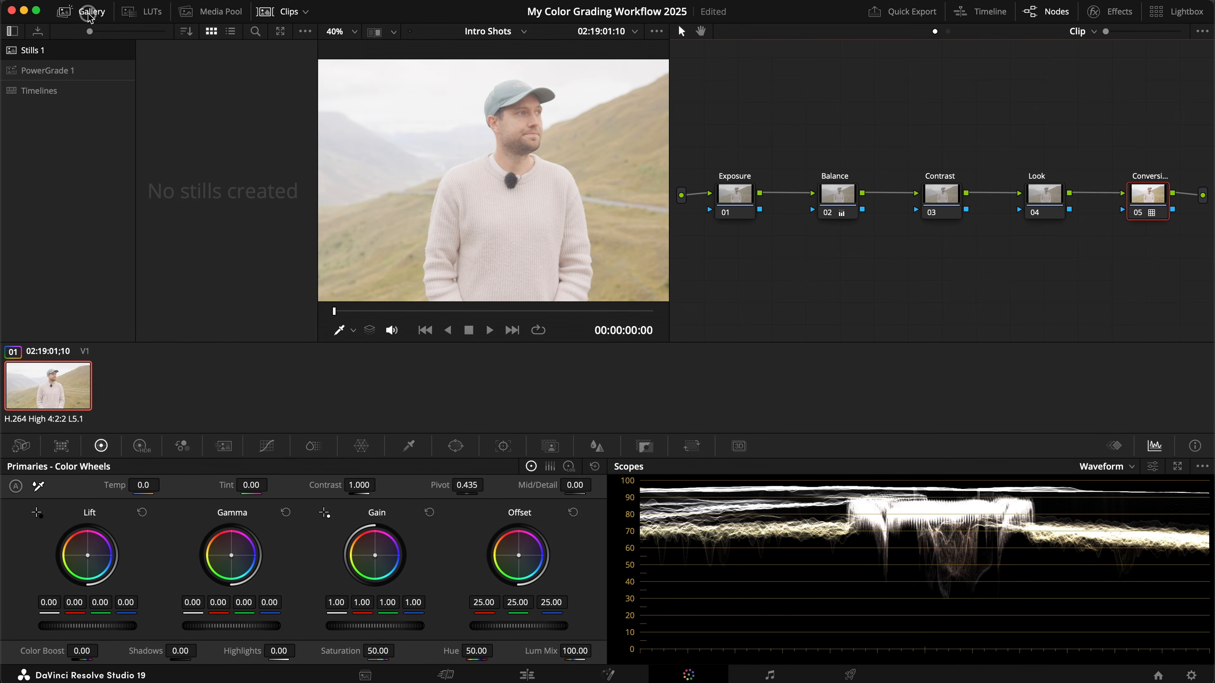
pyautogui.click(51, 69)
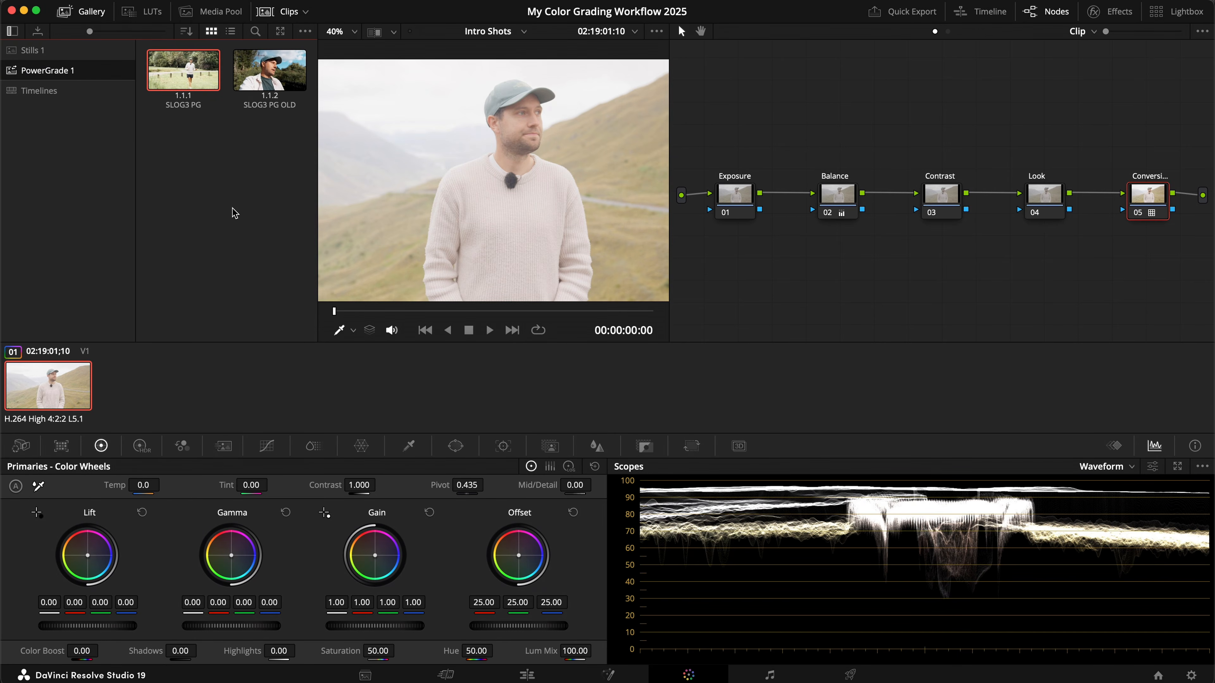
pyautogui.rightClick(529, 207)
pyautogui.click(550, 217)
pyautogui.doubleClick(180, 106)
pyautogui.write('Tutorial SLOG3')
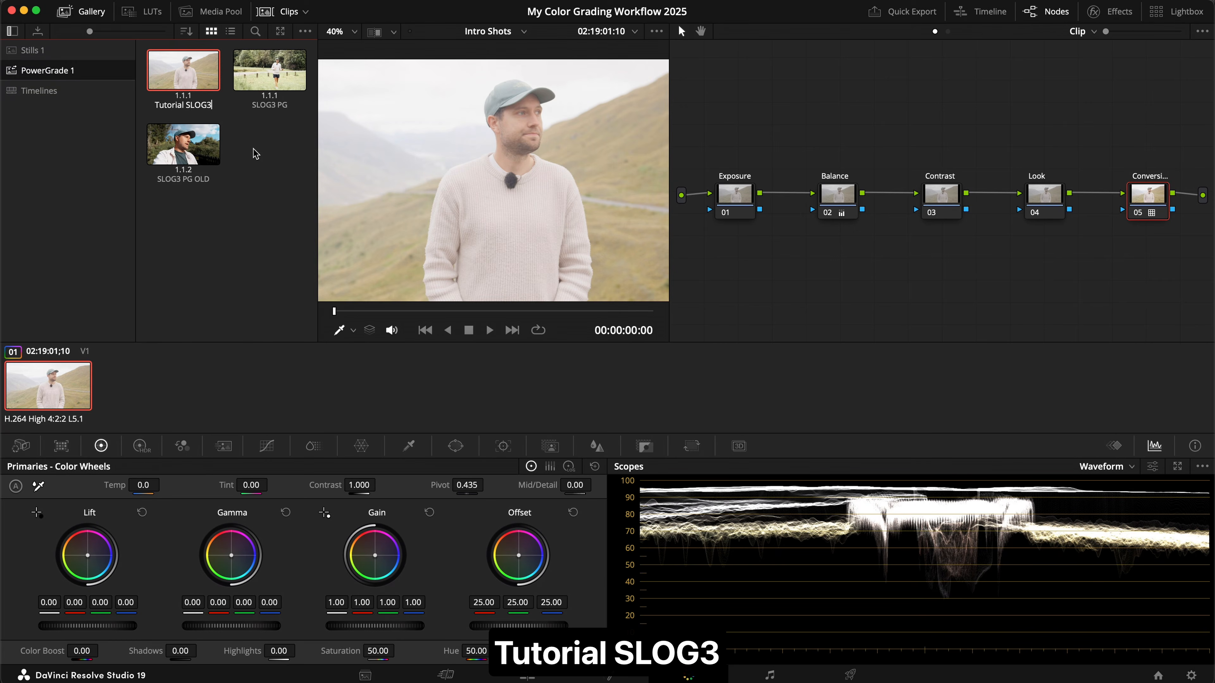
pyautogui.press('Return')
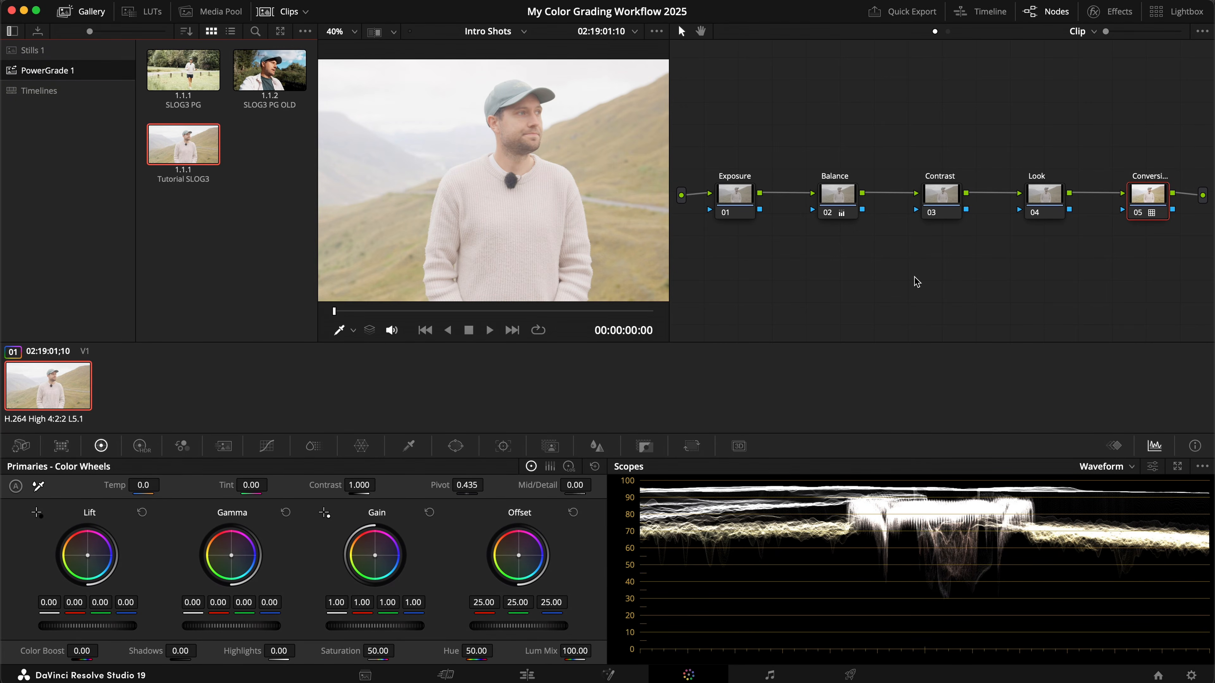
# - Hide the gallery and the clip thumbnails, and clean up the node graph
pyautogui.click(78, 11)
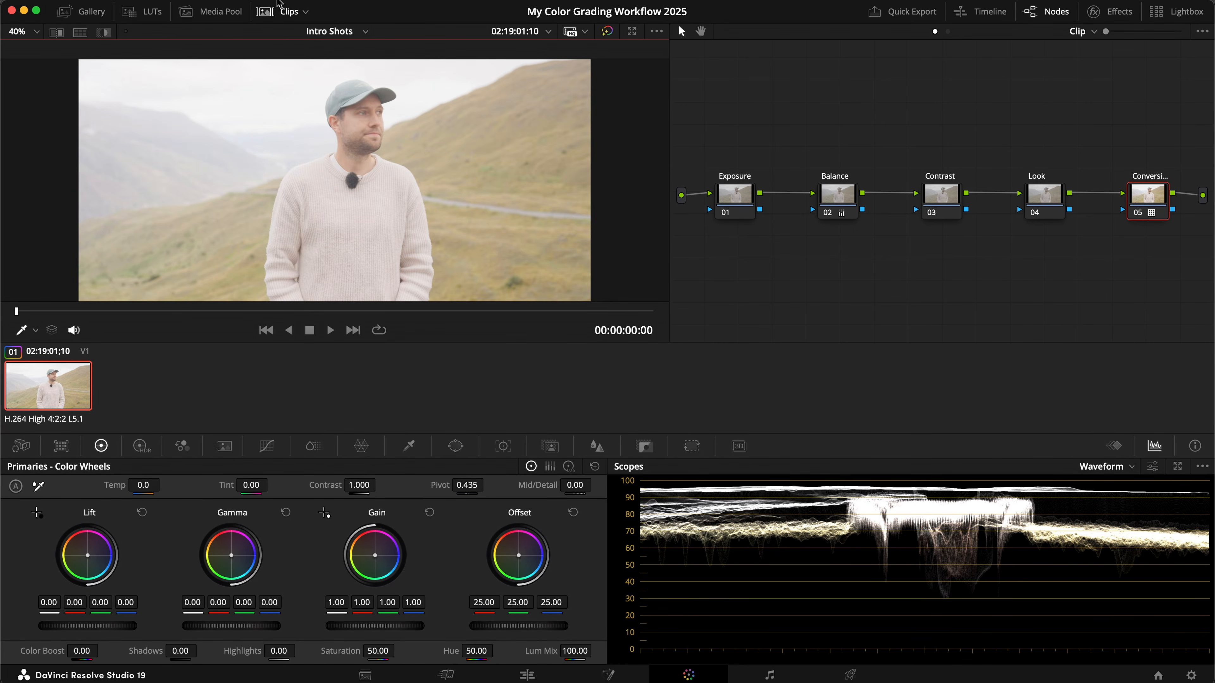
pyautogui.click(289, 11)
pyautogui.press('9')
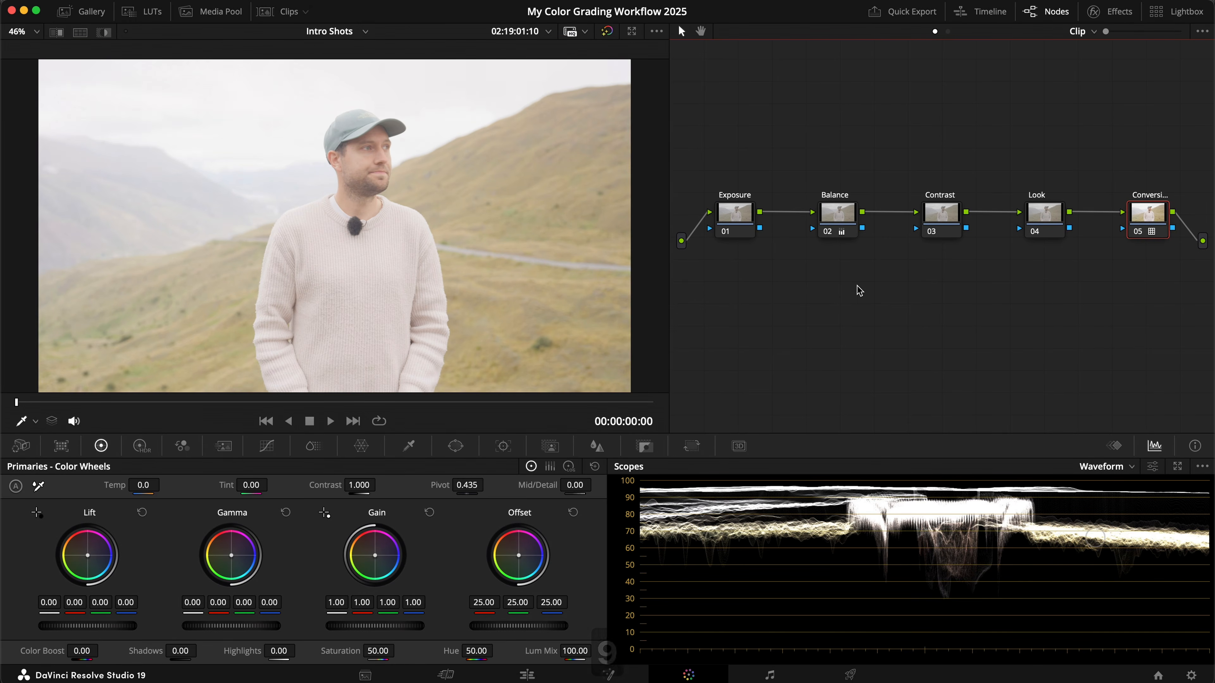
pyautogui.scroll(3, 860, 307)
pyautogui.rightClick(848, 339)
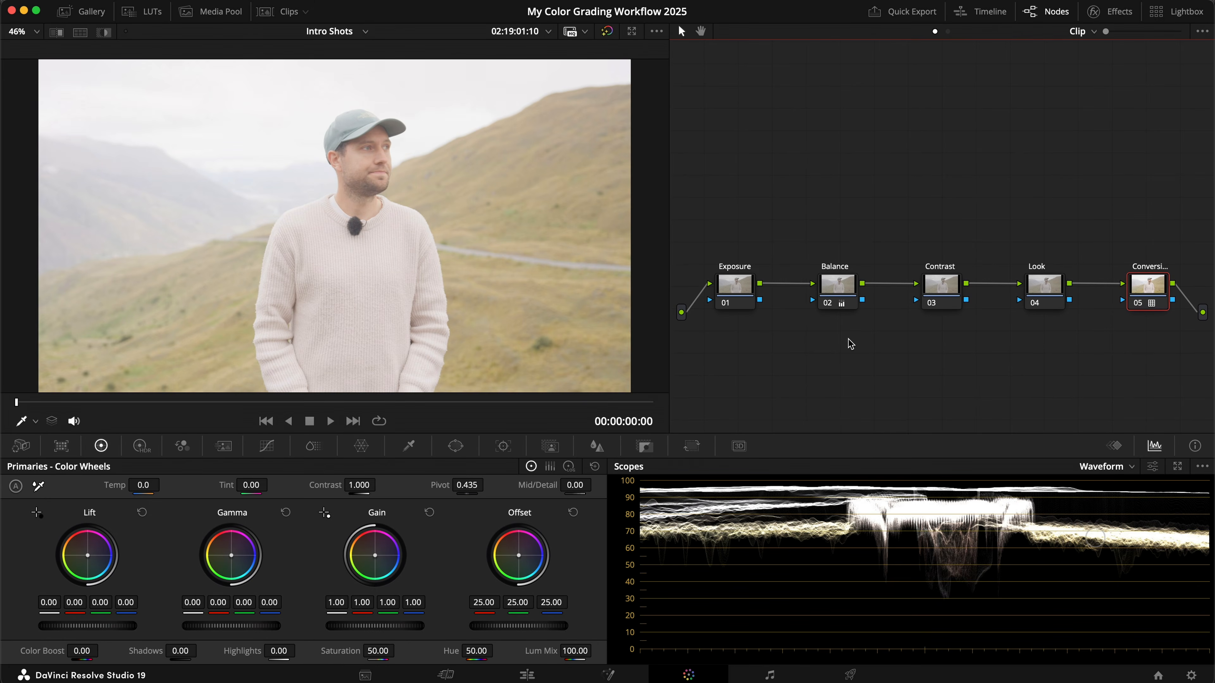
pyautogui.click(879, 502)
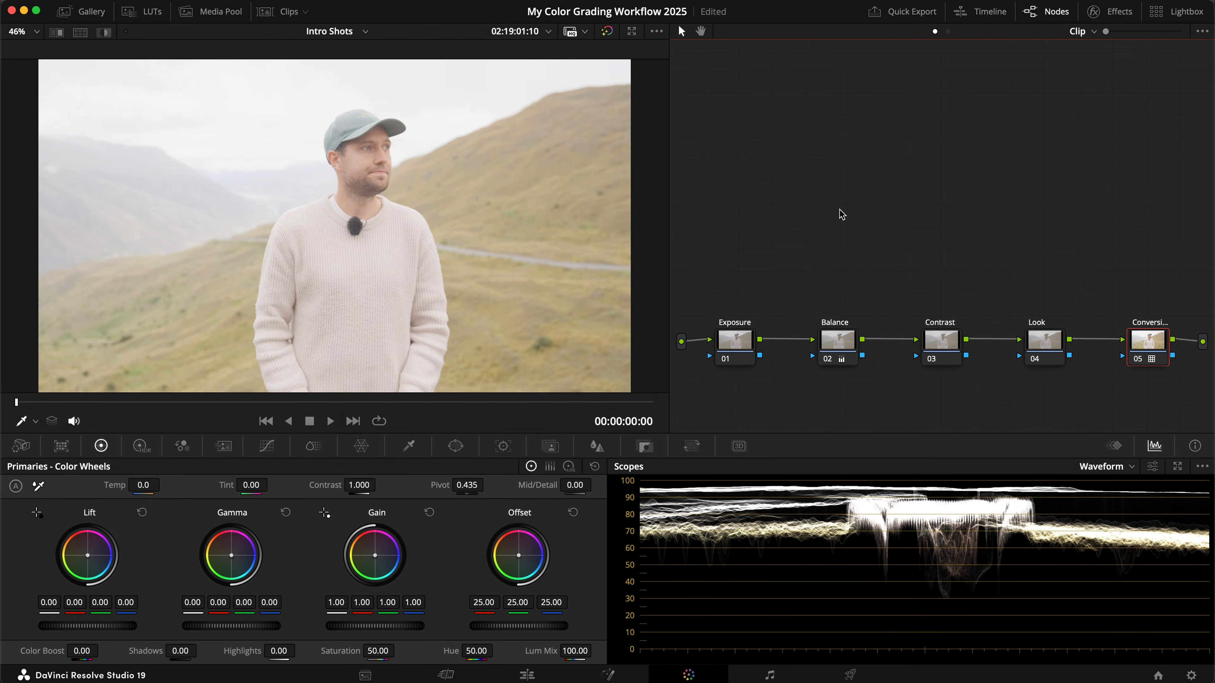
# - Open the floating video scopes window and review its available layouts, keeping the two-scope view with waveform and vectorscope
pyautogui.press('super+shift+w')
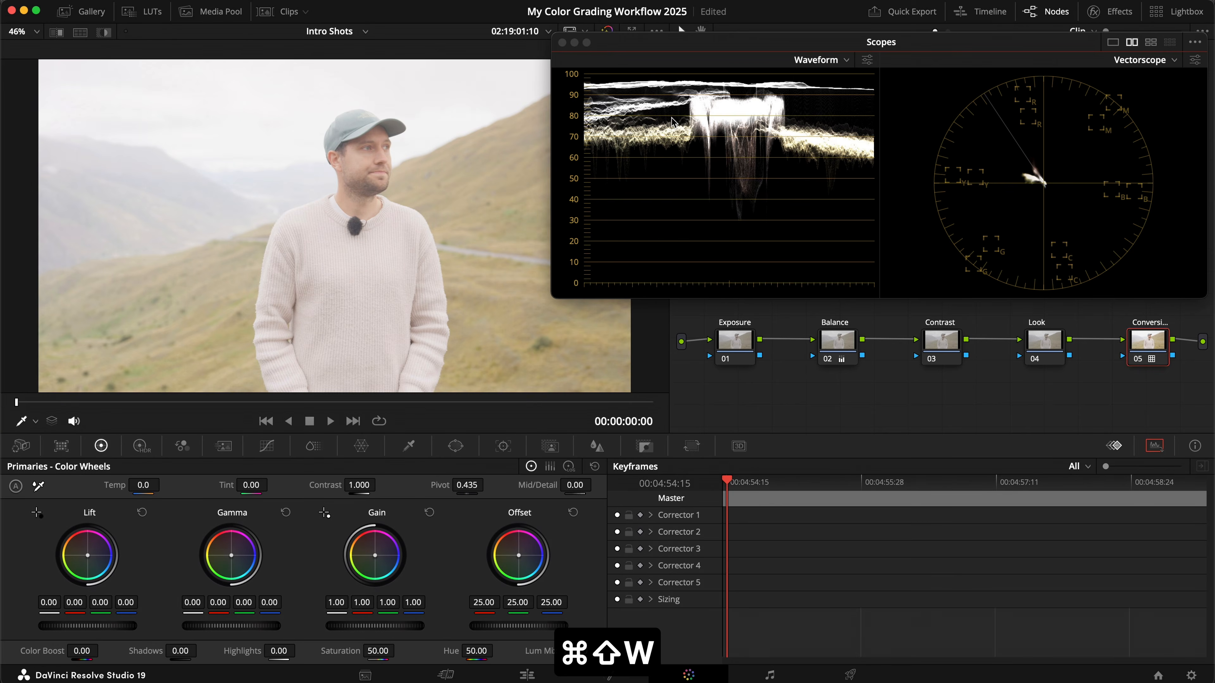
pyautogui.click(703, 1)
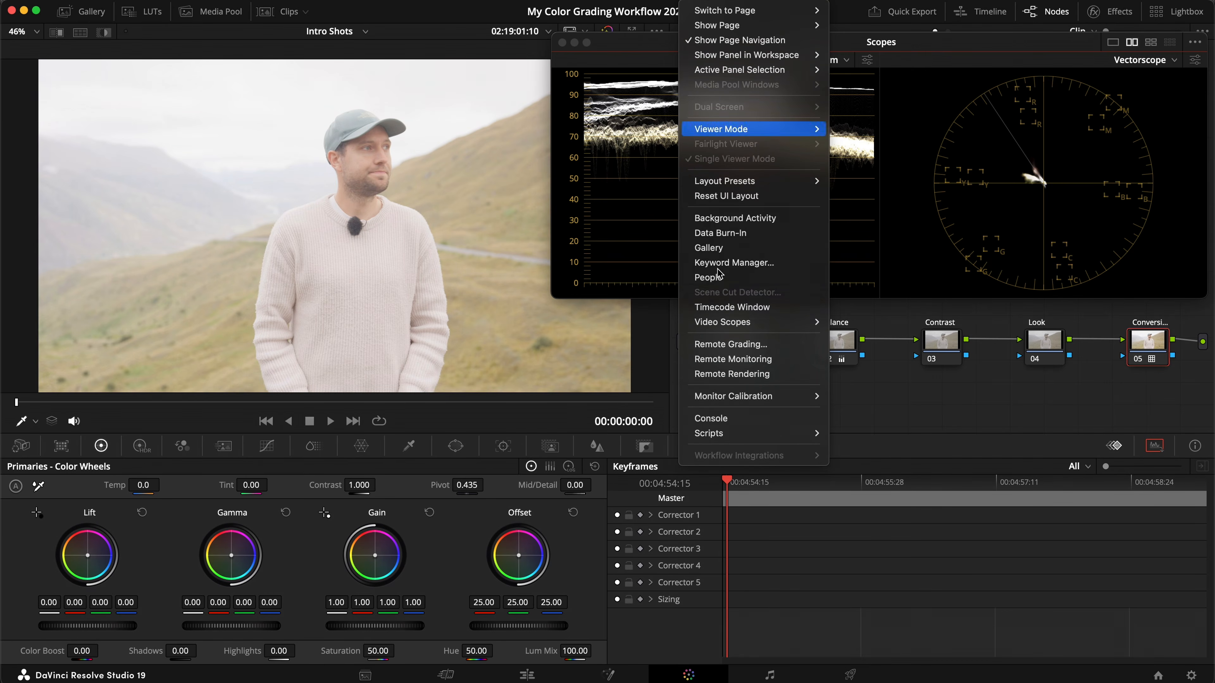
pyautogui.moveTo(808, 322)
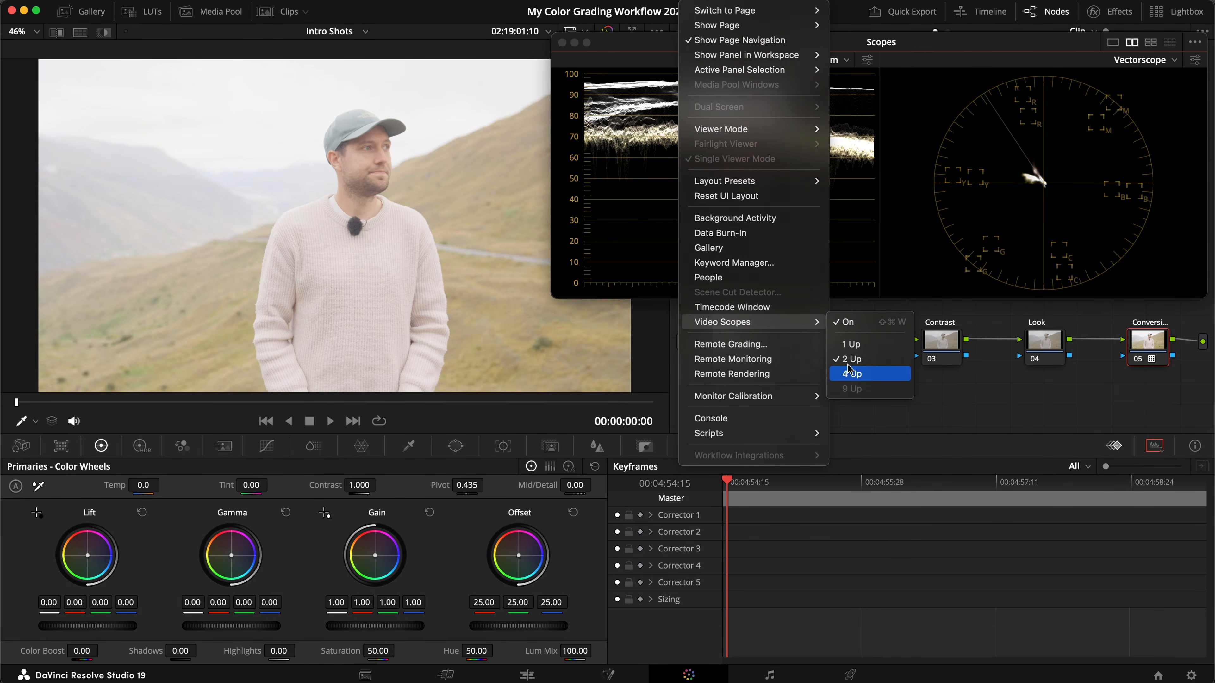
pyautogui.click(1017, 406)
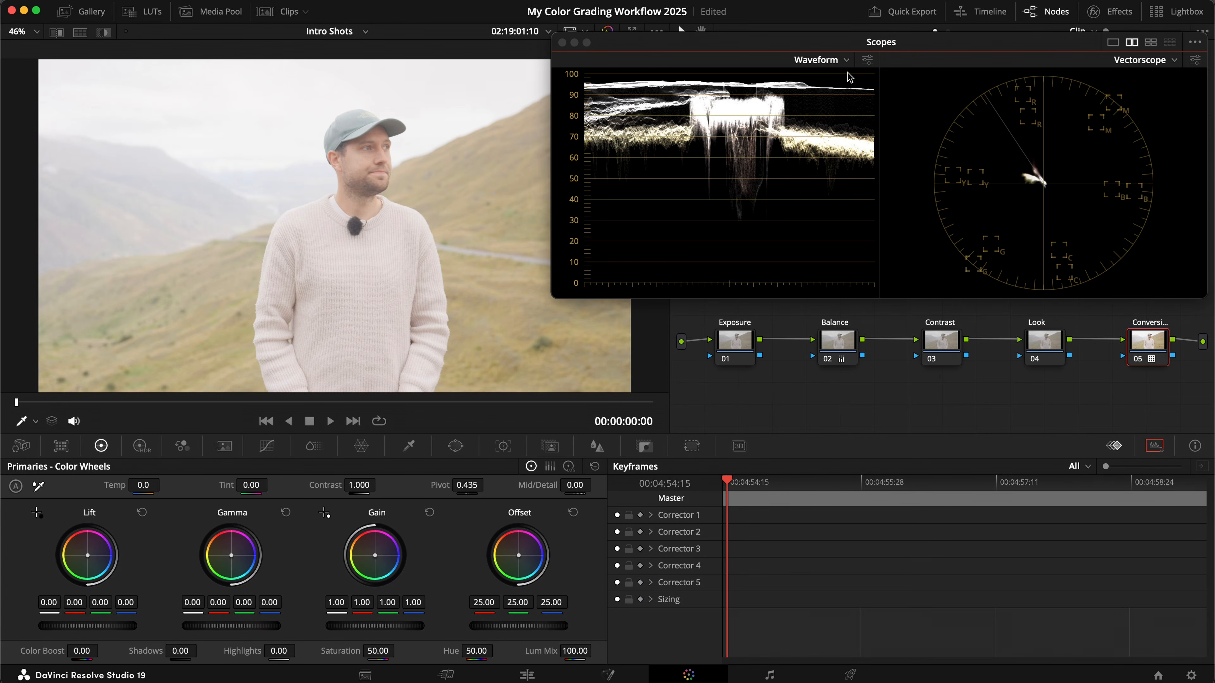
# - Review the waveform display settings, the general scopes options and the vectorscope settings
pyautogui.click(867, 60)
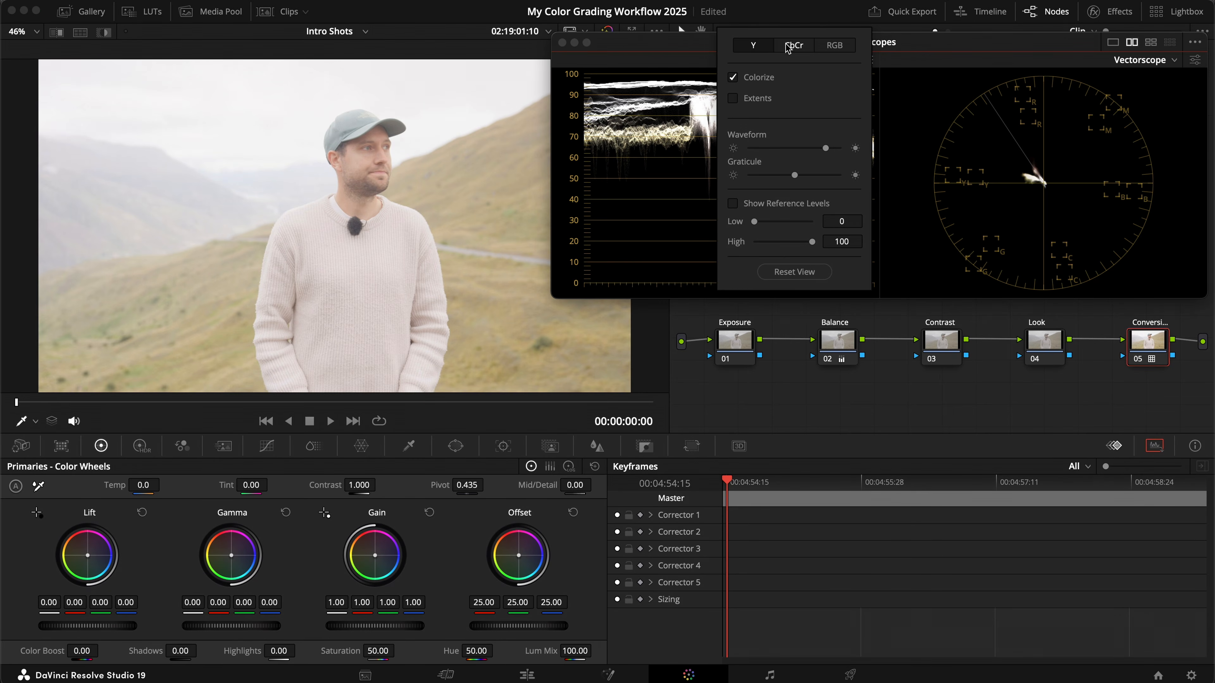
pyautogui.click(919, 61)
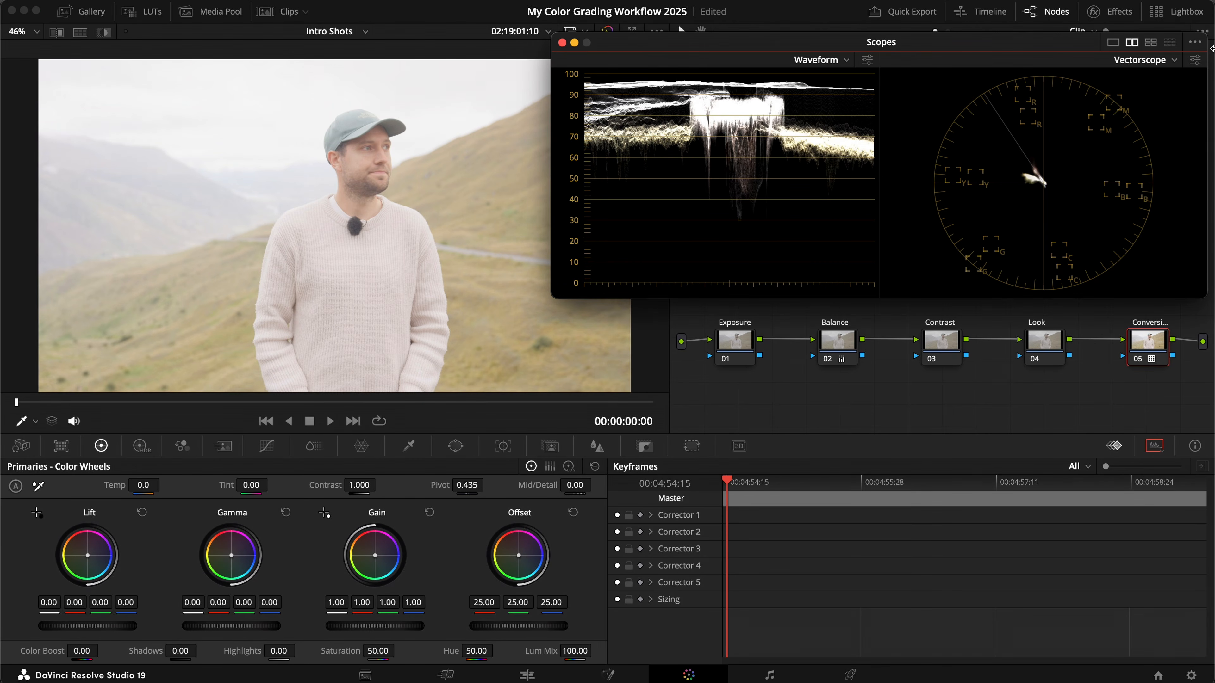
pyautogui.click(1195, 42)
pyautogui.moveTo(1157, 67)
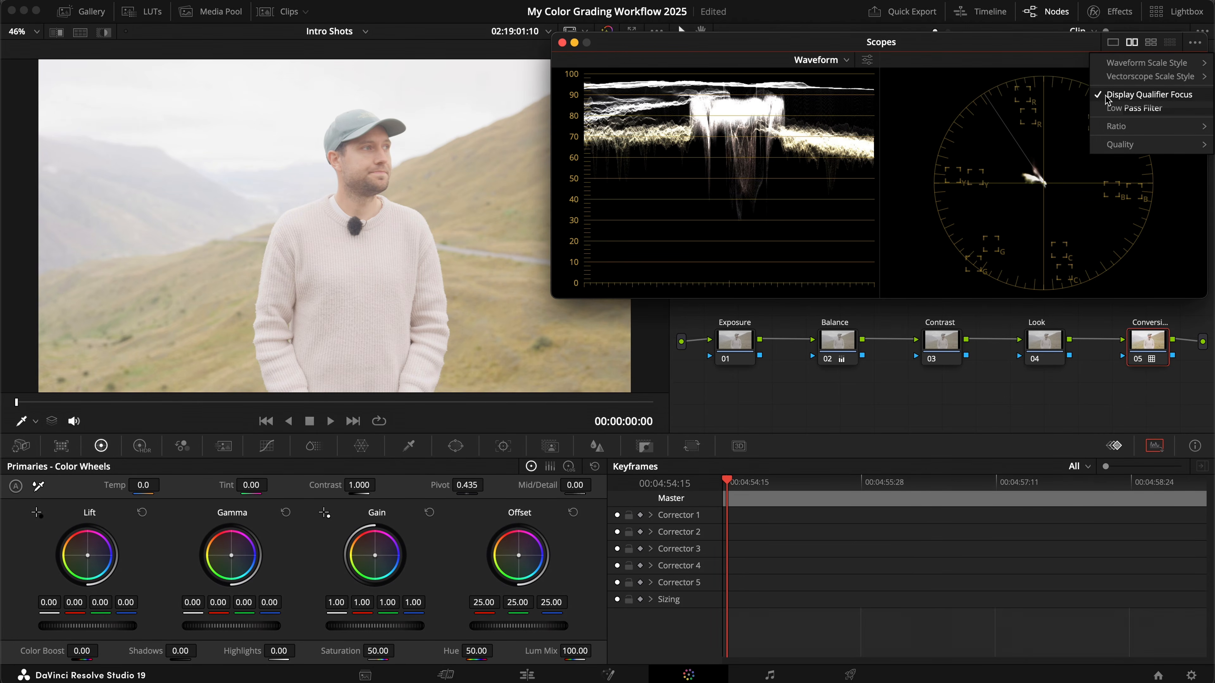
pyautogui.click(983, 64)
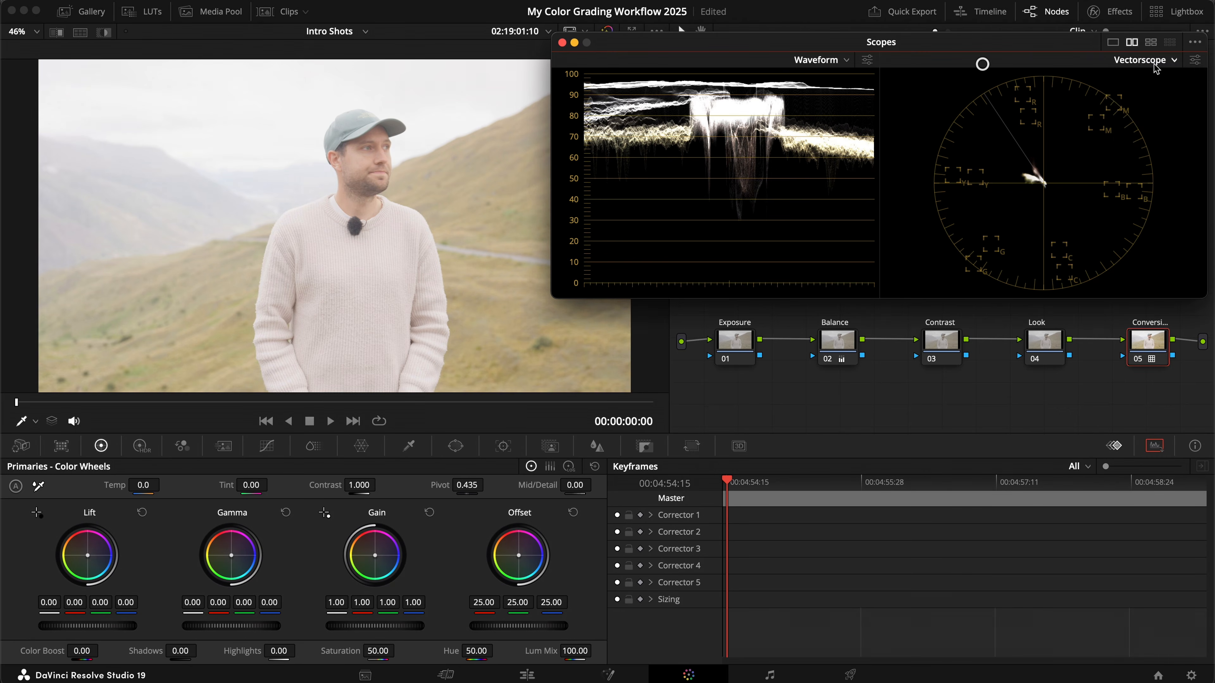
pyautogui.click(1191, 61)
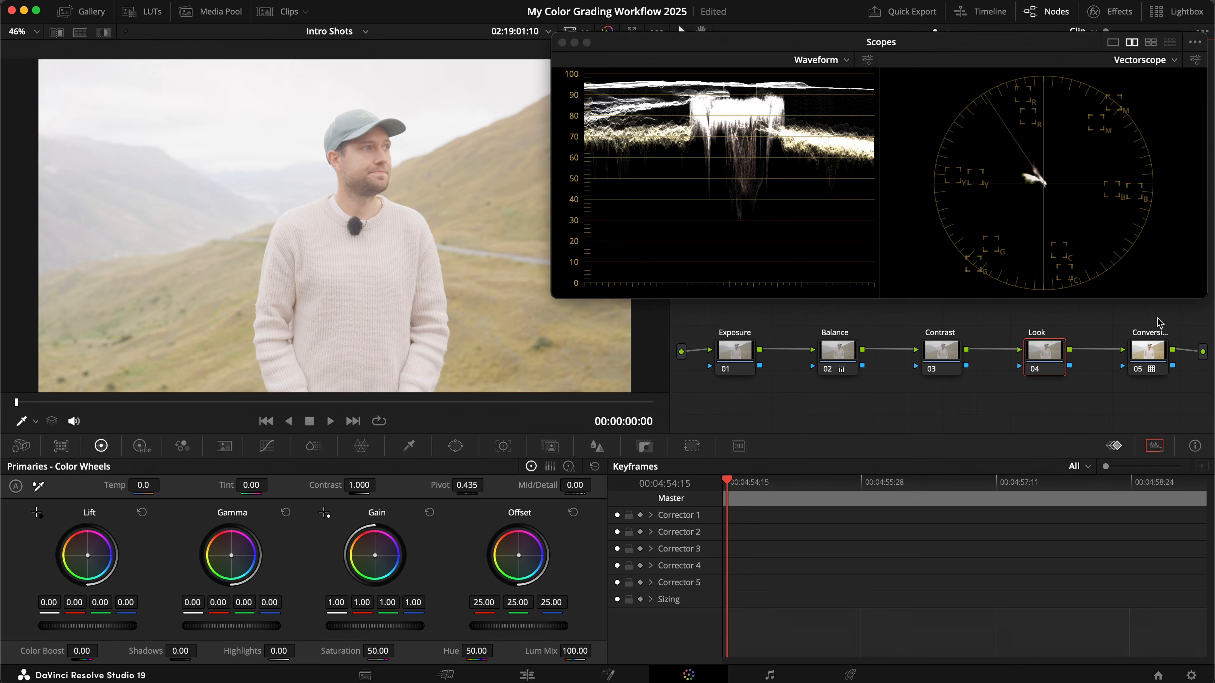
# - Compare the image and scopes with the Conversion node disabled and re-enabled, and save the project
pyautogui.moveTo(1167, 373)
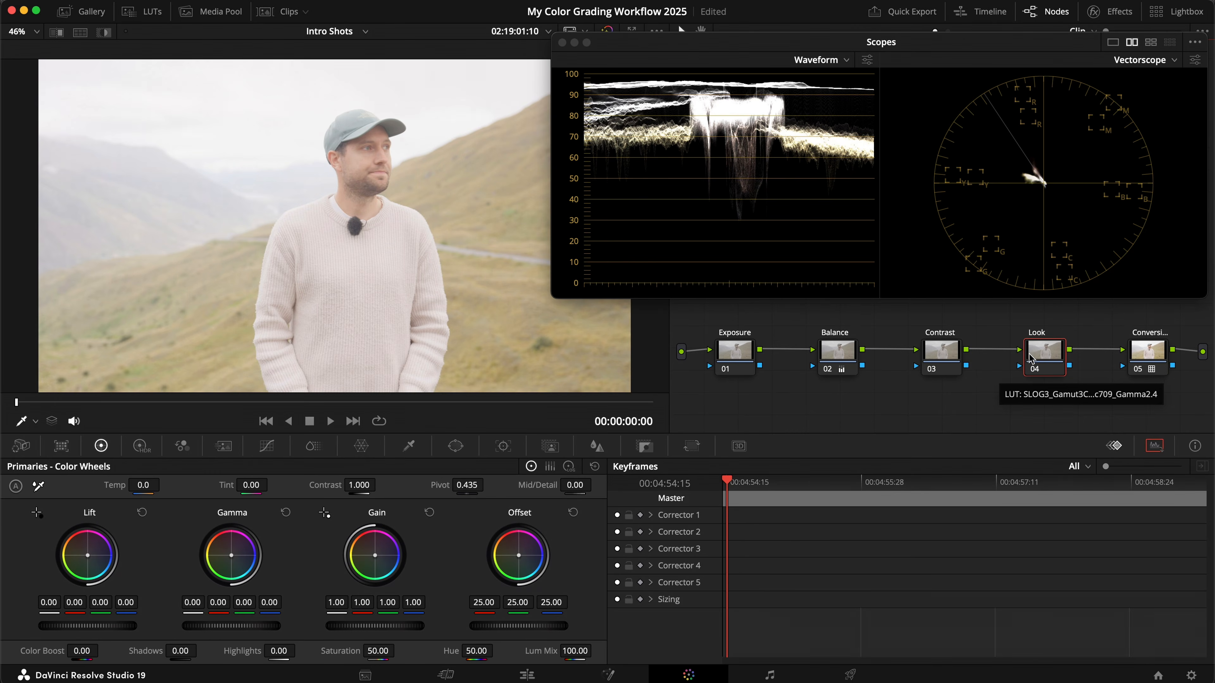
pyautogui.click(1148, 352)
pyautogui.press('super+d')
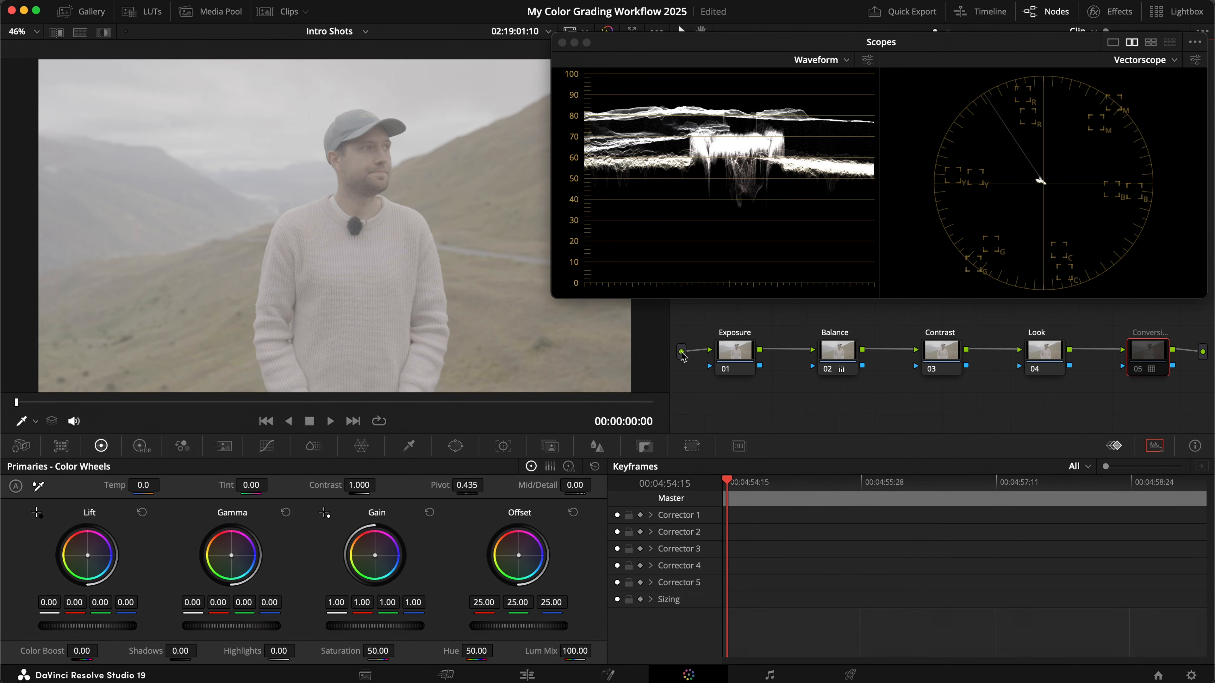
pyautogui.click(737, 355)
pyautogui.click(1156, 362)
pyautogui.press('super+d')
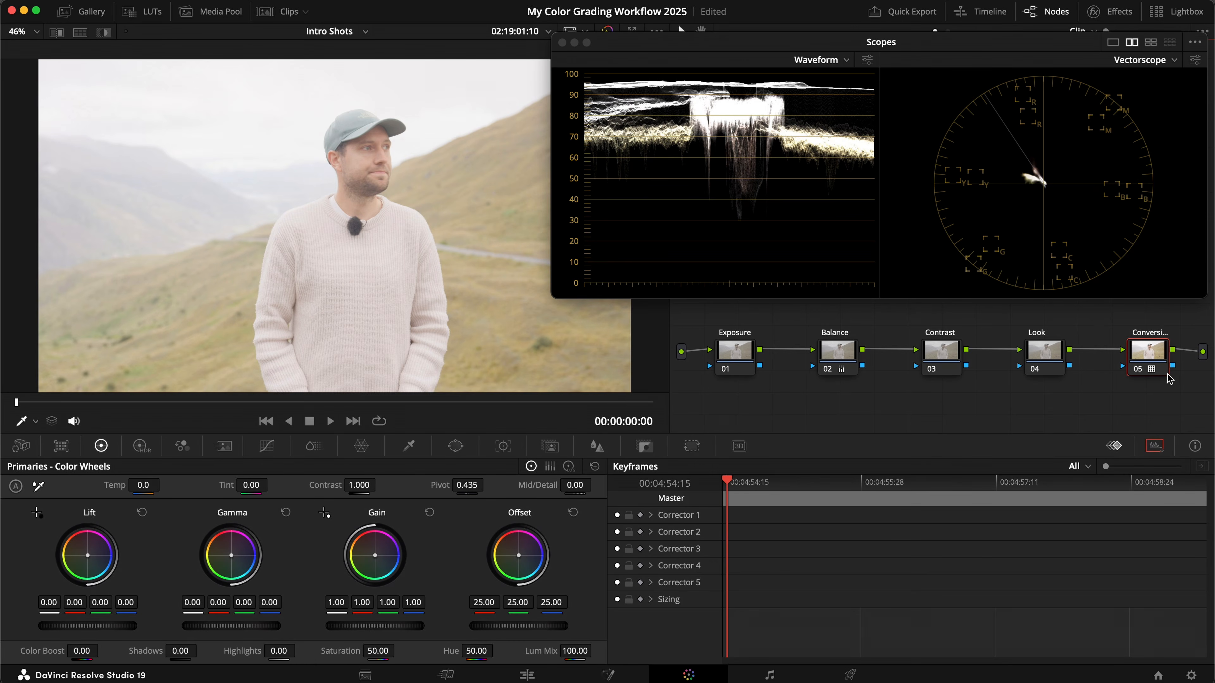
pyautogui.moveTo(1153, 369)
pyautogui.press('super+s')
# - On the Exposure node, lower the Global exposure in the High Dynamic Range color wheels to -1.50
pyautogui.click(731, 357)
pyautogui.click(140, 449)
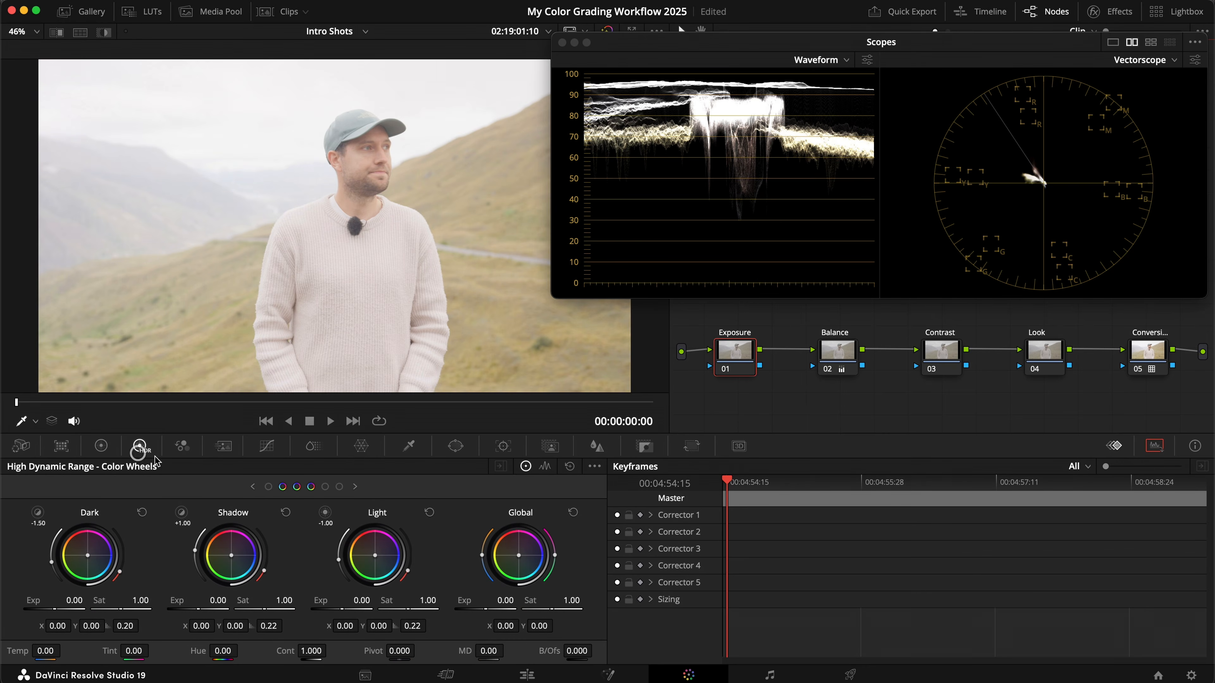
pyautogui.click(595, 467)
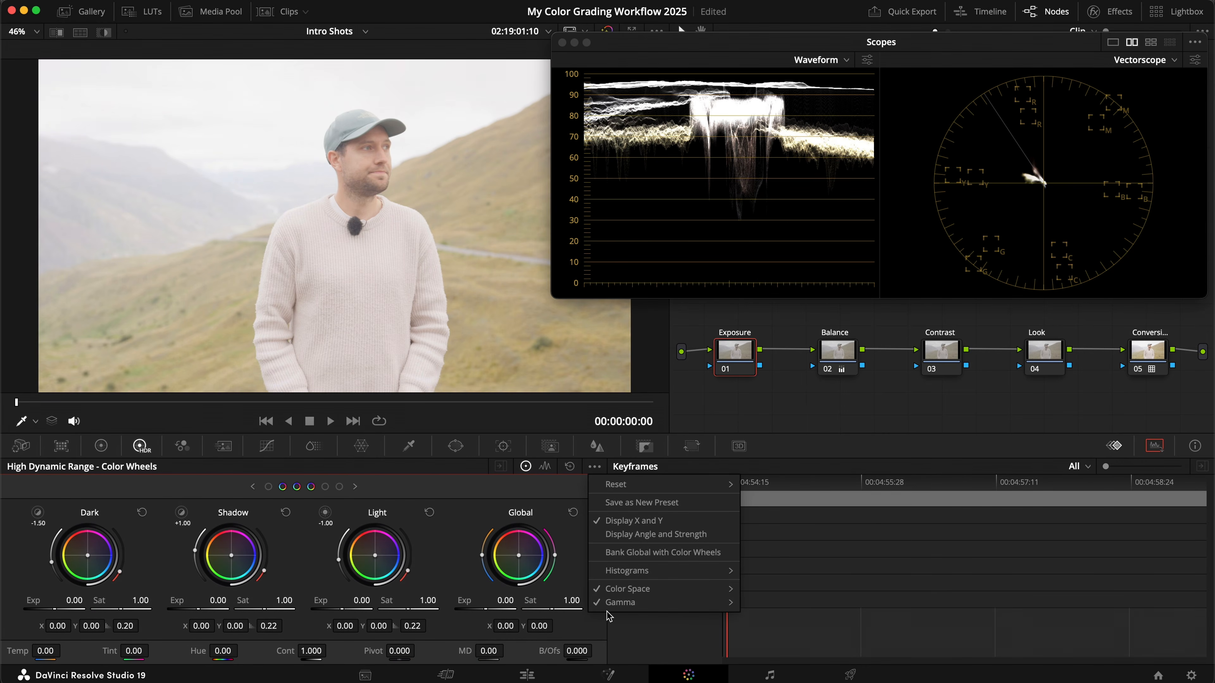
pyautogui.click(594, 466)
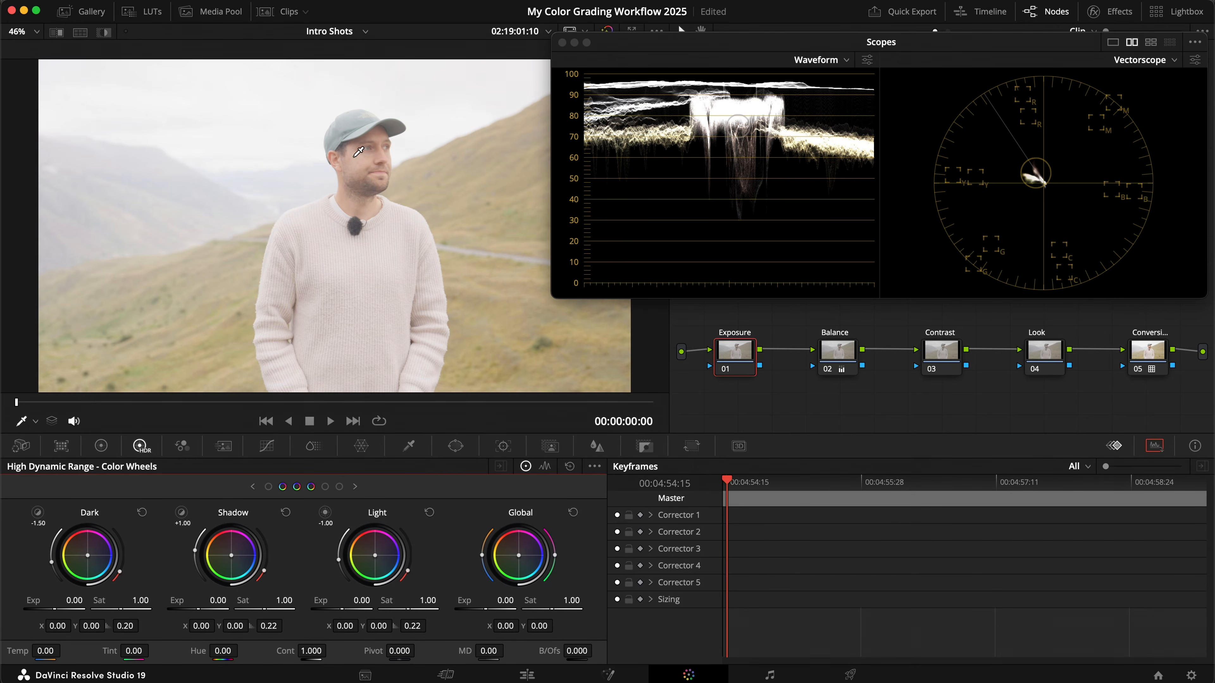
pyautogui.moveTo(489, 600); pyautogui.dragTo(330, 594)
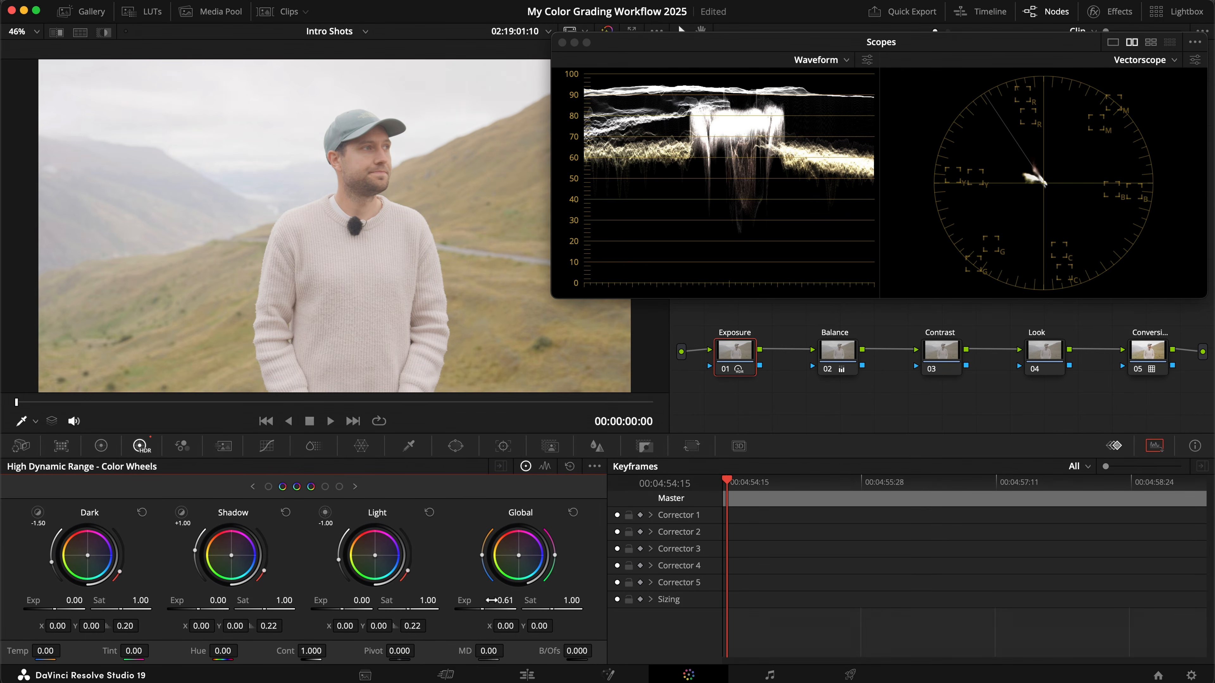
pyautogui.moveTo(492, 600); pyautogui.dragTo(241, 595)
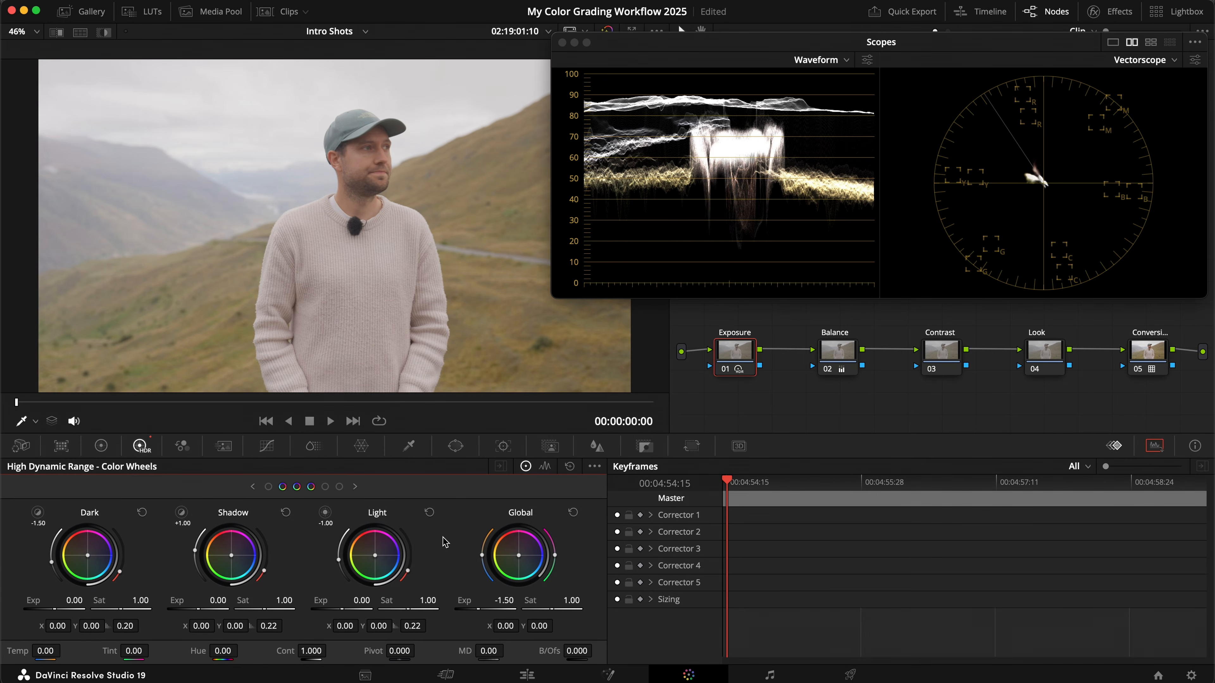
# - Compare the image with the Exposure node disabled and re-enabled, and save the project
pyautogui.press('super+d')
pyautogui.press('super+d')
pyautogui.press('super+s')
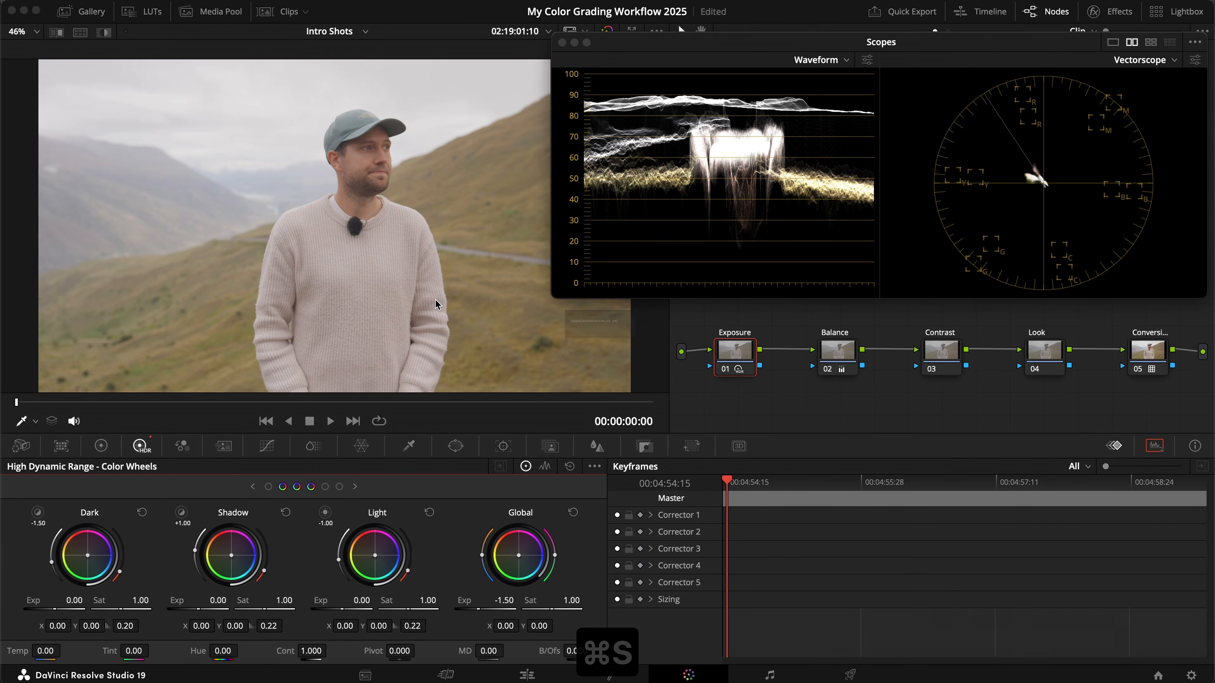
pyautogui.press('super+d')
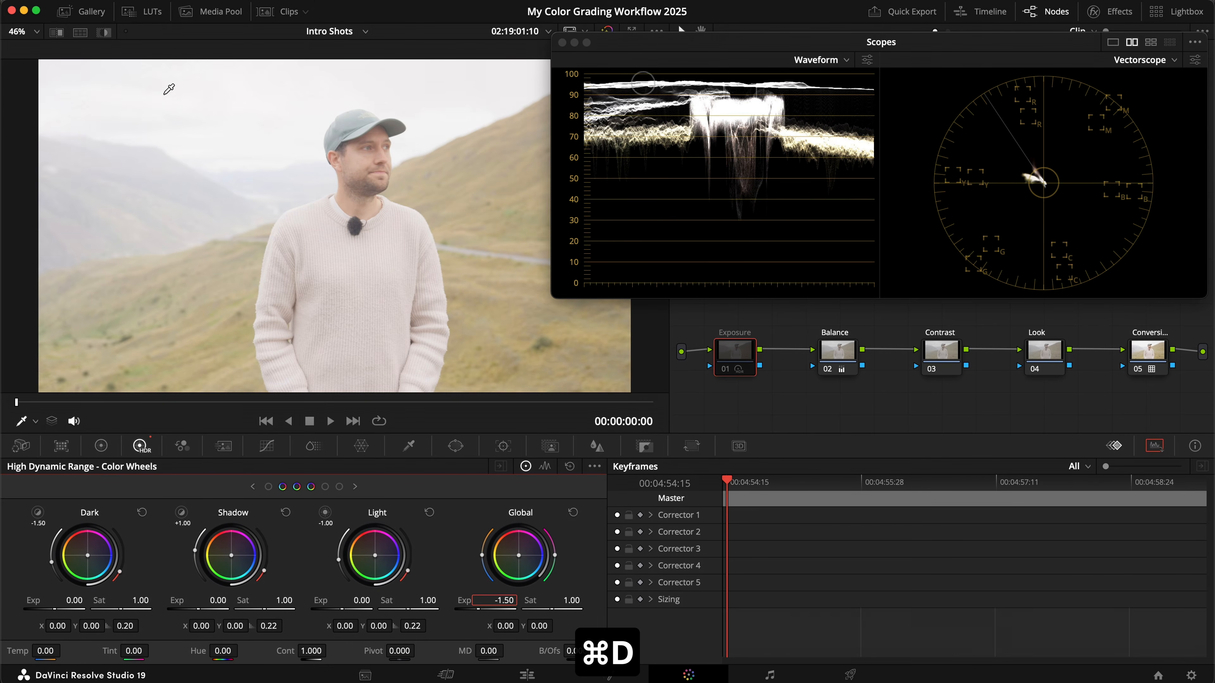
pyautogui.press('super+d')
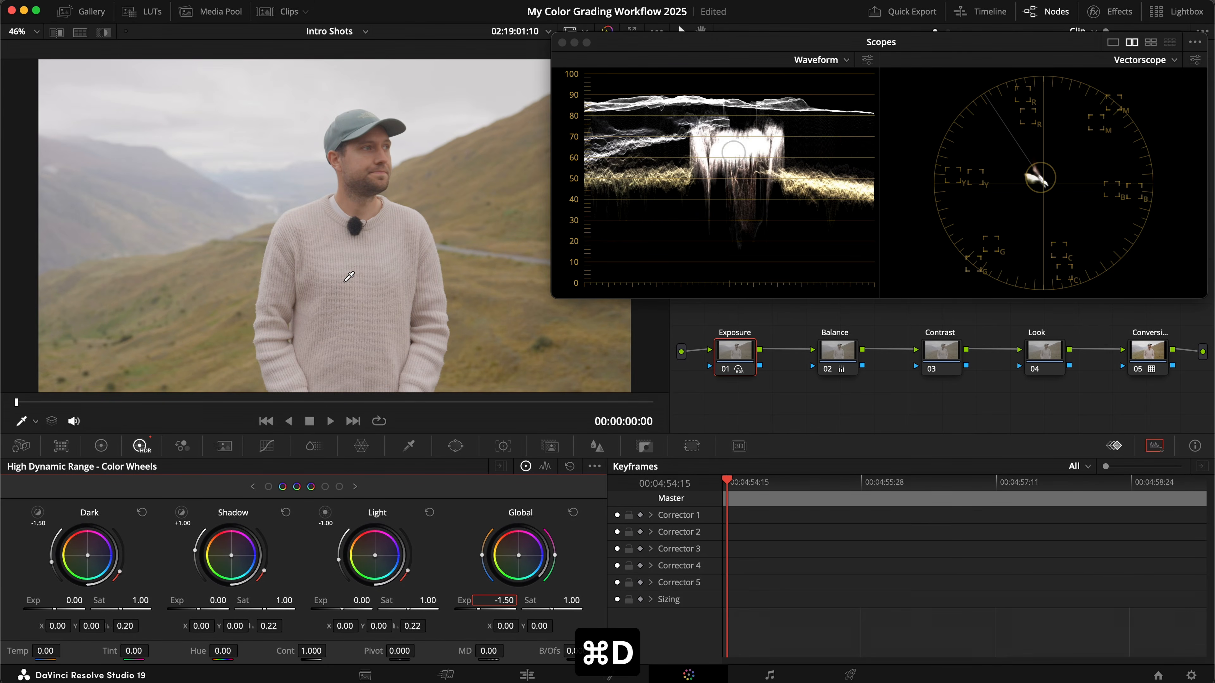
# - On the Balance node, check the gamma setting and shift the Primaries Gain toward blue-cyan, with red 0.90, green 1.02 and blue 1.09
pyautogui.press('shift+super+apostrophe')
pyautogui.click(103, 445)
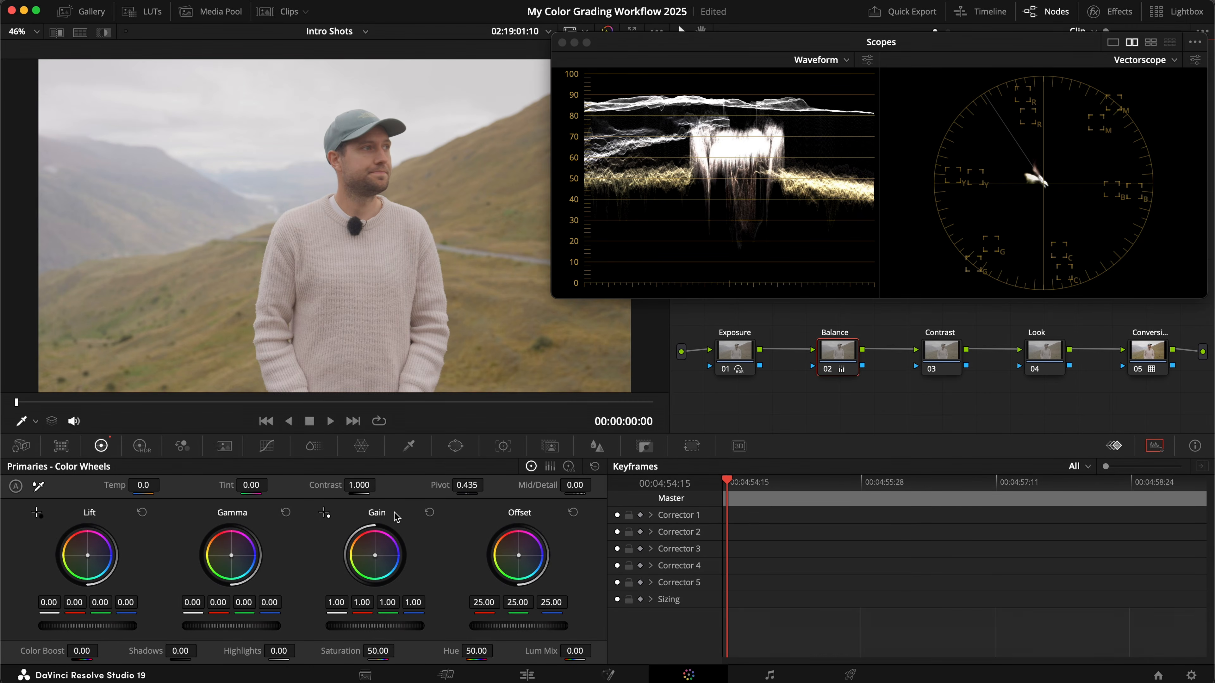
pyautogui.rightClick(837, 348)
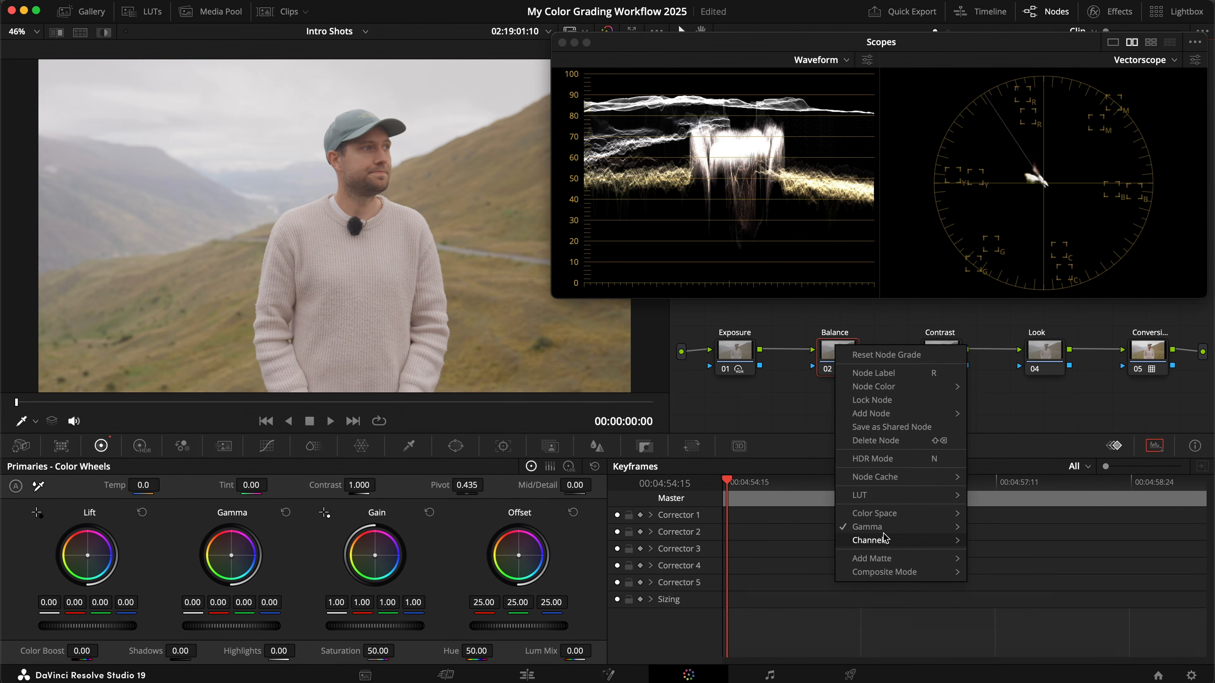
pyautogui.click(708, 412)
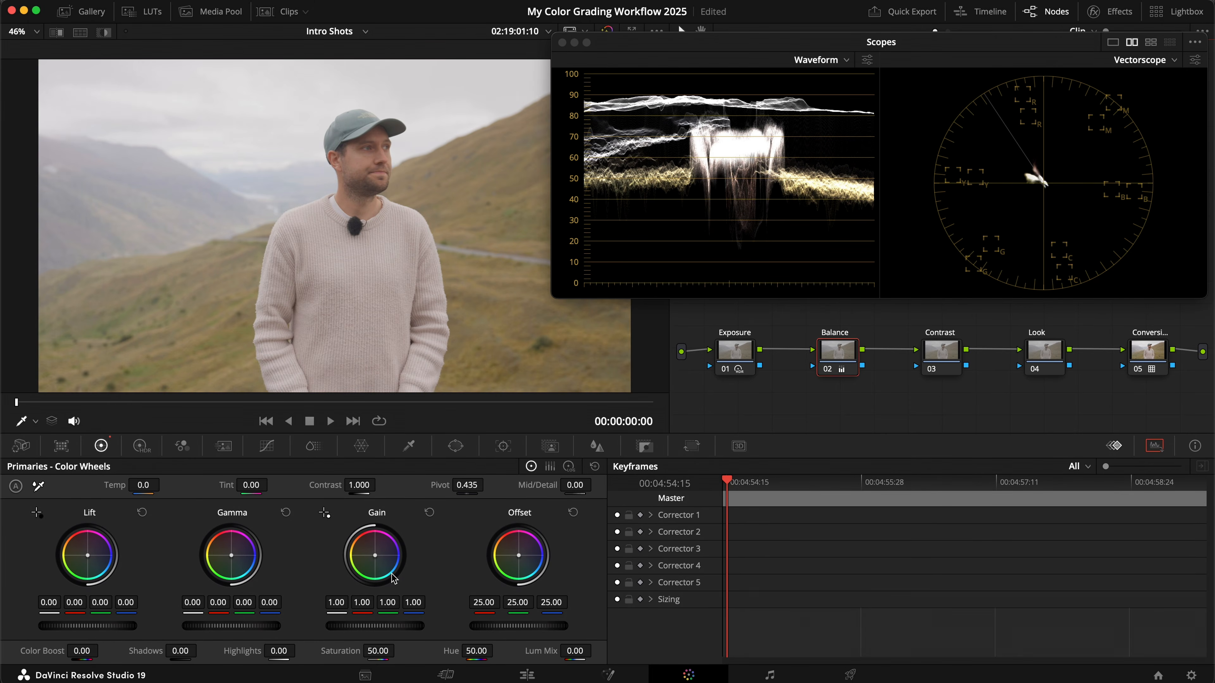
pyautogui.moveTo(376, 555); pyautogui.dragTo(386, 566)
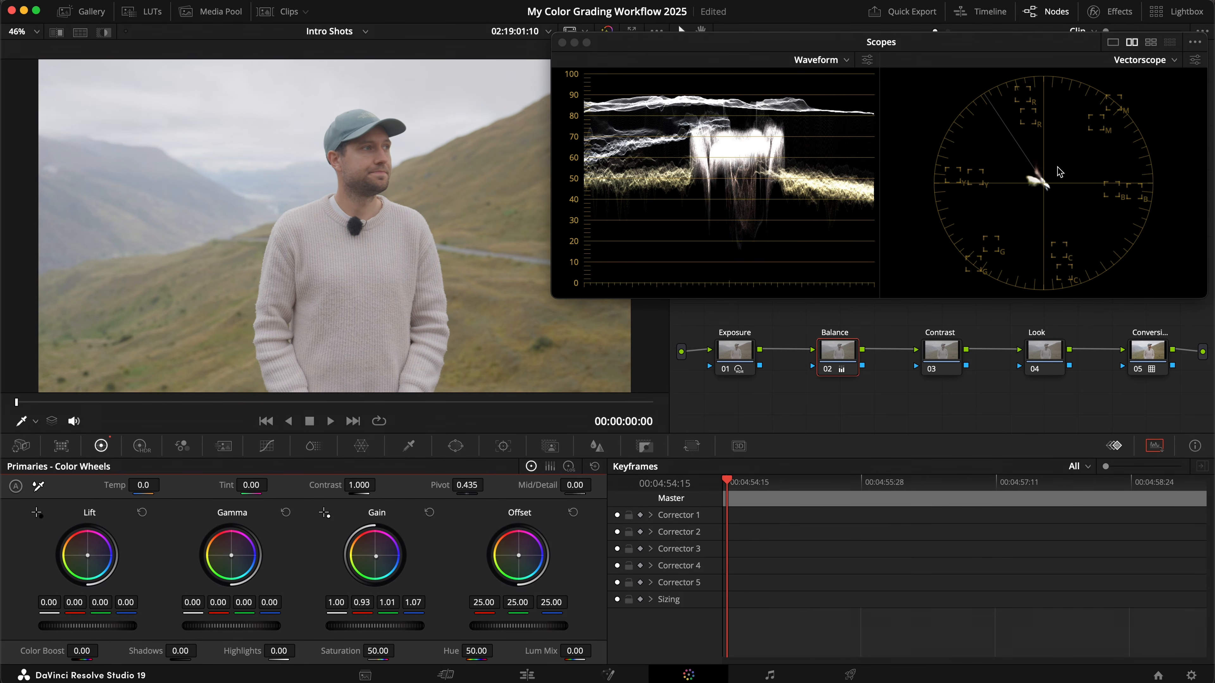
pyautogui.moveTo(376, 555); pyautogui.dragTo(377, 556)
pyautogui.moveTo(376, 558); pyautogui.dragTo(377, 559)
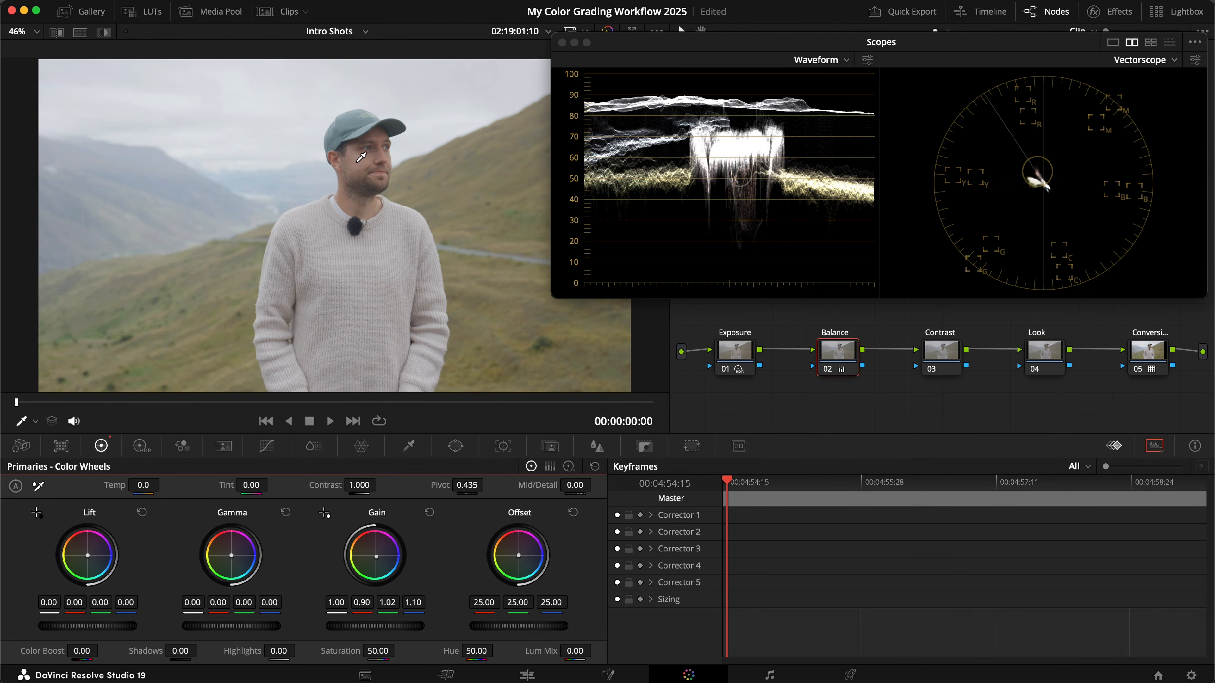
pyautogui.moveTo(376, 556); pyautogui.dragTo(374, 556)
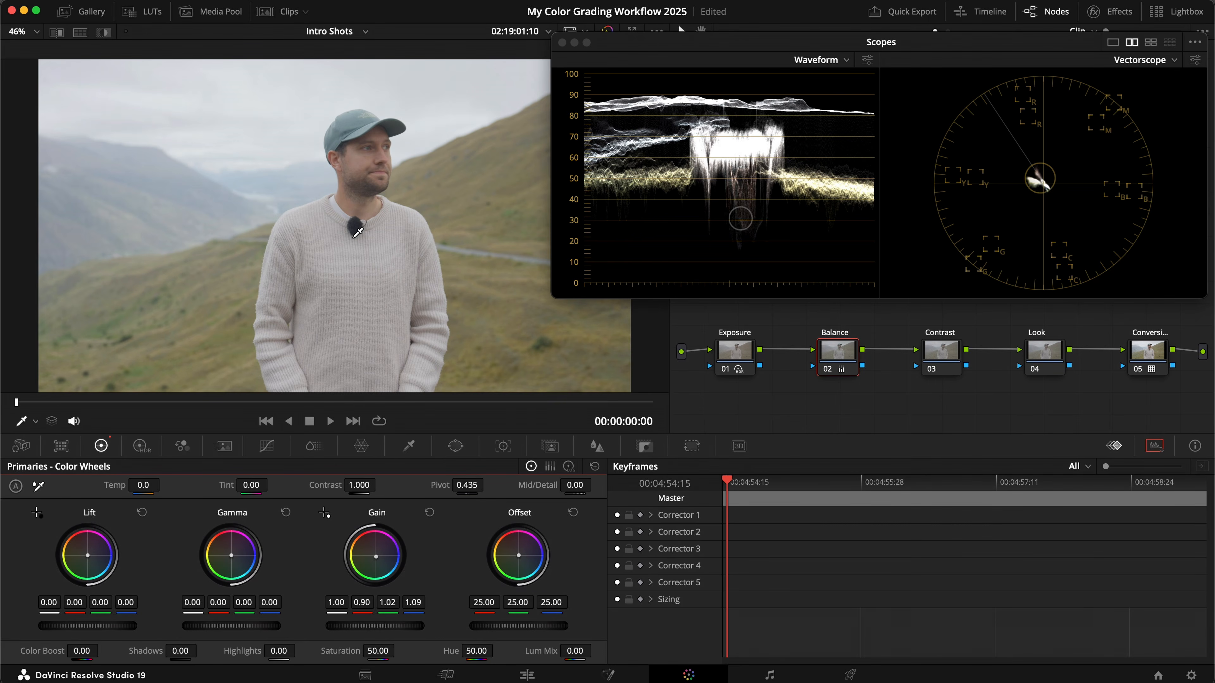
# - Compare the image with the Balance node disabled and re-enabled, and review the node's gamma setting
pyautogui.press('super+d')
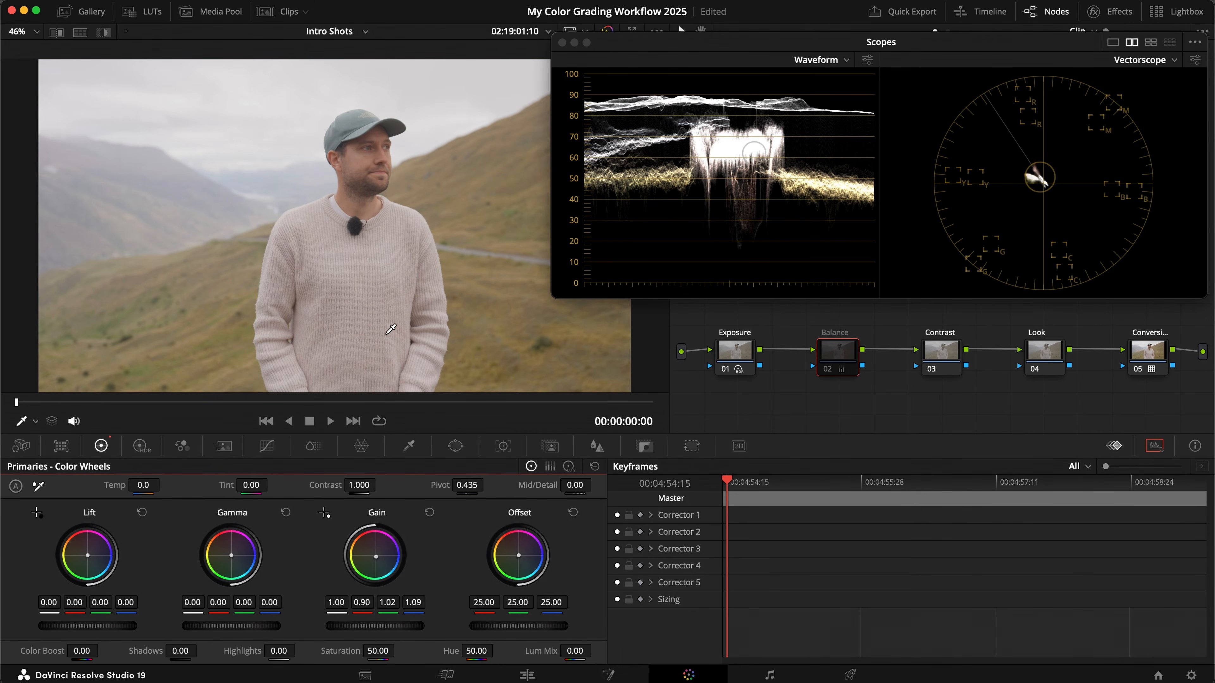
pyautogui.press('super+d')
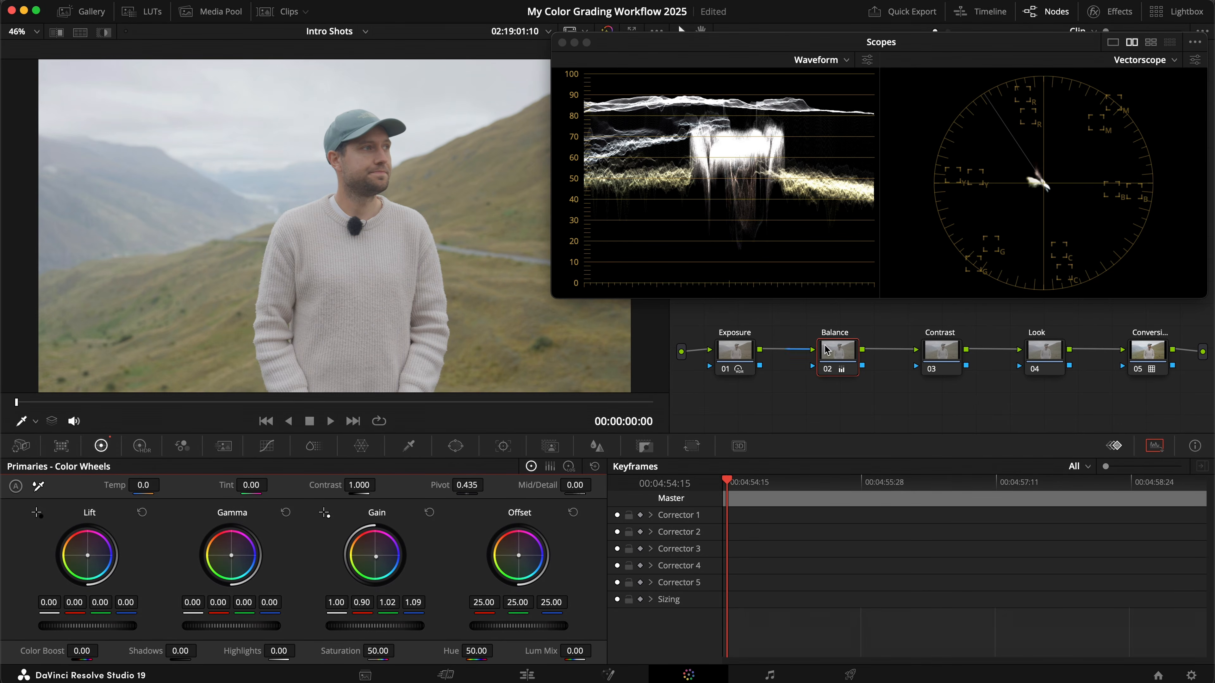
pyautogui.rightClick(845, 361)
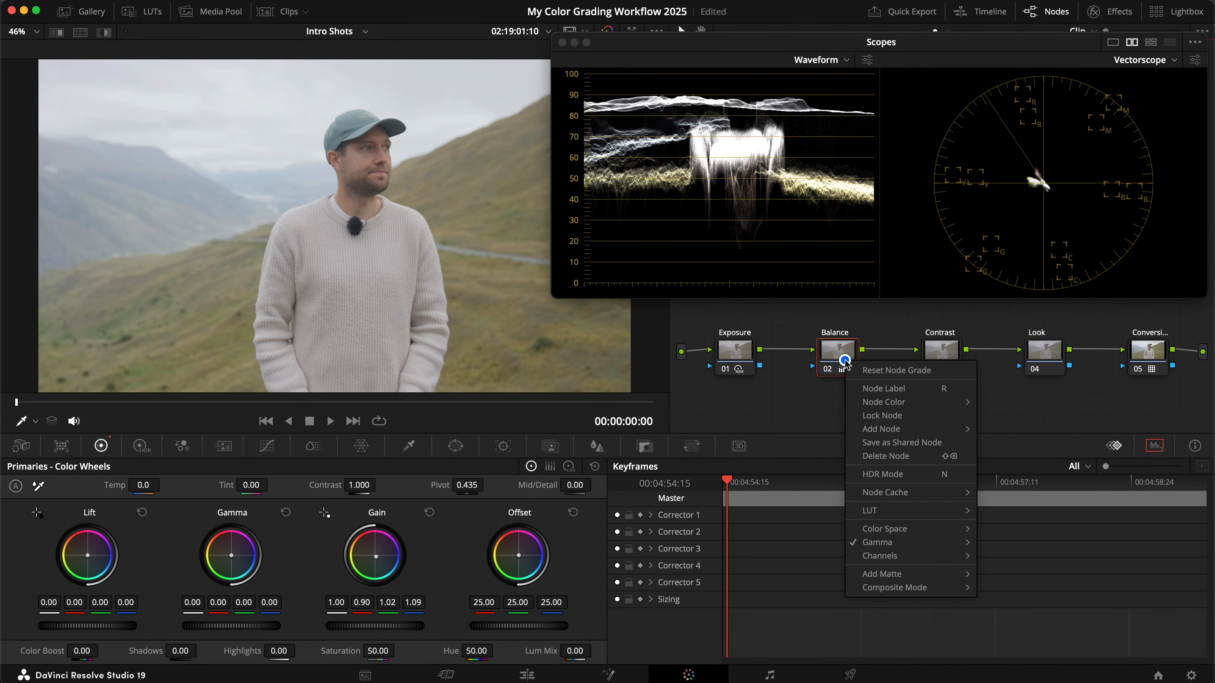
pyautogui.moveTo(886, 545)
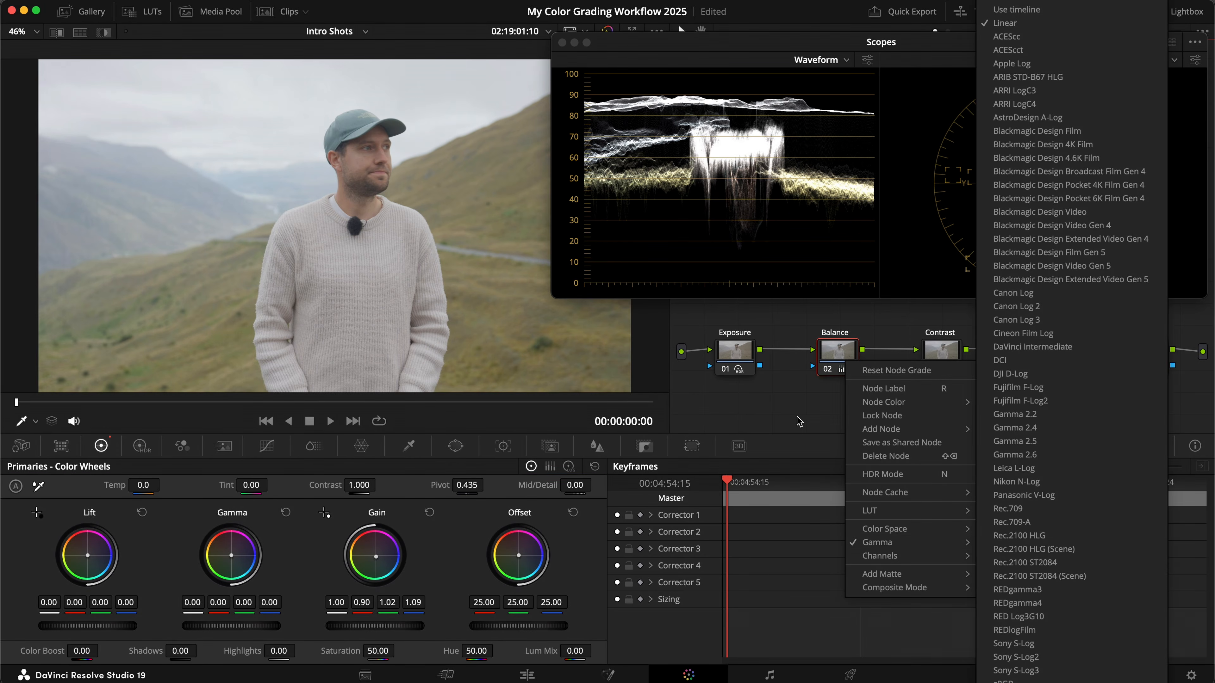
pyautogui.click(800, 422)
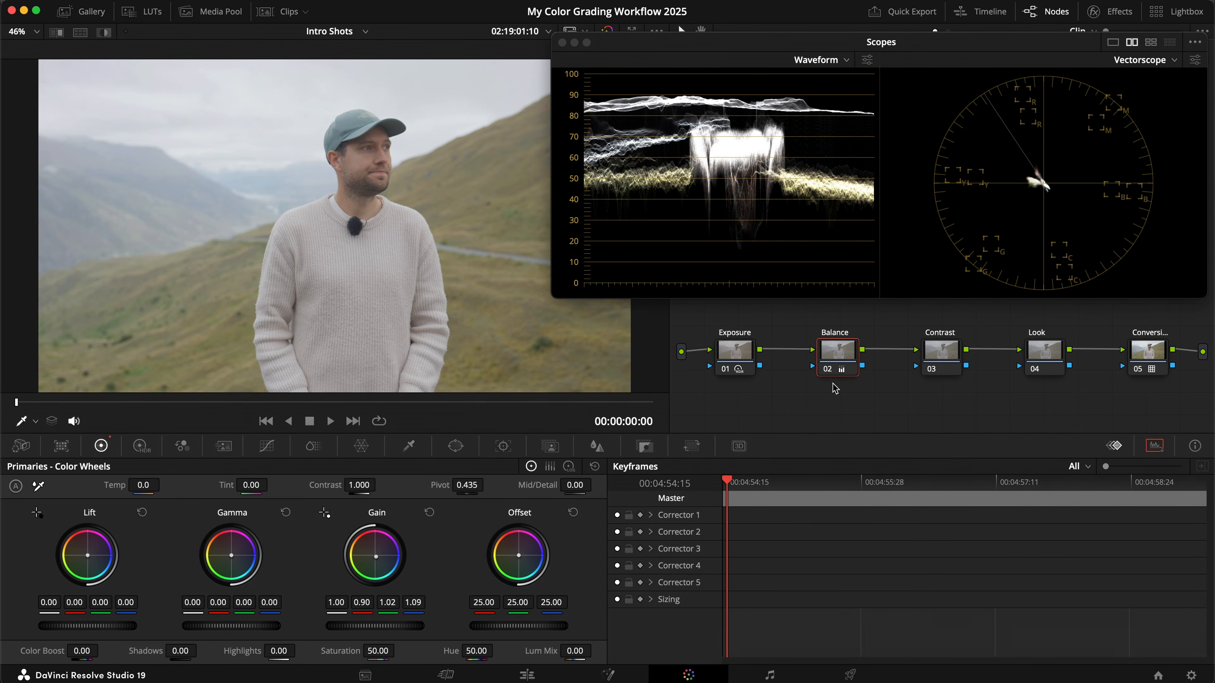
# - Toggle the Balance node off and on repeatedly to check its correction, and save the project
pyautogui.press('super+d')
pyautogui.press('super+d')
pyautogui.press('super+d')
pyautogui.press('super+d')
pyautogui.press('super+s')
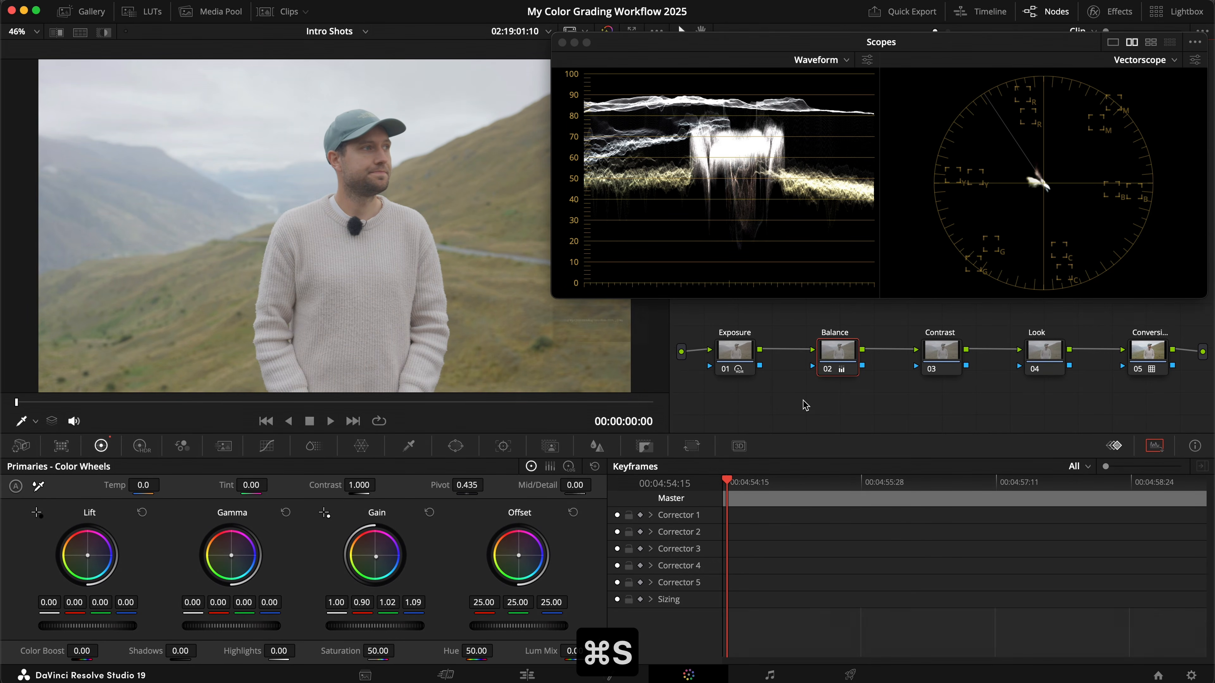
# - Apply the Cinema LUT from the 02_Cinematic LUTs folder to the Look node and close the LUT browser
pyautogui.click(935, 354)
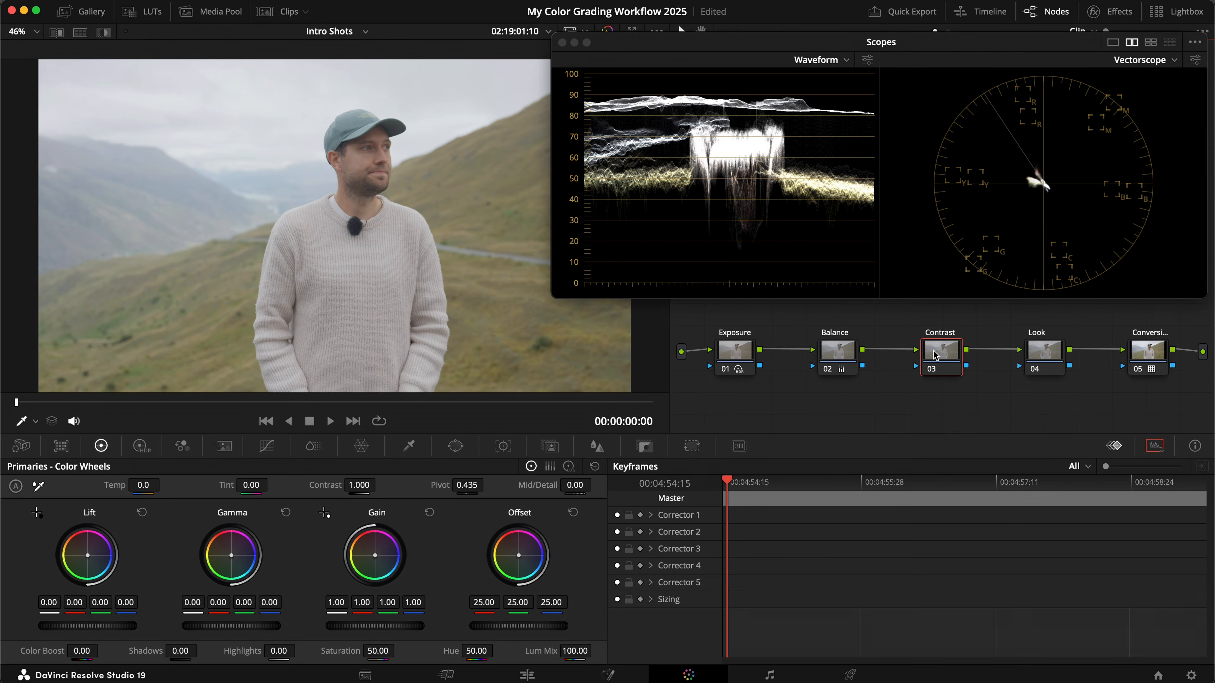
pyautogui.click(1048, 359)
pyautogui.click(142, 11)
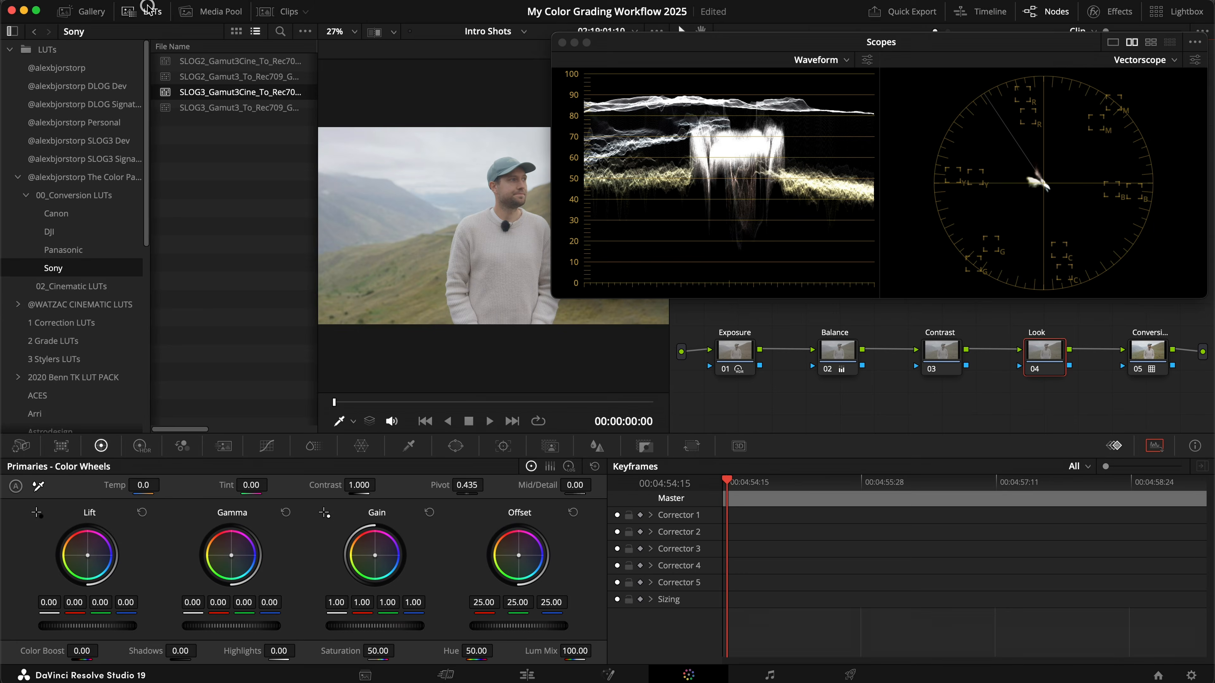
pyautogui.click(71, 287)
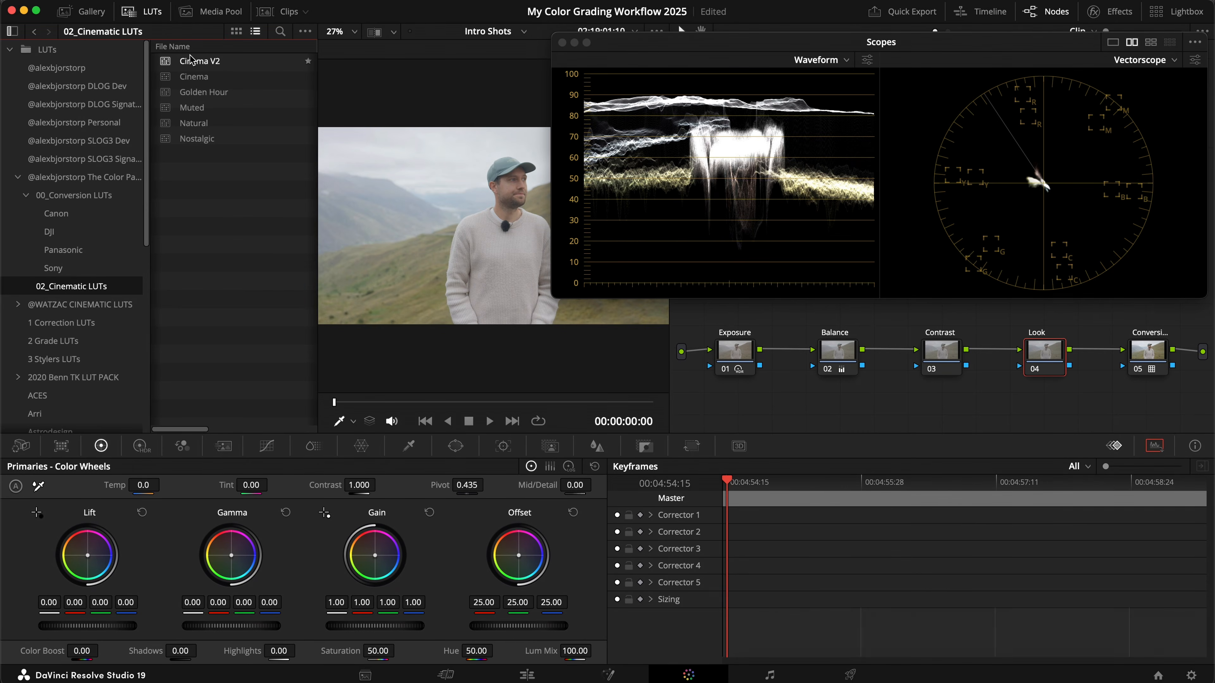
pyautogui.doubleClick(220, 80)
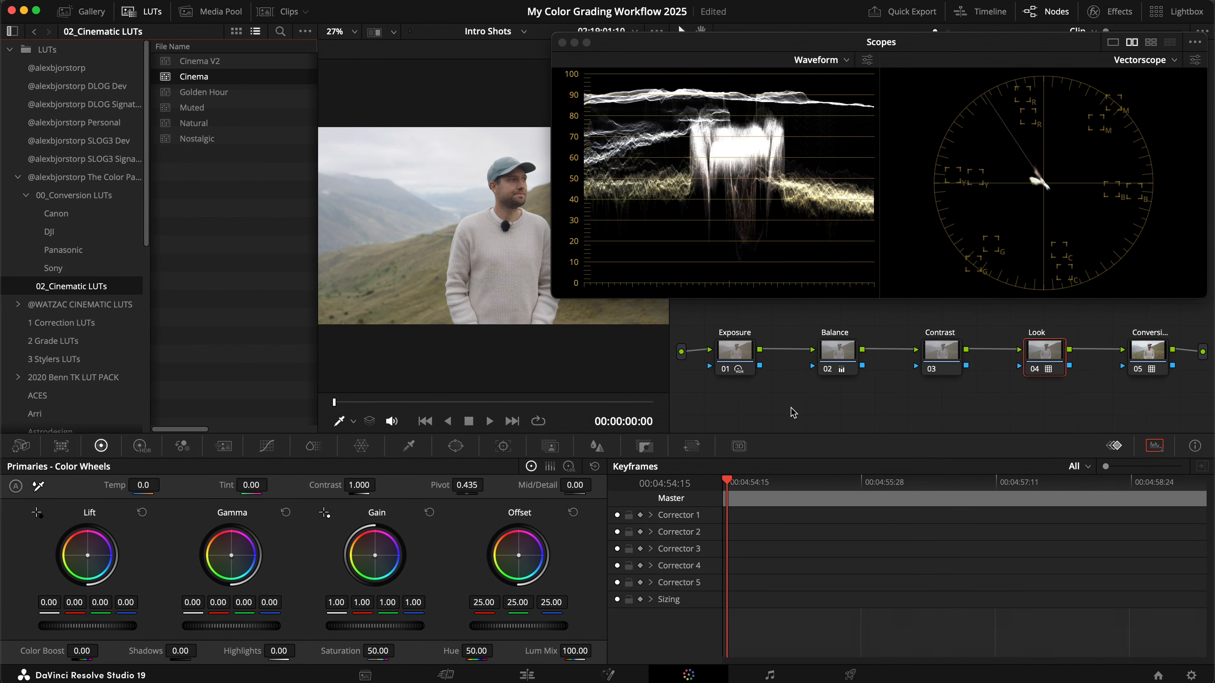
pyautogui.click(156, 22)
# - Compare the image with the Look node disabled and re-enabled
pyautogui.press('super+d')
pyautogui.press('super+d')
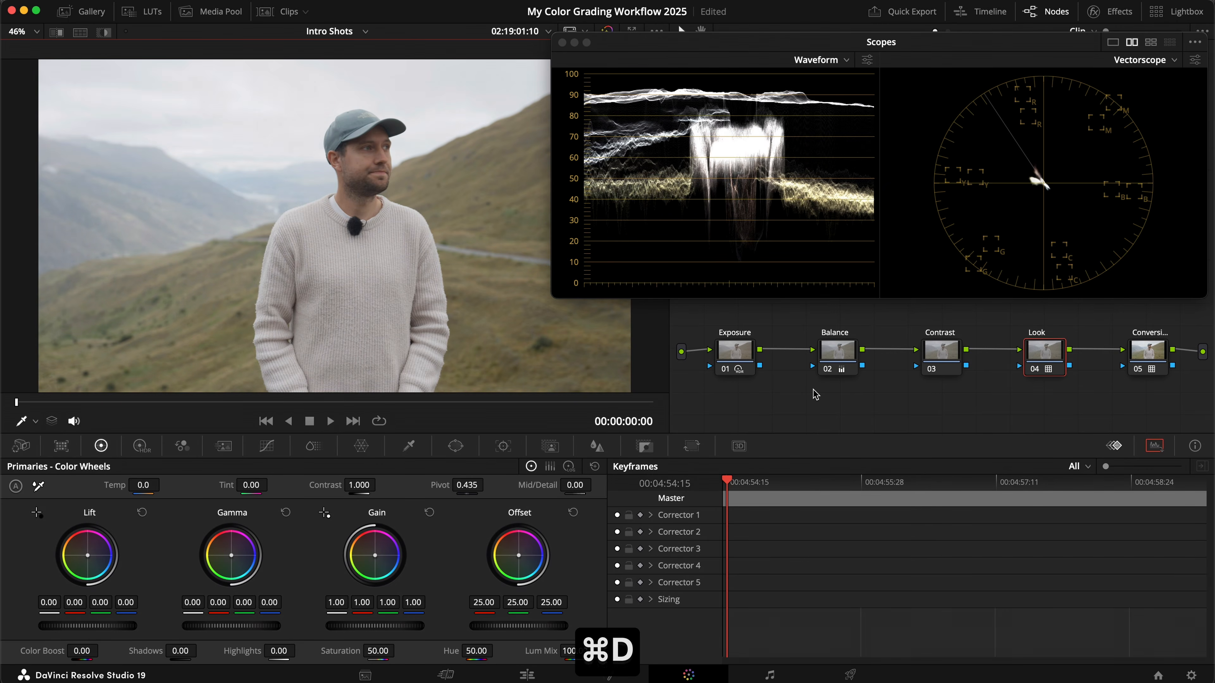
pyautogui.press('super+d')
pyautogui.press('super+d')
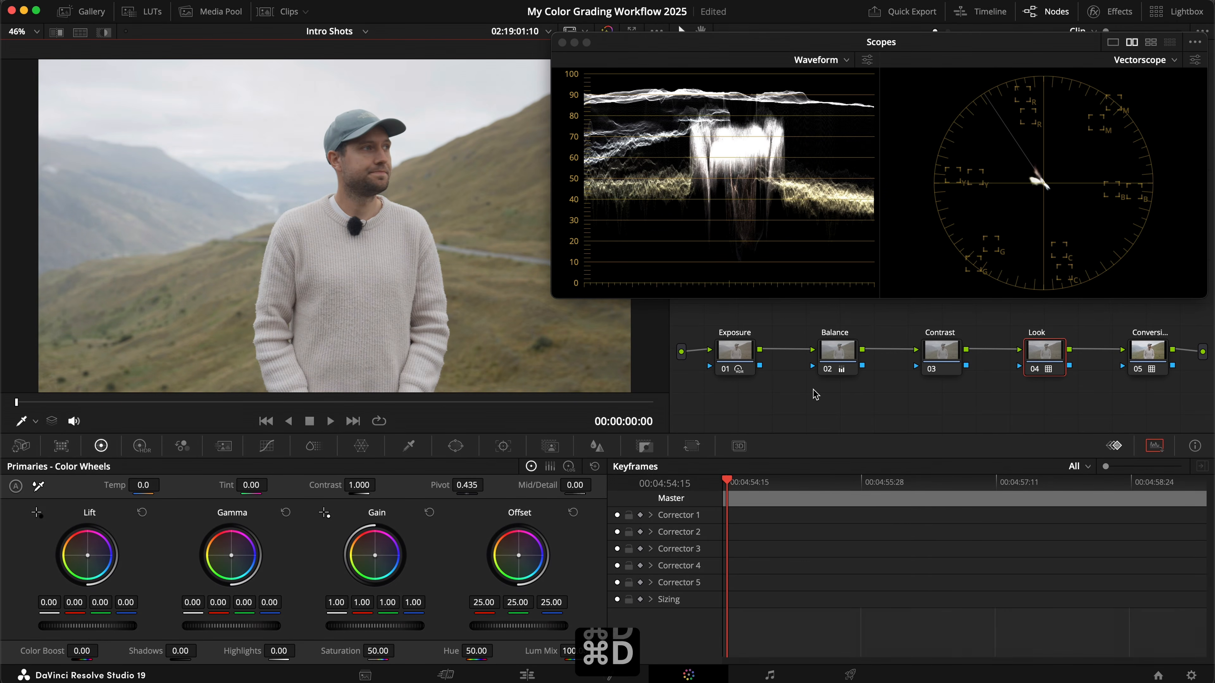
pyautogui.press('super+d')
pyautogui.press('super+d')
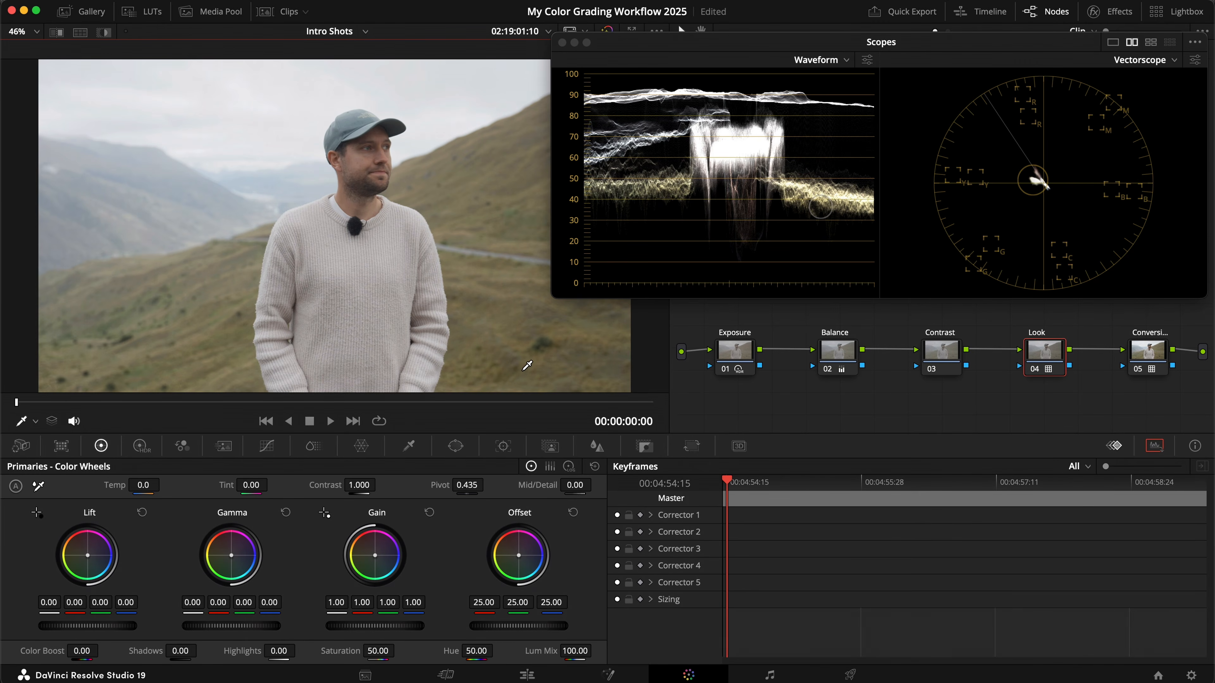
# - On the Contrast node, shape a gentle S-curve in the Custom curves by lowering a shadow point and raising a highlight point
pyautogui.click(933, 349)
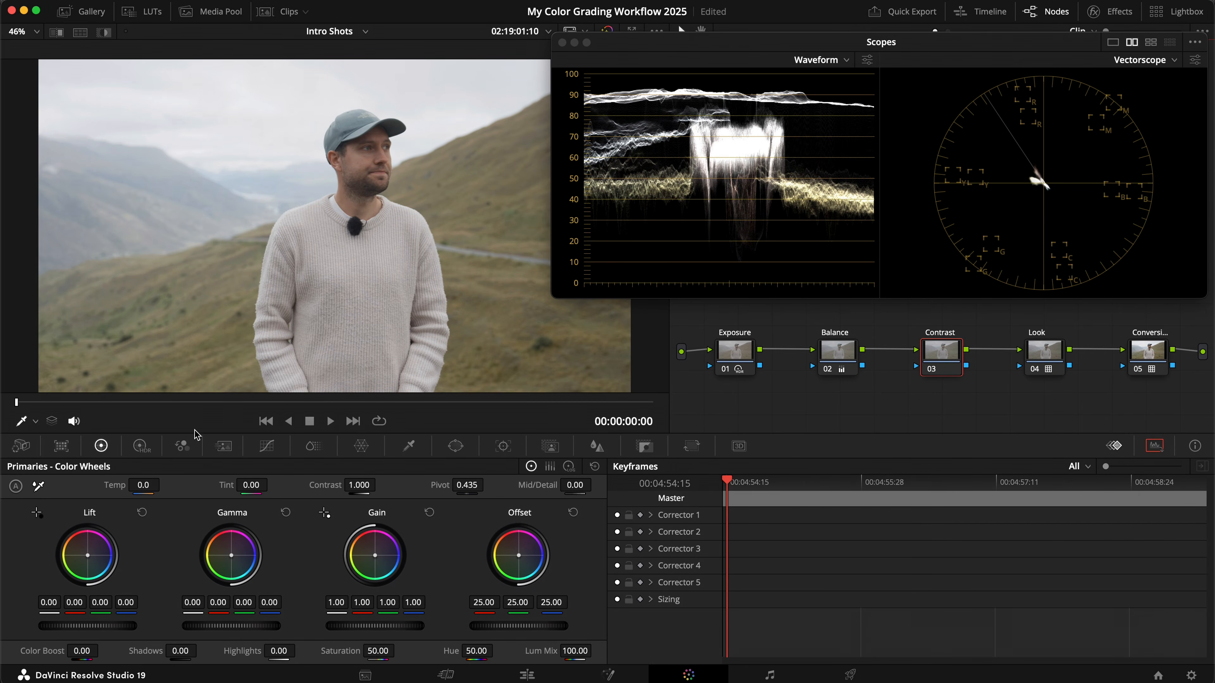
pyautogui.click(269, 447)
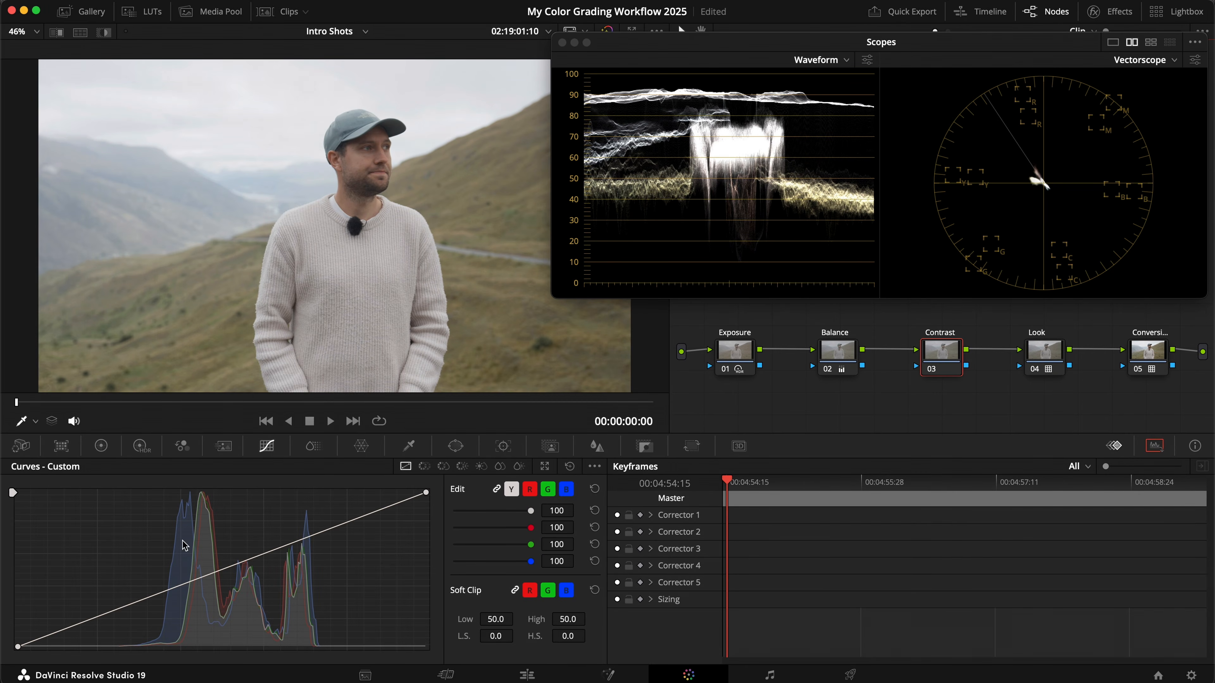
pyautogui.moveTo(98, 621); pyautogui.dragTo(98, 623)
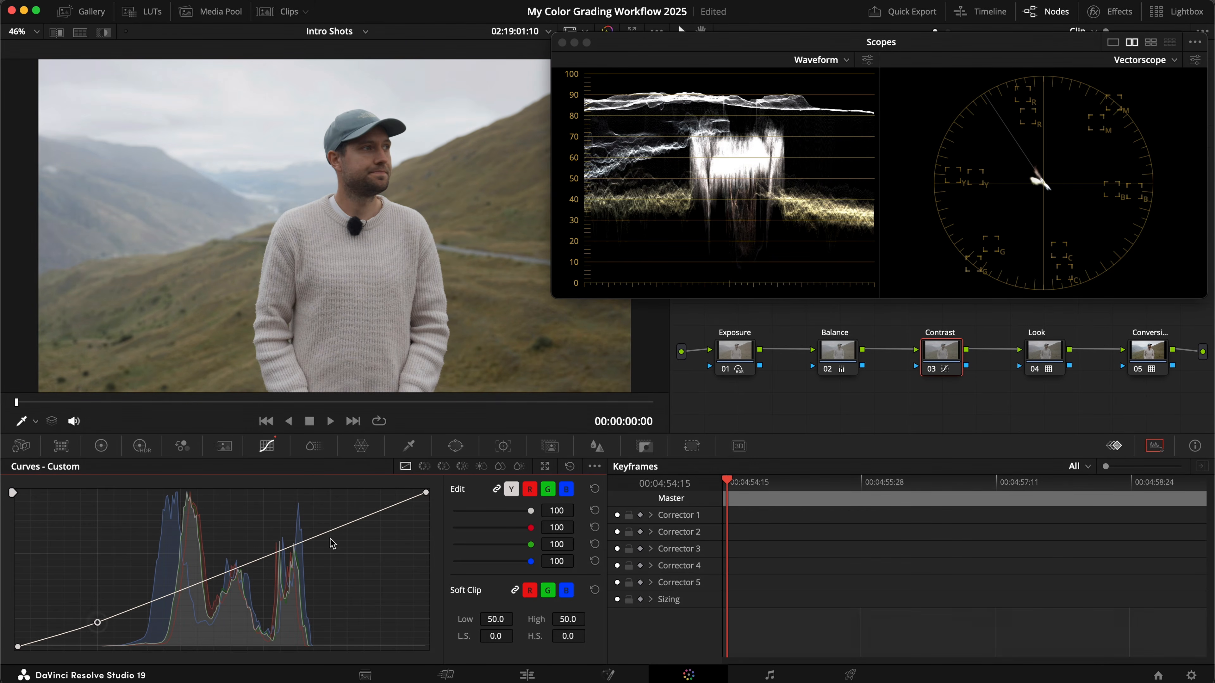
pyautogui.moveTo(297, 544); pyautogui.dragTo(289, 538)
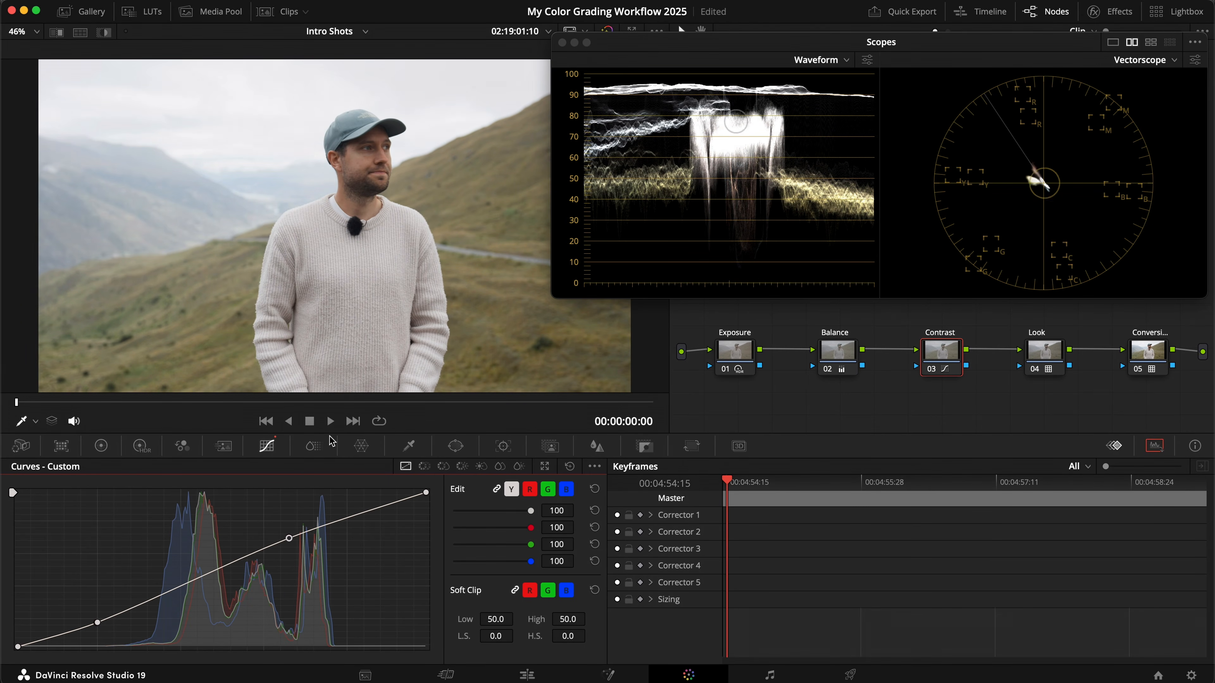
pyautogui.moveTo(289, 539); pyautogui.dragTo(287, 536)
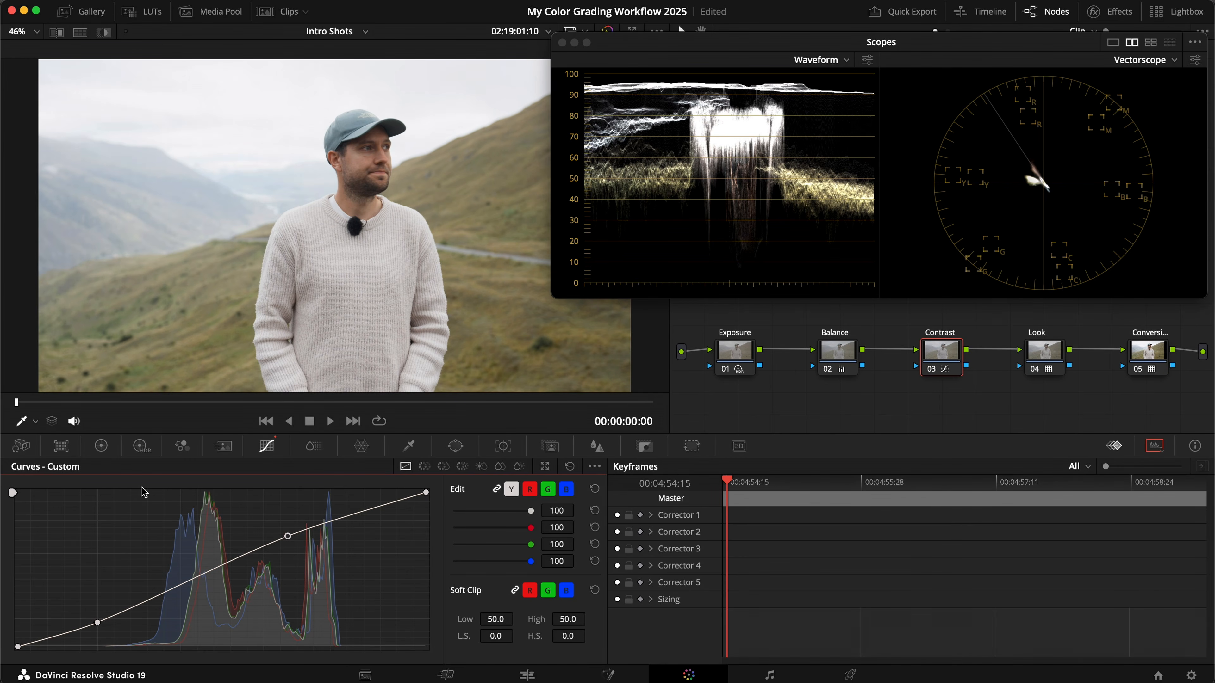
pyautogui.moveTo(98, 623); pyautogui.dragTo(97, 625)
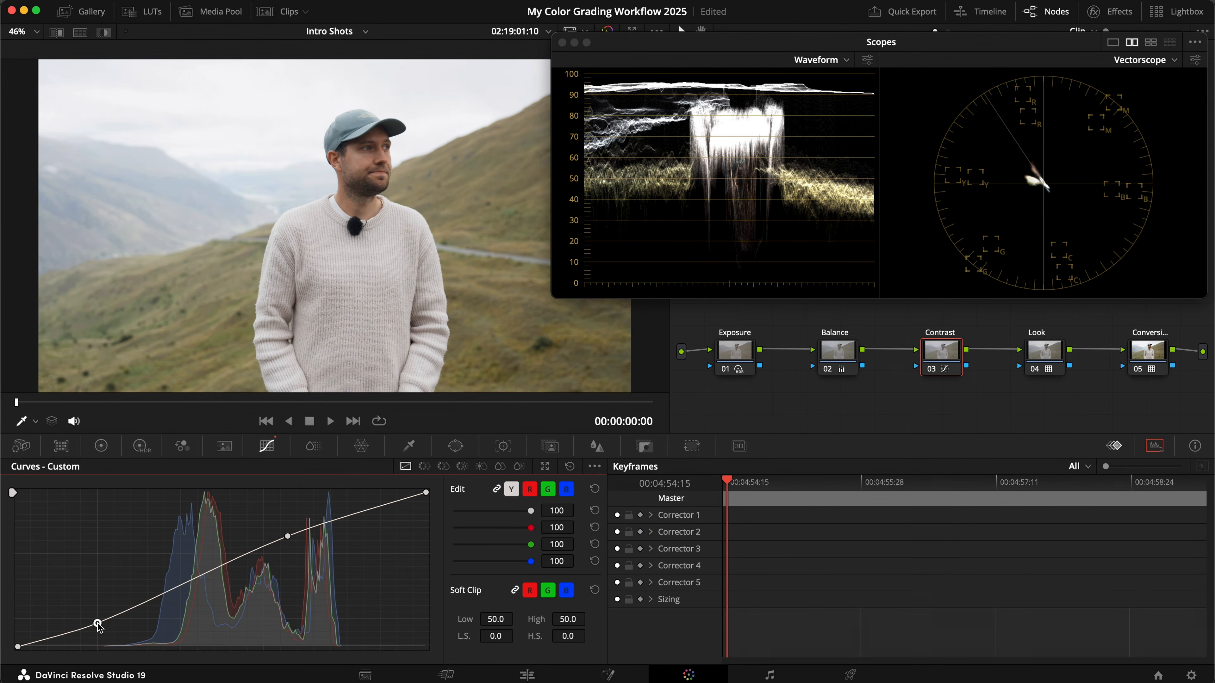
# - Compare the image with the Contrast node disabled and re-enabled, and save the project
pyautogui.press('super+d')
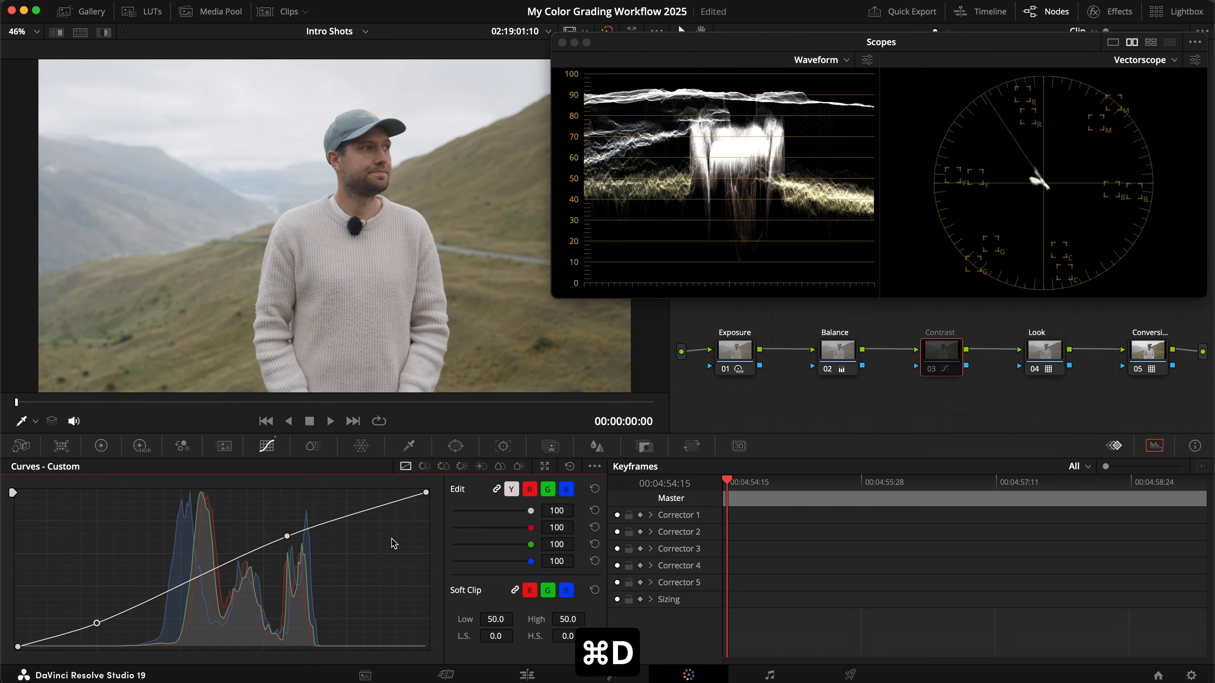
pyautogui.press('super+d')
pyautogui.press('super+s')
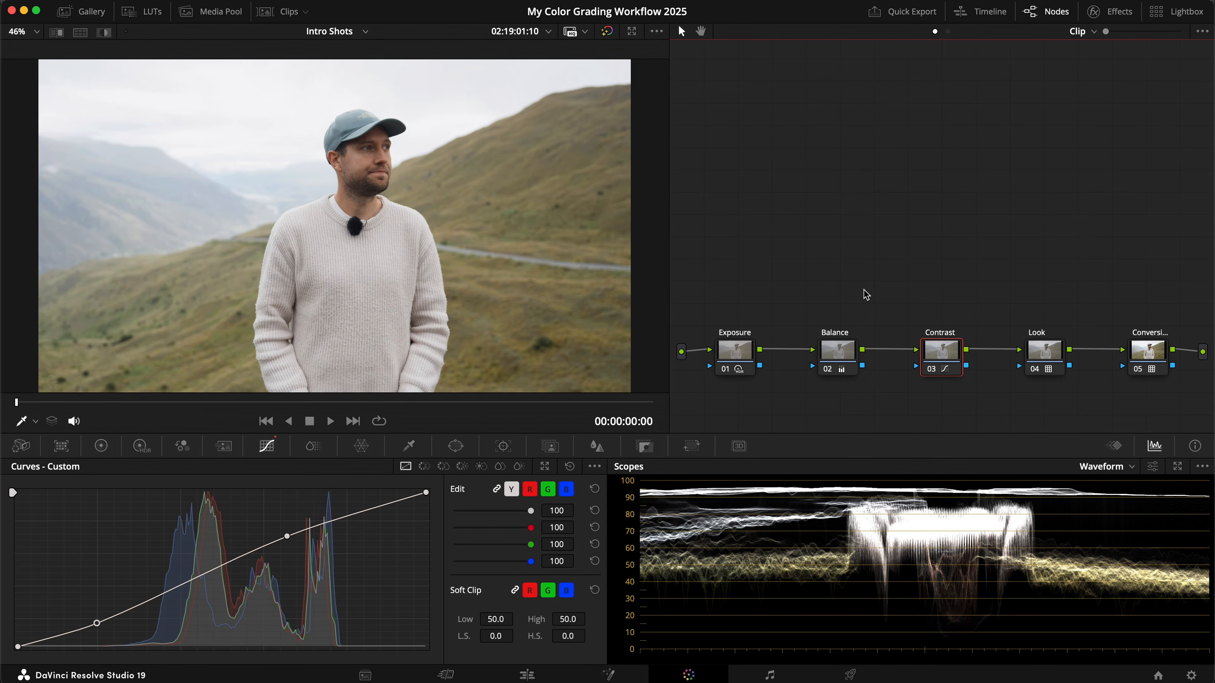
pyautogui.click(864, 290)
pyautogui.click(852, 260)
pyautogui.click(754, 218)
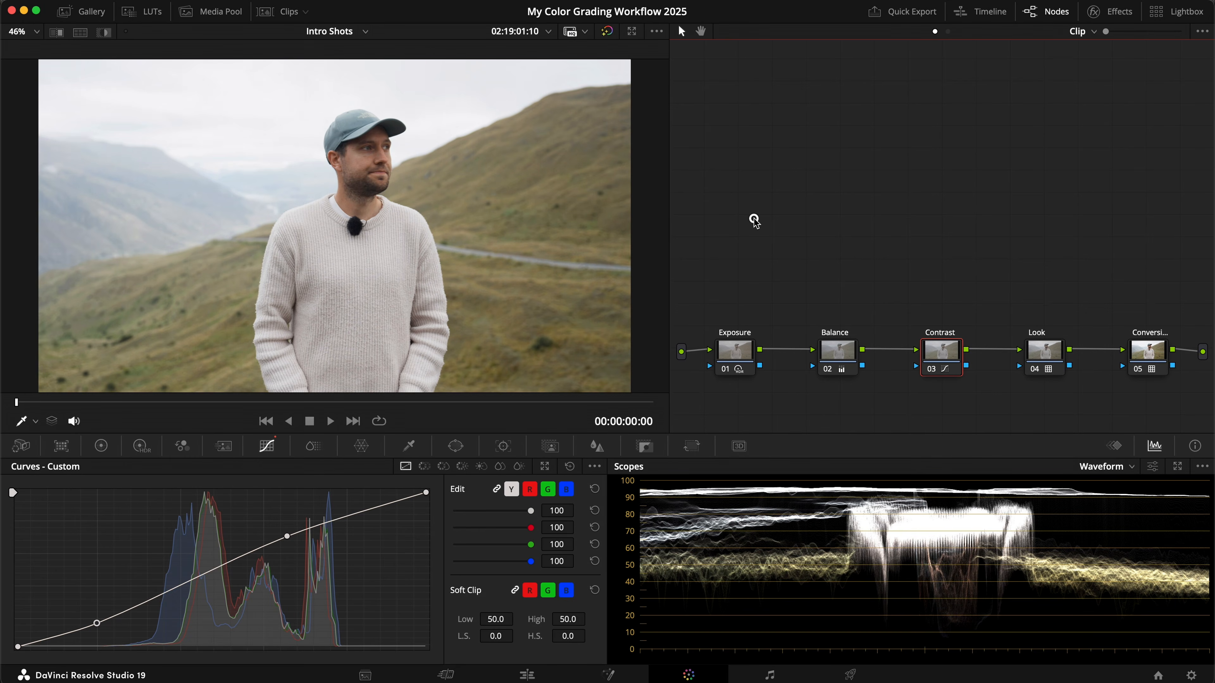
# - Switch to the timeline The Mundane Filmmaking Kit and show its clips bin on the Edit page
pyautogui.click(366, 31)
pyautogui.click(362, 67)
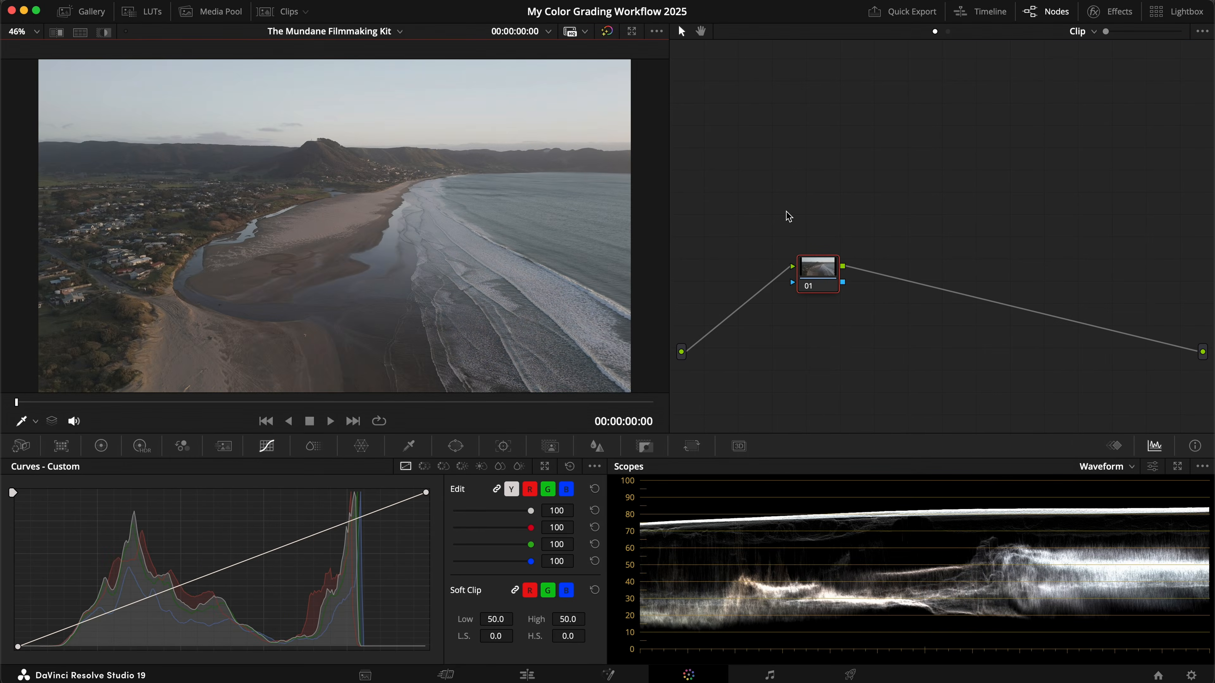
pyautogui.press('1')
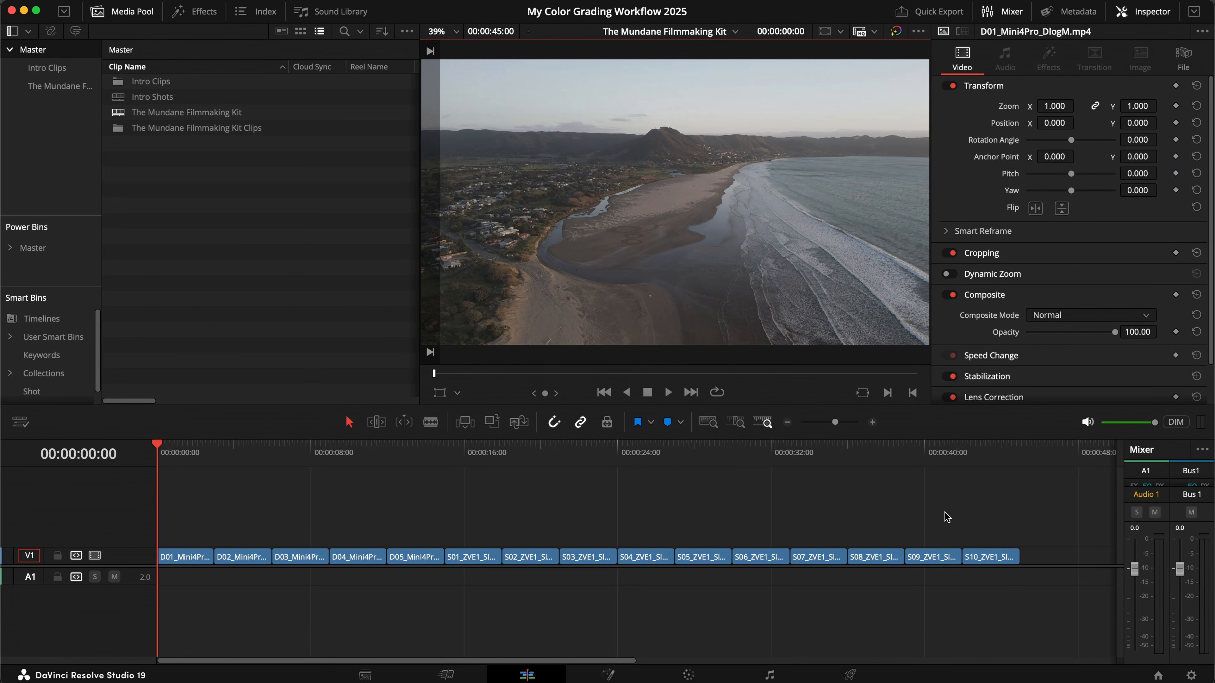
pyautogui.click(45, 86)
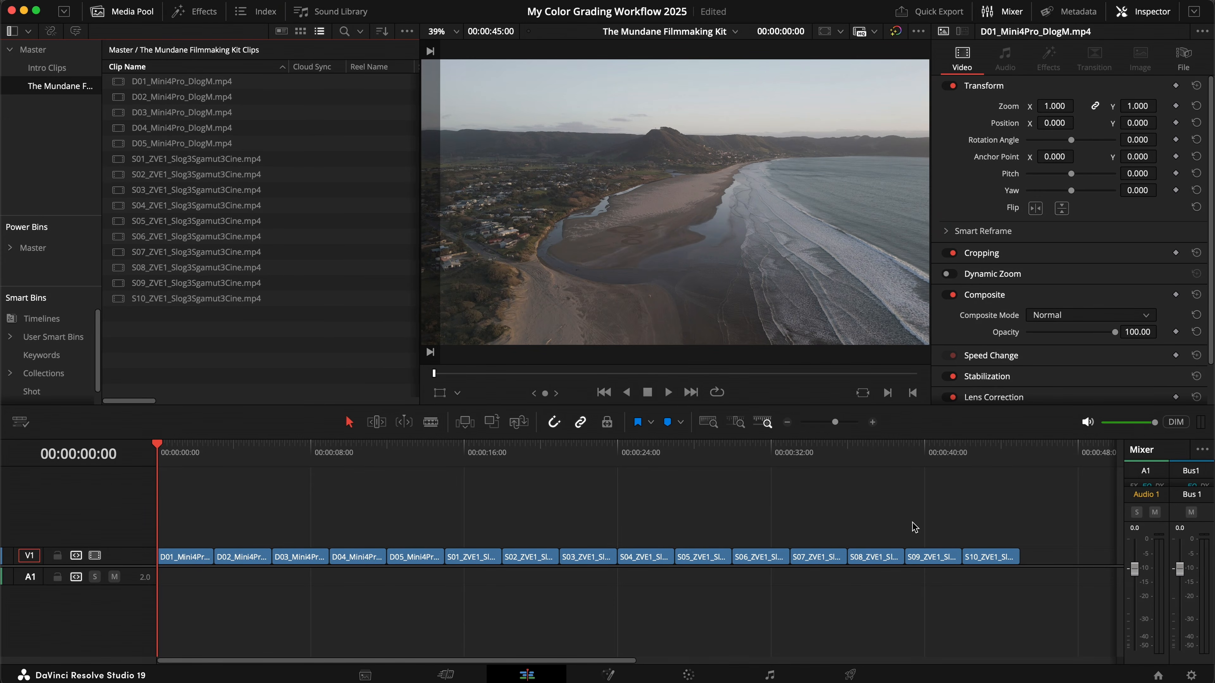
pyautogui.click(870, 523)
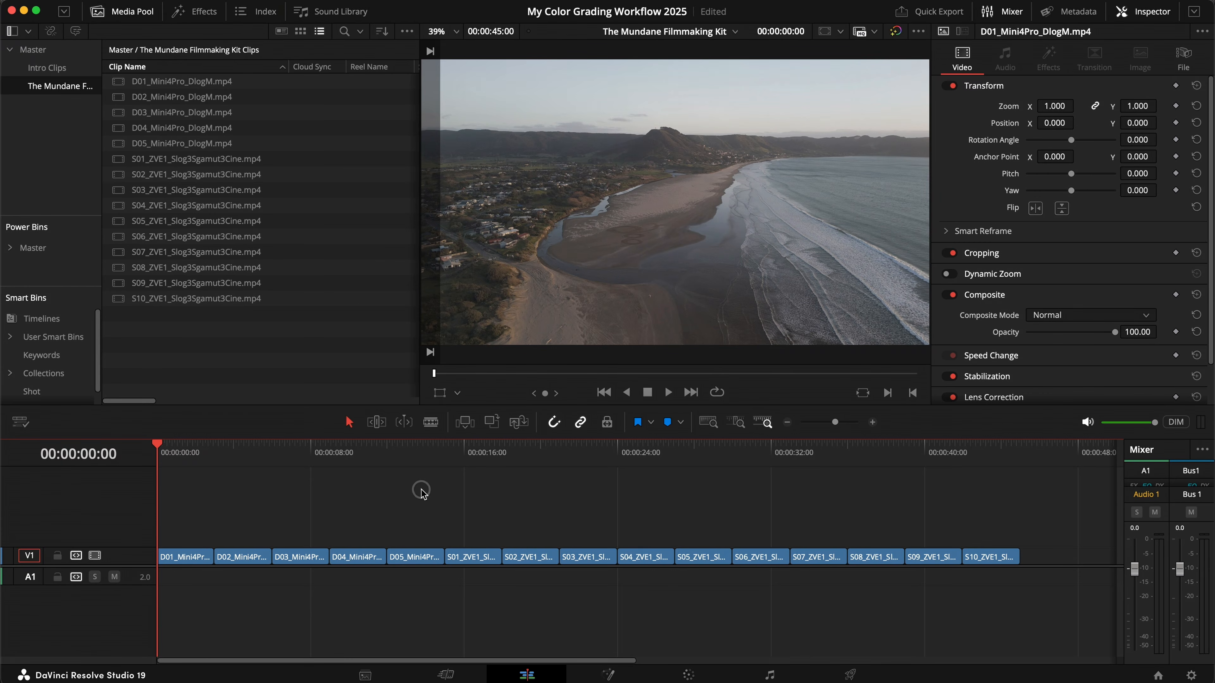
# - Return to the Color page and apply the Tutorial SLOG3 PowerGrade to the first drone clip
pyautogui.click(688, 675)
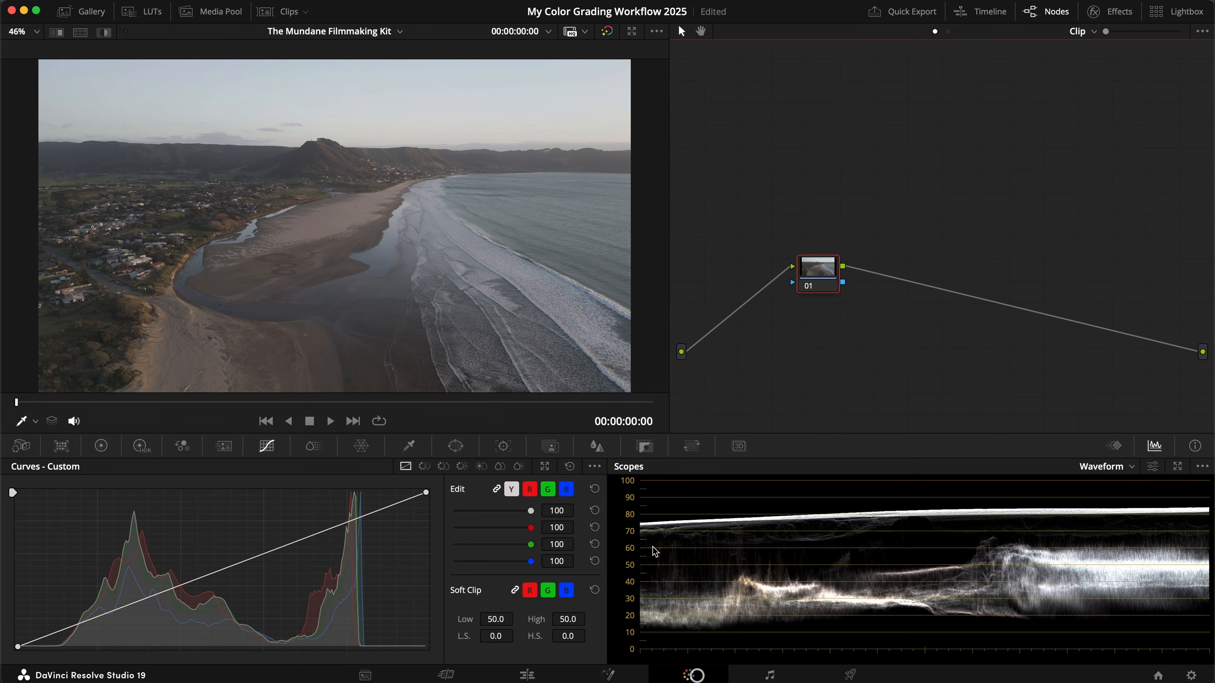
pyautogui.click(809, 172)
pyautogui.click(91, 9)
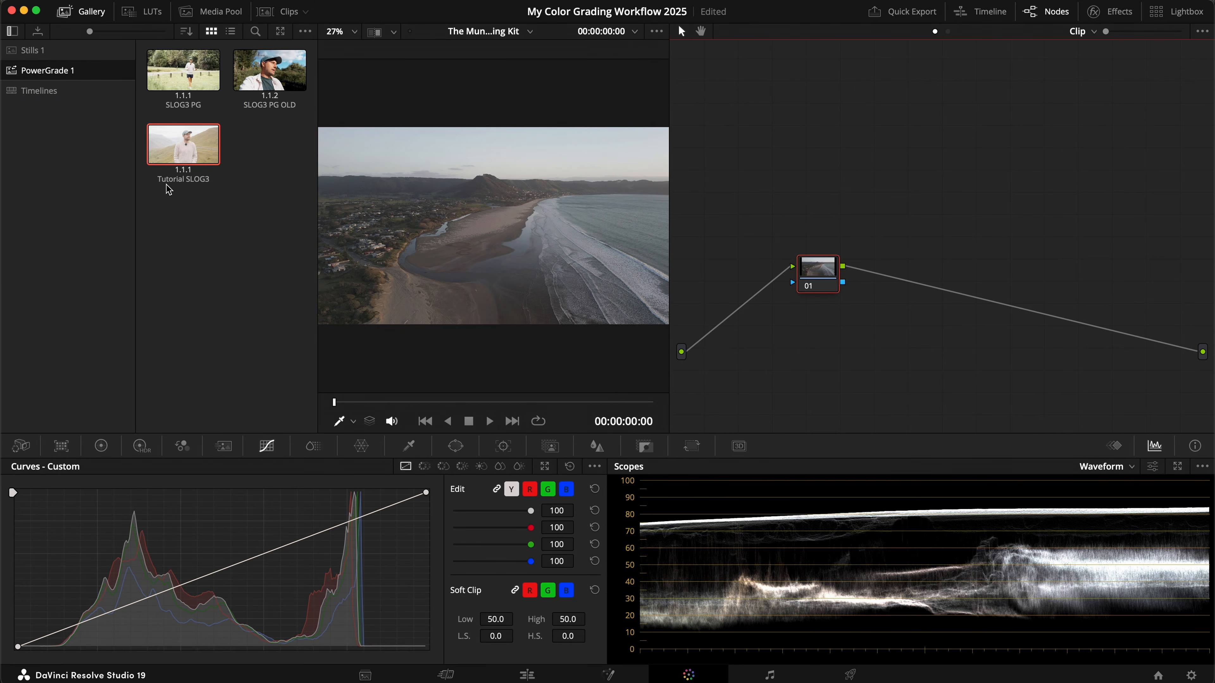
pyautogui.rightClick(184, 144)
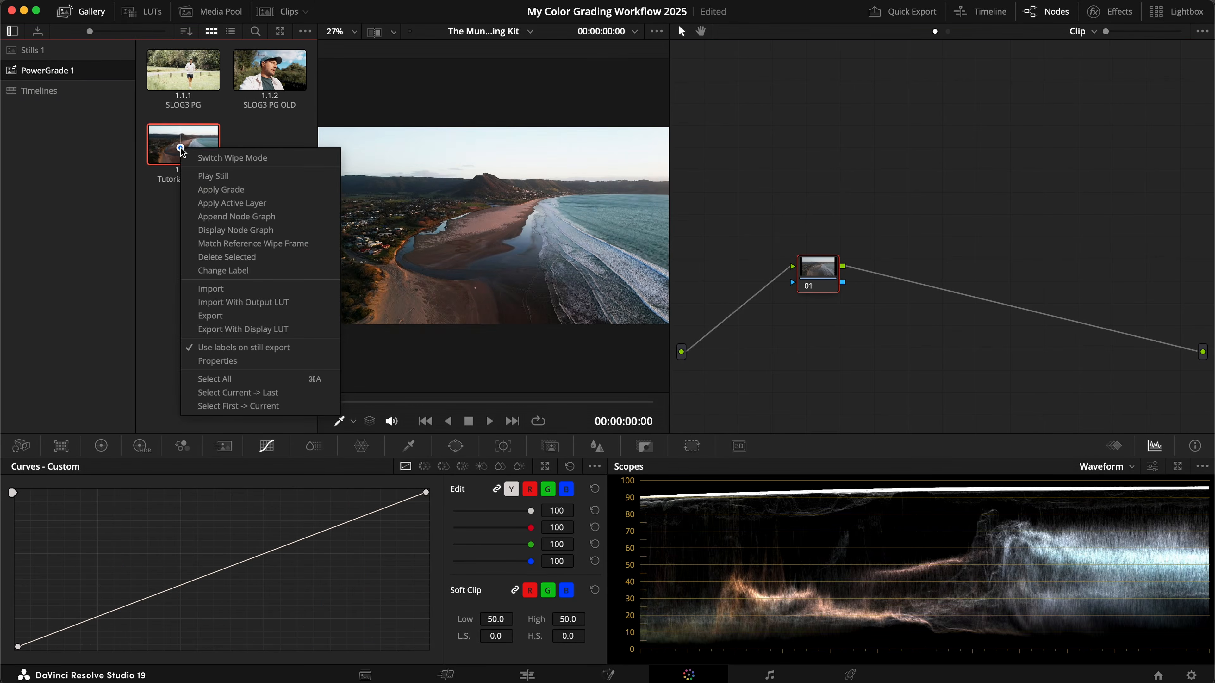
pyautogui.click(206, 189)
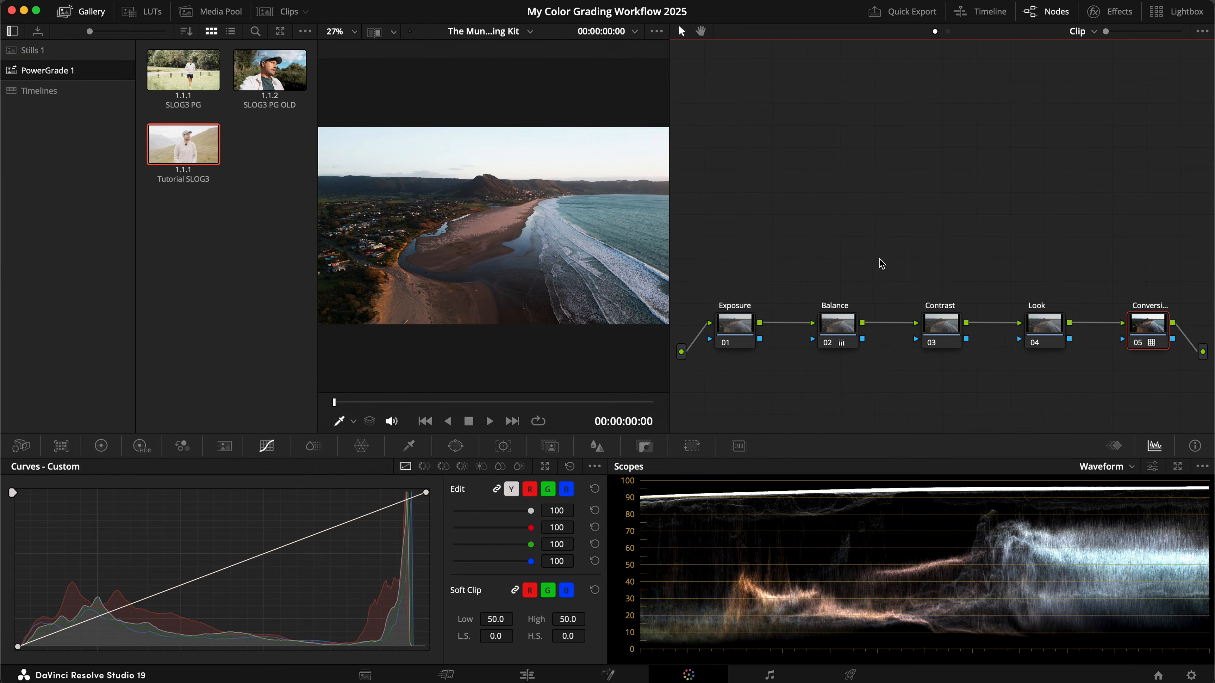
# - Replace the Conversion node's LUT with DLOG_To_Rec709_Gamma2.4 from the DJI conversion LUTs
pyautogui.click(142, 11)
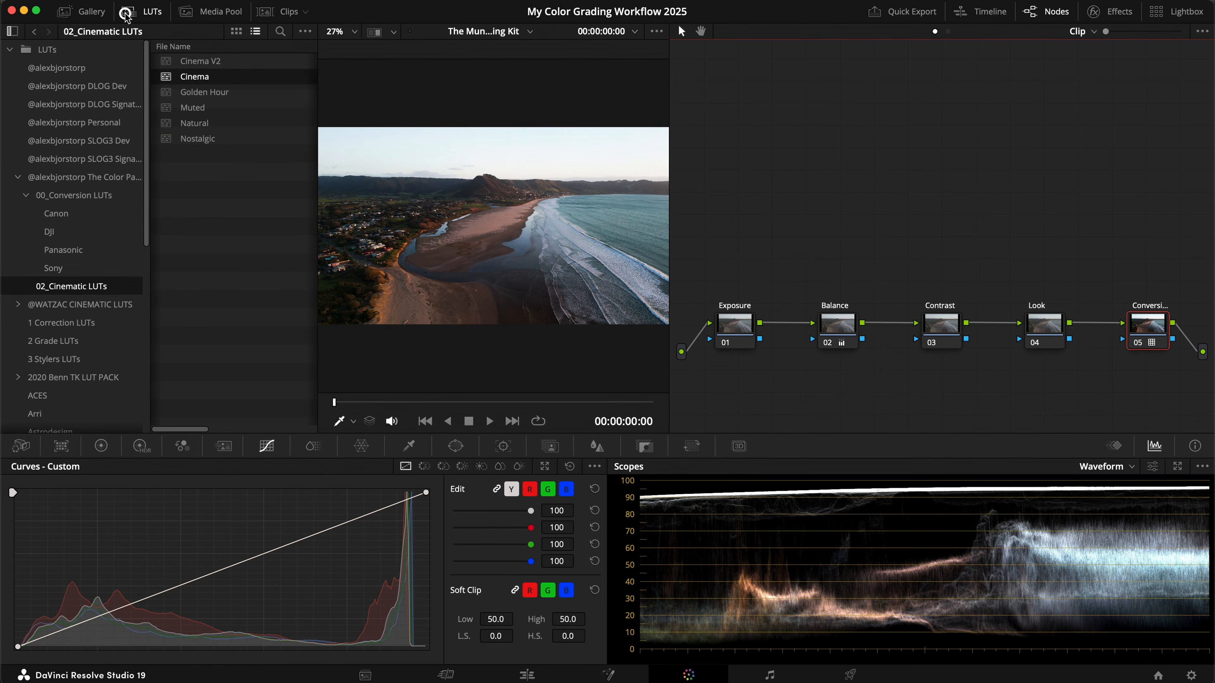
pyautogui.click(46, 231)
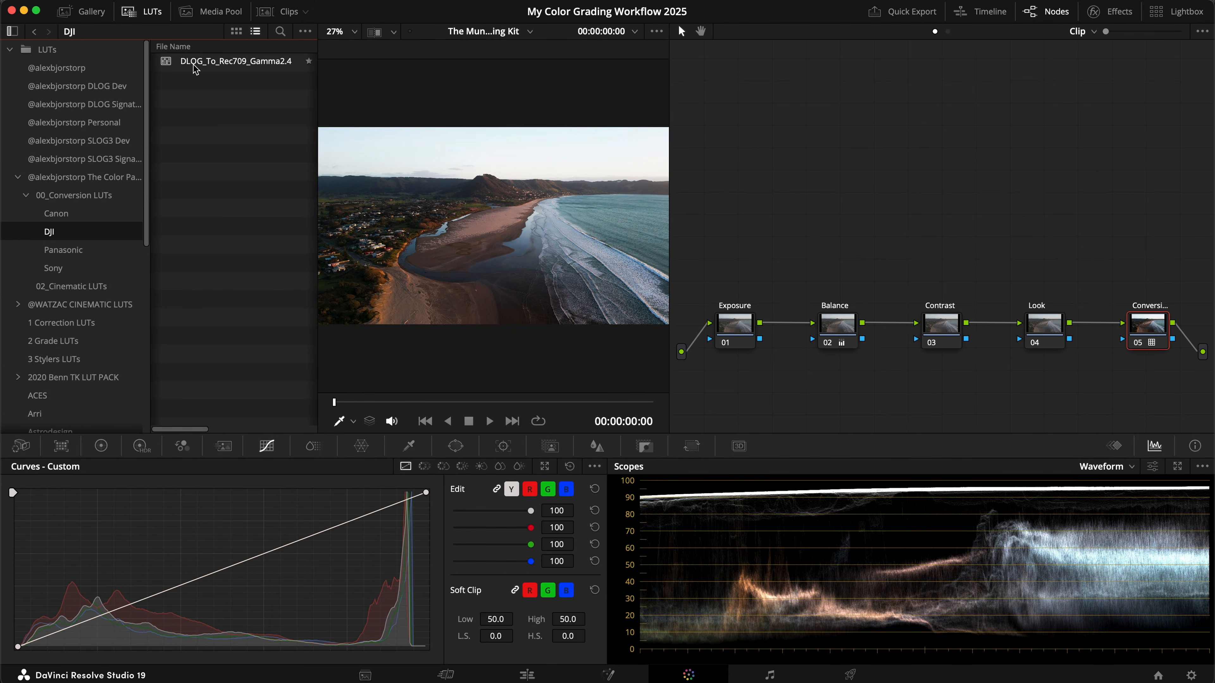
pyautogui.doubleClick(165, 62)
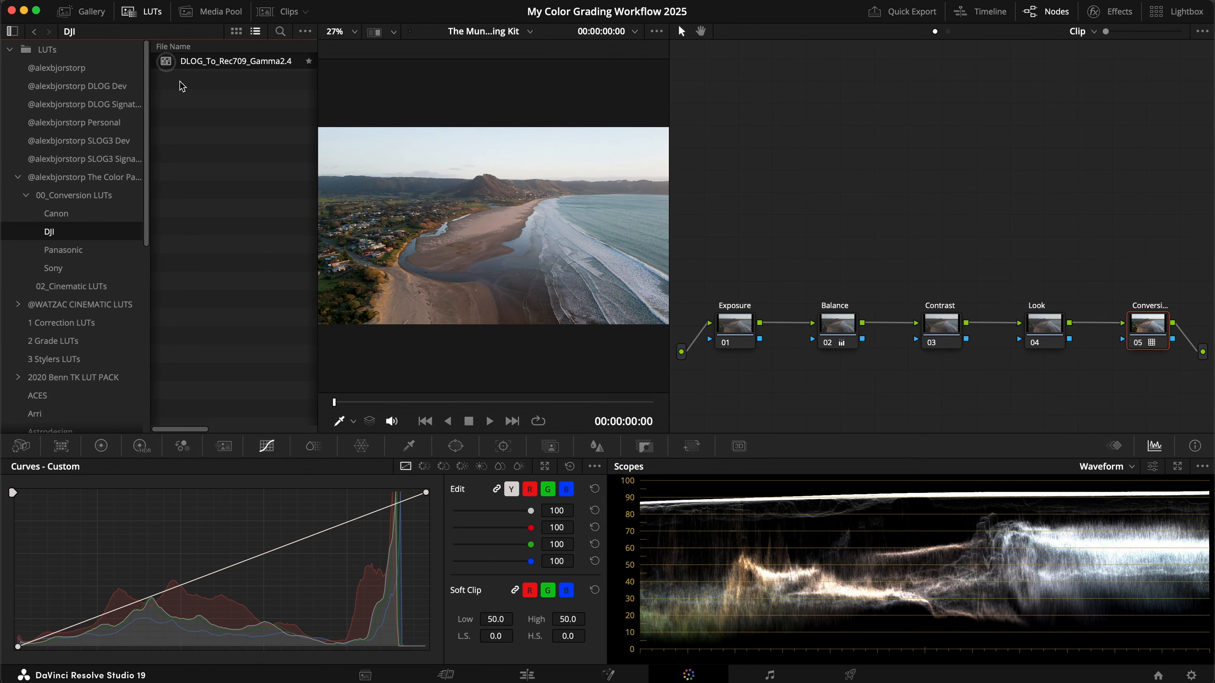
# - On the Exposure node, set the High Dynamic Range wheels' color space to DJI D-Gamut and gamma to DJI D-Log
pyautogui.click(735, 325)
pyautogui.click(141, 446)
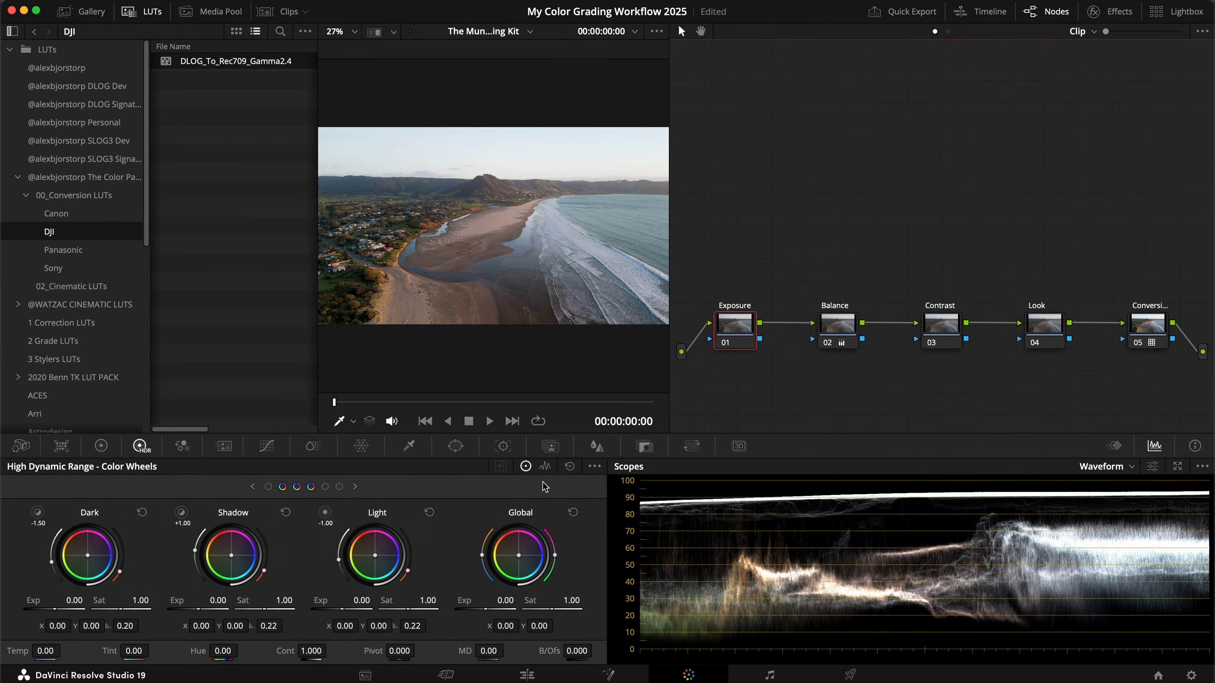
pyautogui.click(594, 466)
pyautogui.moveTo(638, 589)
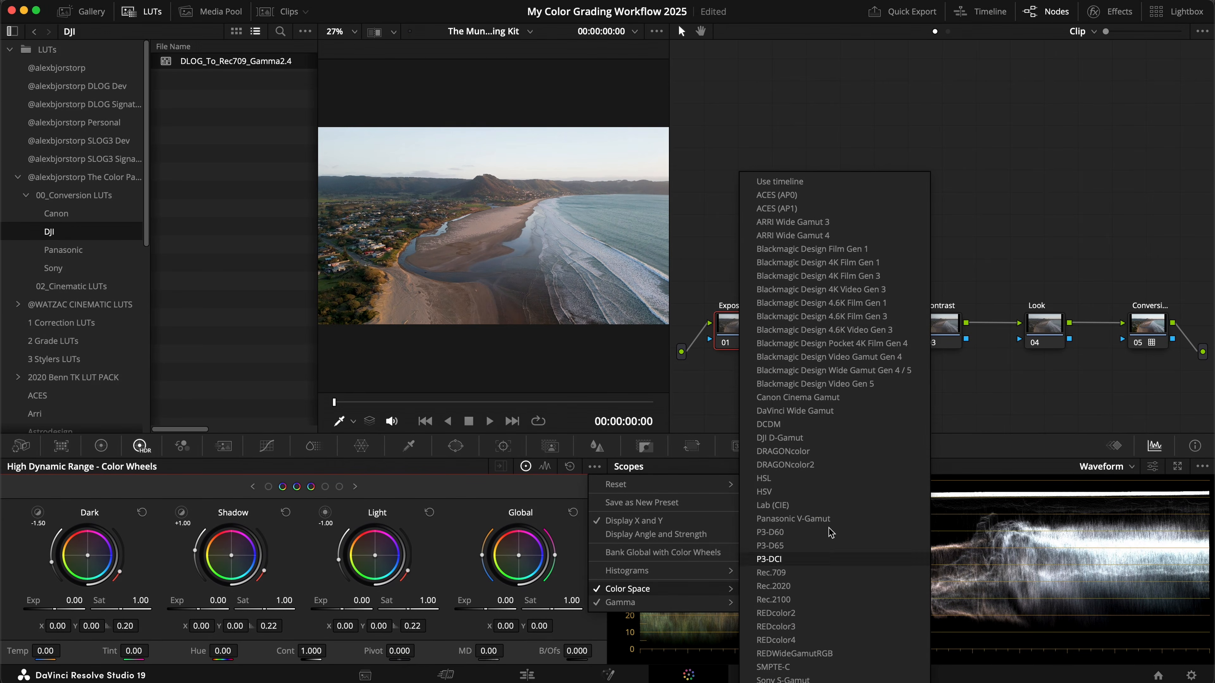
pyautogui.click(795, 438)
pyautogui.click(595, 466)
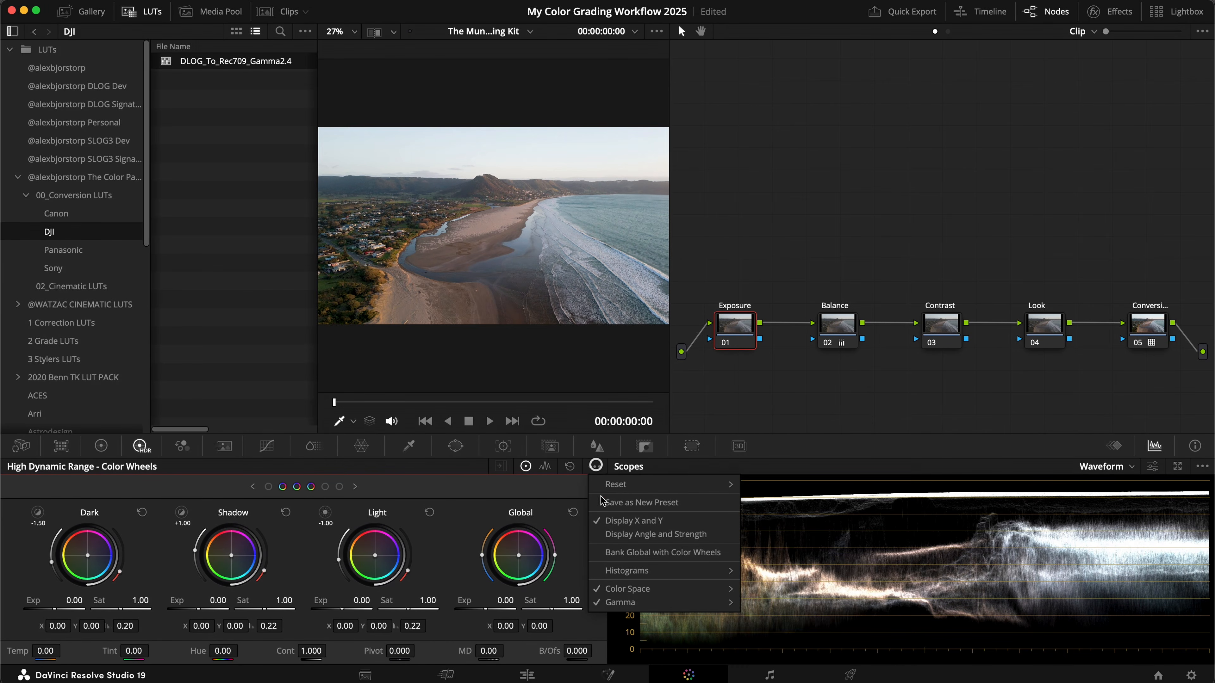
pyautogui.moveTo(700, 598)
pyautogui.click(794, 359)
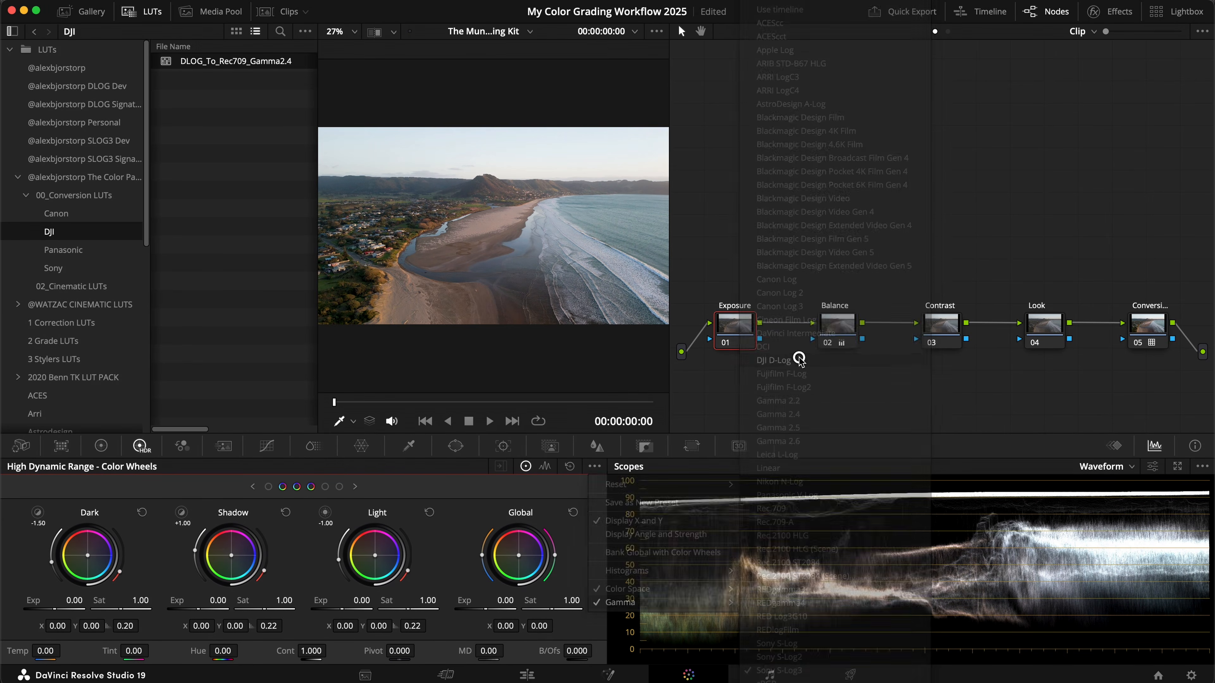
# - Grab a still of the drone clip's grade into PowerGrade 1 and label it Tutorial DLOG
pyautogui.click(83, 11)
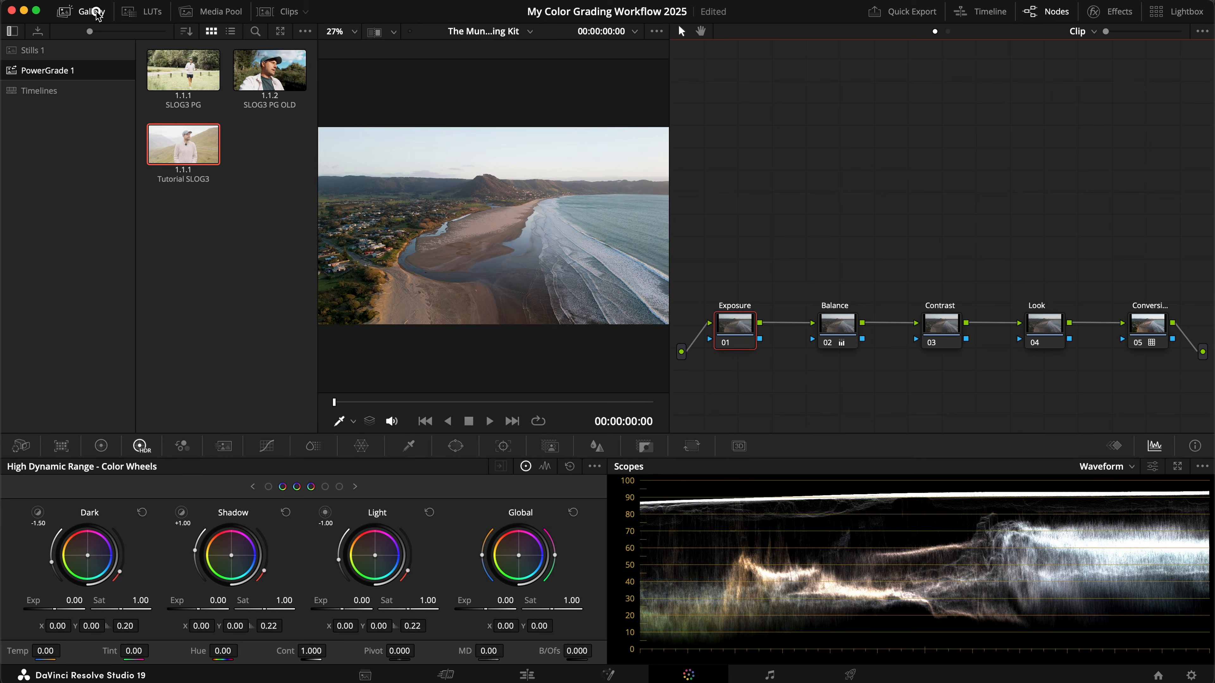
pyautogui.rightClick(394, 214)
pyautogui.click(422, 224)
pyautogui.doubleClick(181, 101)
pyautogui.write('Tutorial')
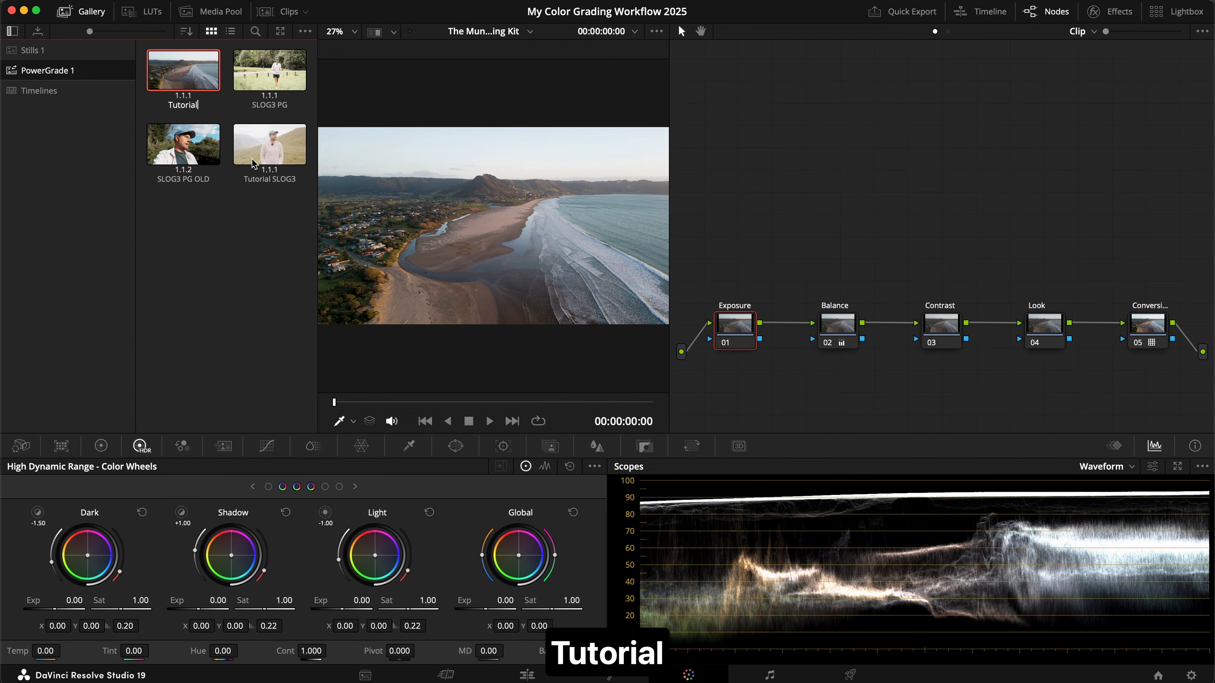
pyautogui.write(' DLOG')
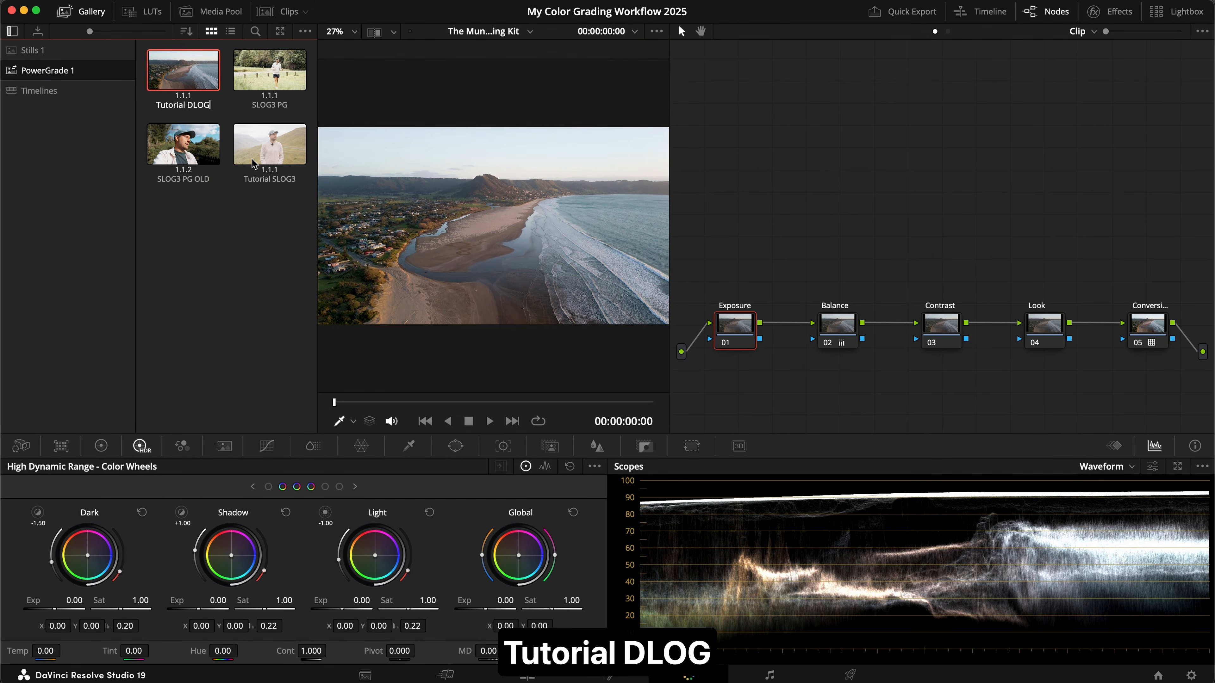
# - Confirm the Tutorial DLOG label and apply that PowerGrade to the second drone clip
pyautogui.press('Return')
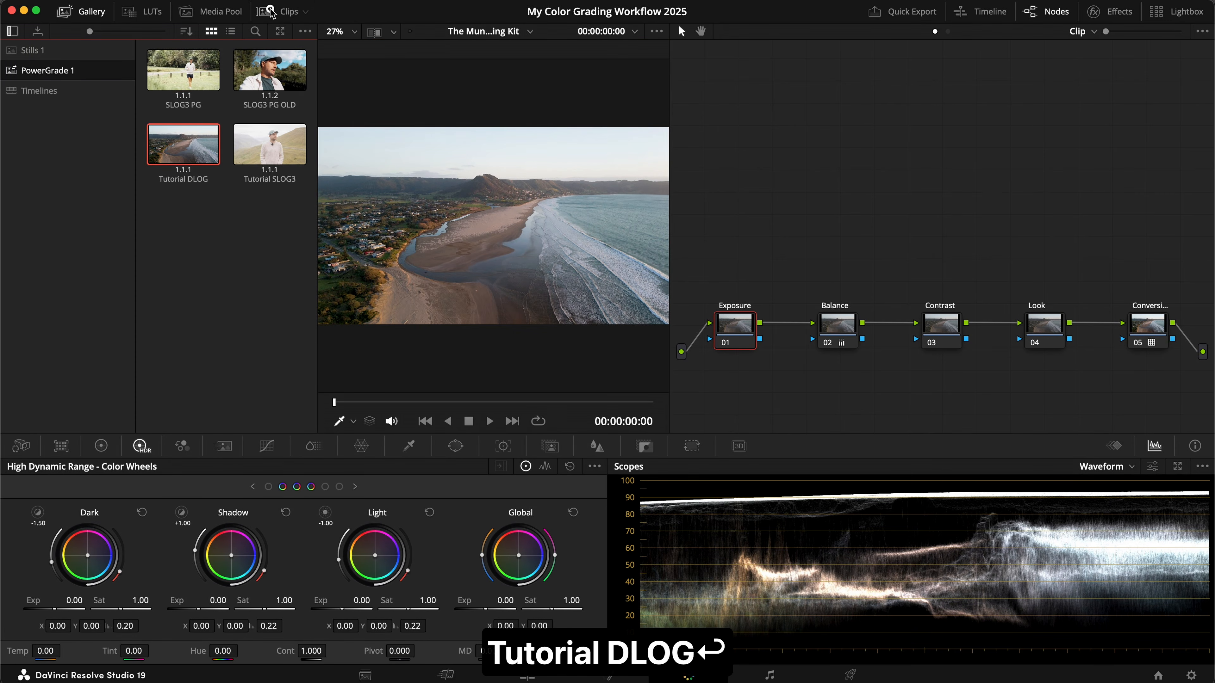
pyautogui.click(282, 11)
pyautogui.press('Down')
pyautogui.rightClick(208, 145)
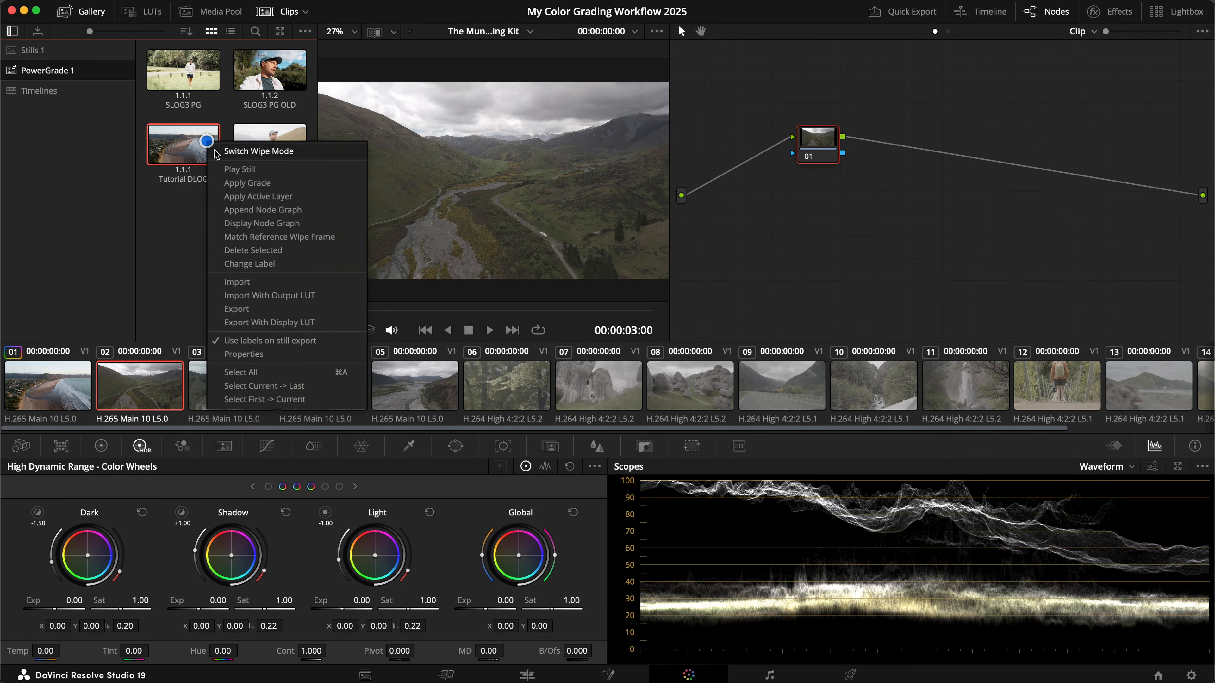
pyautogui.click(235, 183)
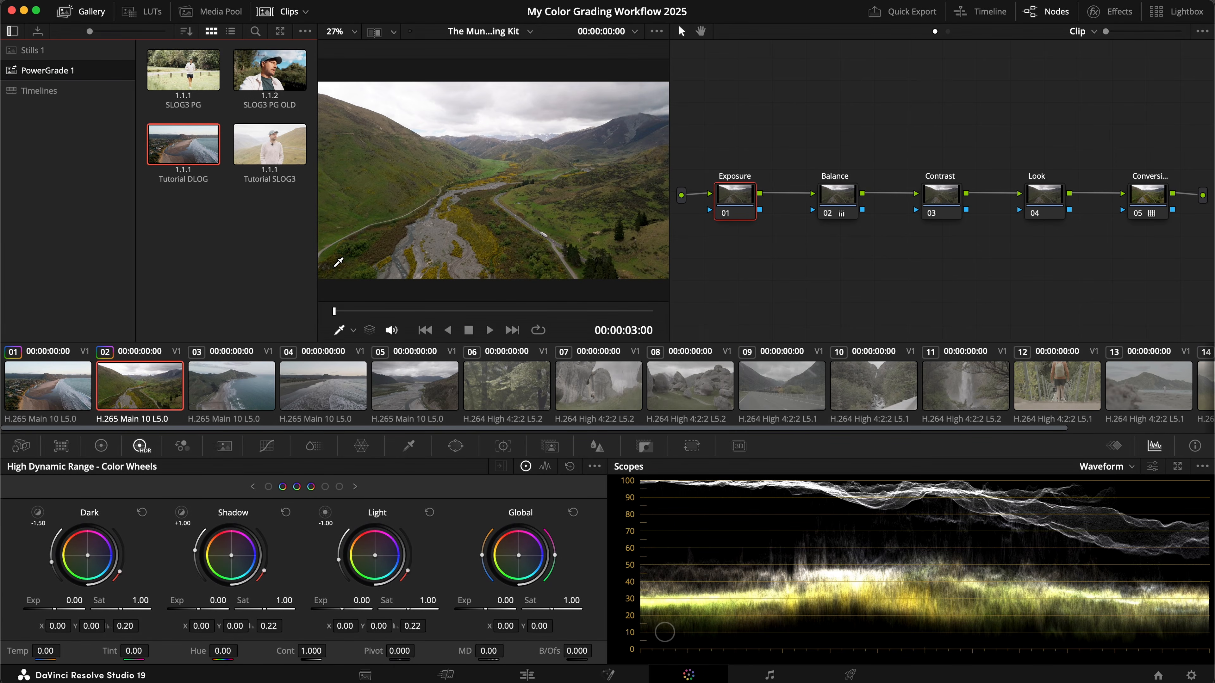
# - Apply the Cinema LUT from 02_Cinematic LUTs to the Look node of the first drone clip
pyautogui.press('Up')
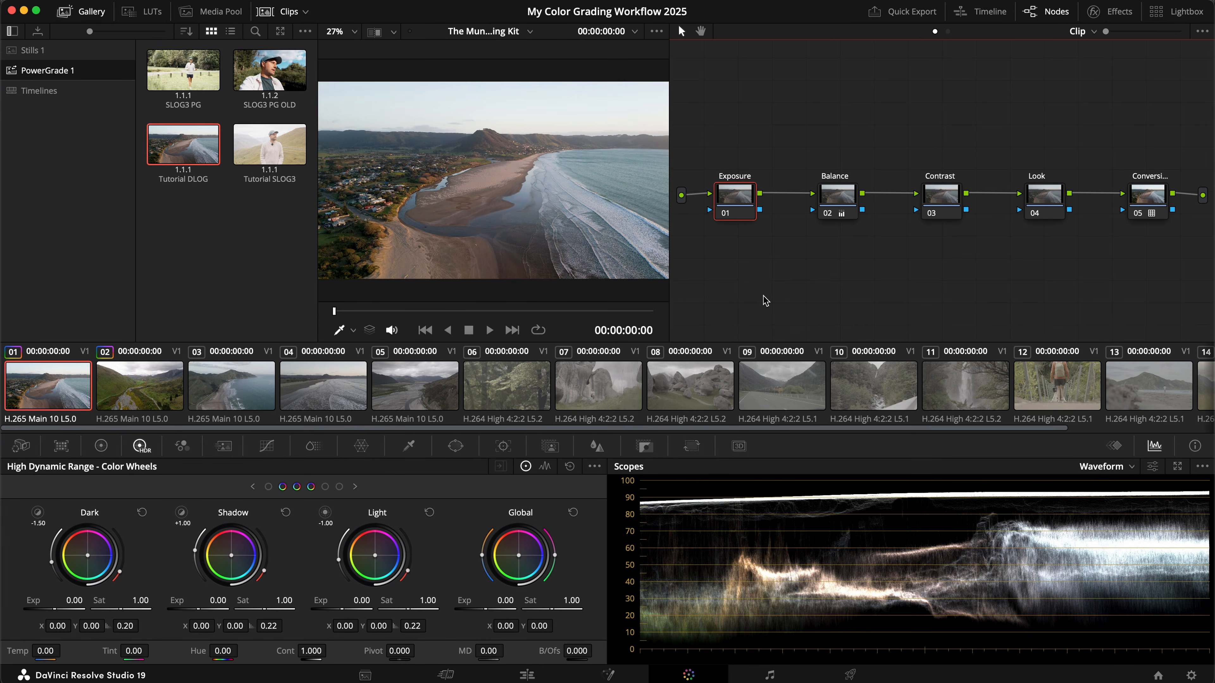
pyautogui.click(135, 15)
pyautogui.click(53, 283)
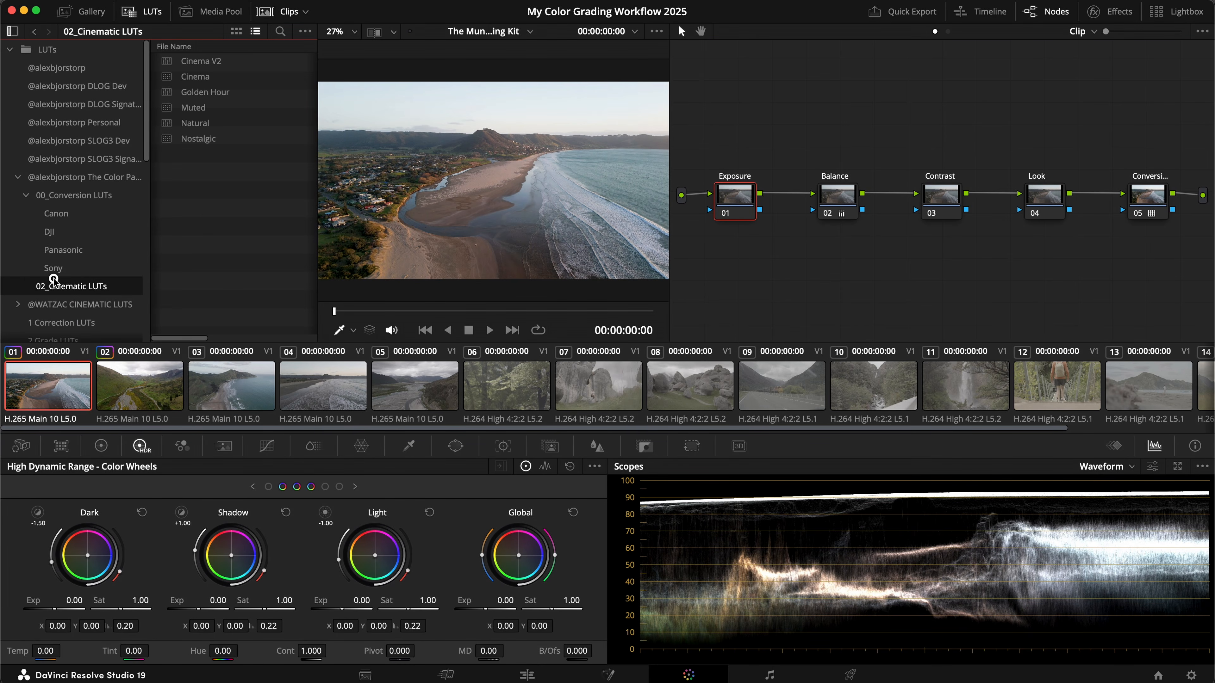
pyautogui.click(175, 78)
pyautogui.moveTo(175, 77); pyautogui.dragTo(1033, 197)
pyautogui.press('super+z')
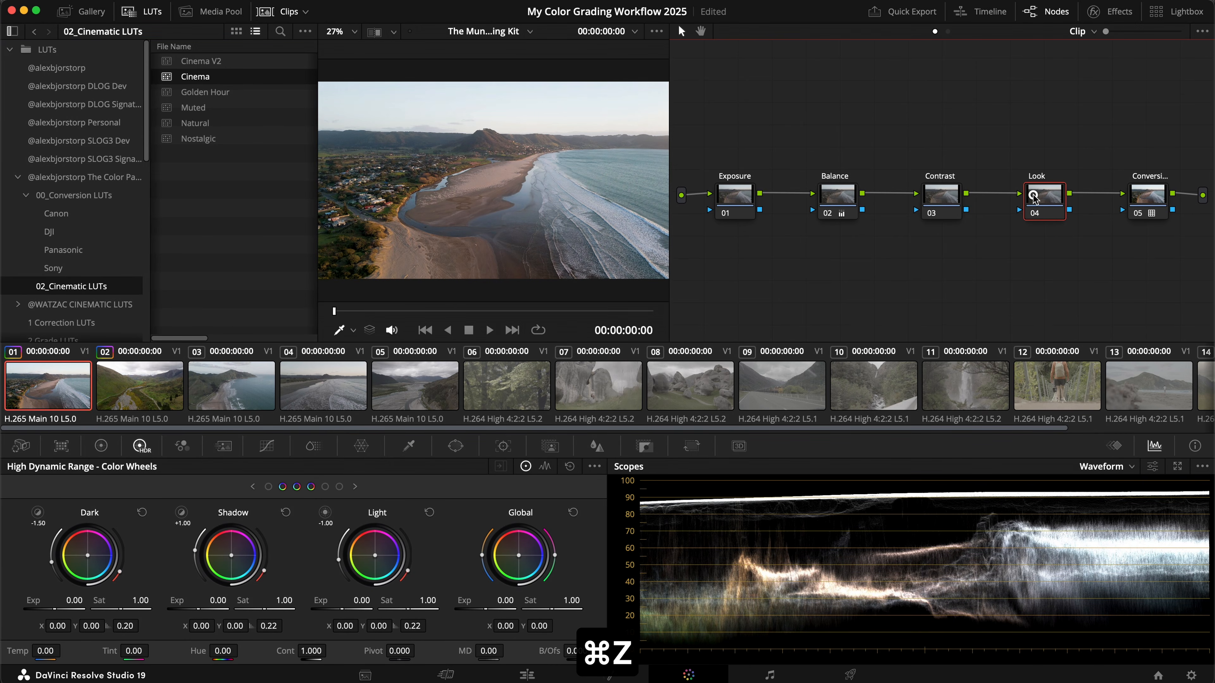
pyautogui.doubleClick(167, 78)
pyautogui.click(833, 311)
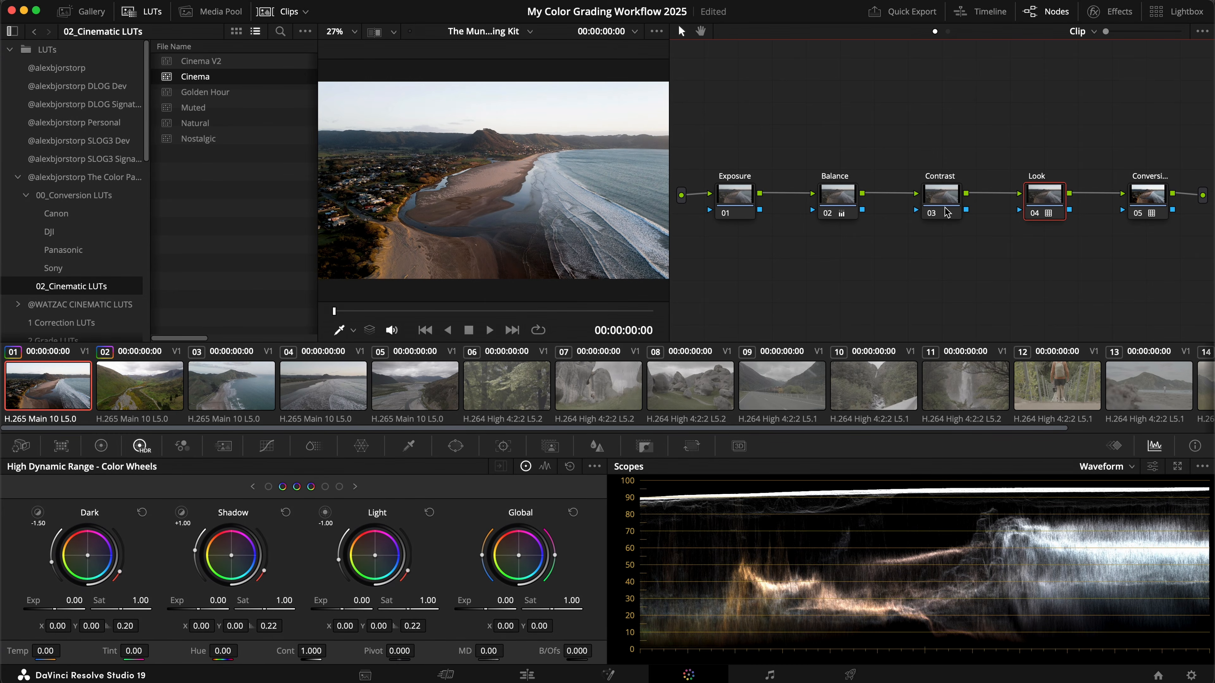
# - Copy the first clip's grade to the other drone clips, 02 through 05, and show clip 05
pyautogui.click(47, 388)
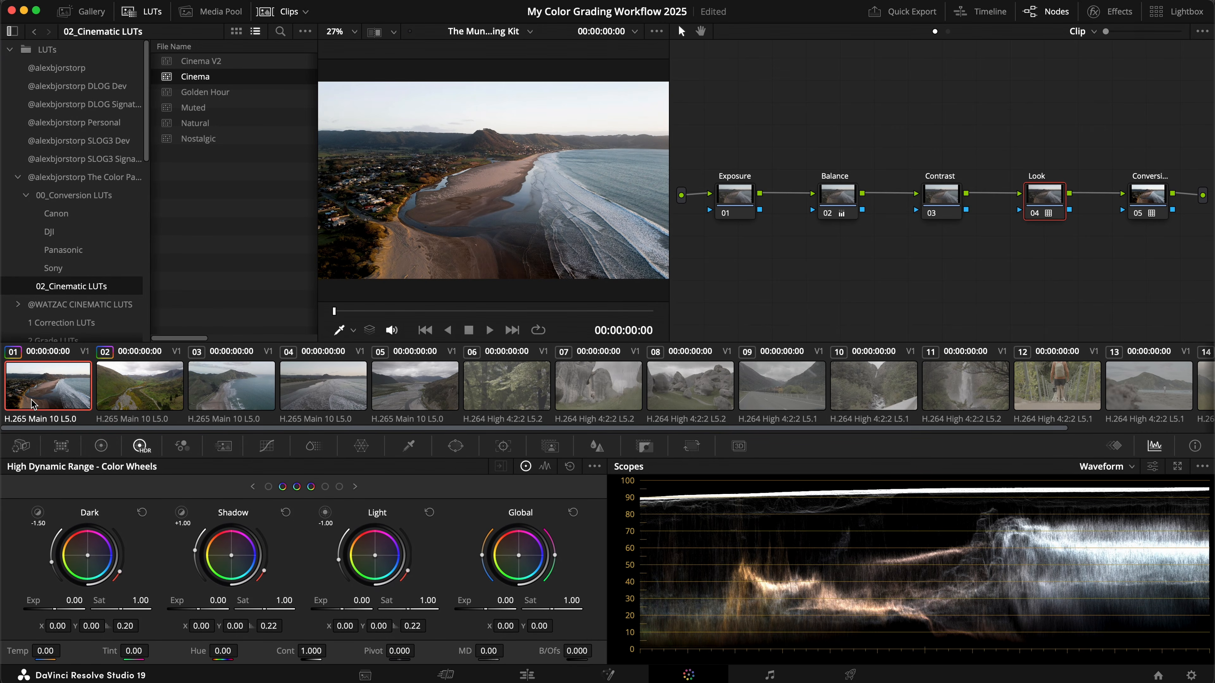
pyautogui.press('super+c')
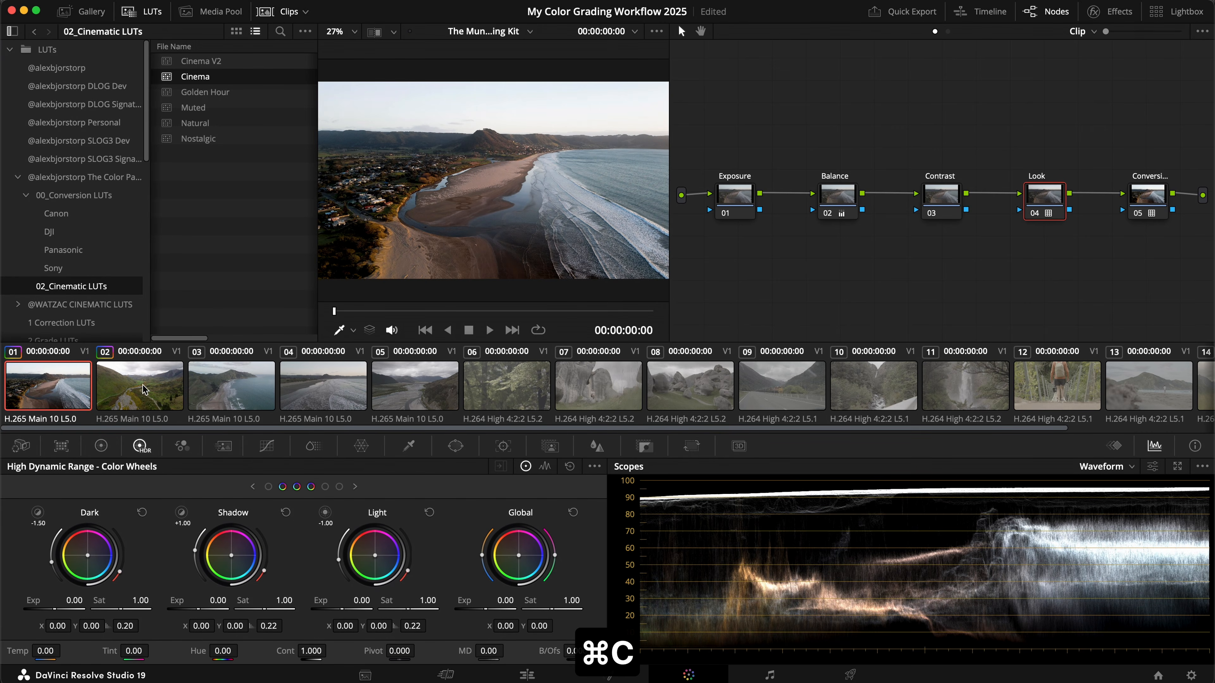
pyautogui.keyDown('shift'); pyautogui.click(400, 378); pyautogui.keyUp('shift')
pyautogui.press('super+v')
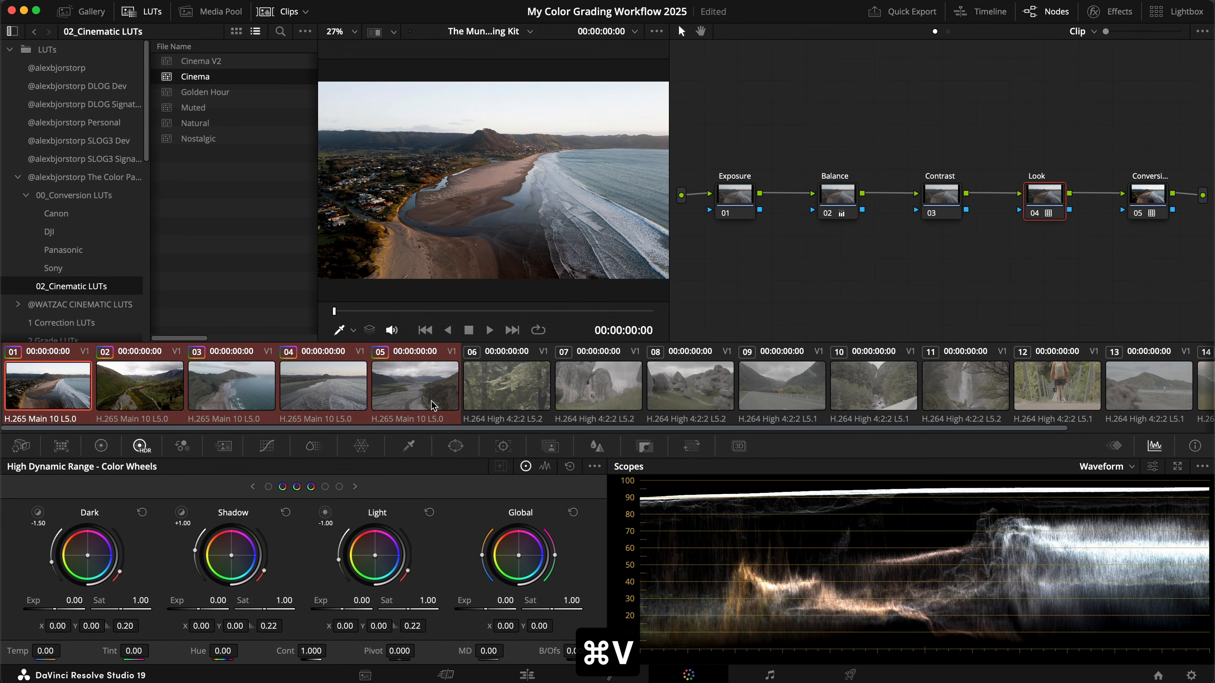
pyautogui.click(431, 404)
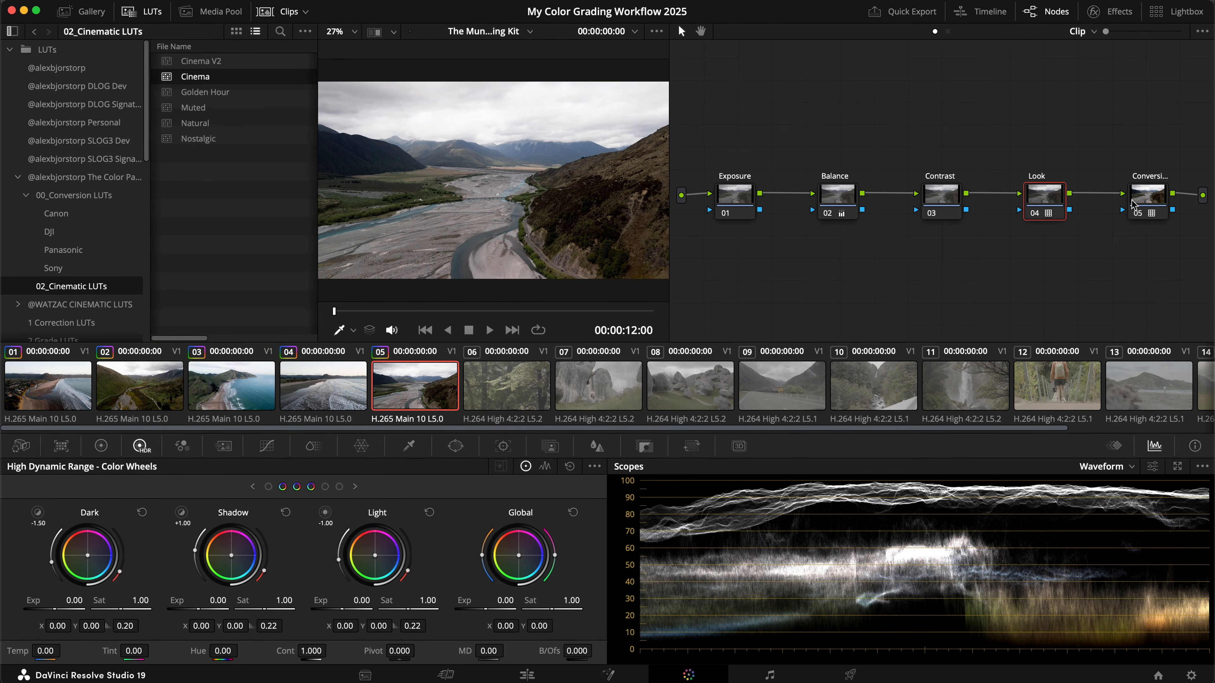
# - Apply the Tutorial SLOG3 PowerGrade to clip 06
pyautogui.click(554, 386)
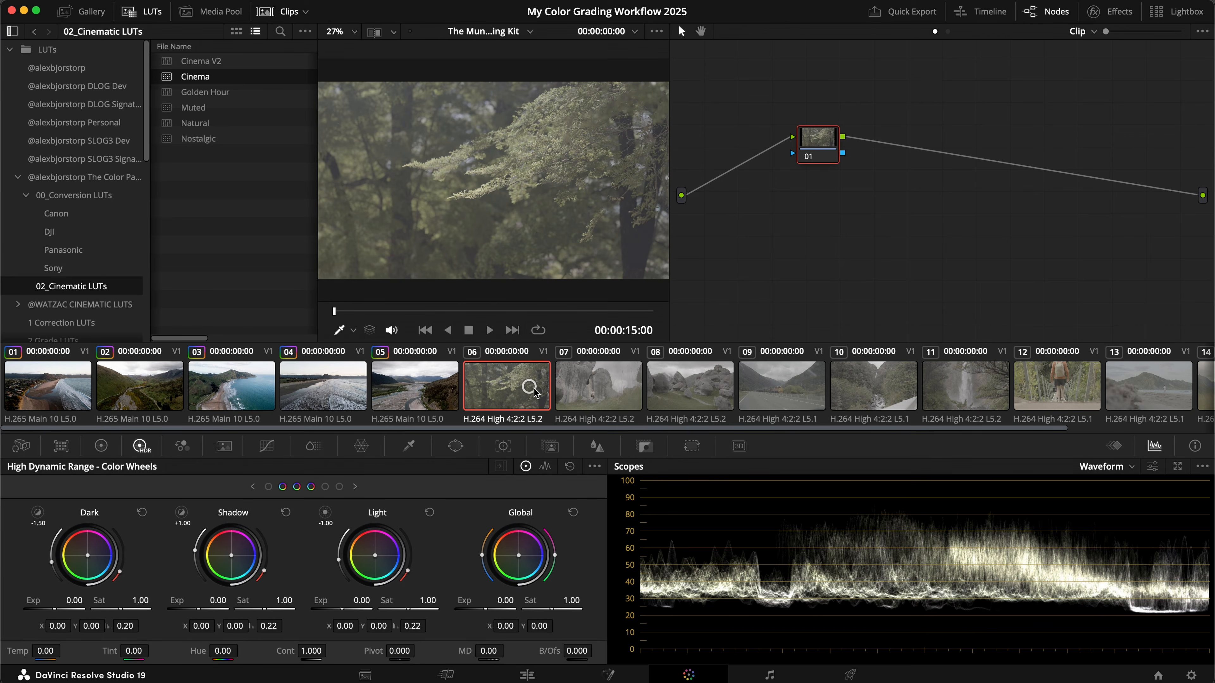
pyautogui.click(91, 12)
pyautogui.rightClick(266, 149)
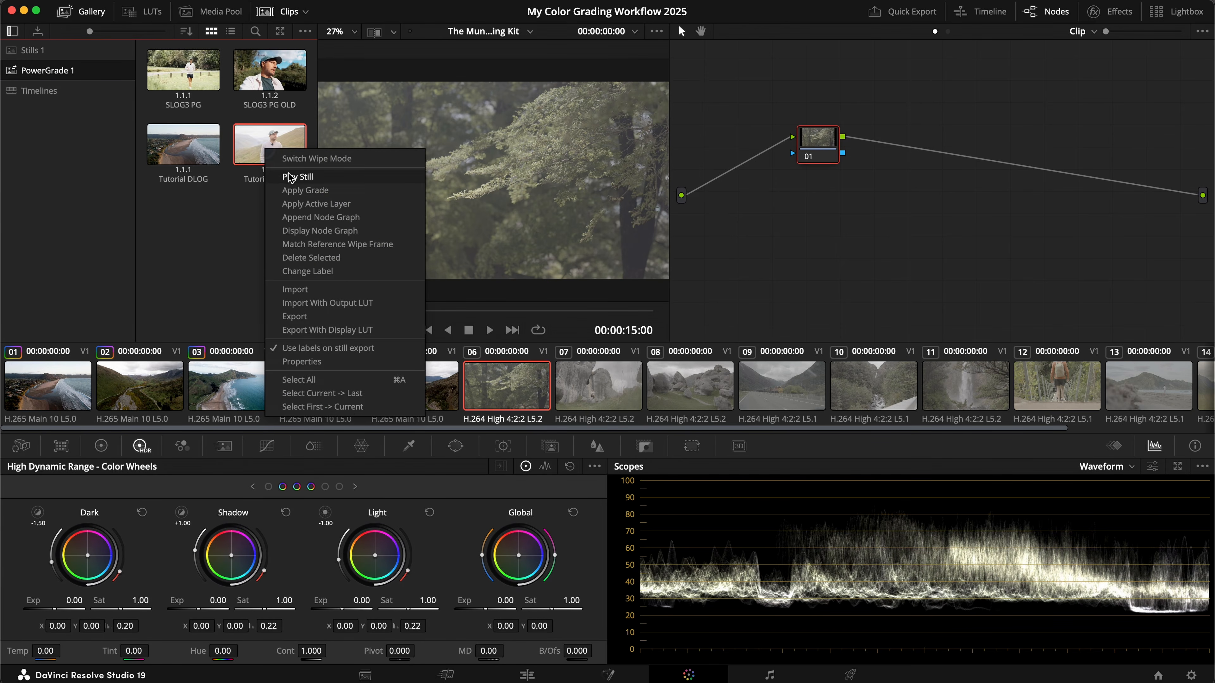
pyautogui.click(299, 190)
# - Apply the Cinema LUT to the Look node of clip 06
pyautogui.click(1032, 201)
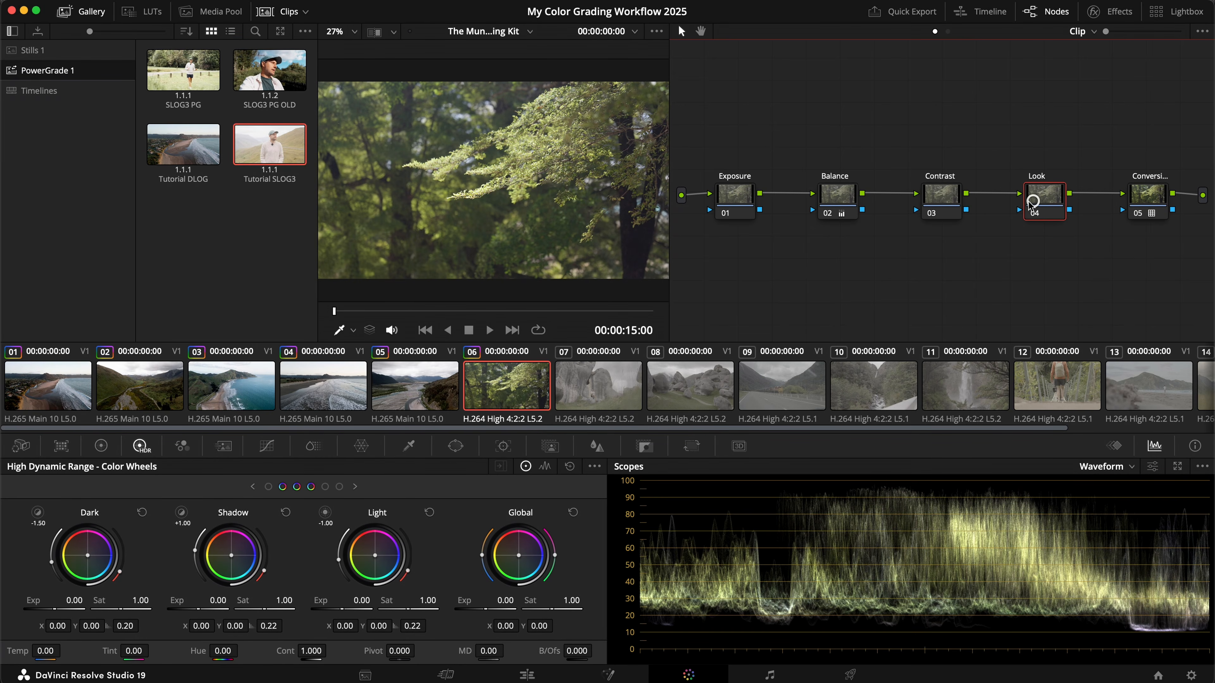
pyautogui.click(143, 11)
pyautogui.click(191, 78)
pyautogui.doubleClick(192, 78)
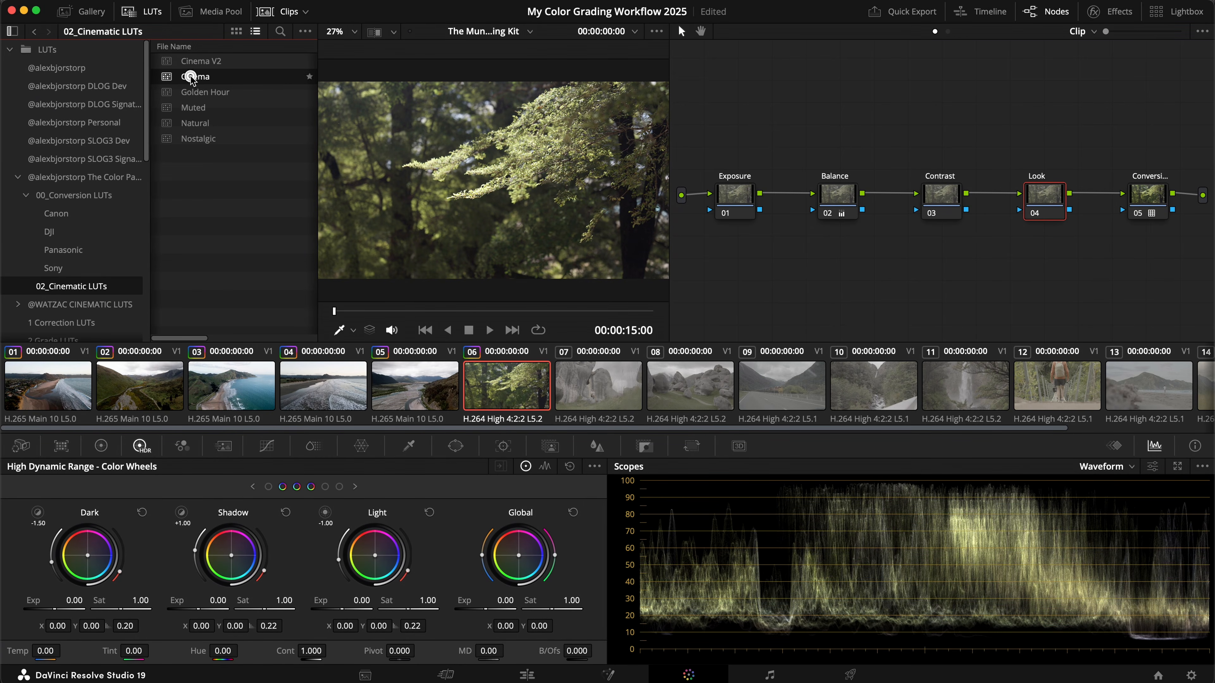
# - Copy clip 06's grade to clips 07 through 15
pyautogui.click(520, 397)
pyautogui.press('super+c')
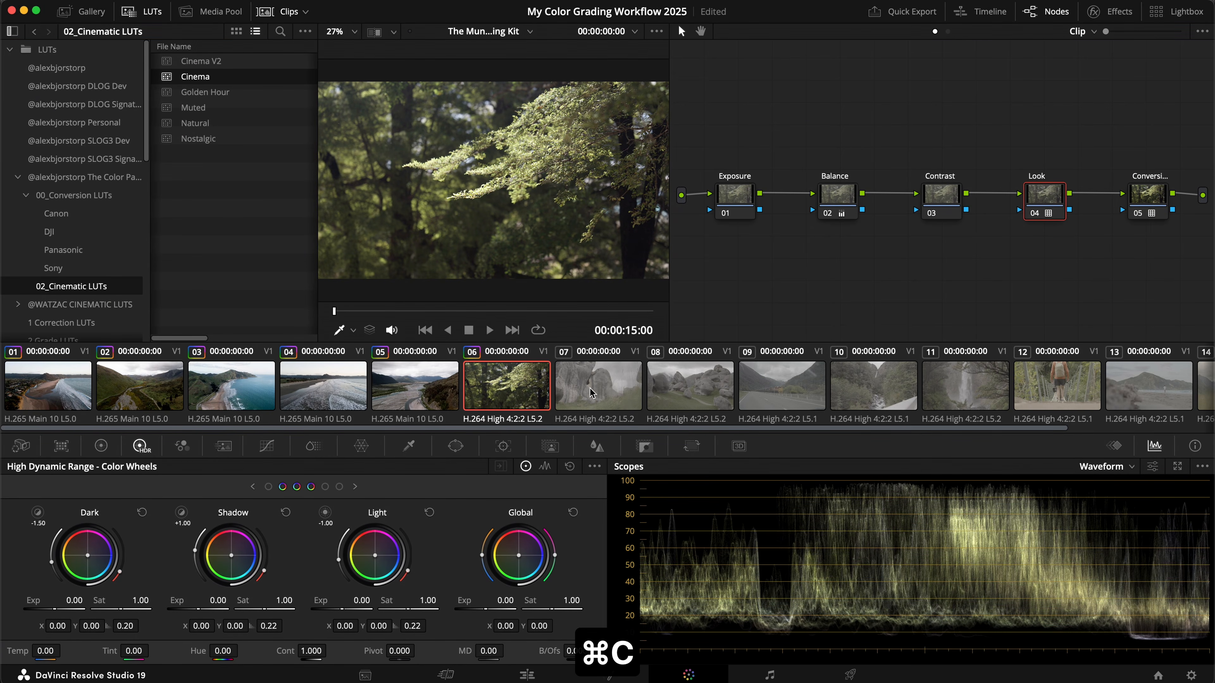
pyautogui.click(585, 392)
pyautogui.hscroll(3, 767, 387)
pyautogui.keyDown('shift'); pyautogui.click(1174, 383); pyautogui.keyUp('shift')
pyautogui.press('super+v')
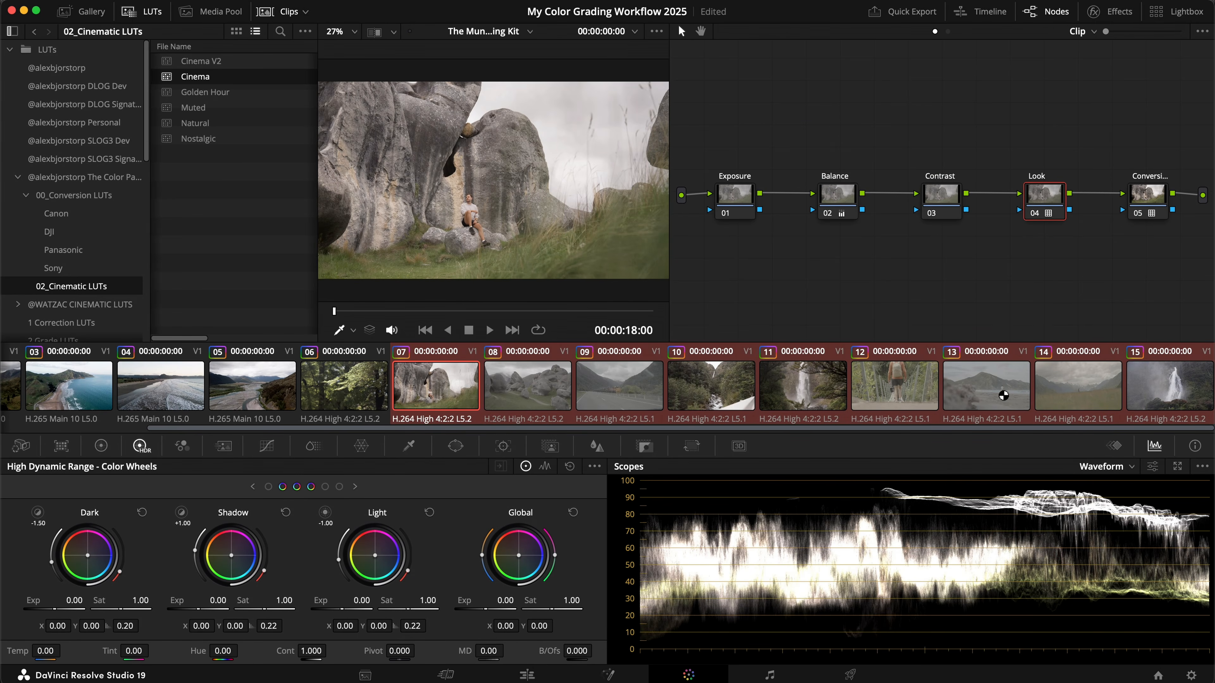
pyautogui.hscroll(-4, 960, 400)
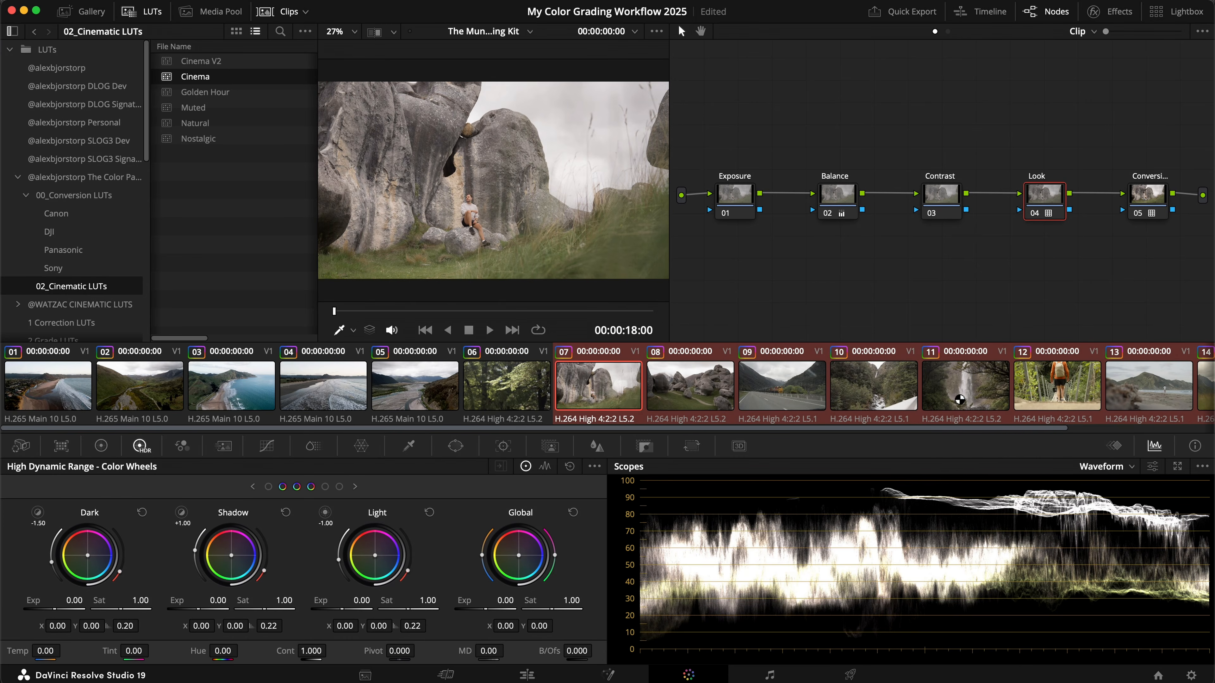
# - Return to the first clip and hide the clip thumbnails and LUT browser to enlarge the viewer
pyautogui.click(77, 397)
pyautogui.click(273, 12)
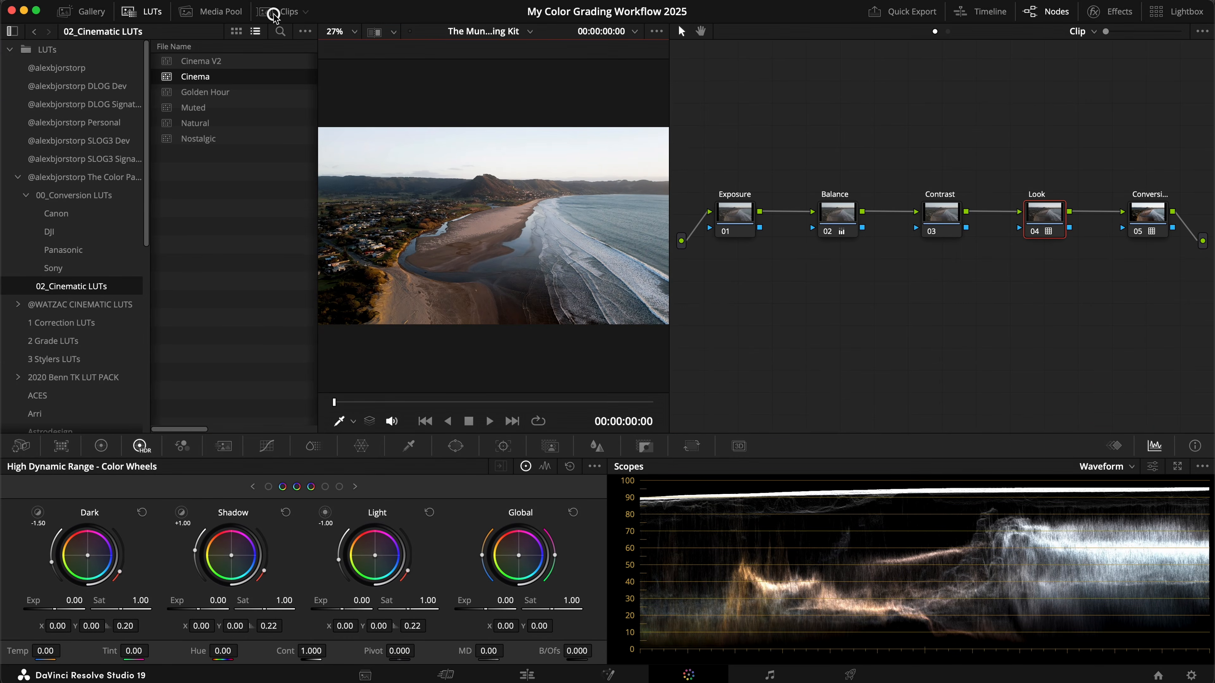
pyautogui.hotkey('shift', '1')
pyautogui.hotkey('shift', '1')
pyautogui.click(737, 293)
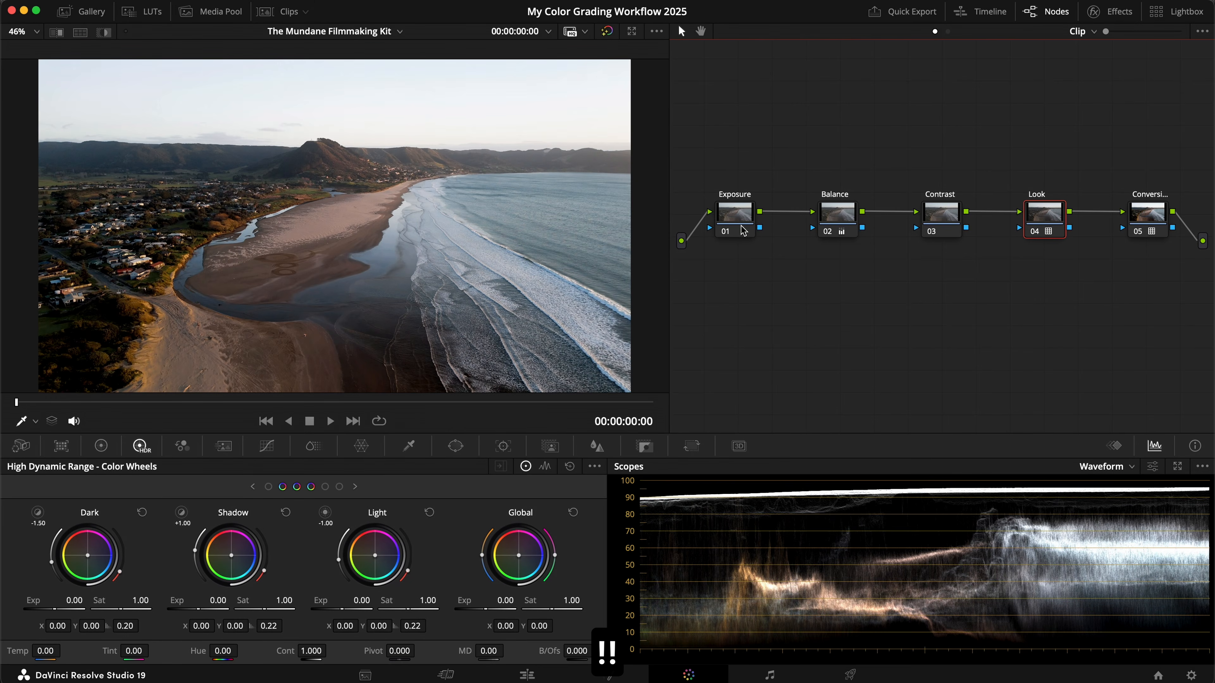
# - Clean up the first clip's node graph and open the separate scopes window with waveform and vectorscope
pyautogui.scroll(5, 776, 274)
pyautogui.click(777, 274)
pyautogui.rightClick(777, 277)
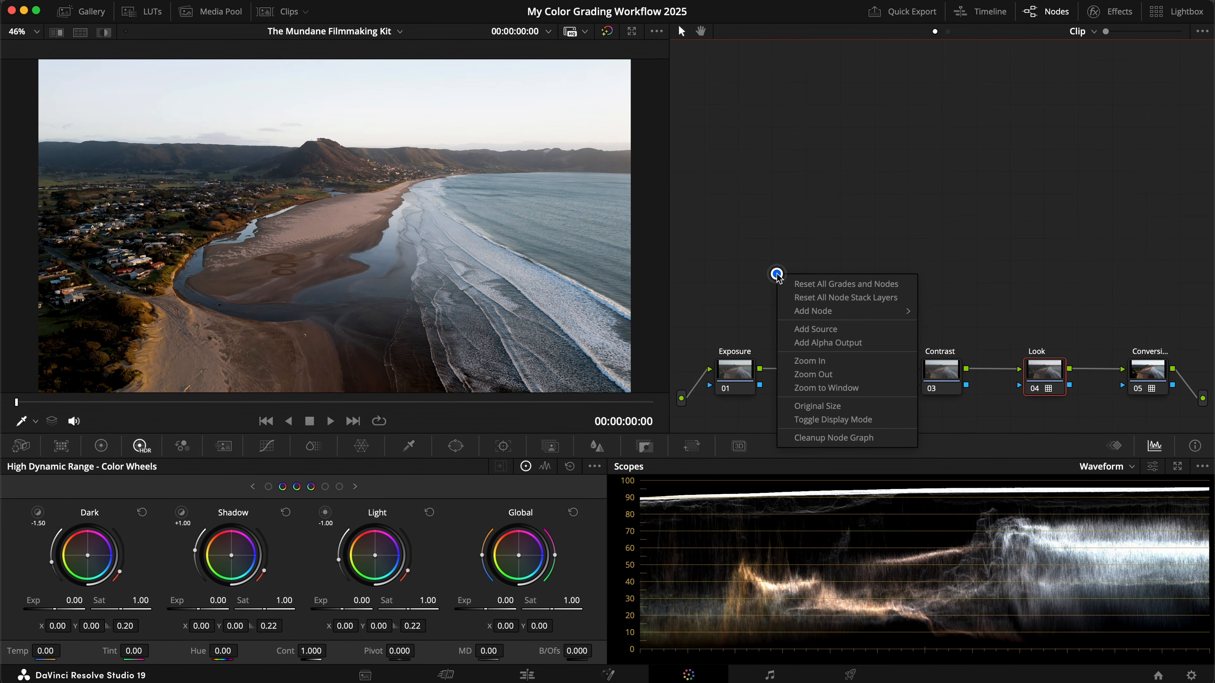
pyautogui.click(816, 437)
pyautogui.scroll(-2, 805, 283)
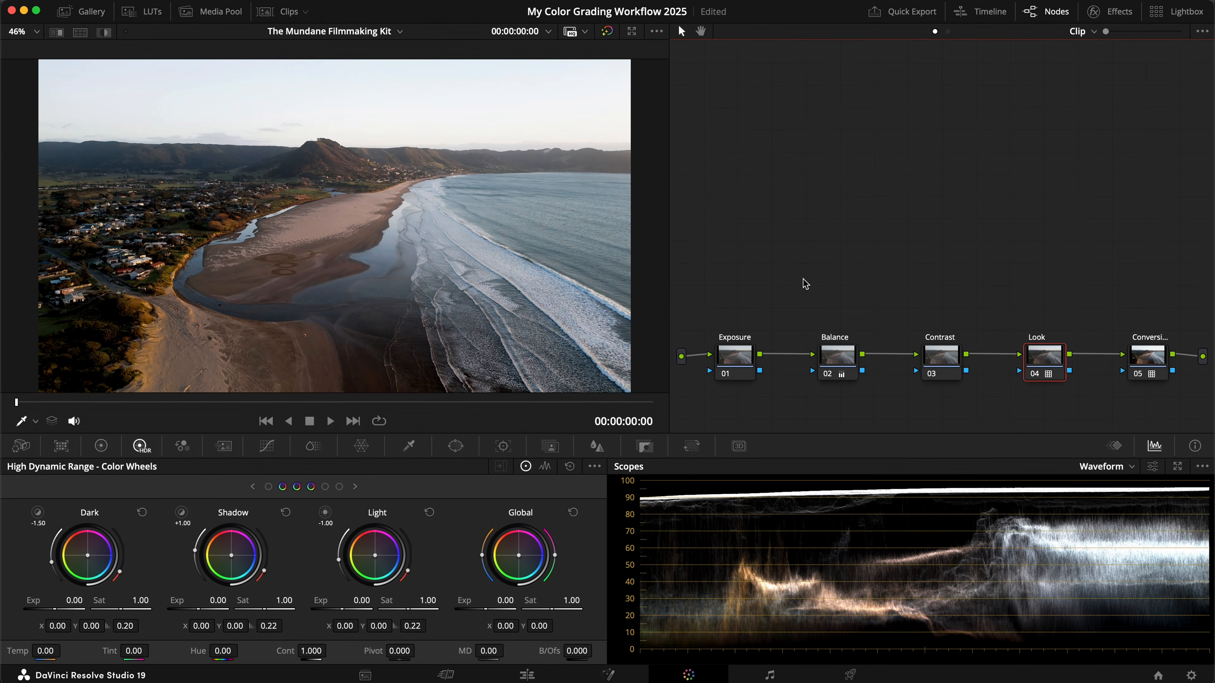
pyautogui.press('super+shift+w')
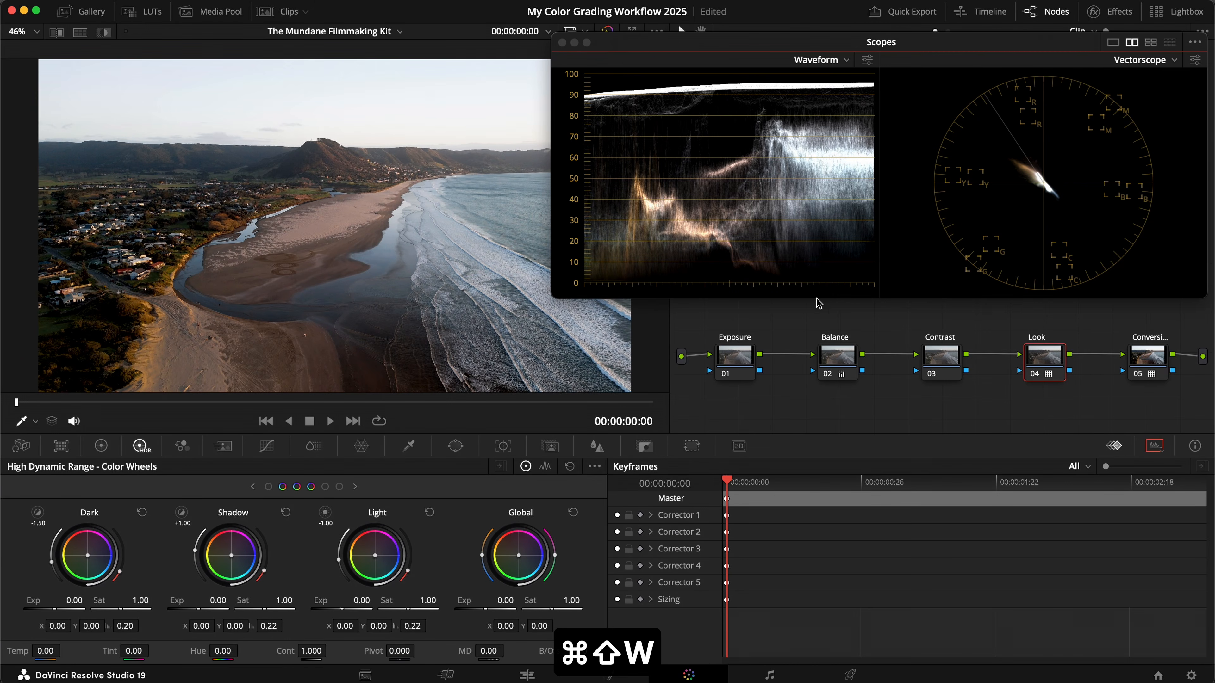
# - On the Balance node, warm the Gain to red 1.07, green 0.99 and blue 0.83
pyautogui.click(737, 366)
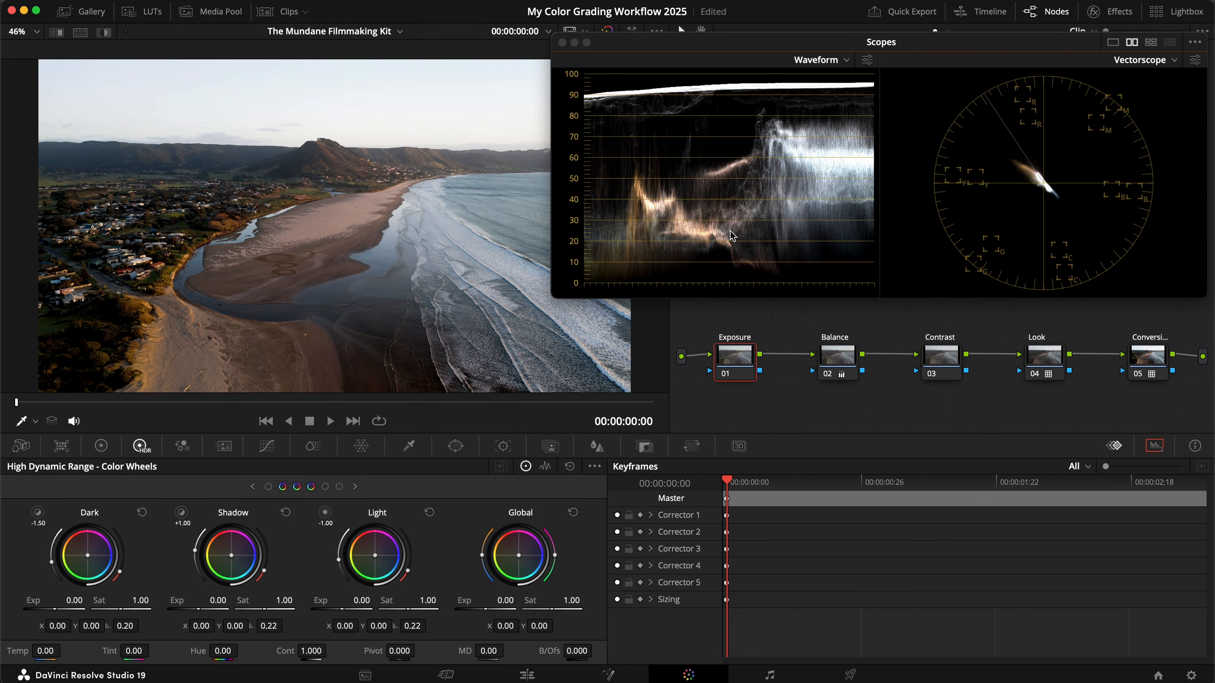
pyautogui.click(845, 358)
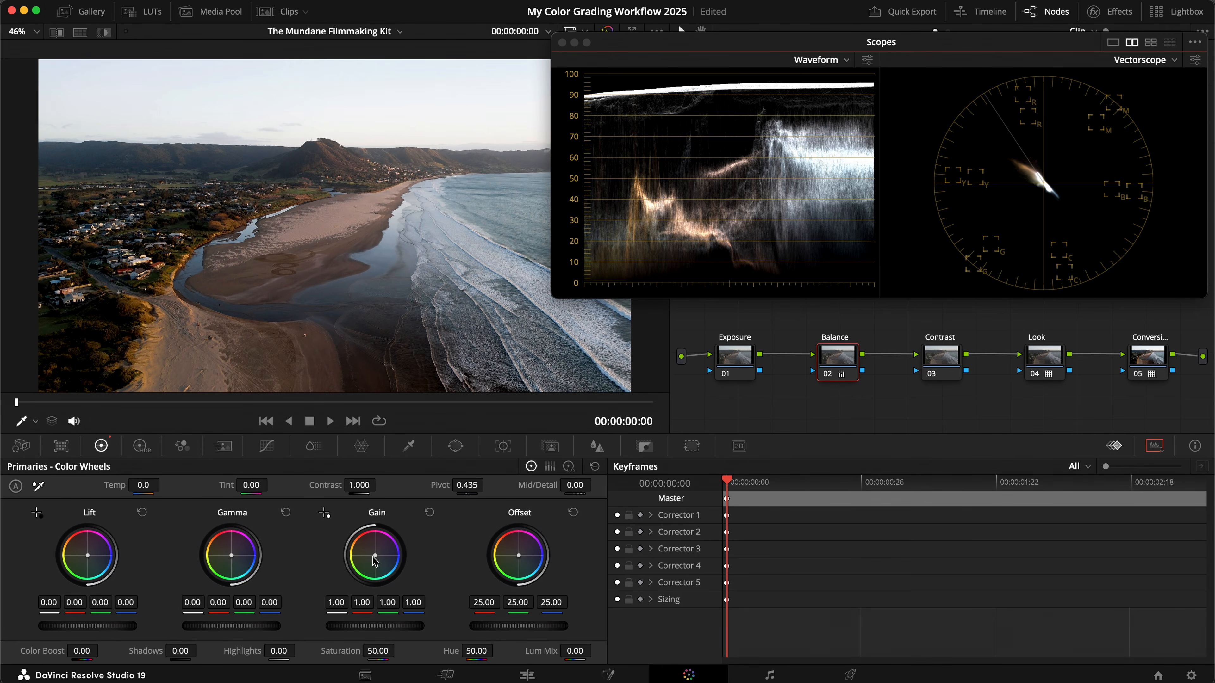
pyautogui.moveTo(374, 555); pyautogui.dragTo(357, 547)
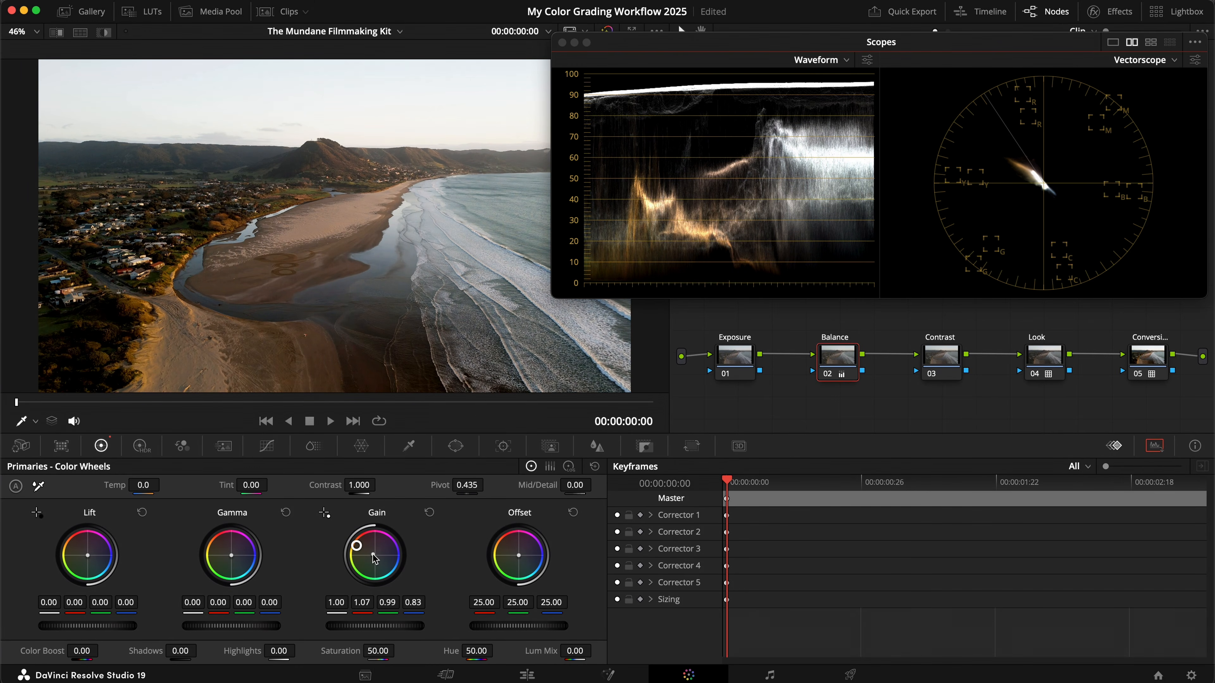
# - Compare the image with the Balance node disabled and enabled, leaving it enabled, and save the project
pyautogui.press('super+d')
pyautogui.press('super+d')
pyautogui.press('super+s')
pyautogui.press('super+d')
pyautogui.press('super+d')
pyautogui.press('super+d')
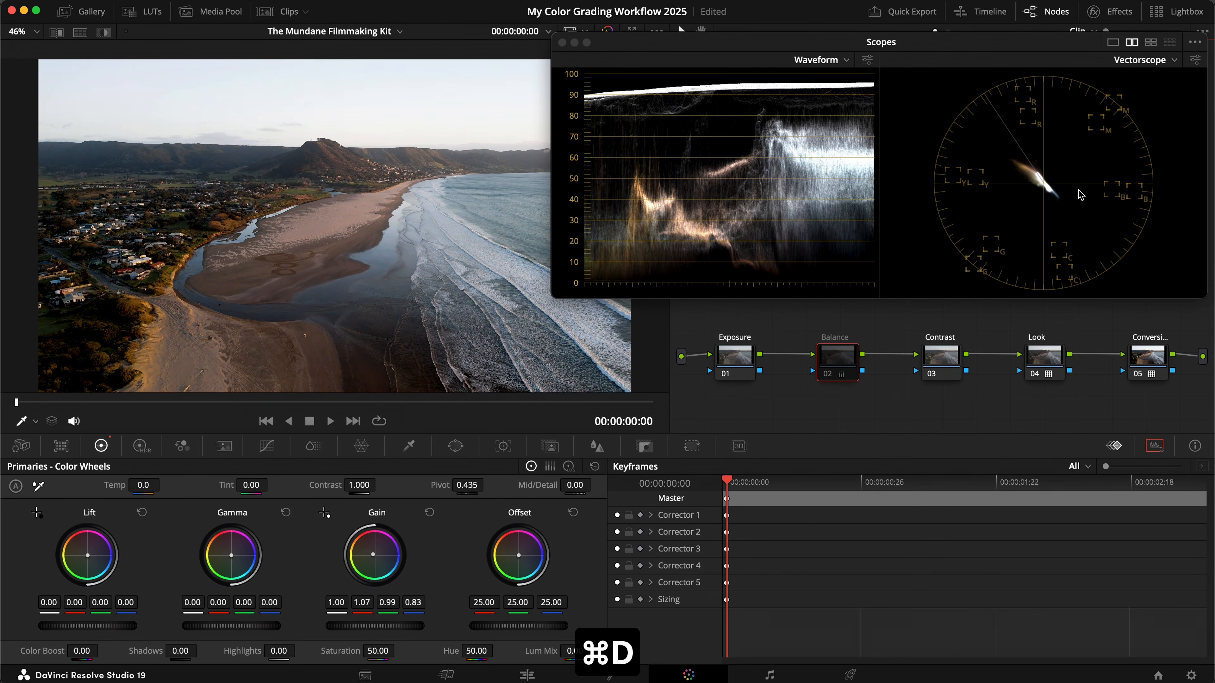
pyautogui.press('super+d')
pyautogui.press('super+s')
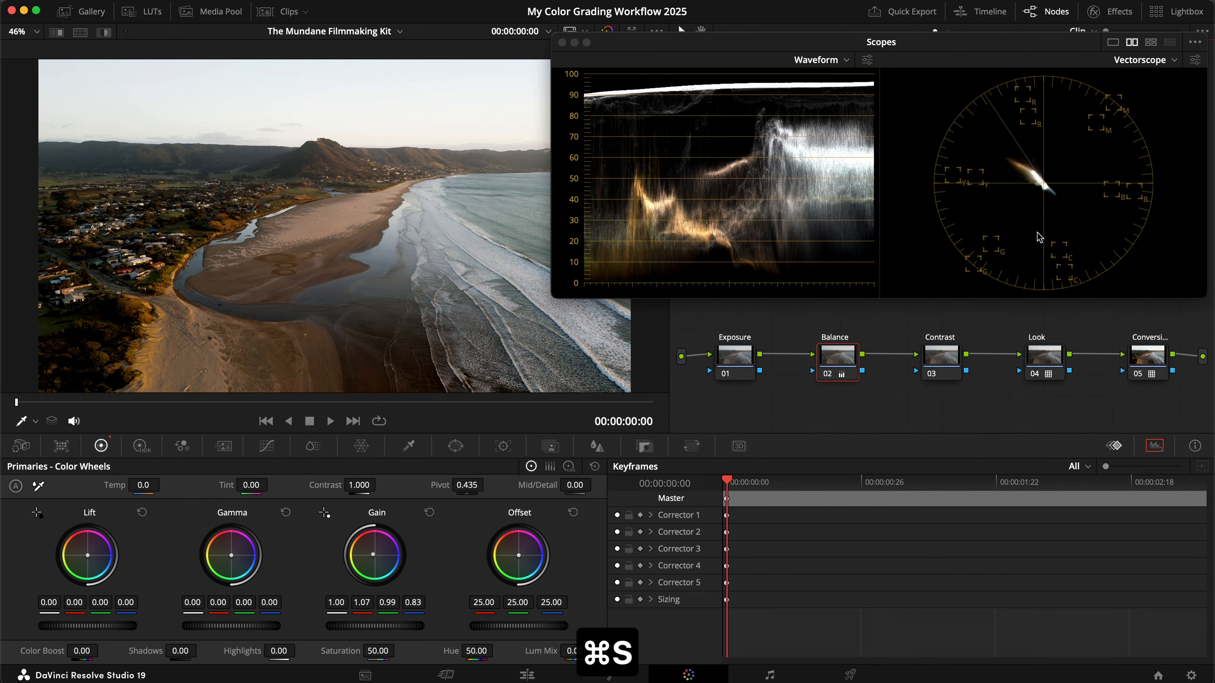
pyautogui.press('super+d')
pyautogui.press('super+d')
pyautogui.press('super+s')
# - On the Contrast node, anchor the custom curve's shadows and raise its highlights slightly, and save the project
pyautogui.click(940, 364)
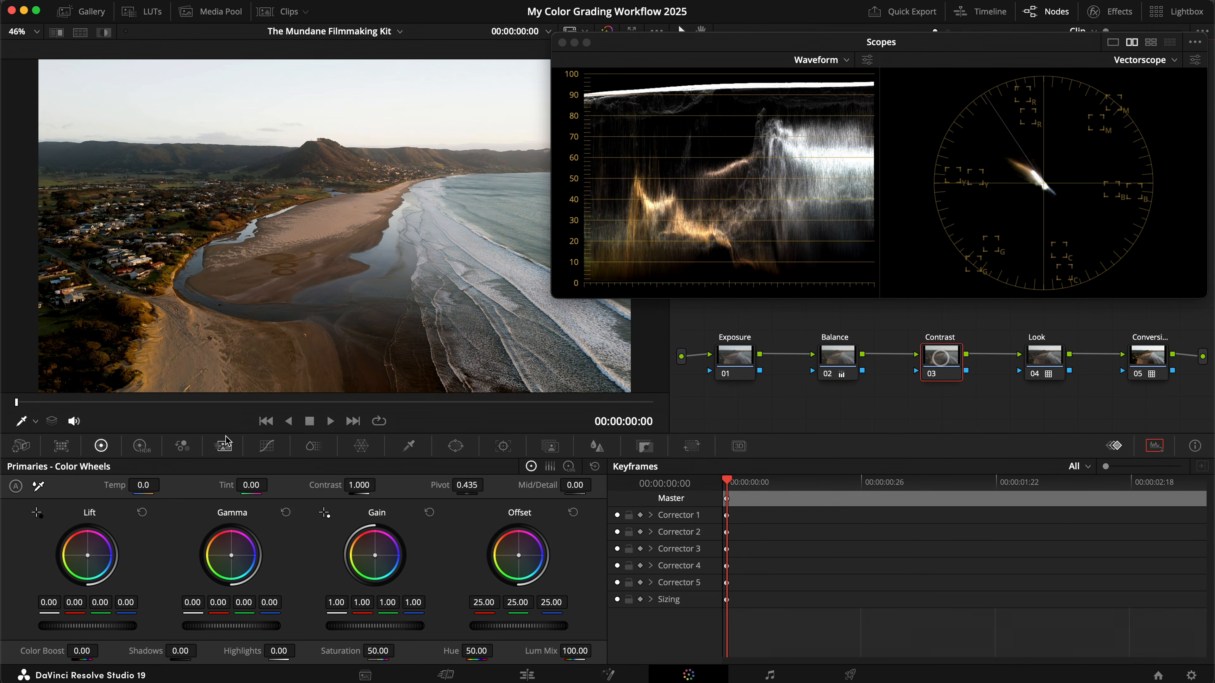
pyautogui.click(266, 446)
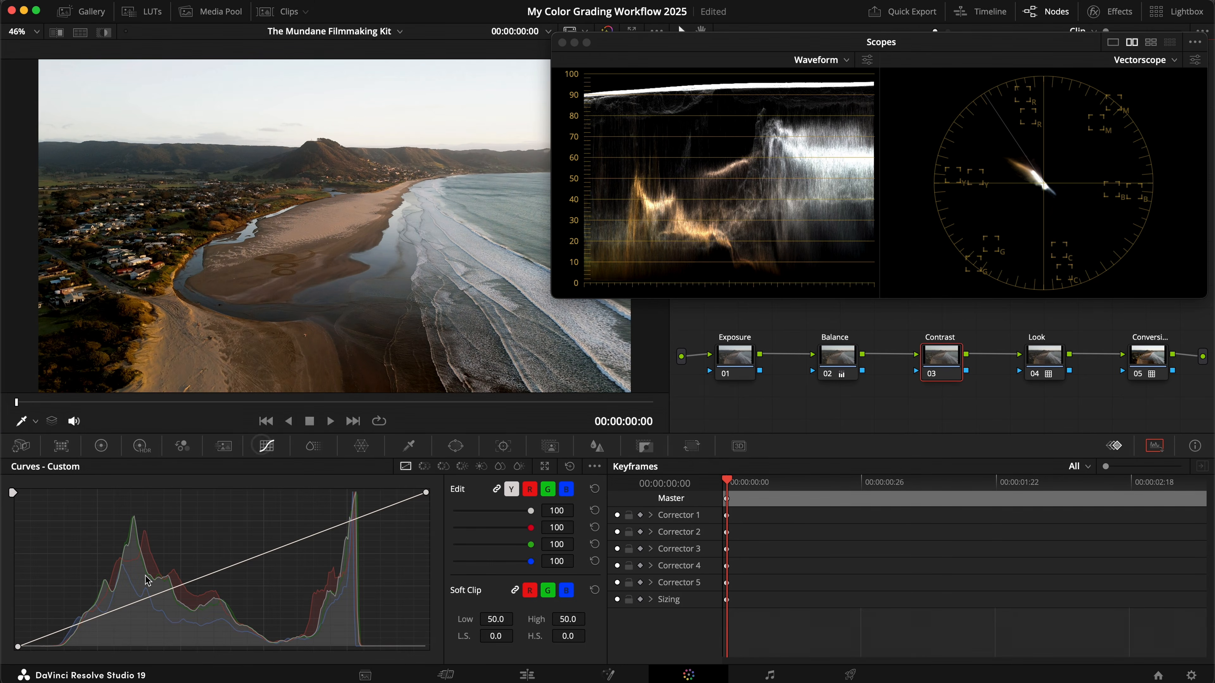
pyautogui.click(97, 618)
pyautogui.moveTo(97, 617); pyautogui.dragTo(97, 618)
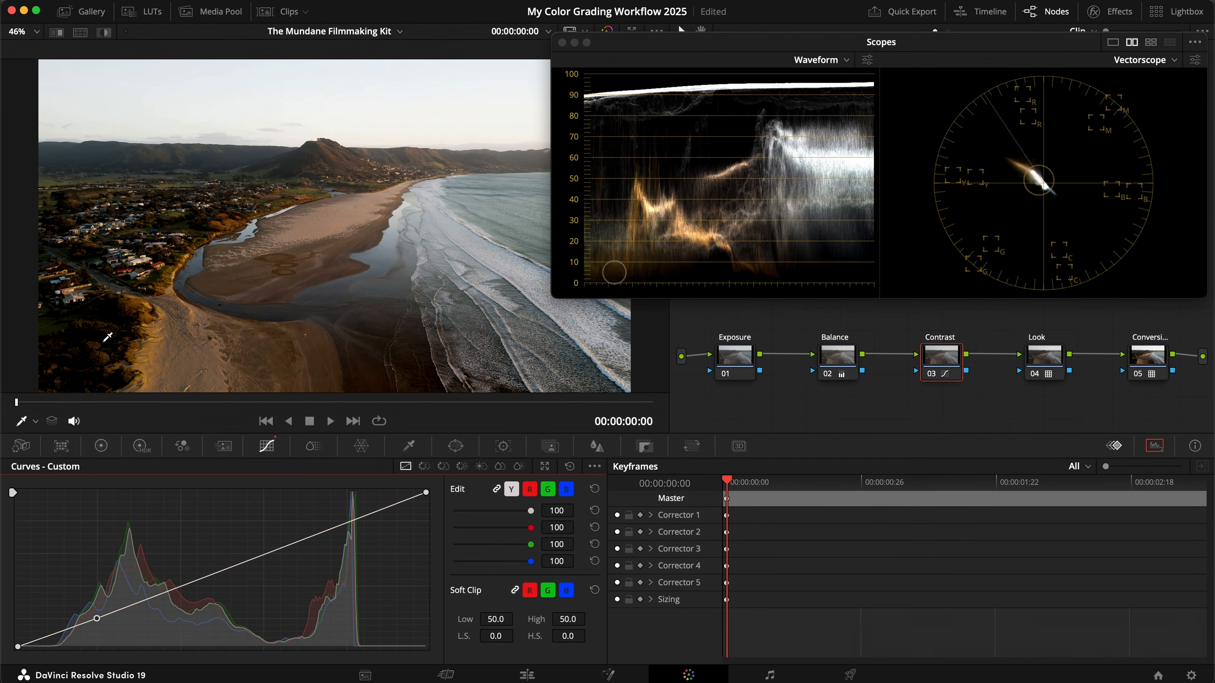
pyautogui.click(346, 523)
pyautogui.moveTo(345, 523); pyautogui.dragTo(339, 519)
pyautogui.press('super+d')
pyautogui.press('super+d')
pyautogui.press('super+s')
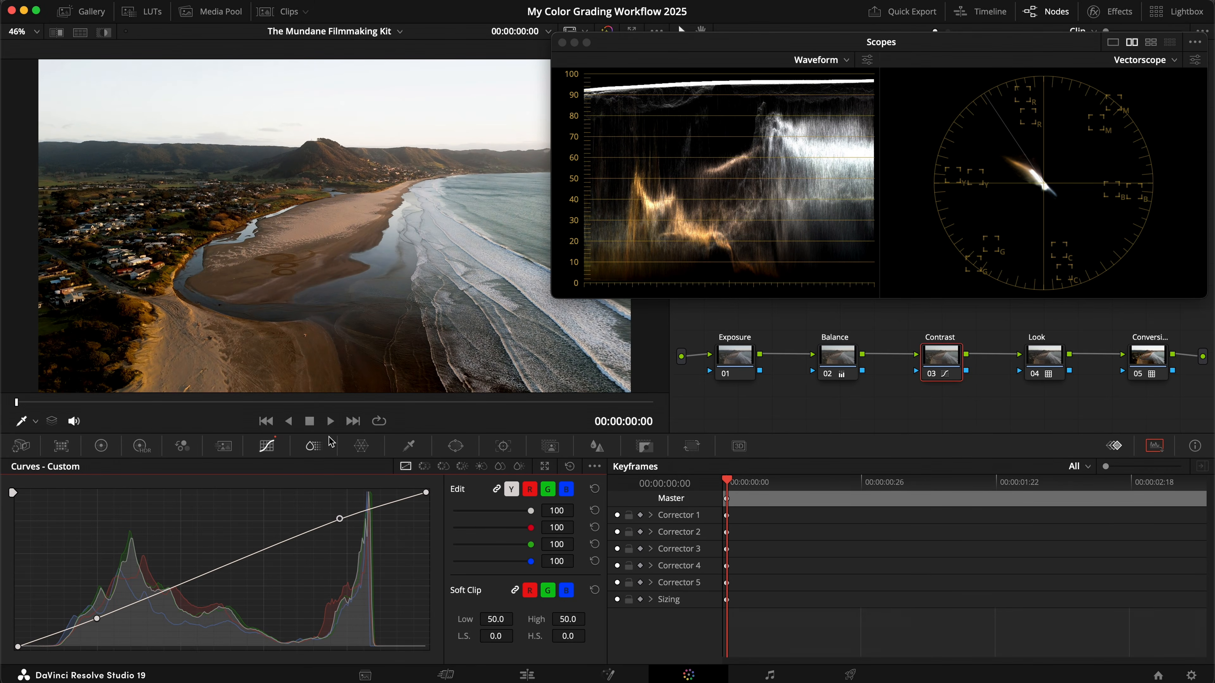
# - On the second clip's Exposure node, lower the High Dynamic Range Global exposure to -0.48
pyautogui.click(353, 421)
pyautogui.click(735, 330)
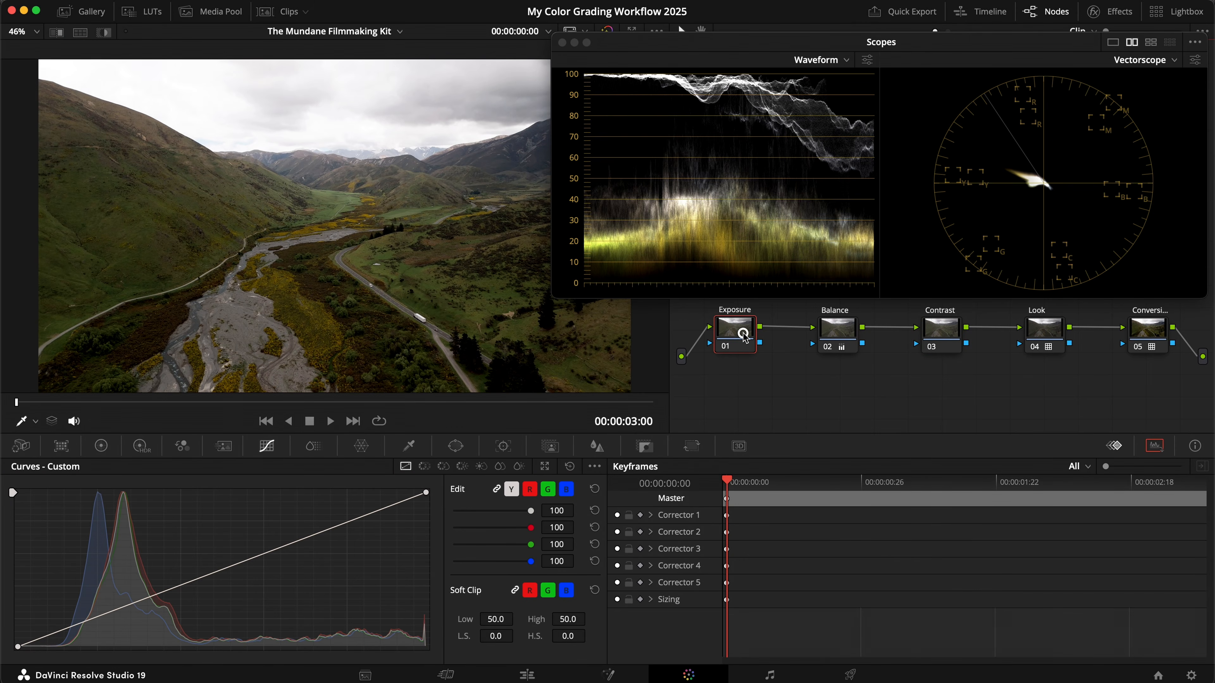
pyautogui.click(142, 445)
pyautogui.moveTo(497, 603); pyautogui.dragTo(361, 583)
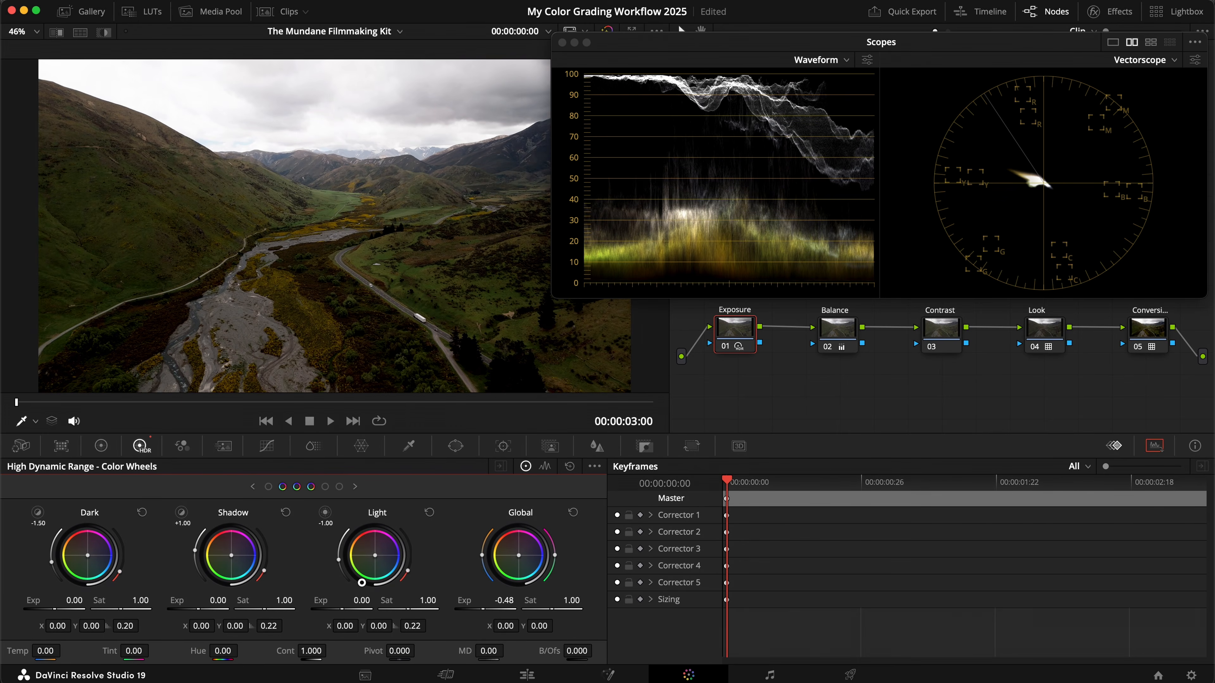
# - On the second clip's Balance node, cool the Gain to red 0.94, green 1.01 and blue 1.07, compare before and after, and save the project
pyautogui.click(844, 348)
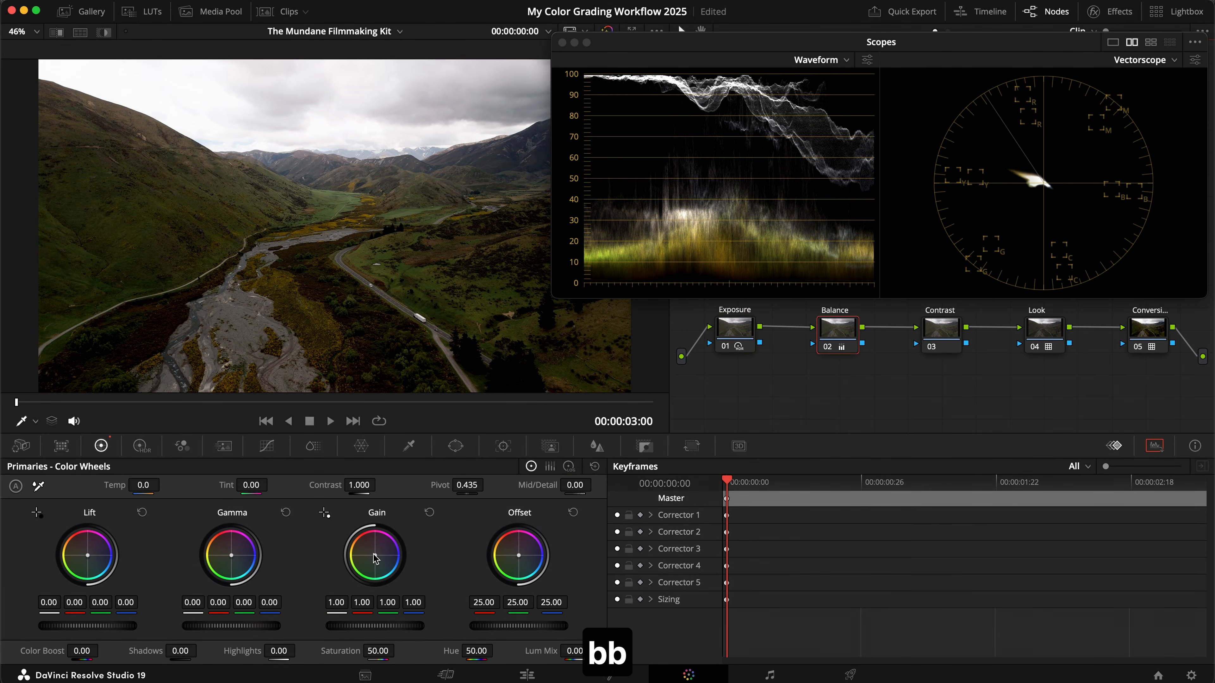
pyautogui.moveTo(371, 555); pyautogui.dragTo(380, 561)
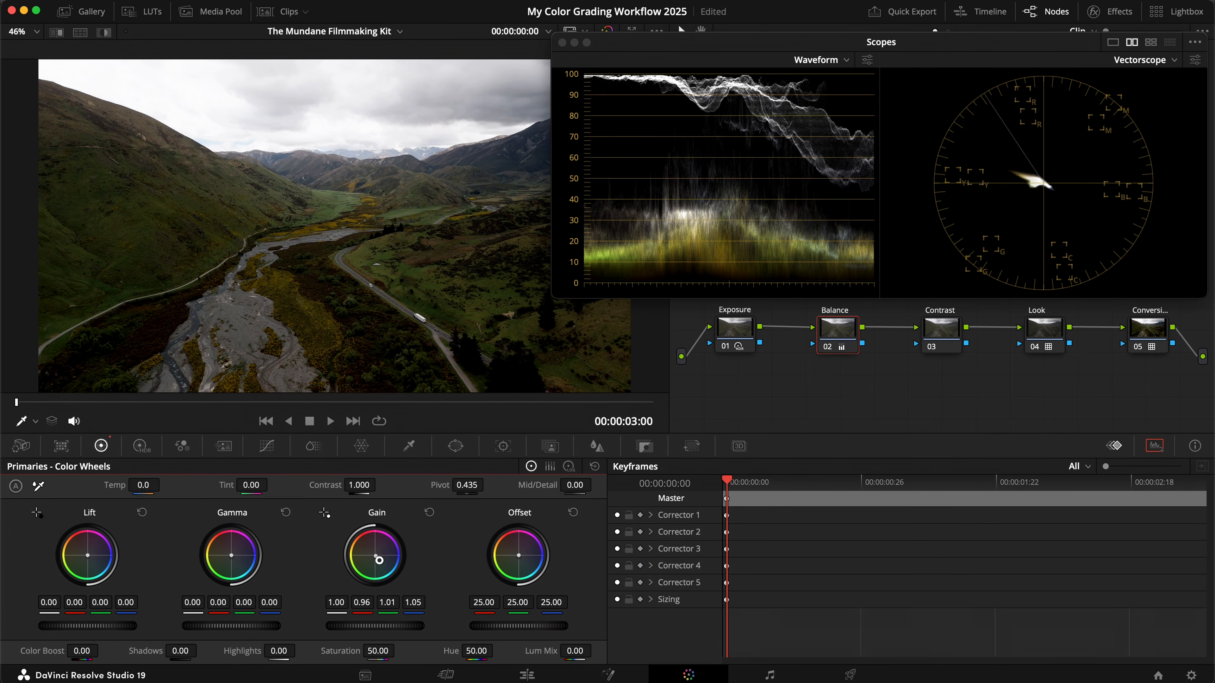
pyautogui.press('super+d')
pyautogui.press('super+d')
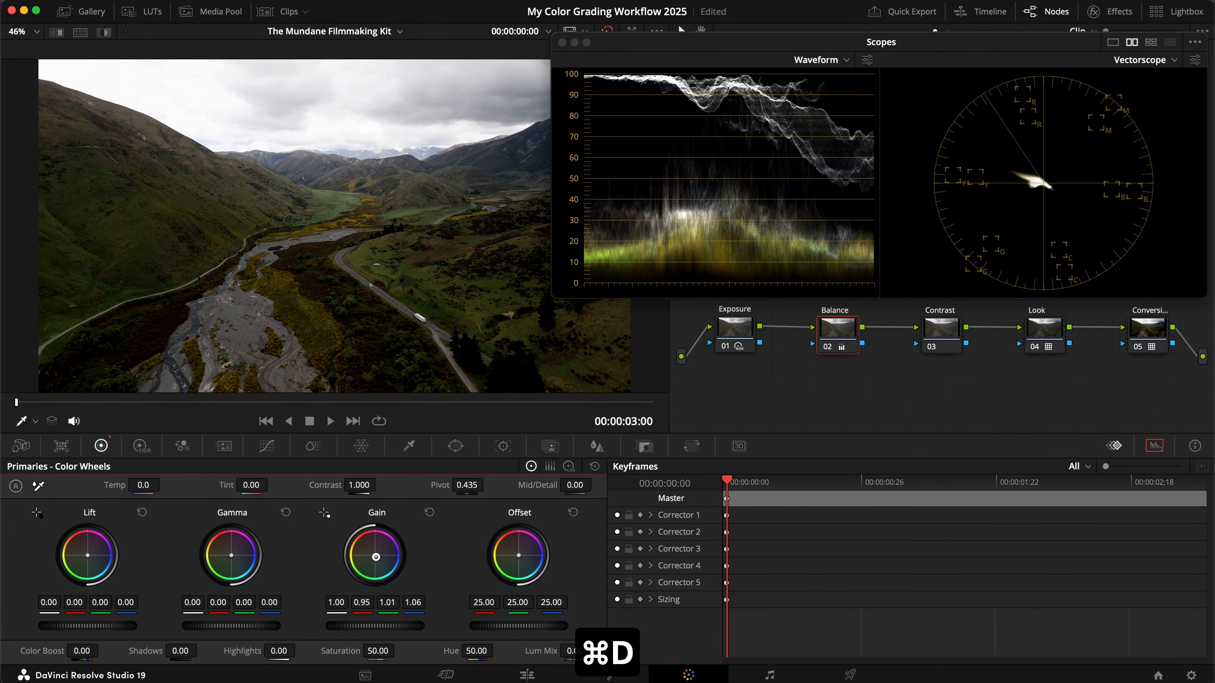
pyautogui.moveTo(376, 557); pyautogui.dragTo(378, 559)
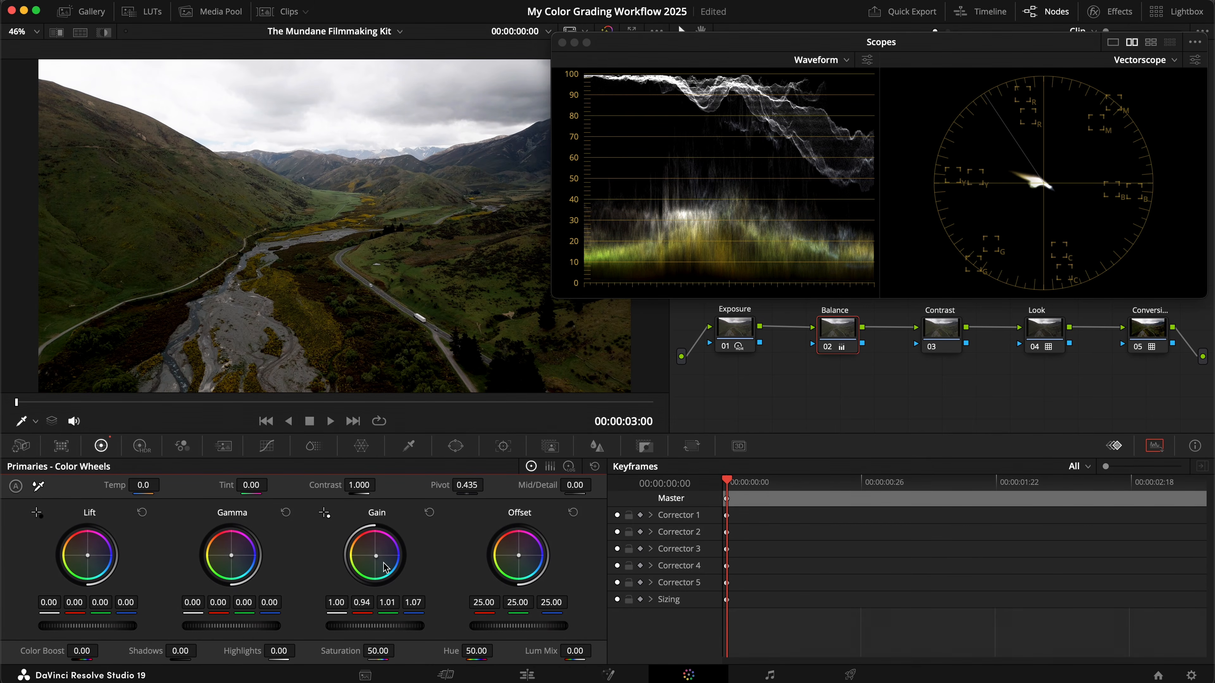
pyautogui.press('super+d')
pyautogui.press('super+d')
pyautogui.press('super+s')
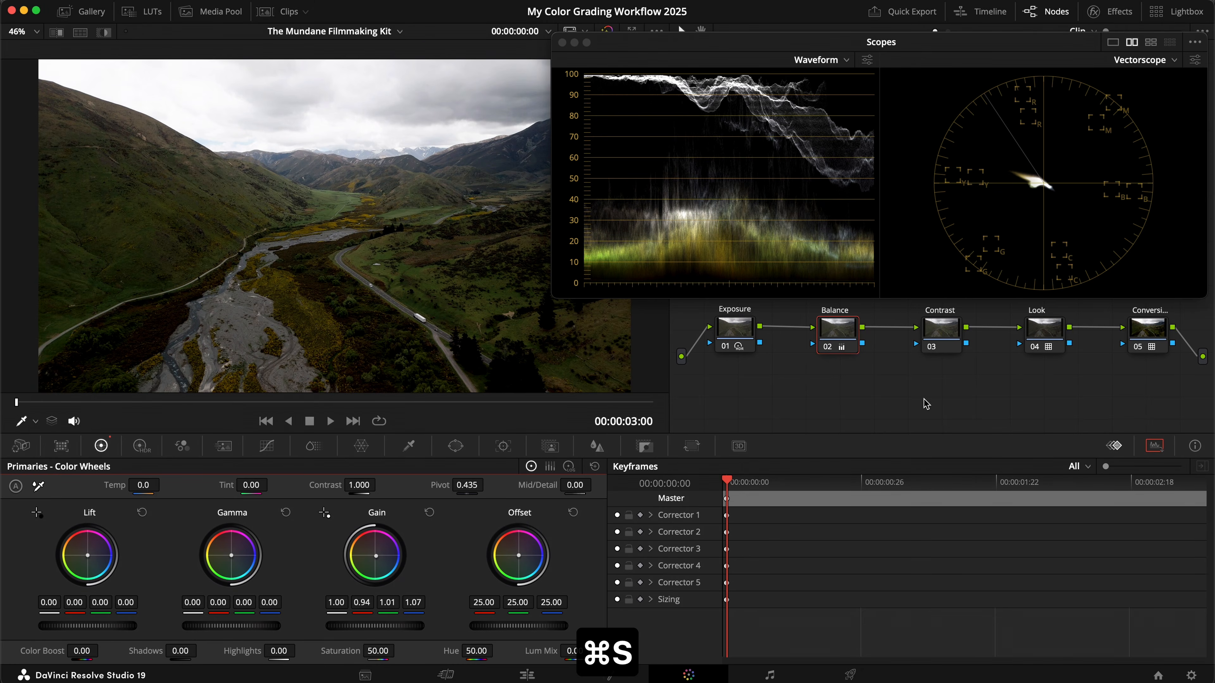
pyautogui.click(950, 331)
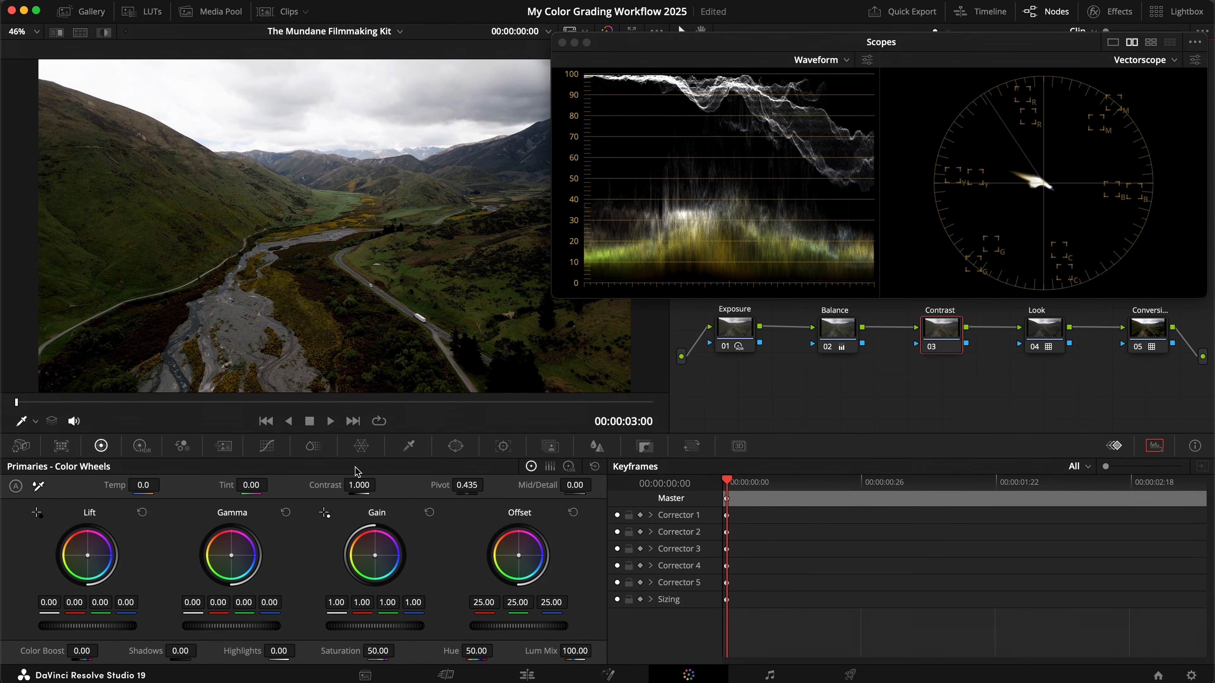
# - On the third clip's Exposure node, lower the High Dynamic Range Global exposure to -0.75, compare before and after, and save the project
pyautogui.click(353, 422)
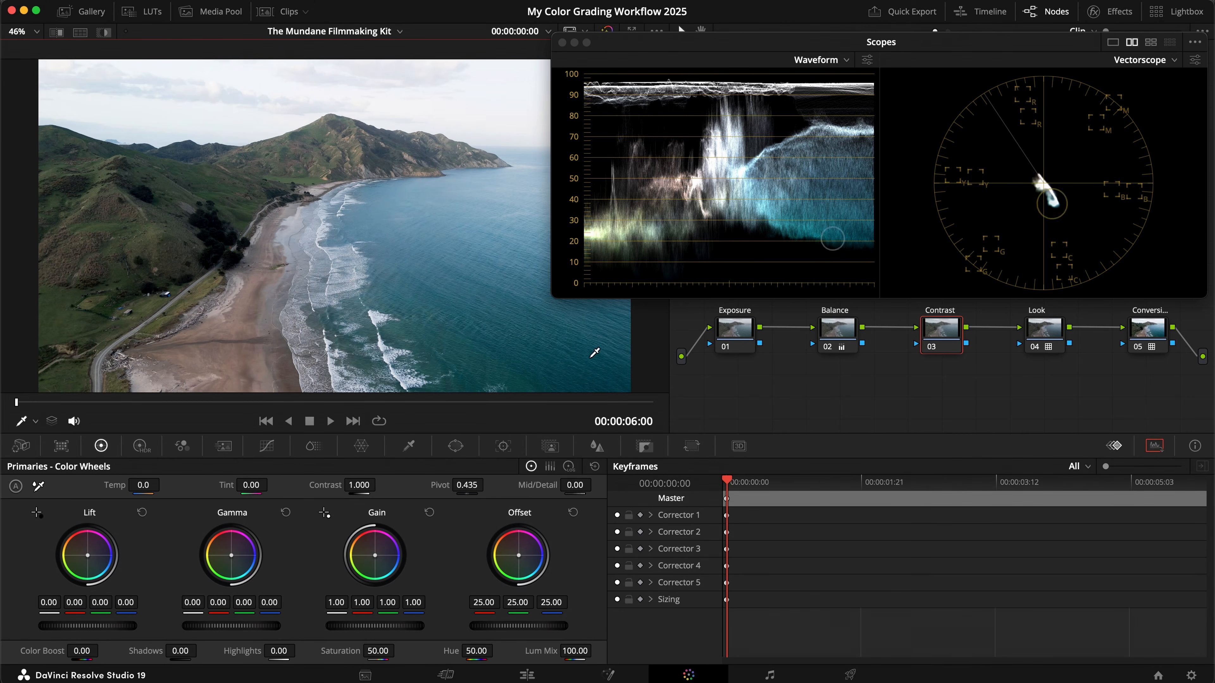
pyautogui.click(738, 329)
pyautogui.click(140, 446)
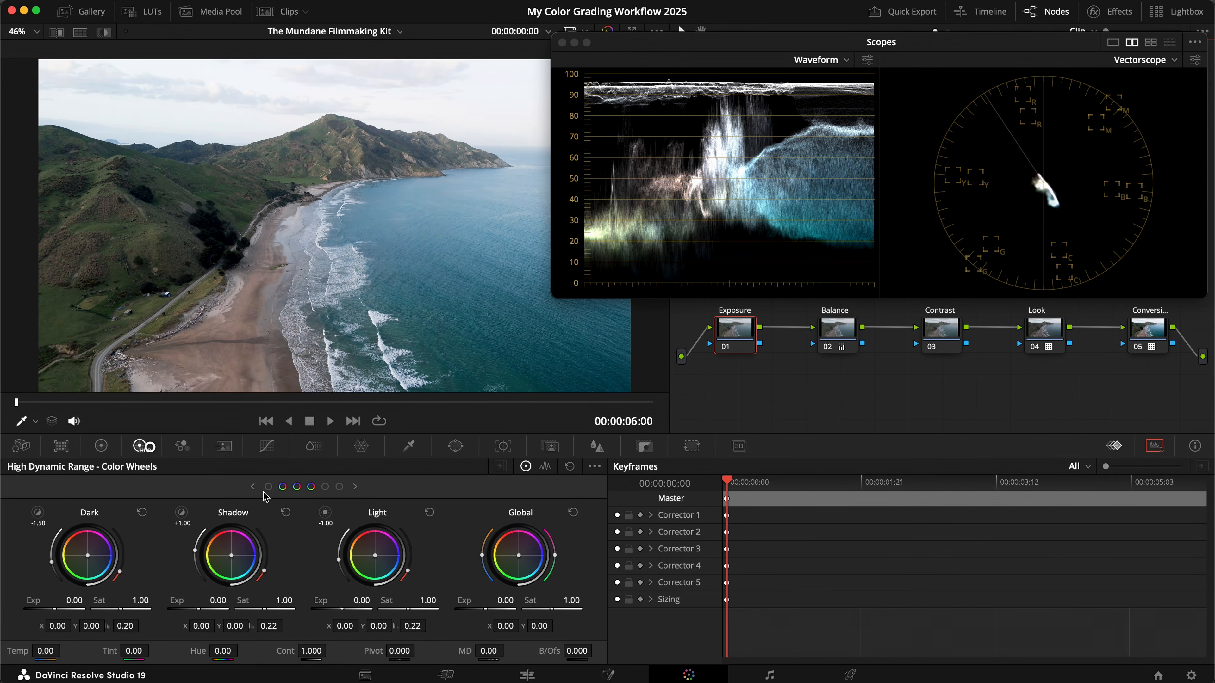
pyautogui.moveTo(500, 596); pyautogui.dragTo(291, 583)
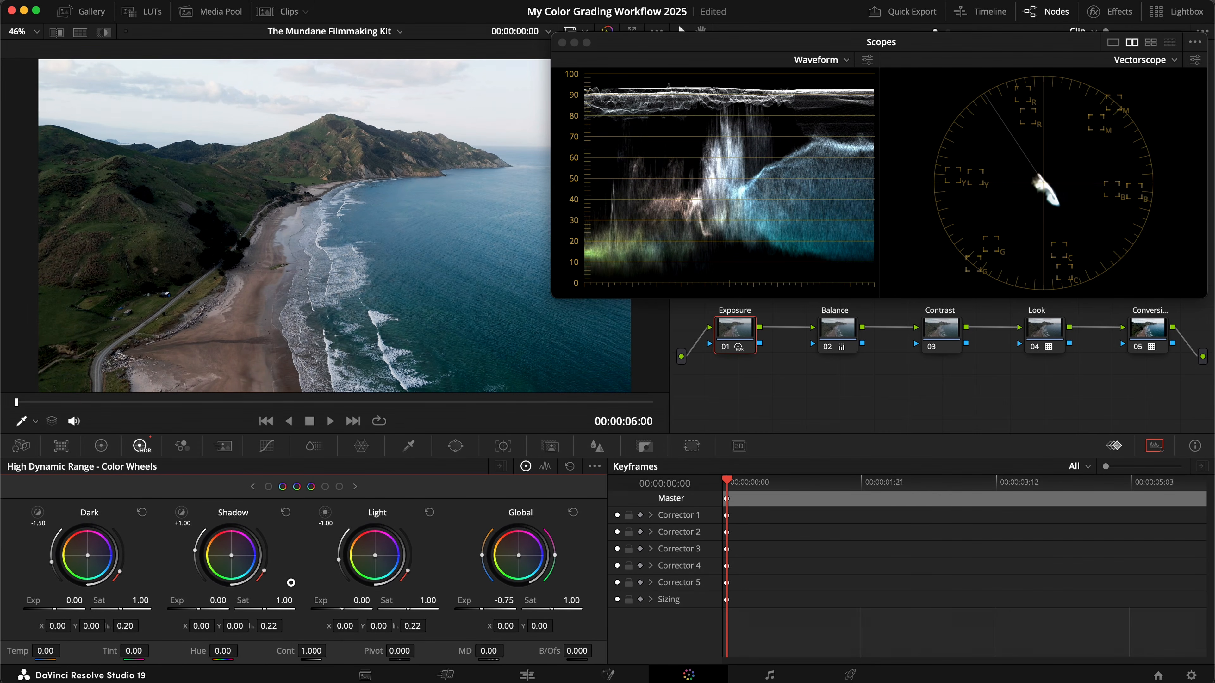
pyautogui.press('super+d')
pyautogui.press('super+d')
pyautogui.press('super+s')
# - On the coastline clip's Balance node, warm the Gain to red 1.18, green 0.97 and blue 0.81, and save the project
pyautogui.click(840, 332)
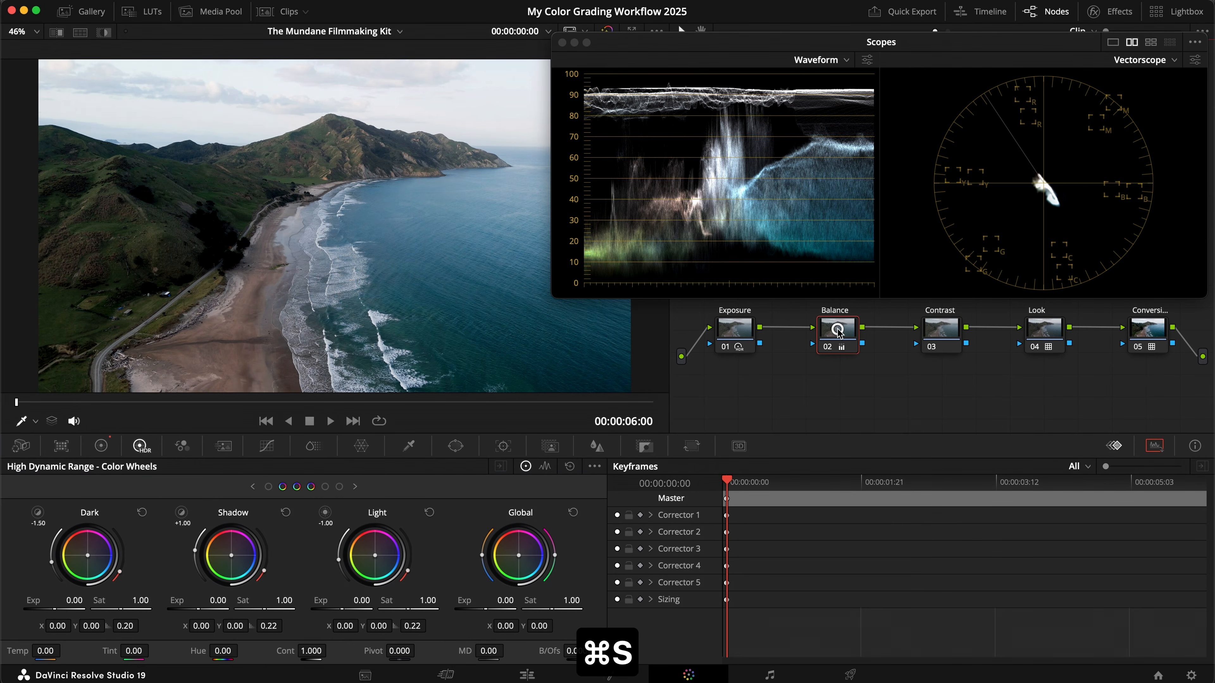
pyautogui.press('b')
pyautogui.press('b')
pyautogui.moveTo(372, 553); pyautogui.dragTo(351, 529)
pyautogui.press('super+s')
# - Apply the Golden Hour cinematic LUT to the coastline clip's Look node and save the project
pyautogui.click(1055, 332)
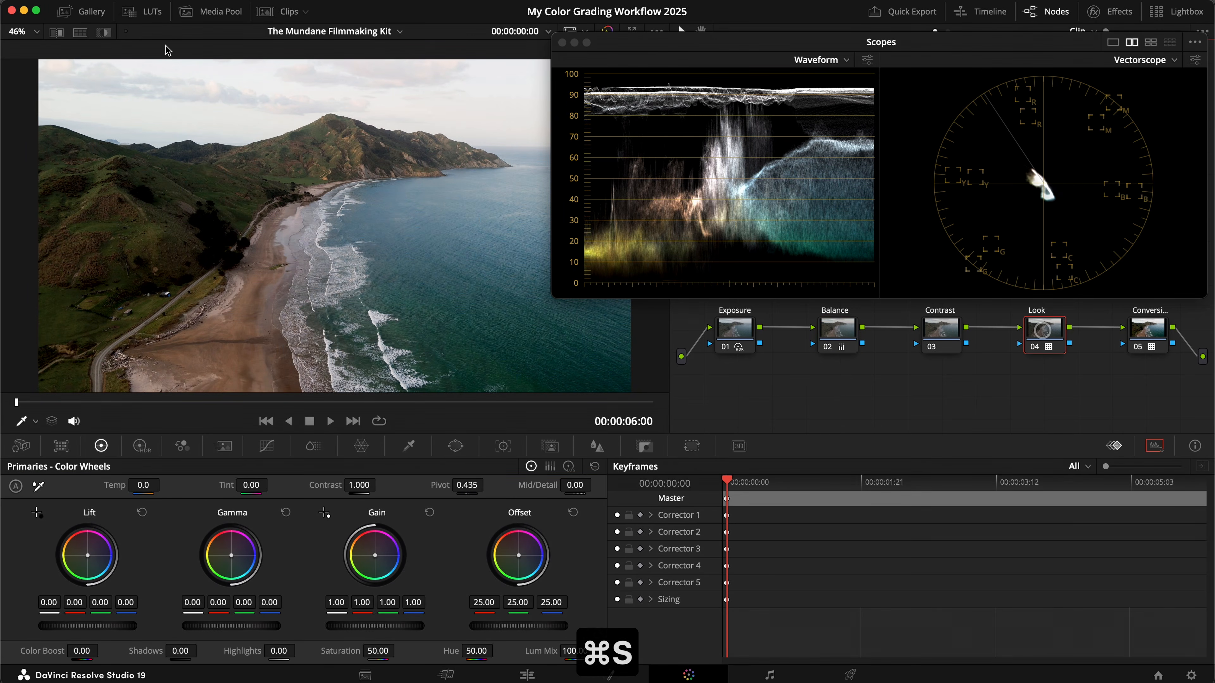
pyautogui.click(142, 11)
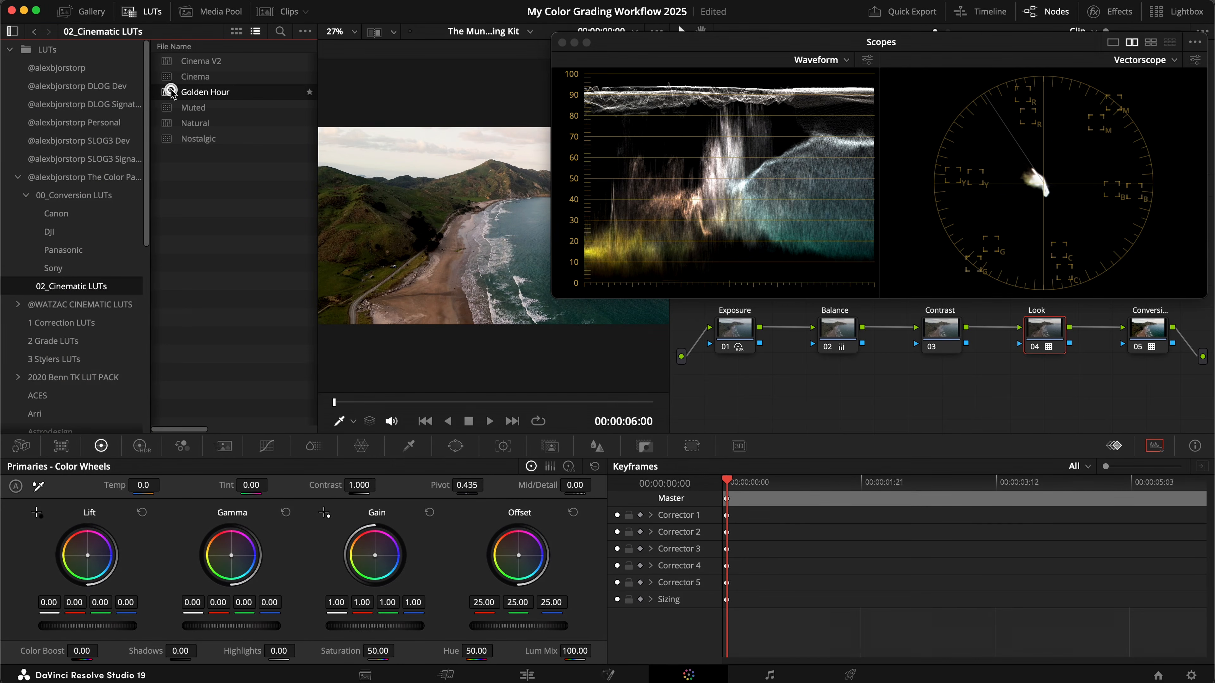
pyautogui.click(142, 11)
pyautogui.press('super+s')
# - Warm the Balance node's Gain further to red 1.21, green 0.96 and blue 0.78, and save the project
pyautogui.click(832, 337)
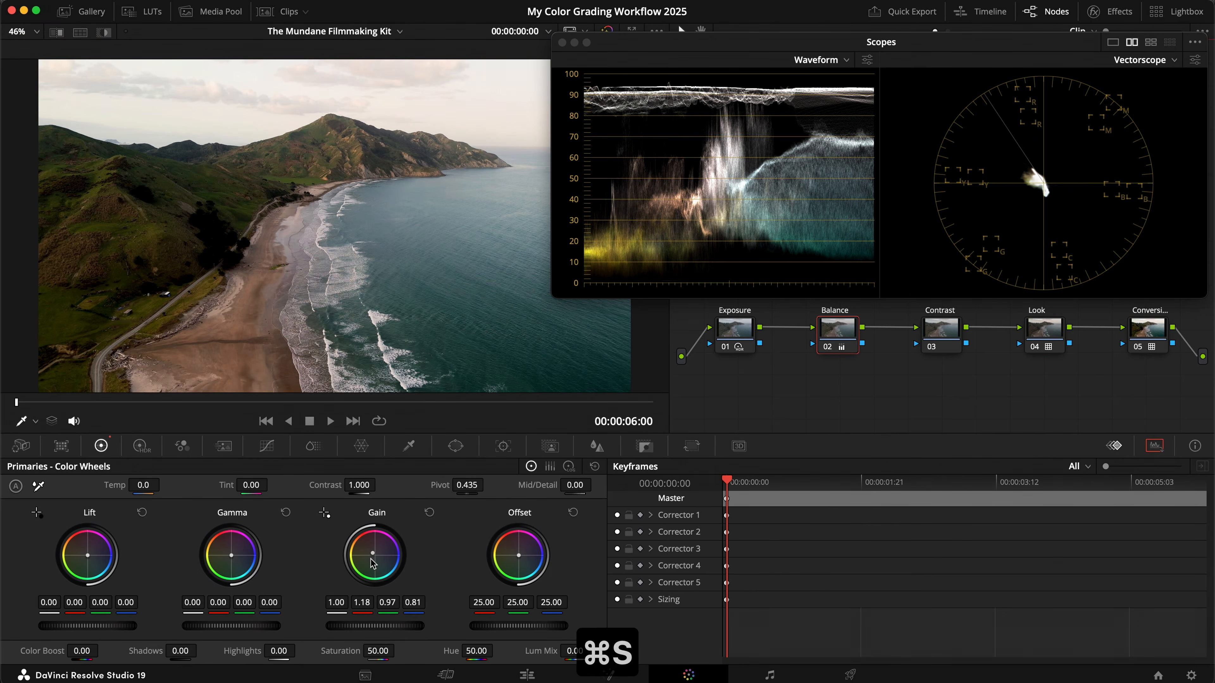
pyautogui.moveTo(373, 554); pyautogui.dragTo(366, 549)
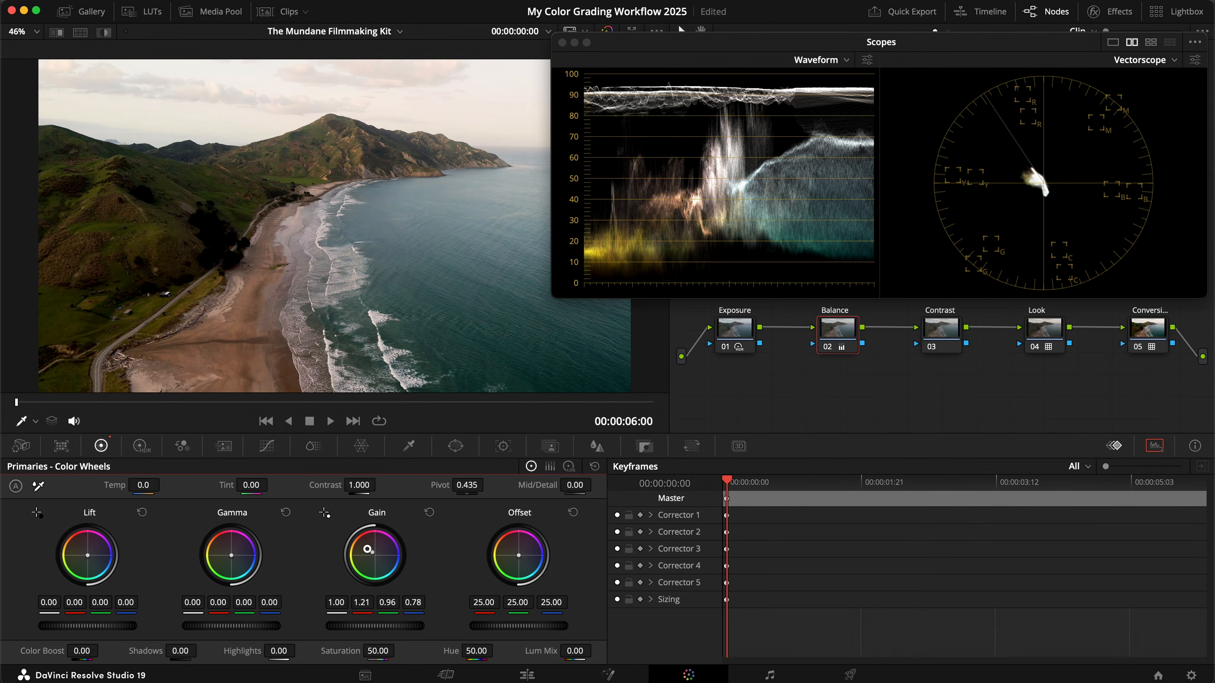
pyautogui.press('super+d')
pyautogui.press('super+s')
# - On the coastline clip's Contrast node, anchor the custom curve's shadows and raise its highlights slightly, compare before and after, and save
pyautogui.click(961, 336)
pyautogui.click(266, 445)
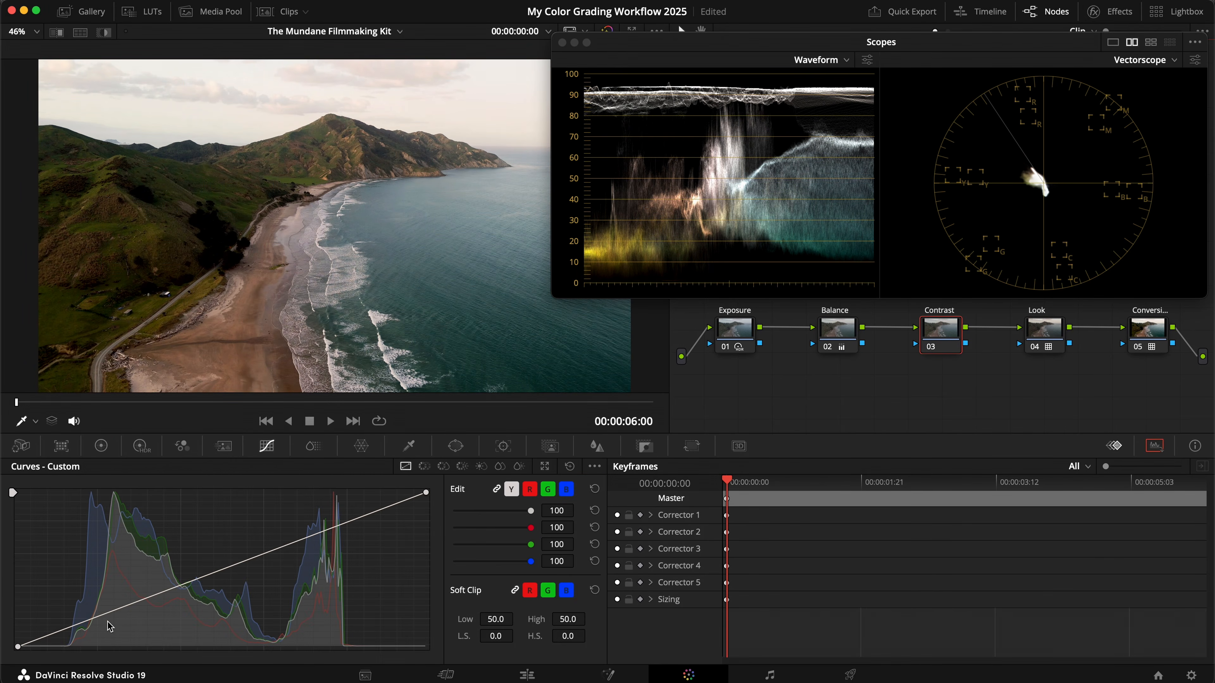
pyautogui.moveTo(105, 618); pyautogui.dragTo(92, 624)
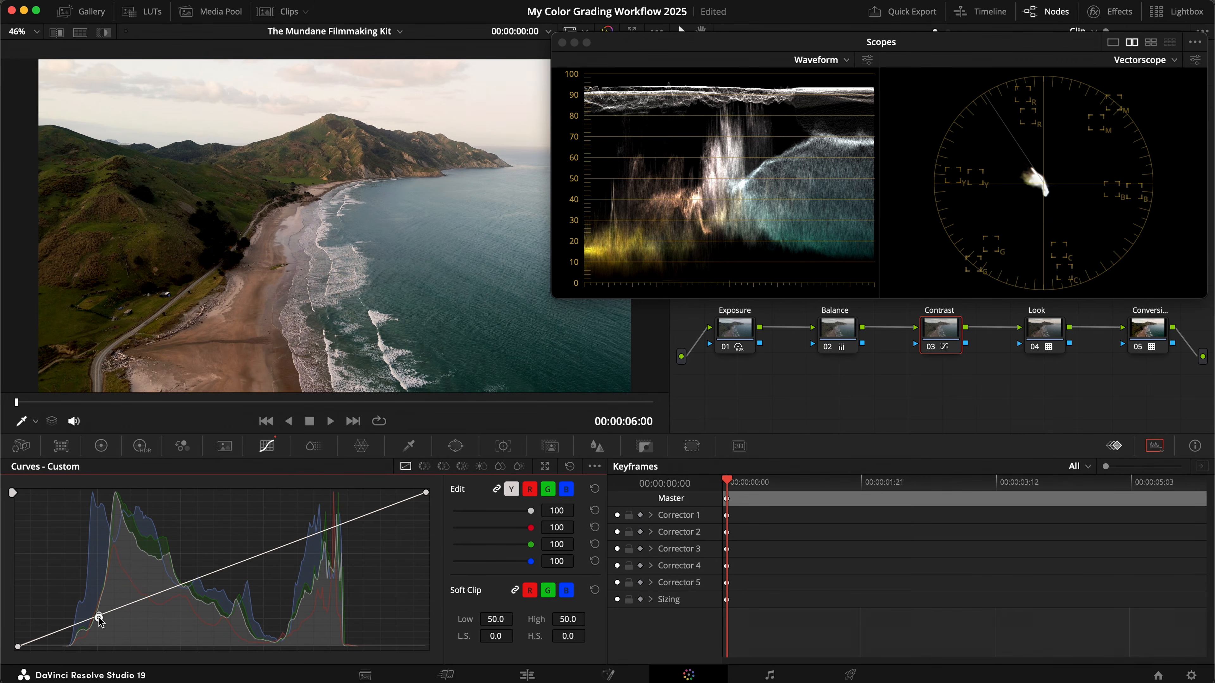
pyautogui.moveTo(283, 550); pyautogui.dragTo(282, 545)
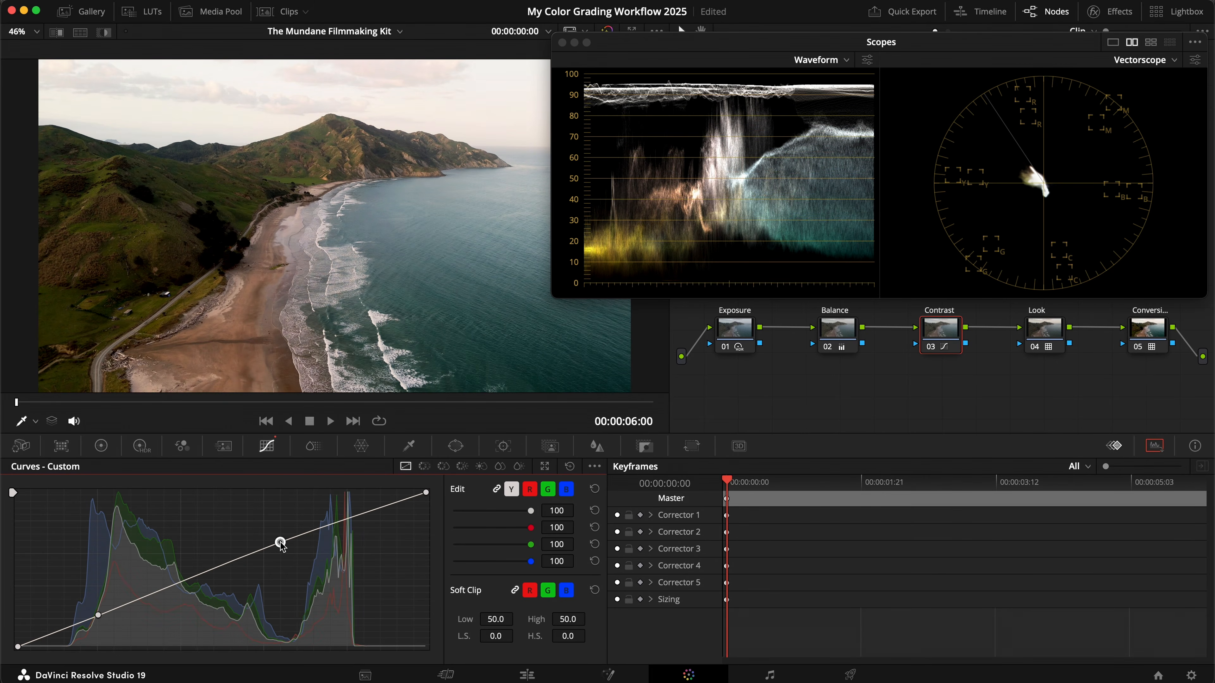
pyautogui.press('super+d')
pyautogui.press('super+d')
pyautogui.press('super+s')
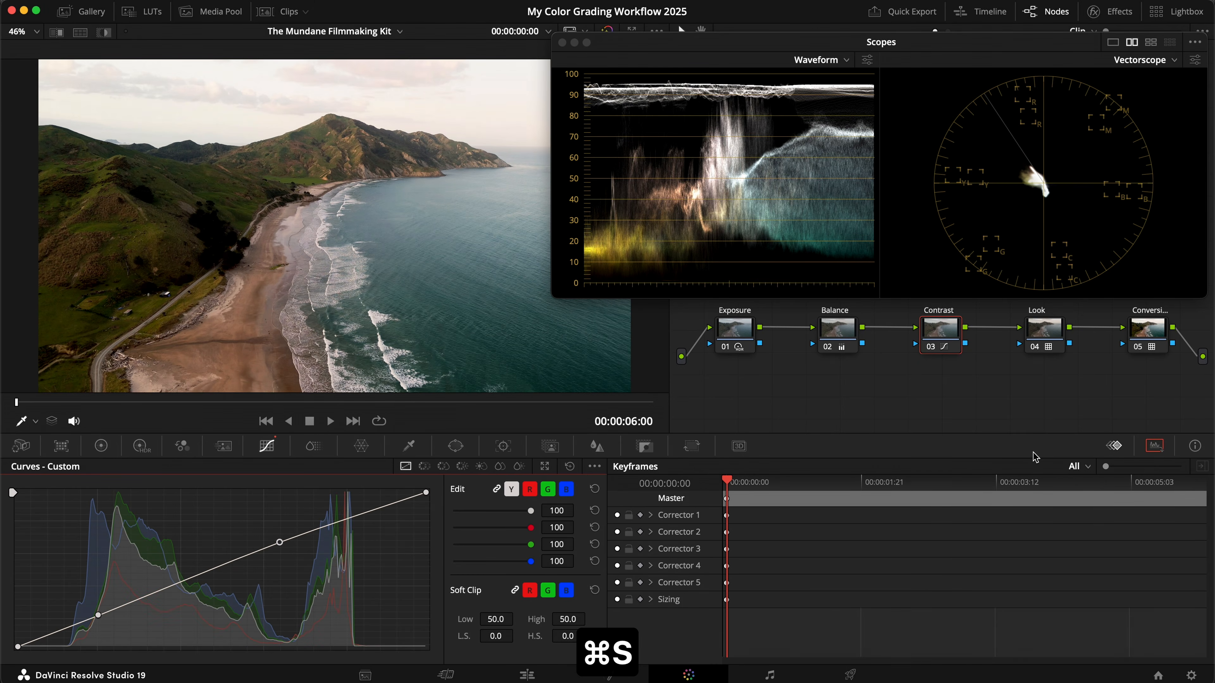
# - Skip ahead to the forest branch clip at 00:00:15:00 and lower its Exposure node's High Dynamic Range Global exposure to -0.50
pyautogui.click(352, 421)
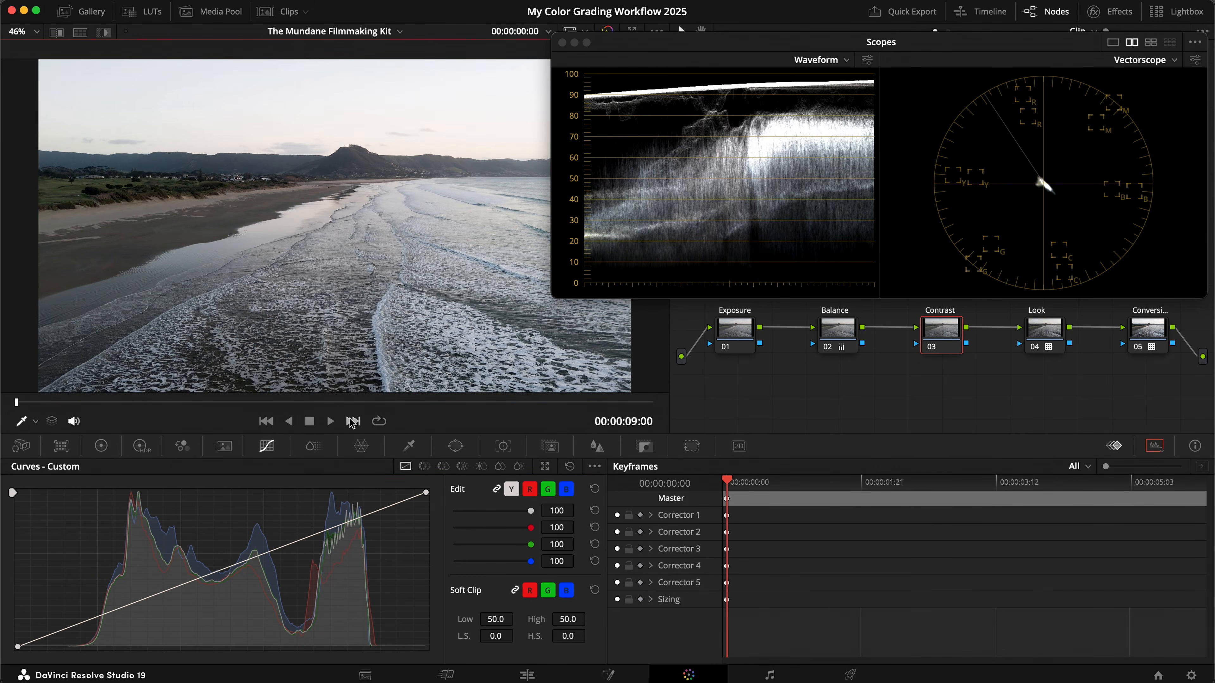
pyautogui.click(351, 421)
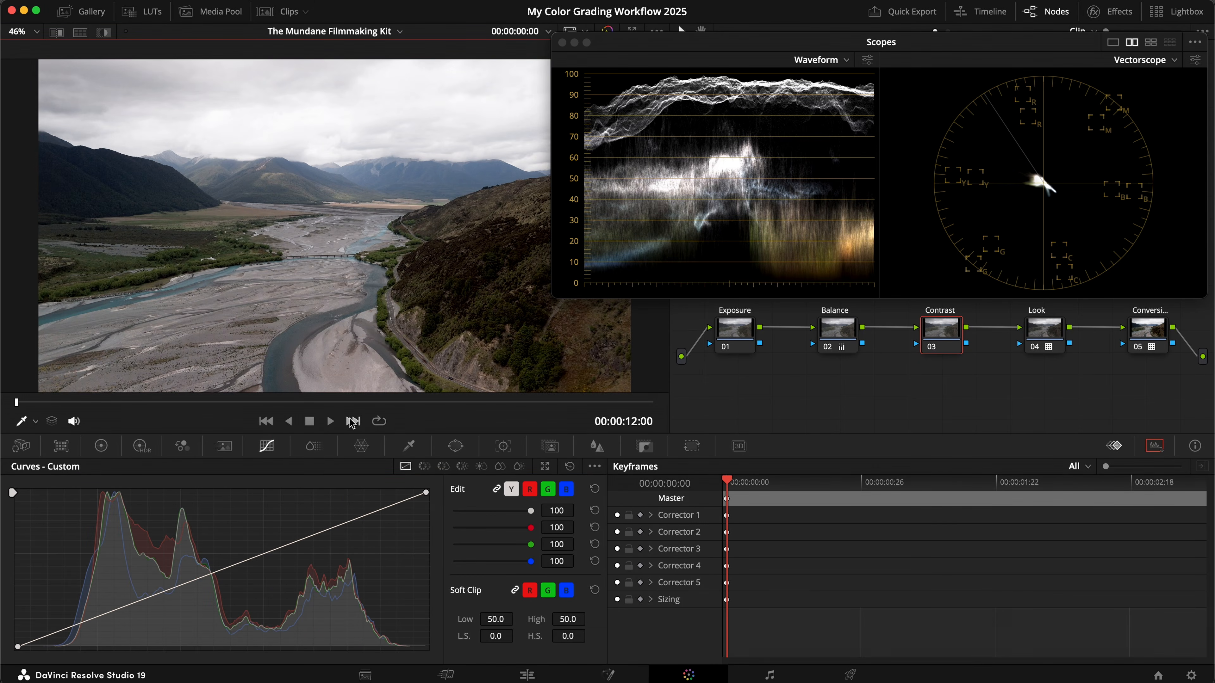
pyautogui.click(351, 421)
pyautogui.click(773, 397)
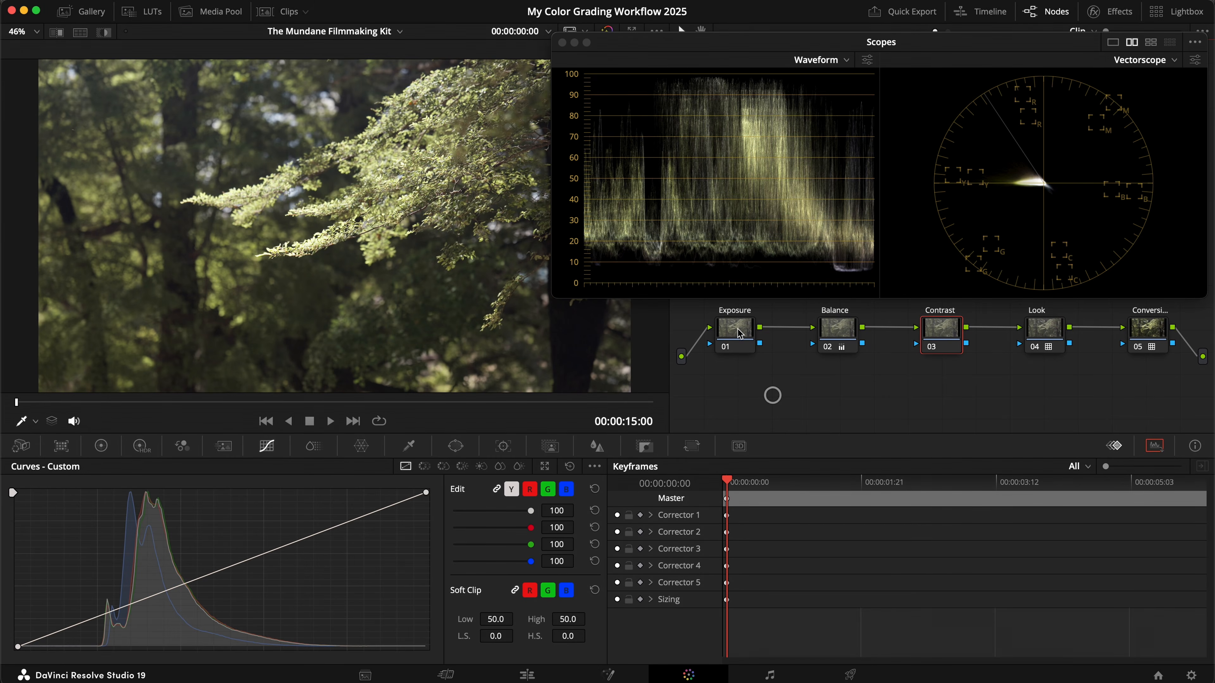
pyautogui.click(734, 330)
pyautogui.click(140, 446)
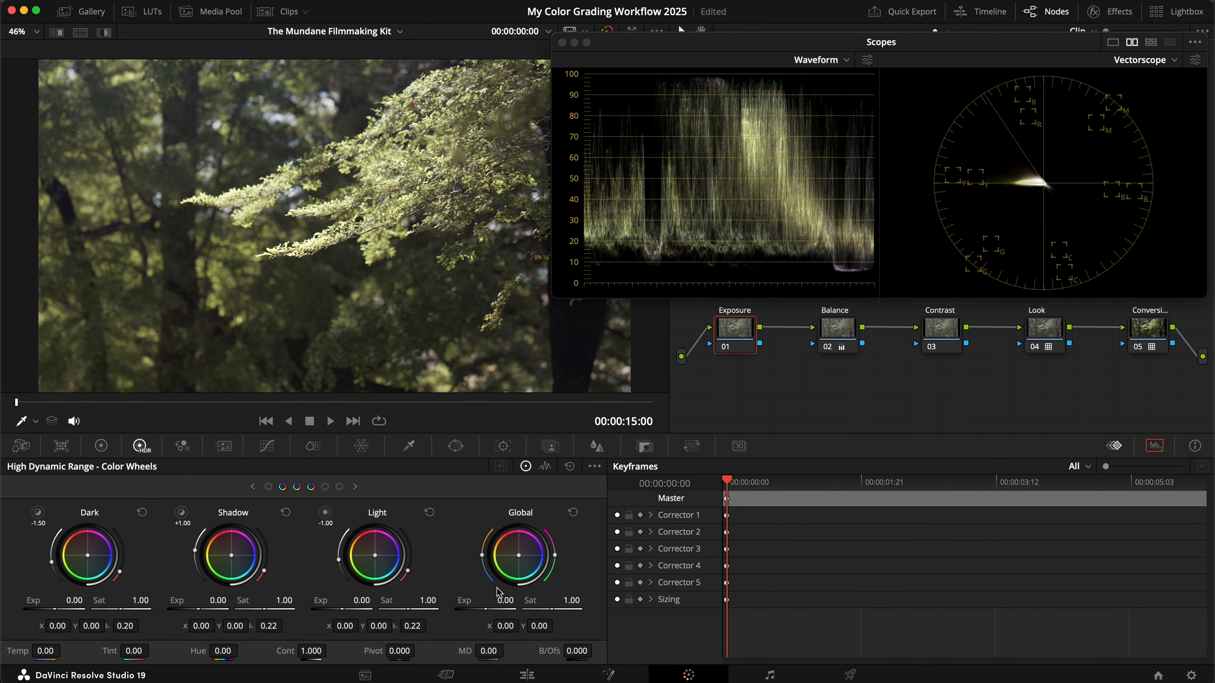
pyautogui.moveTo(502, 600); pyautogui.dragTo(380, 585)
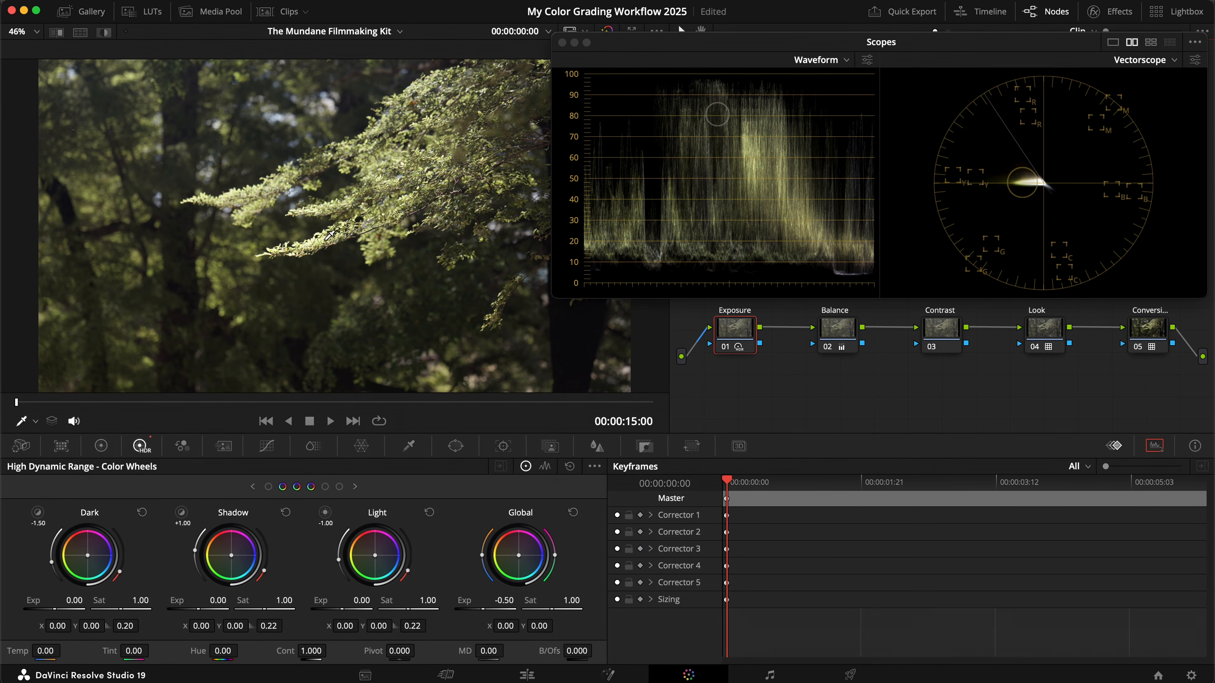
# - On the forest clip's Balance node, warm the Gain to red 1.07, green 0.99 and blue 0.86, compare before and after, and save
pyautogui.click(837, 334)
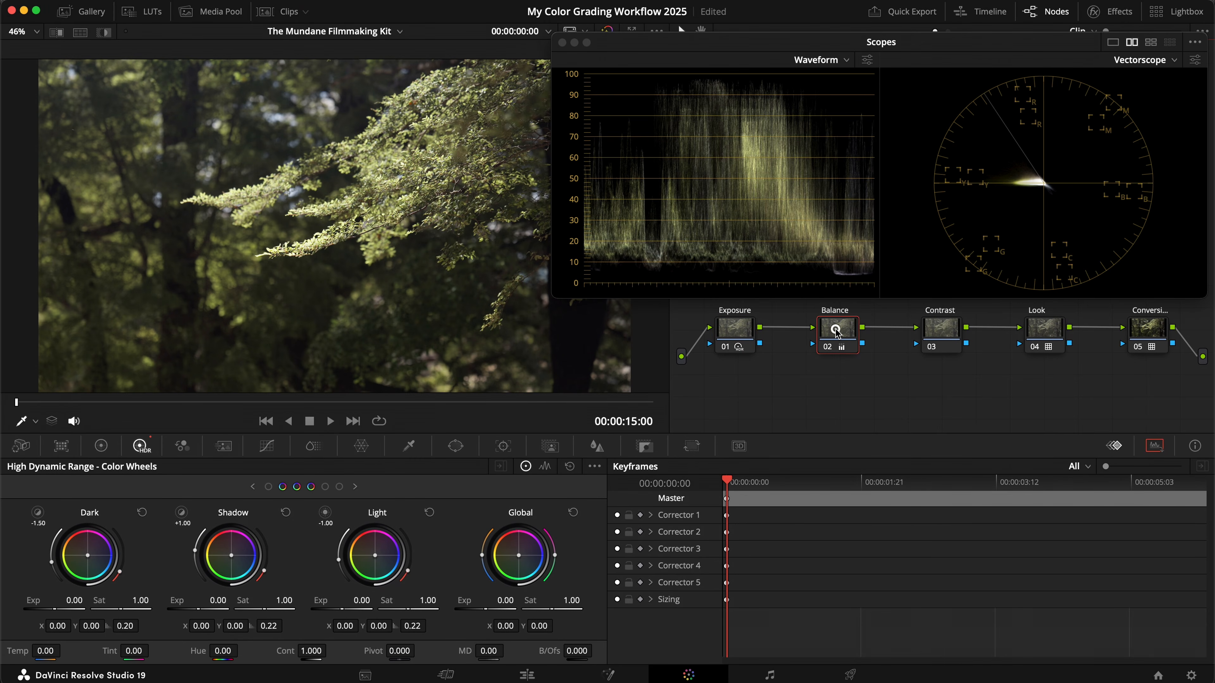
pyautogui.click(103, 447)
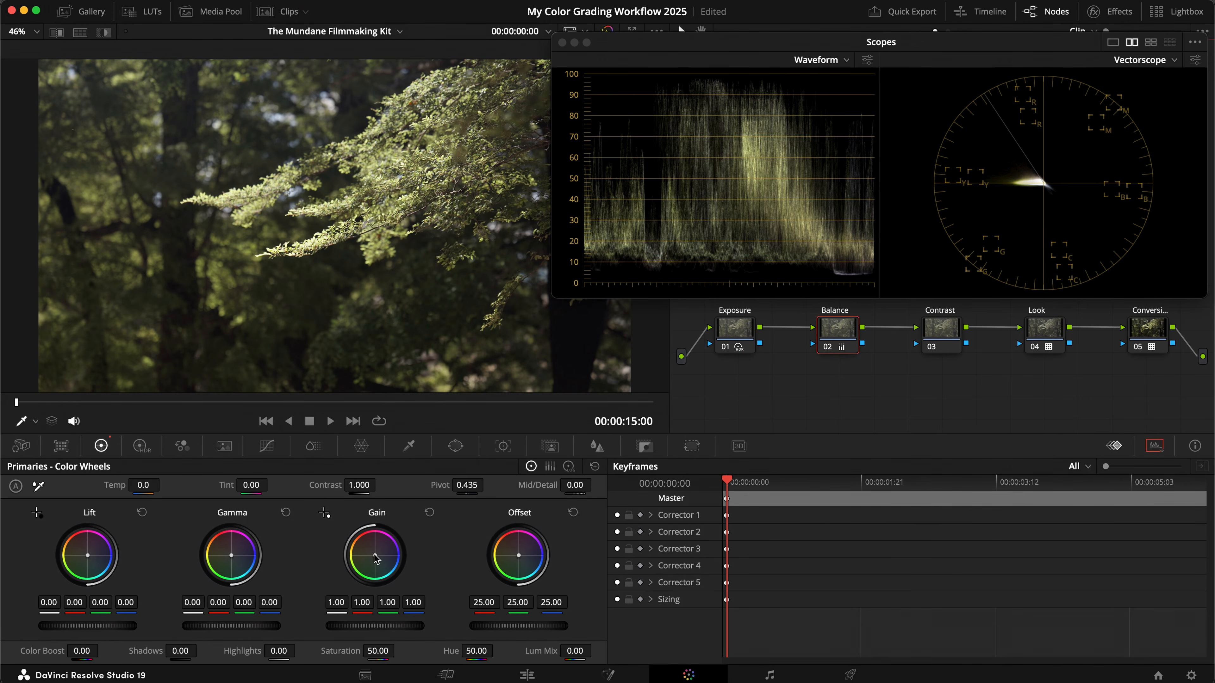
pyautogui.moveTo(374, 555); pyautogui.dragTo(356, 546)
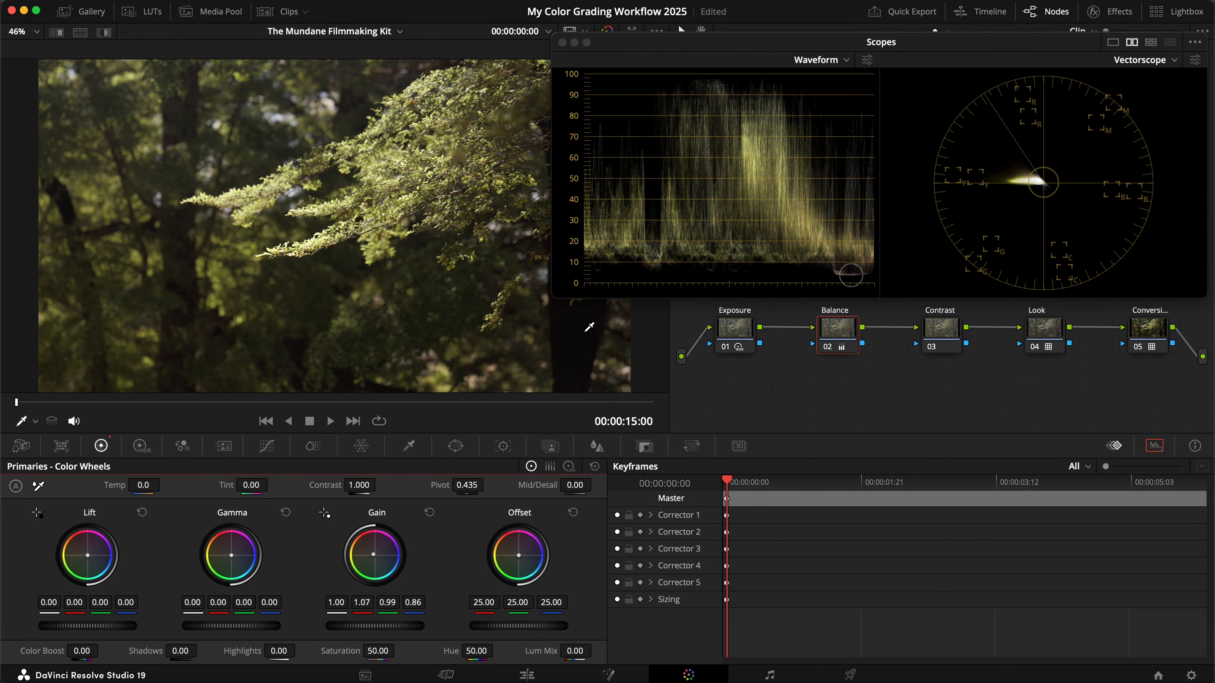
pyautogui.press('super+d')
pyautogui.press('super+d')
pyautogui.press('super+s')
# - On the forest clip's Contrast node, lower the custom curve's shadows and raise its highlights slightly, compare before and after, and save
pyautogui.click(930, 330)
pyautogui.click(266, 446)
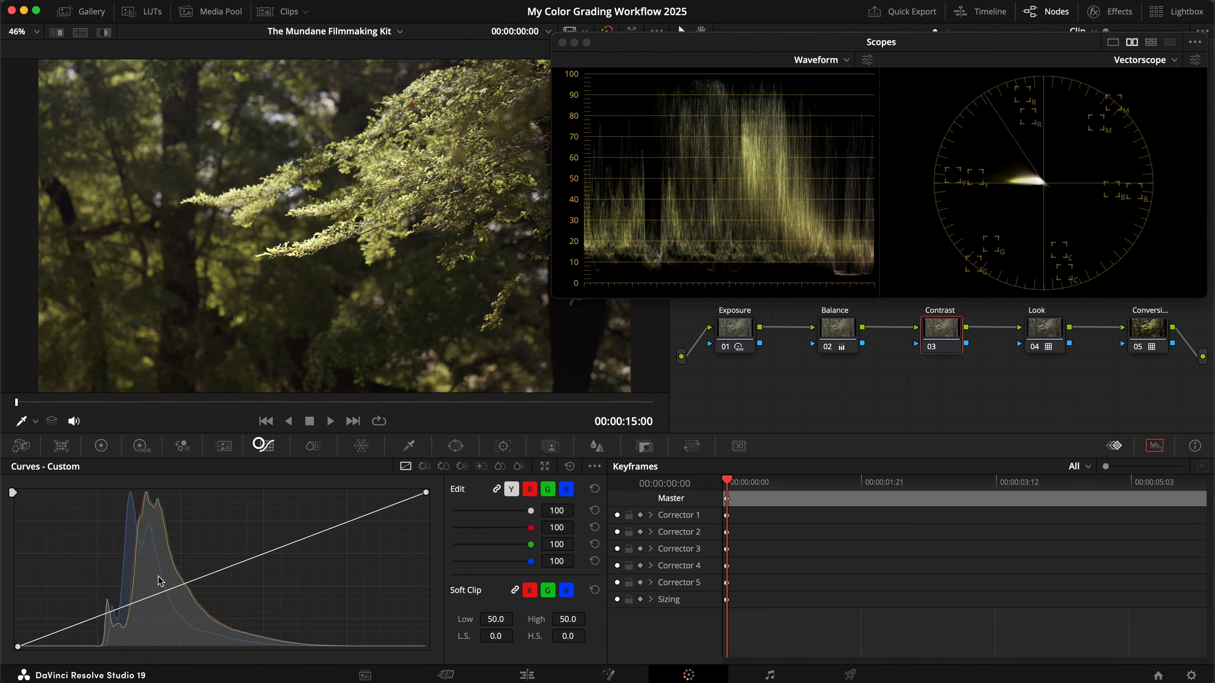
pyautogui.moveTo(100, 617); pyautogui.dragTo(99, 621)
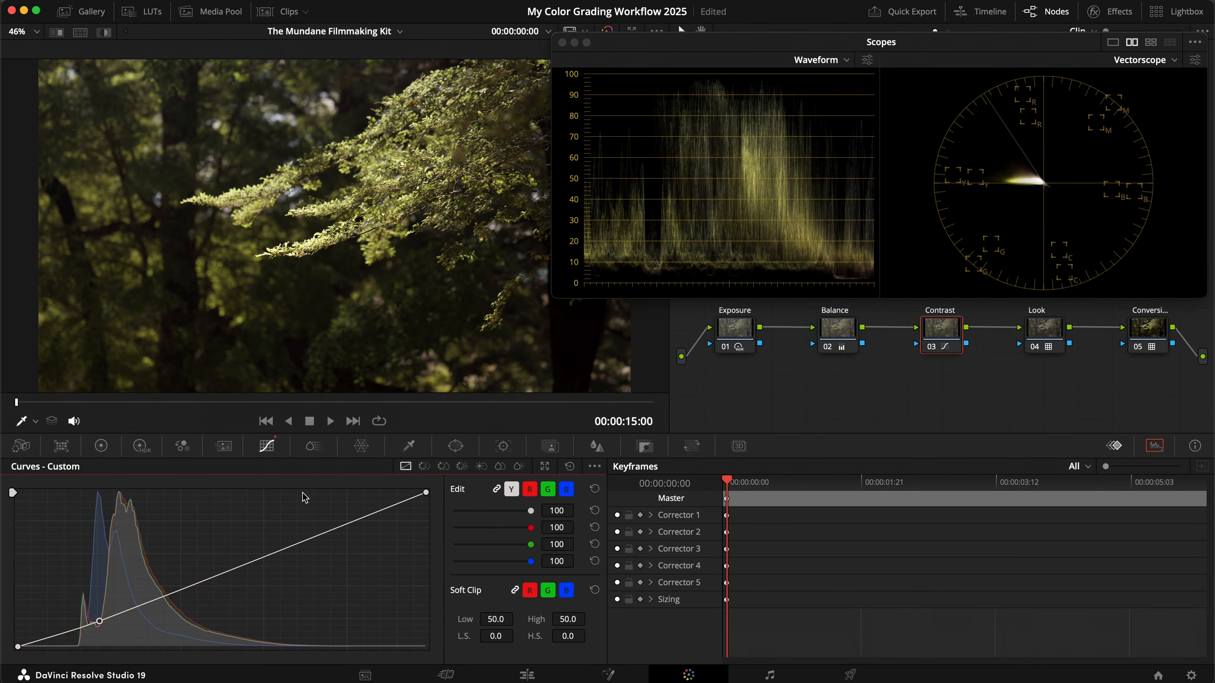
pyautogui.moveTo(338, 525); pyautogui.dragTo(350, 523)
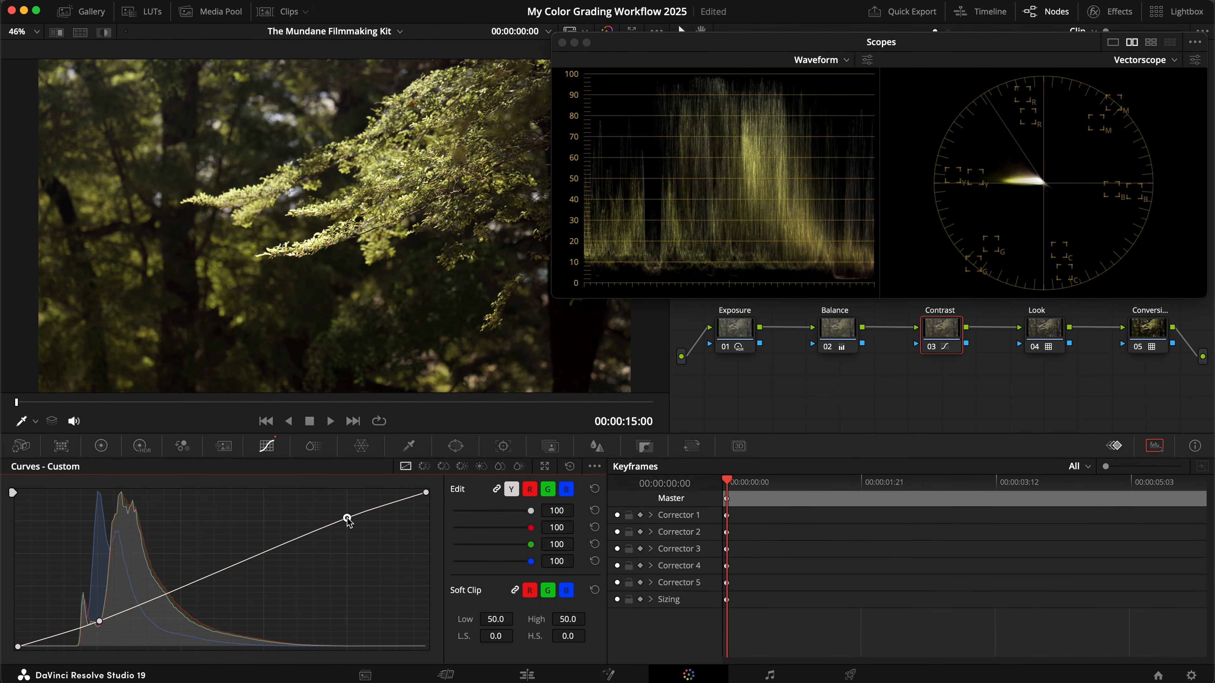
pyautogui.press('super+d')
pyautogui.press('super+d')
pyautogui.press('super+s')
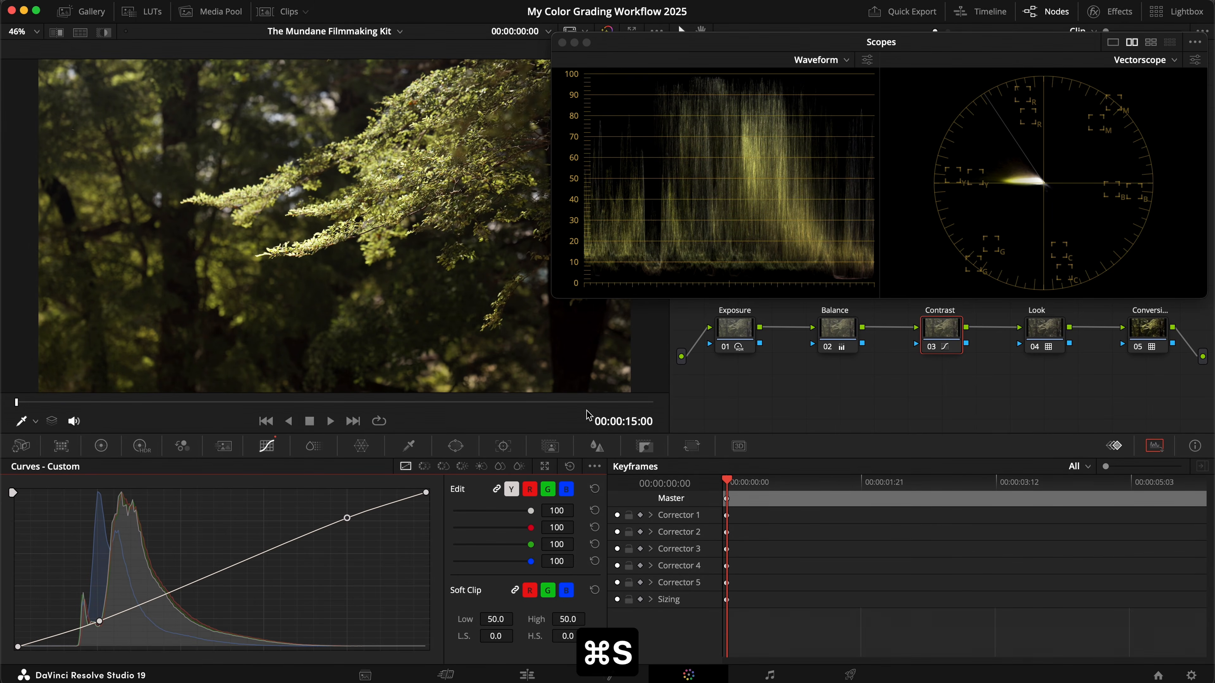
# - On the rock formation clip's Exposure node, lower the High Dynamic Range Global exposure to -1.00, compare before and after, and save
pyautogui.click(352, 420)
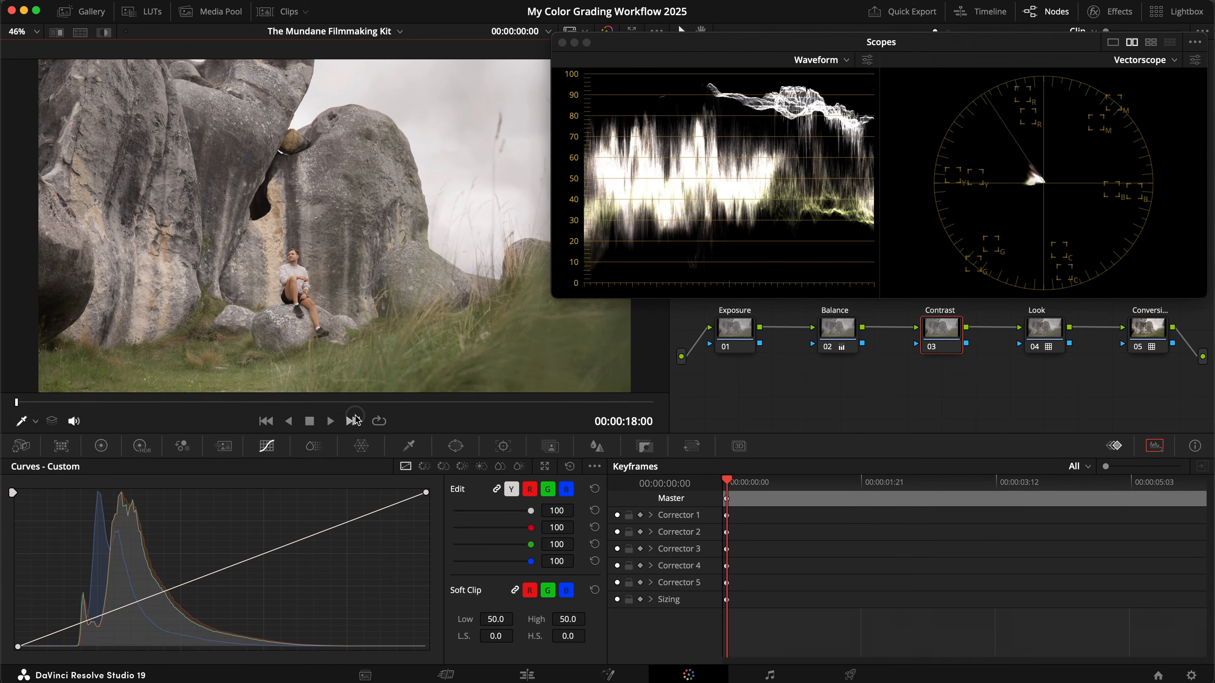
pyautogui.click(749, 329)
pyautogui.click(140, 445)
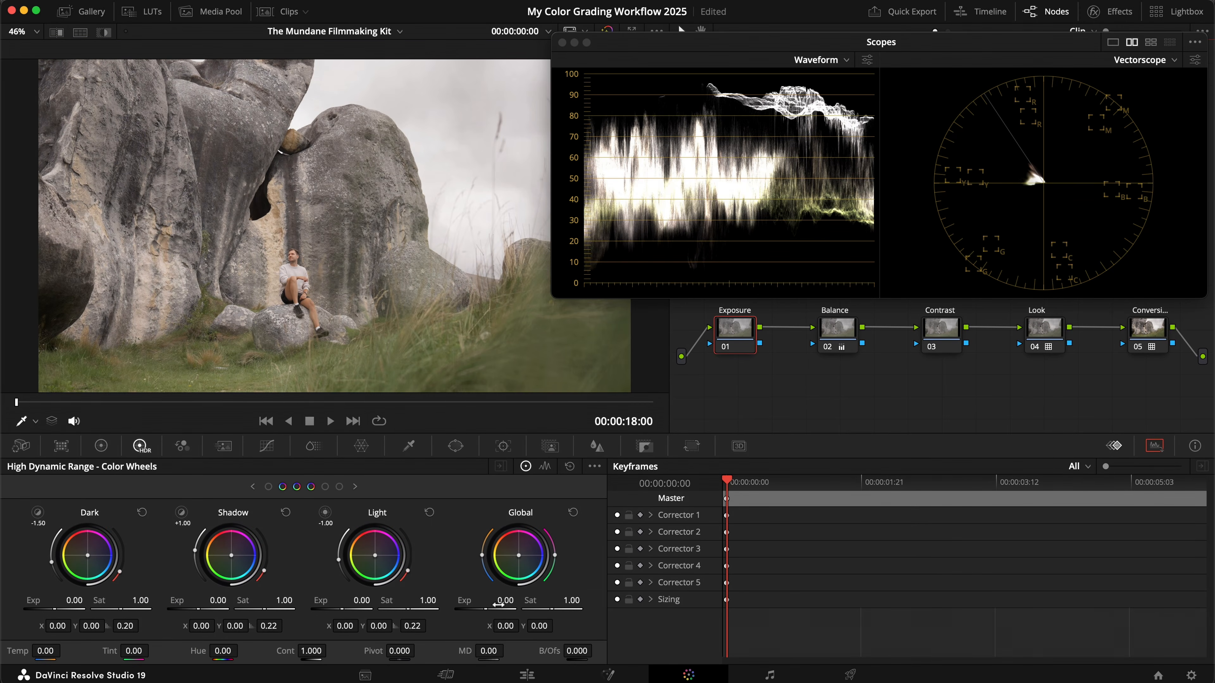
pyautogui.moveTo(501, 601); pyautogui.dragTo(220, 571)
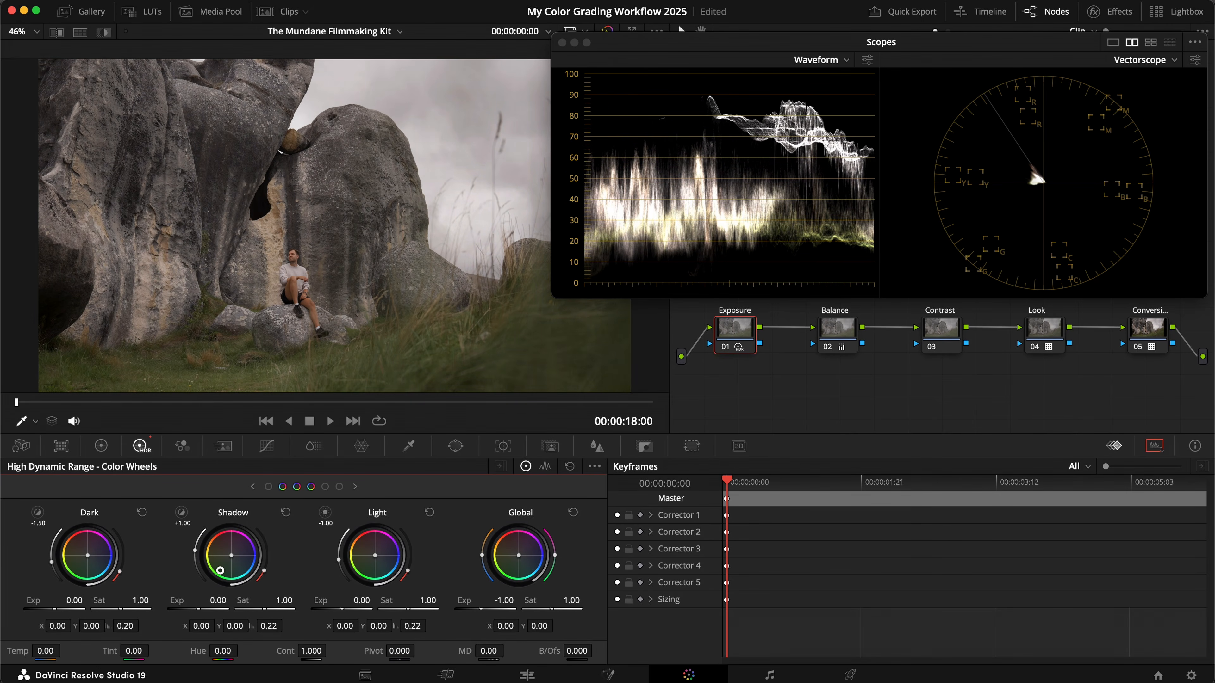
pyautogui.press('super+d')
pyautogui.press('super+d')
pyautogui.press('super+s')
# - On the rock formation clip's Balance node, cool the Gain to red 0.92, green 1.02 and blue 1.08, and save
pyautogui.click(853, 330)
pyautogui.press('b')
pyautogui.press('b')
pyautogui.scroll(5, 269, 310)
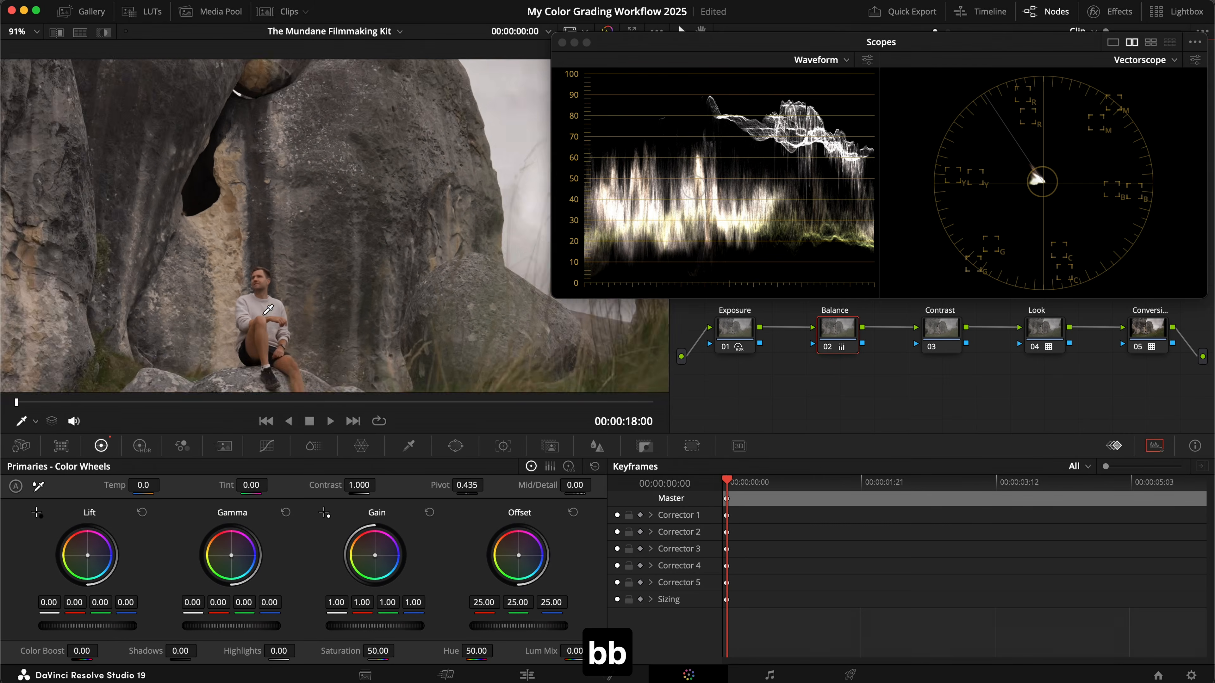
pyautogui.scroll(-5, 268, 310)
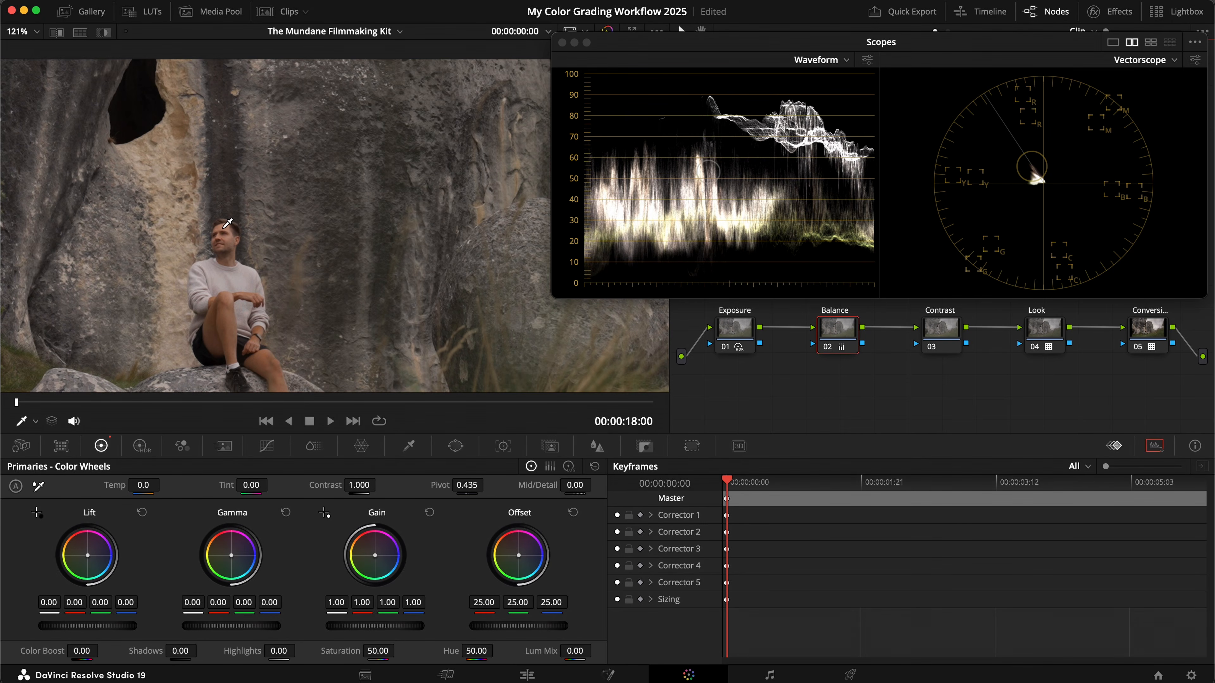
pyautogui.moveTo(377, 557); pyautogui.dragTo(380, 563)
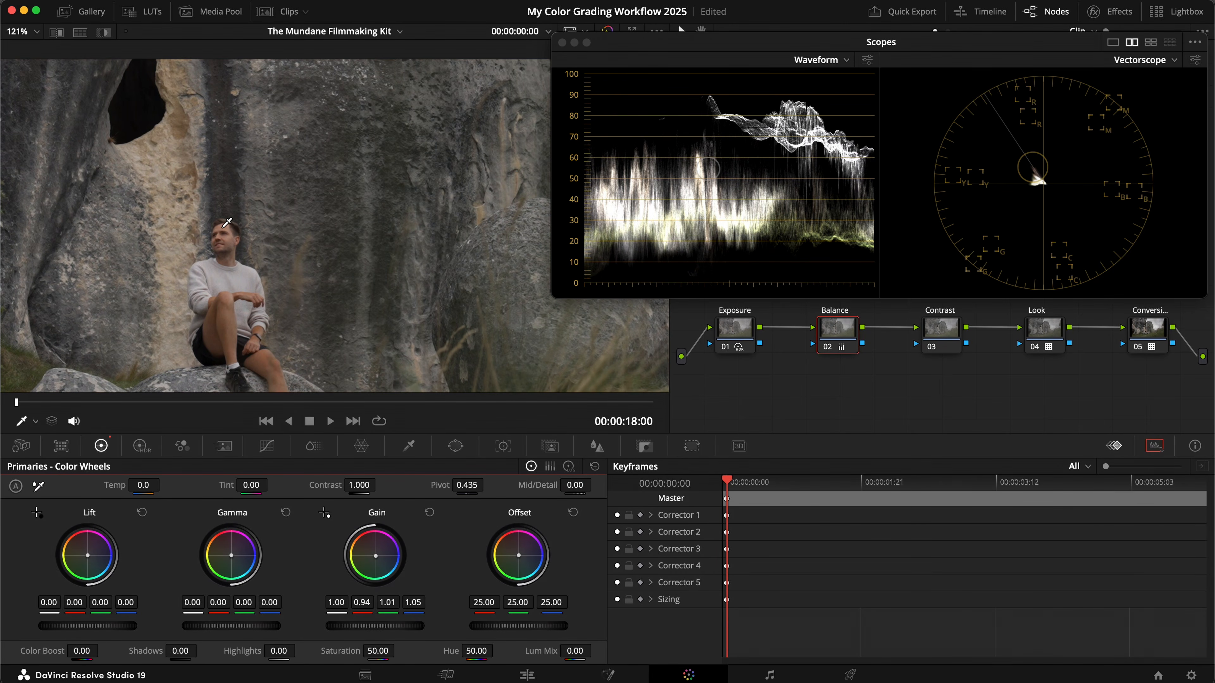
pyautogui.moveTo(376, 556); pyautogui.dragTo(379, 558)
pyautogui.press('super+s')
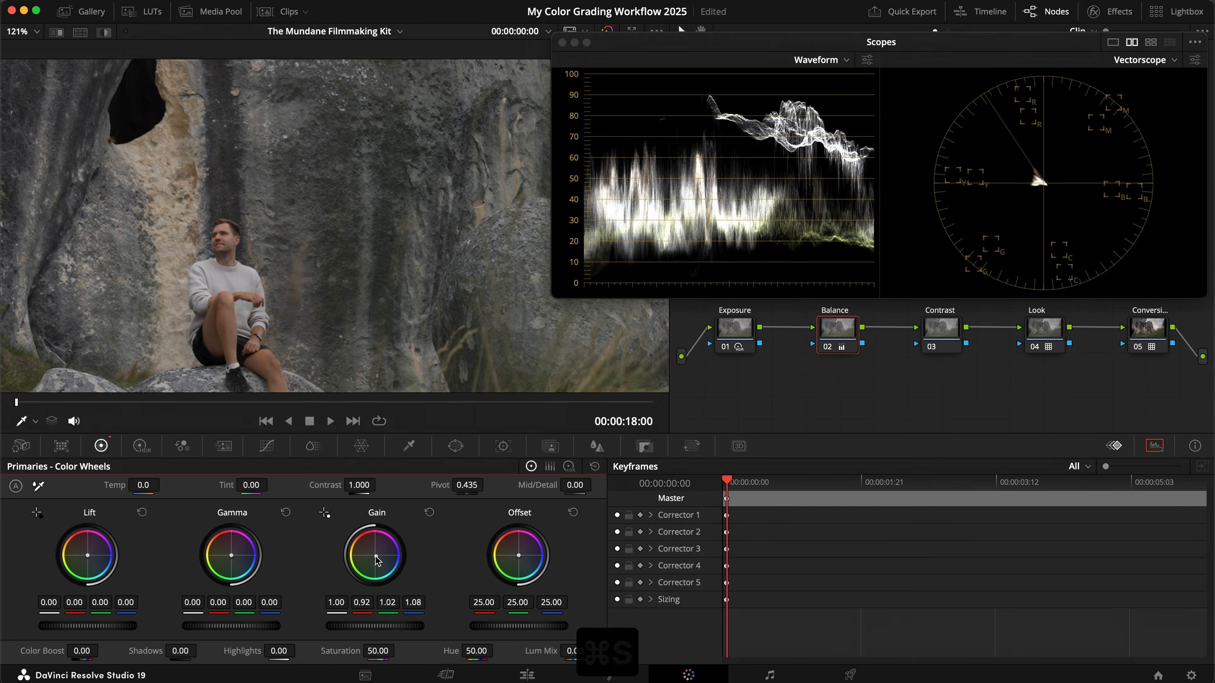
# - Compare the rock formation clip with its Balance node off and on, both up close and in full frame, and save
pyautogui.press('super+d')
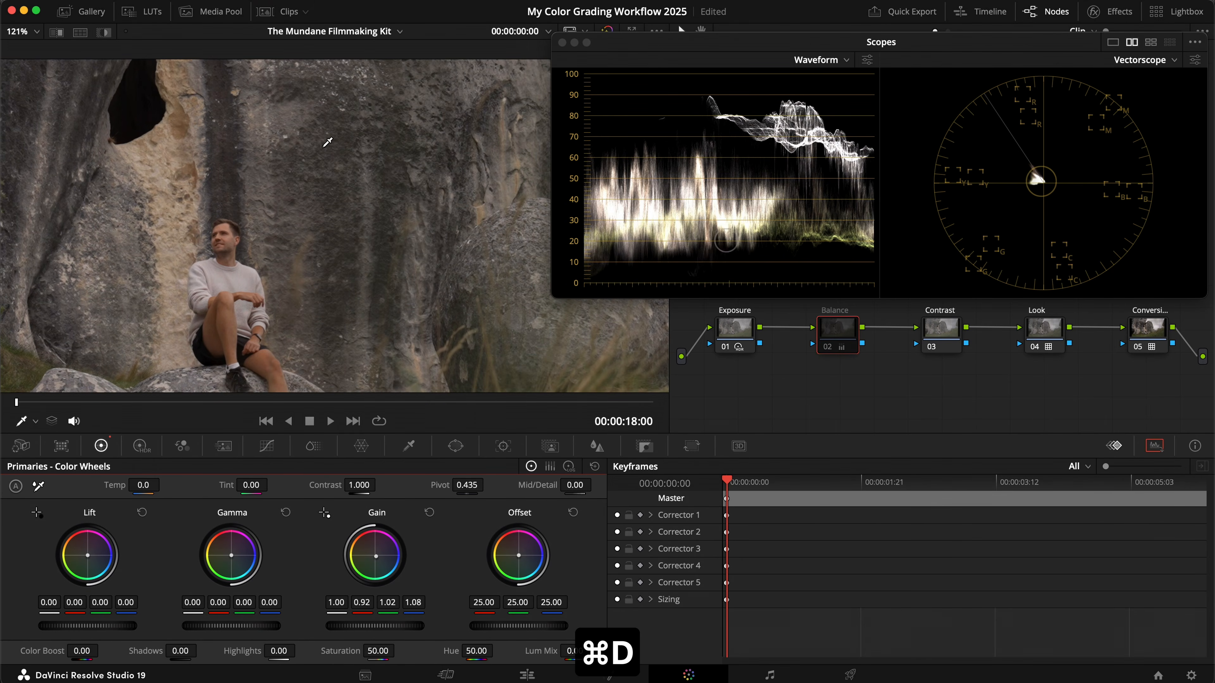
pyautogui.press('super+d')
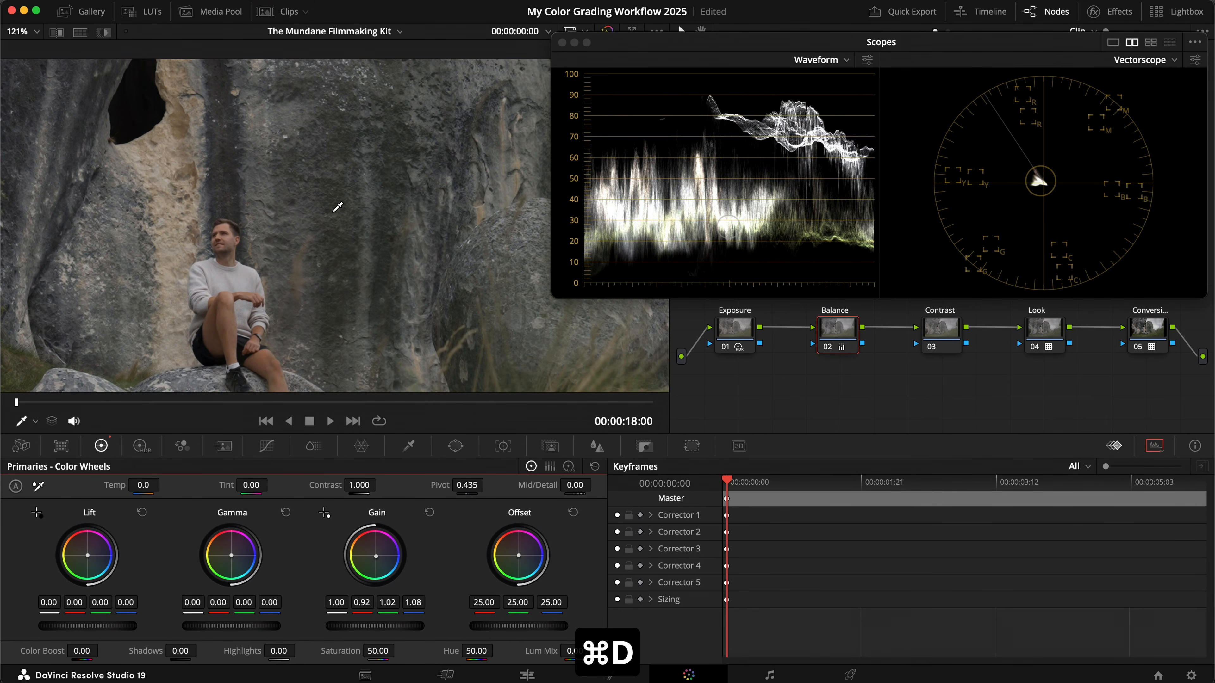
pyautogui.scroll(-5, 338, 206)
pyautogui.press('super+s')
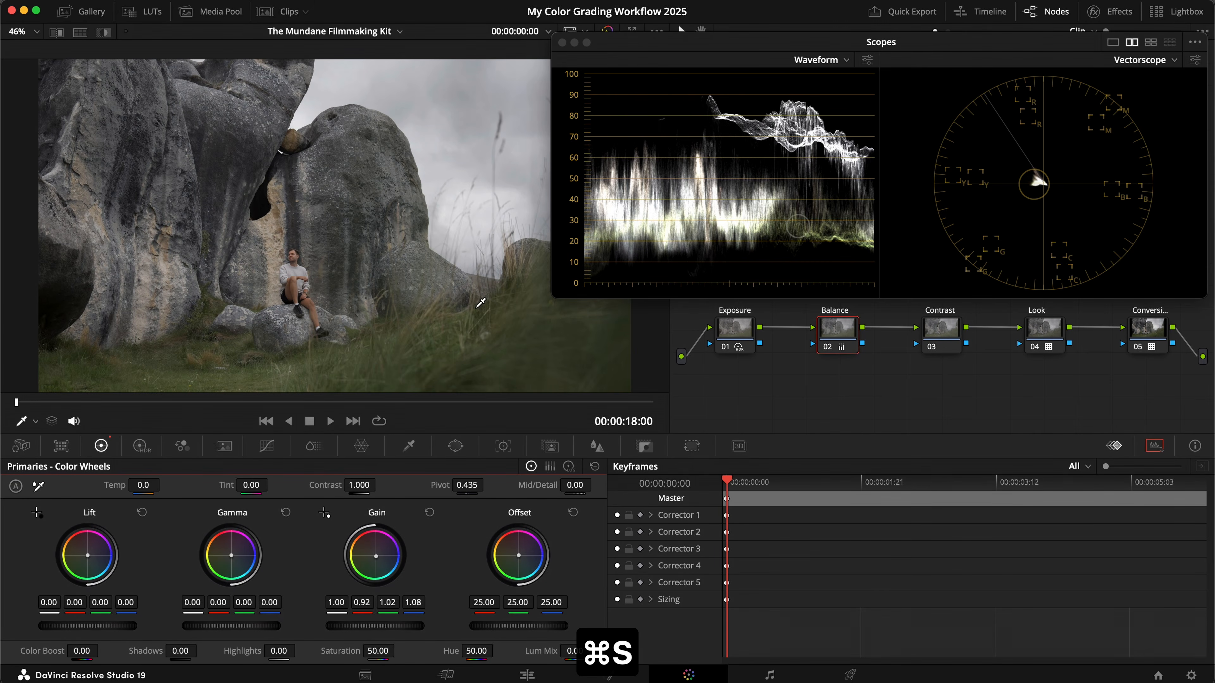
pyautogui.press('super+d')
pyautogui.press('super+d')
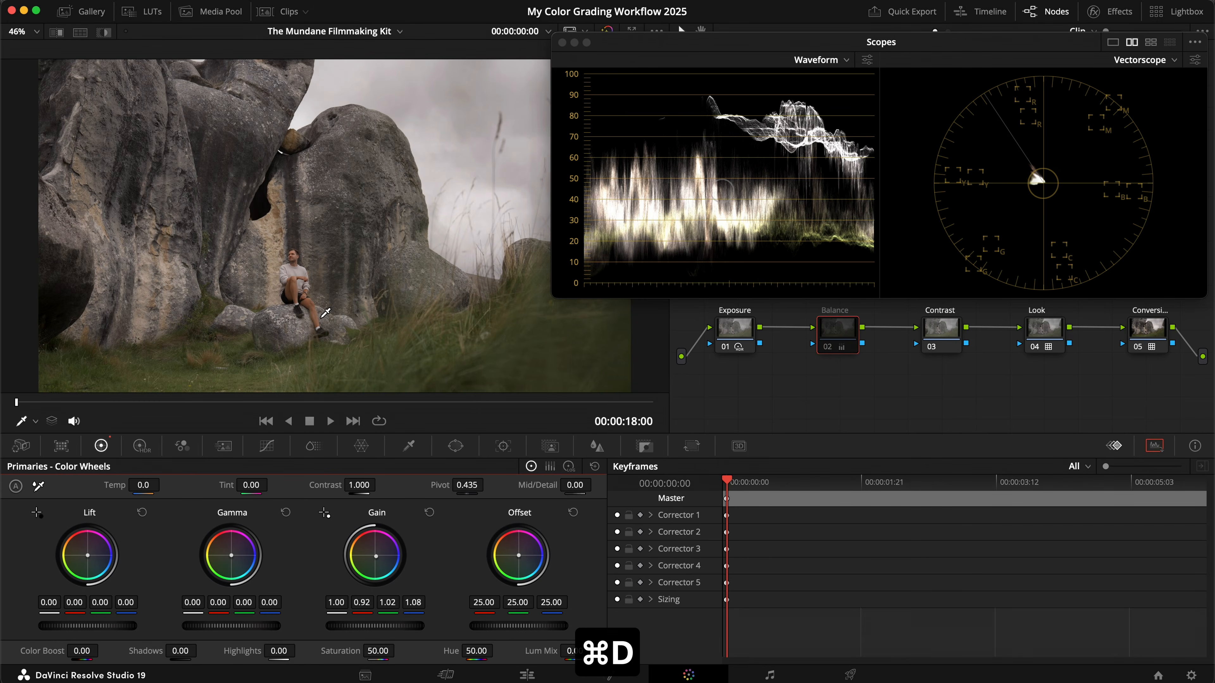
pyautogui.press('super+s')
# - On the rock formation clip's Contrast node, lower the custom curve's shadows and raise its highlights, compare before and after full screen, and save
pyautogui.click(941, 334)
pyautogui.click(267, 446)
pyautogui.moveTo(98, 616); pyautogui.dragTo(98, 623)
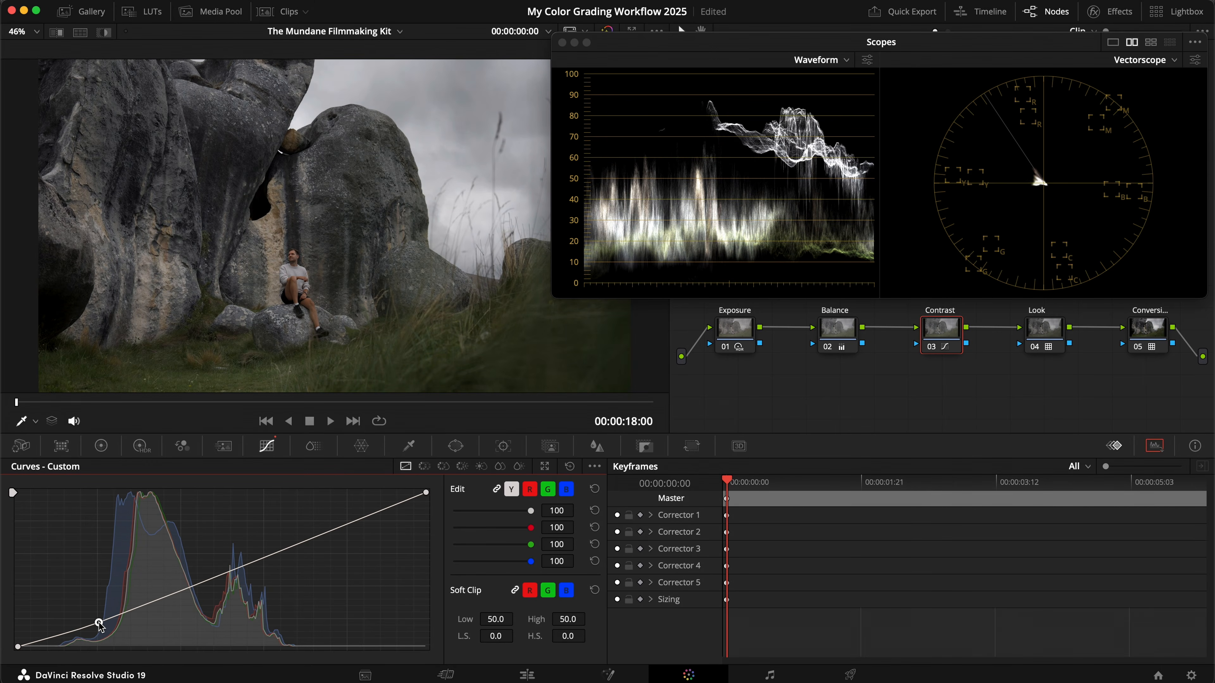
pyautogui.moveTo(98, 623); pyautogui.dragTo(98, 623)
pyautogui.moveTo(352, 522); pyautogui.dragTo(310, 524)
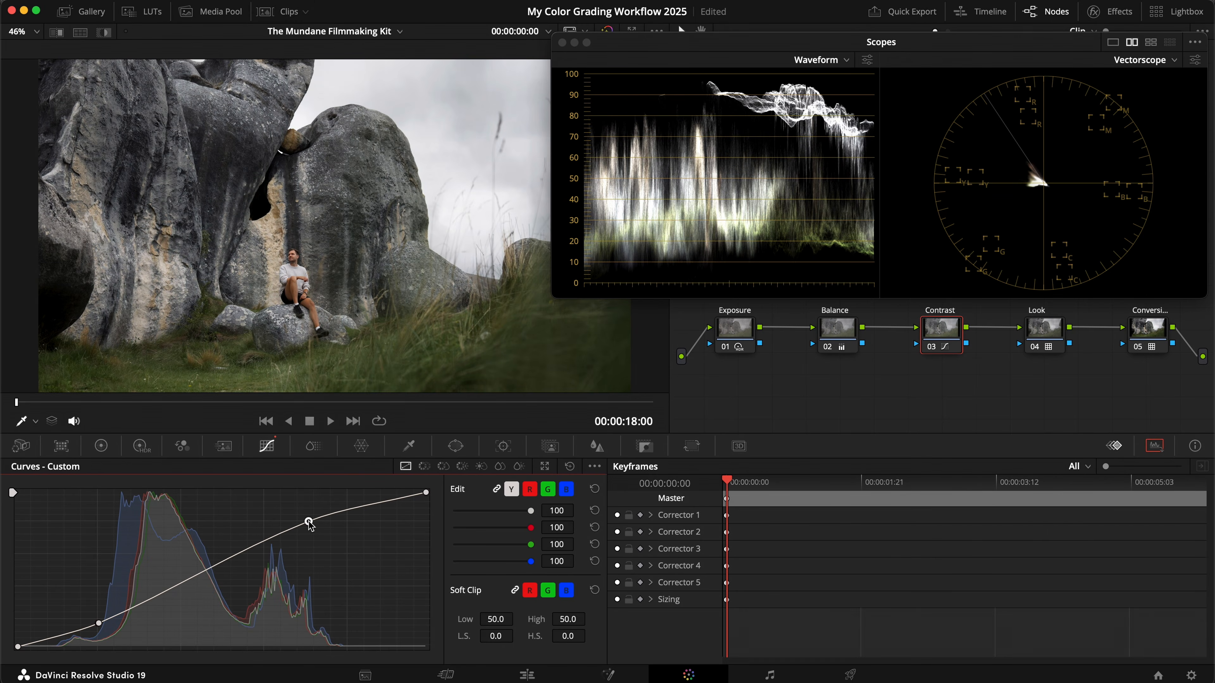
pyautogui.press('super+f')
pyautogui.press('super+d')
pyautogui.press('super+d')
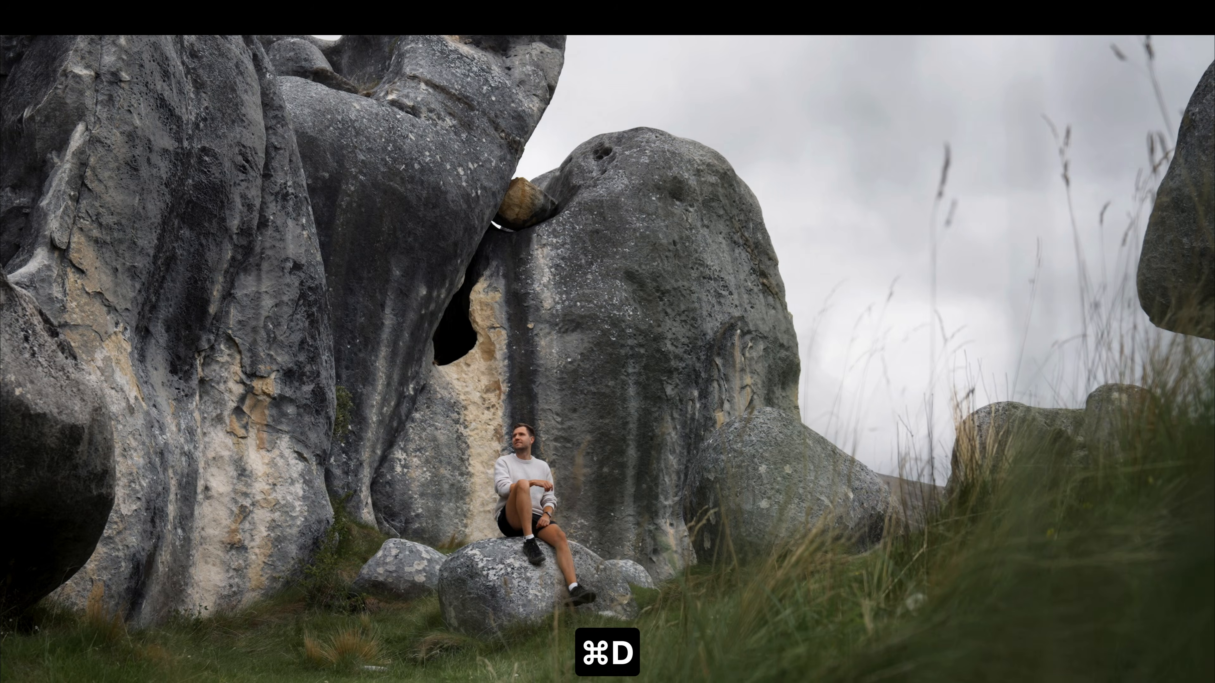
pyautogui.press('Escape')
pyautogui.press('super+s')
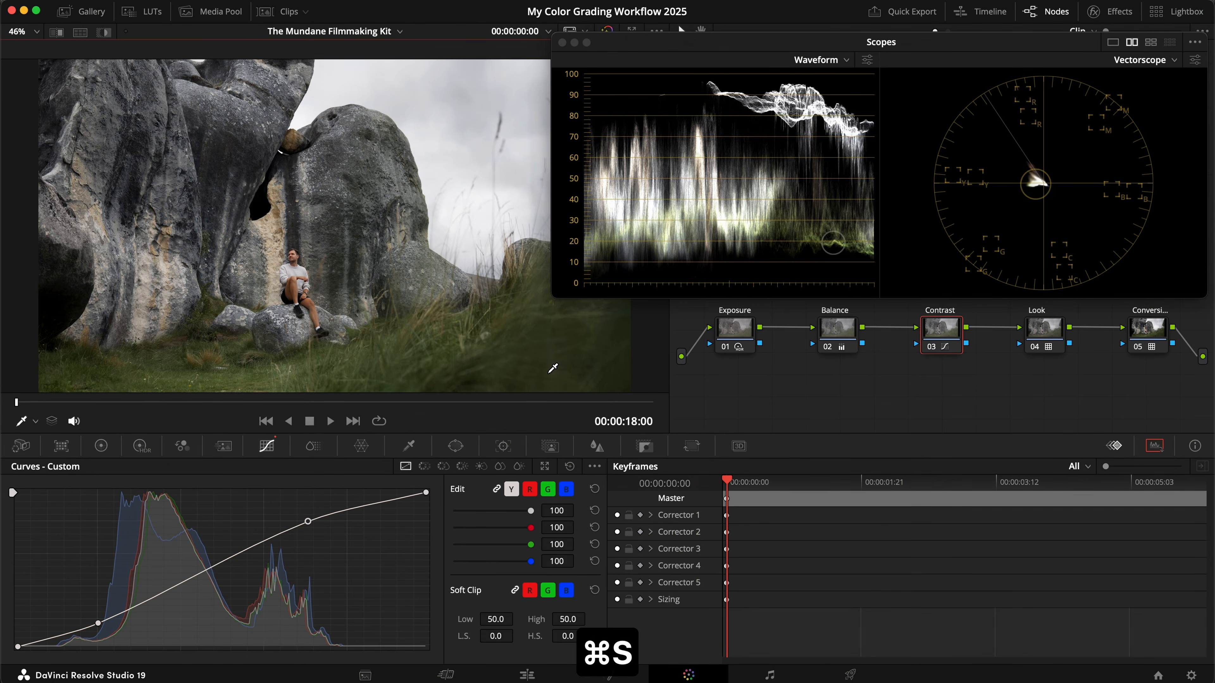
# - Skip ahead to the train clip at 00:00:24:00, lower its Exposure node's High Dynamic Range Global exposure to -1.00, and save
pyautogui.click(353, 422)
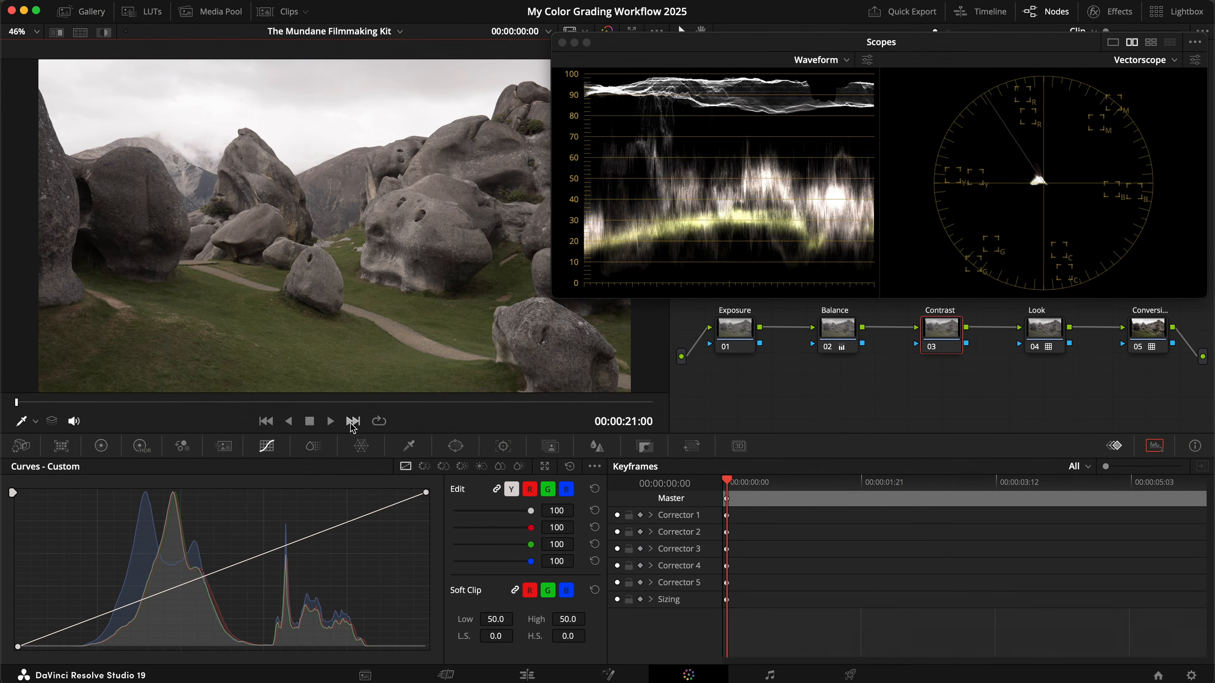
pyautogui.click(352, 422)
pyautogui.click(807, 395)
pyautogui.click(739, 327)
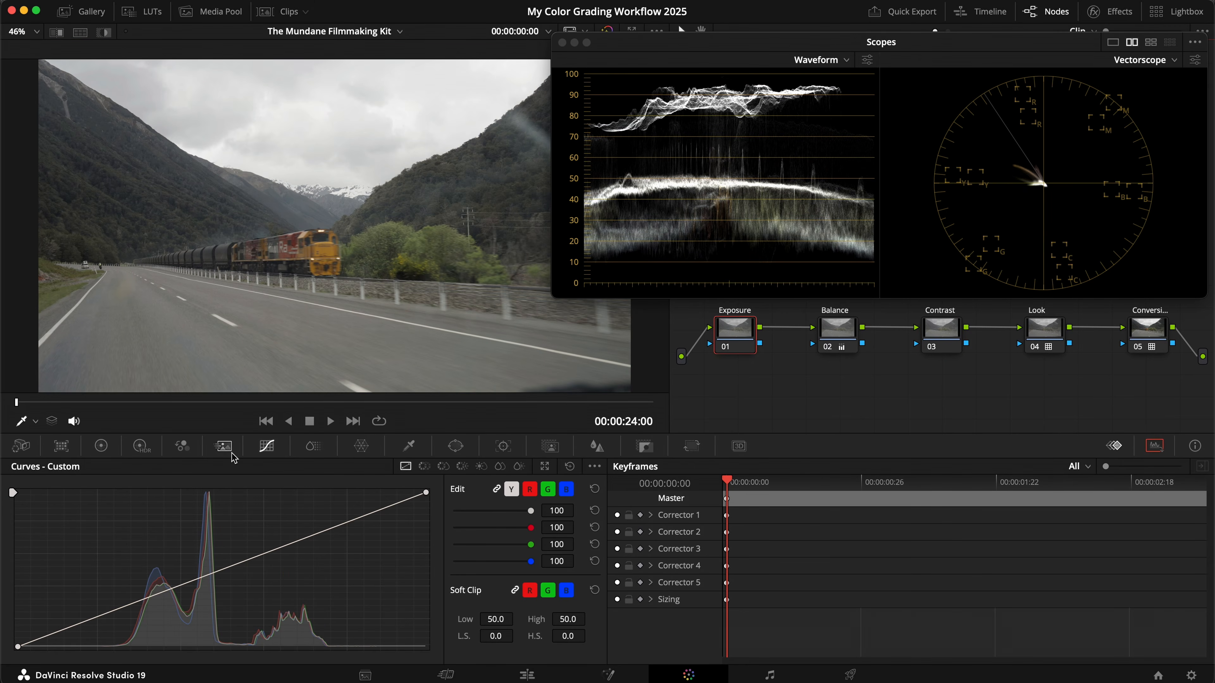
pyautogui.click(141, 446)
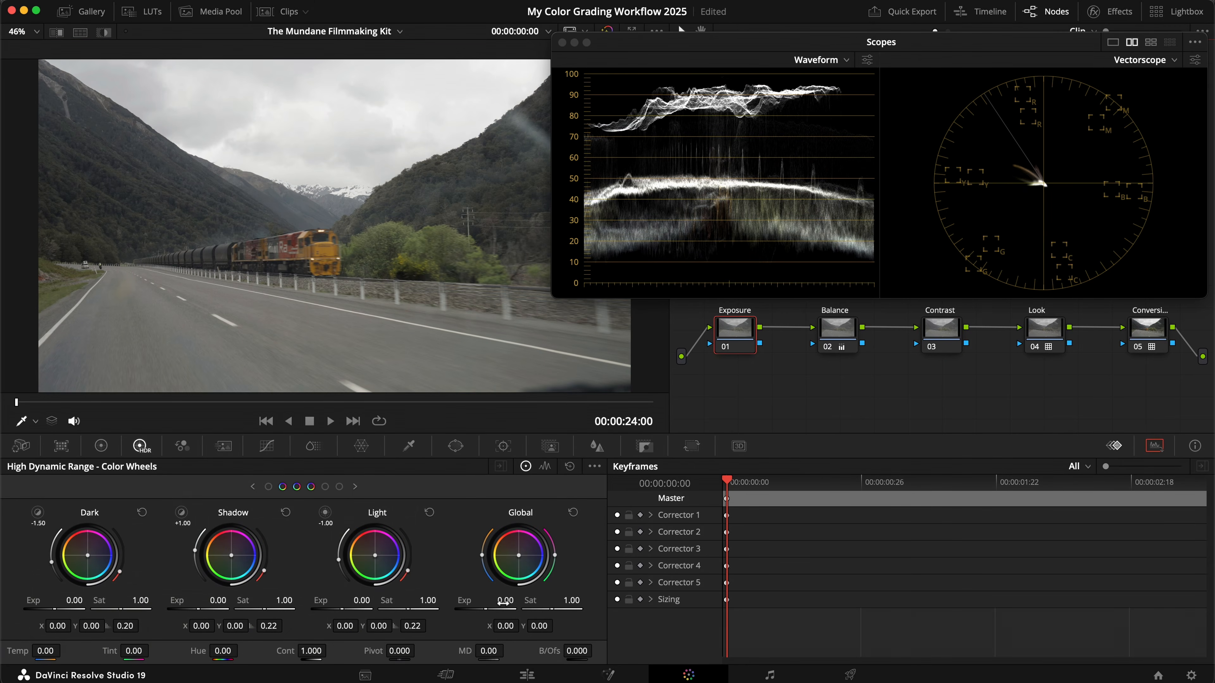
pyautogui.moveTo(476, 603); pyautogui.dragTo(222, 599)
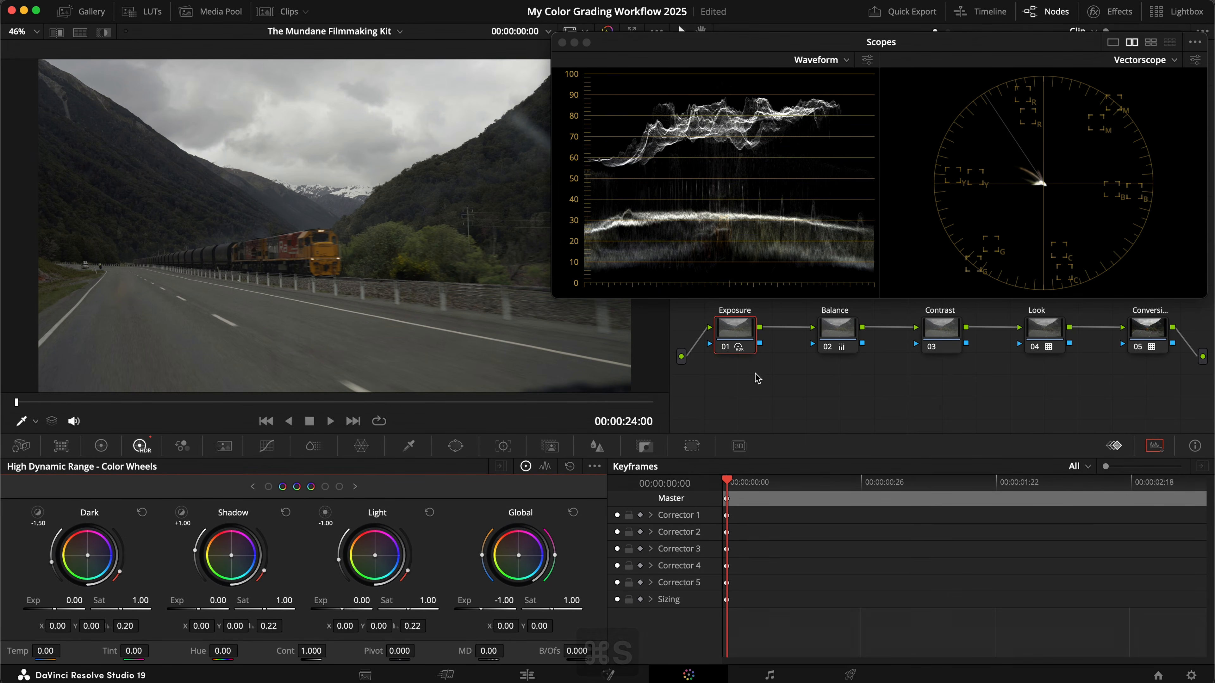
pyautogui.press('super+s')
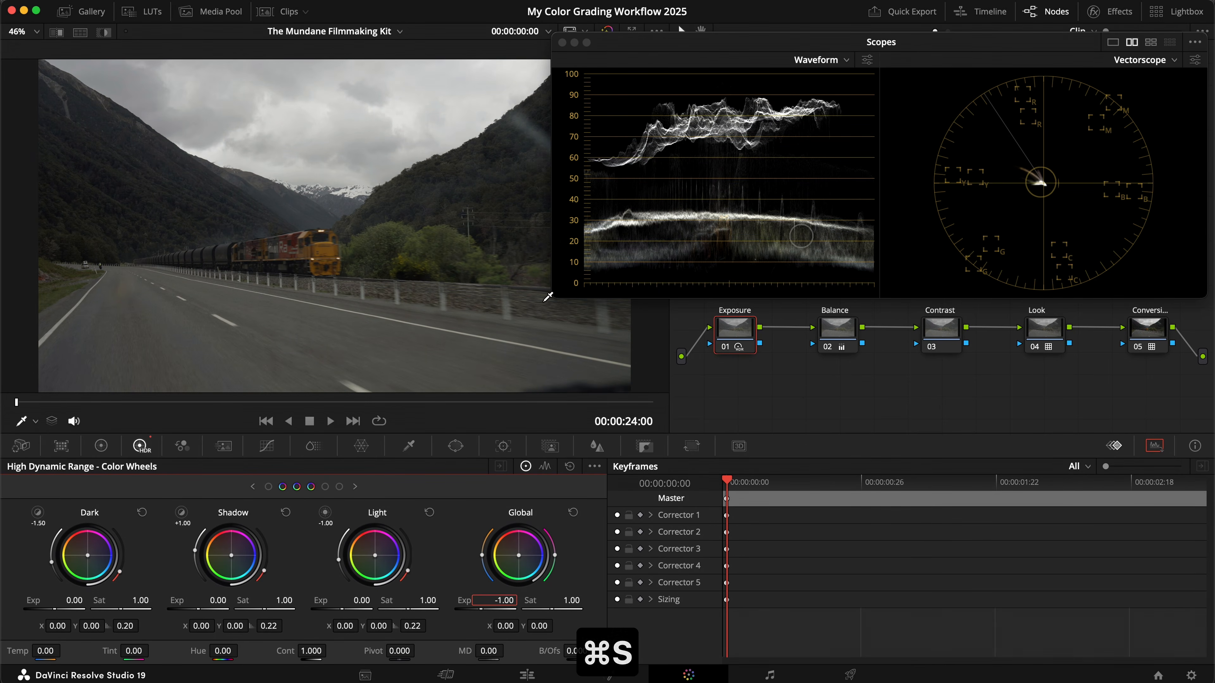
# - On the train clip's Balance node, cool the Gain to red 0.98, green 1.00 and blue 1.04, compare before and after, and save
pyautogui.click(838, 326)
pyautogui.click(531, 466)
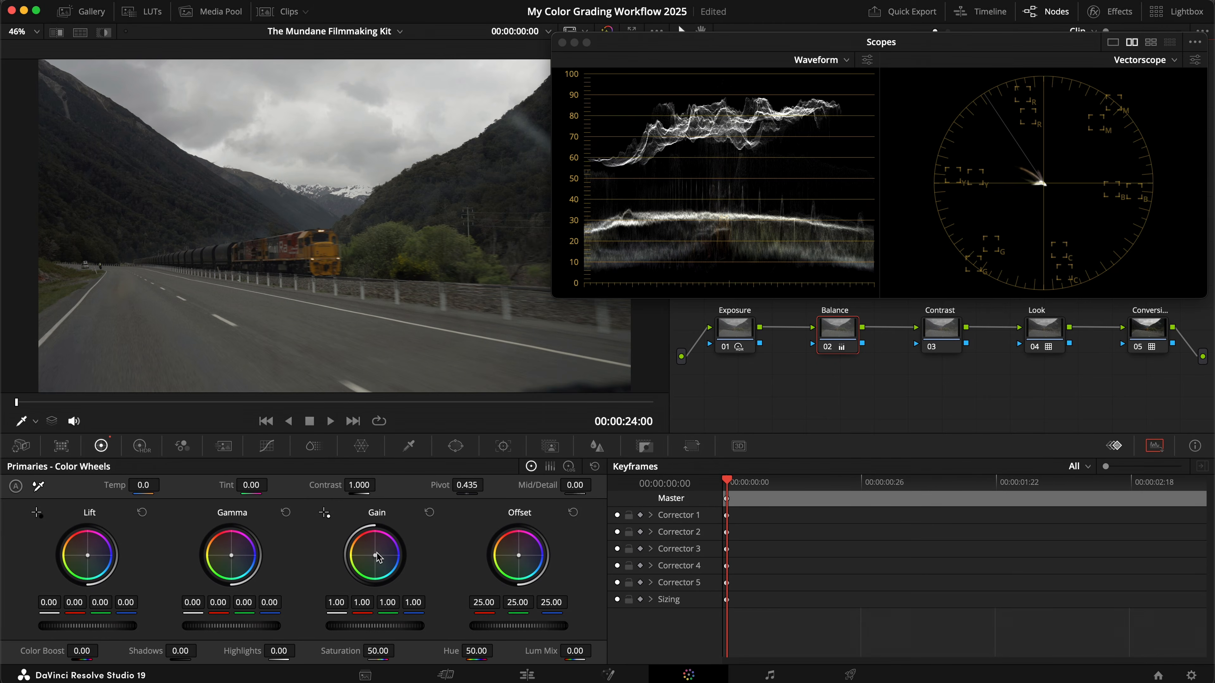
pyautogui.moveTo(377, 555); pyautogui.dragTo(381, 558)
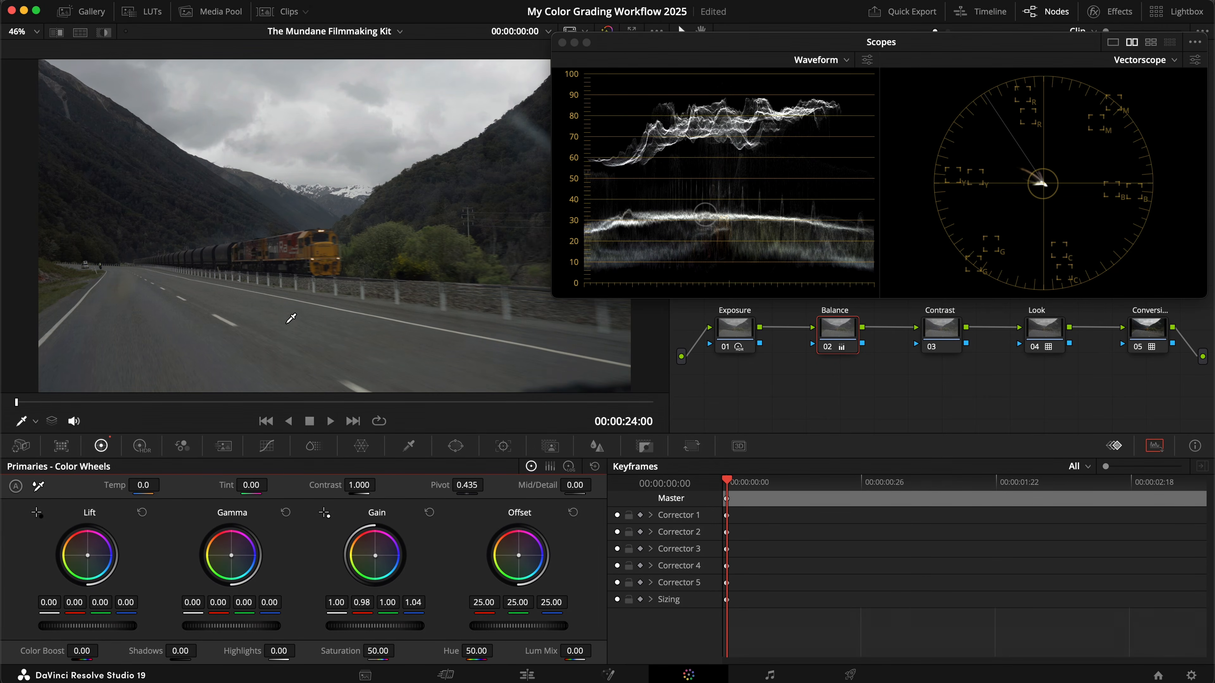
pyautogui.press('super+d')
pyautogui.press('super+d')
pyautogui.press('super+s')
# - On the train clip's Contrast node, lower the custom curve's shadows and raise its highlights, compare before and after, and save
pyautogui.click(940, 337)
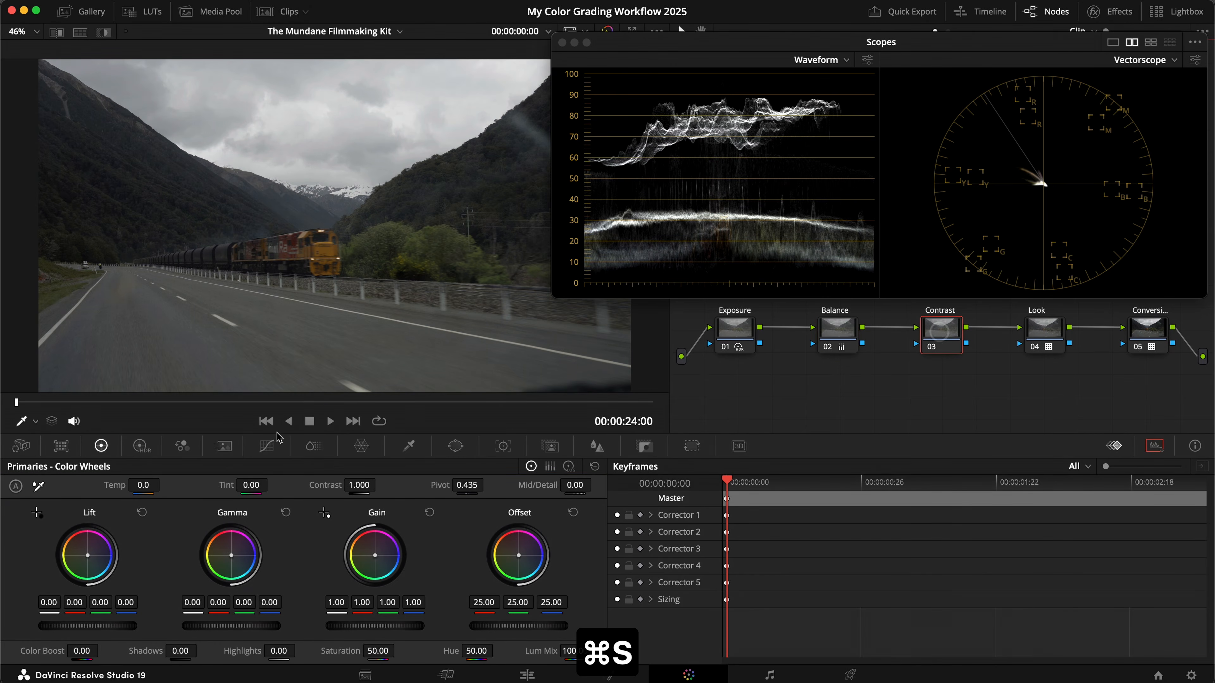
pyautogui.click(266, 445)
pyautogui.moveTo(97, 619); pyautogui.dragTo(98, 623)
pyautogui.moveTo(347, 523); pyautogui.dragTo(317, 521)
pyautogui.press('super+d')
pyautogui.press('super+d')
pyautogui.press('super+s')
pyautogui.press('super+d')
pyautogui.press('super+d')
pyautogui.press('super+s')
# - Preview the Muted, Nostalgic and Cinema LUTs from 02_Cinematic LUTs on the train clip's Look node, and save
pyautogui.click(1059, 335)
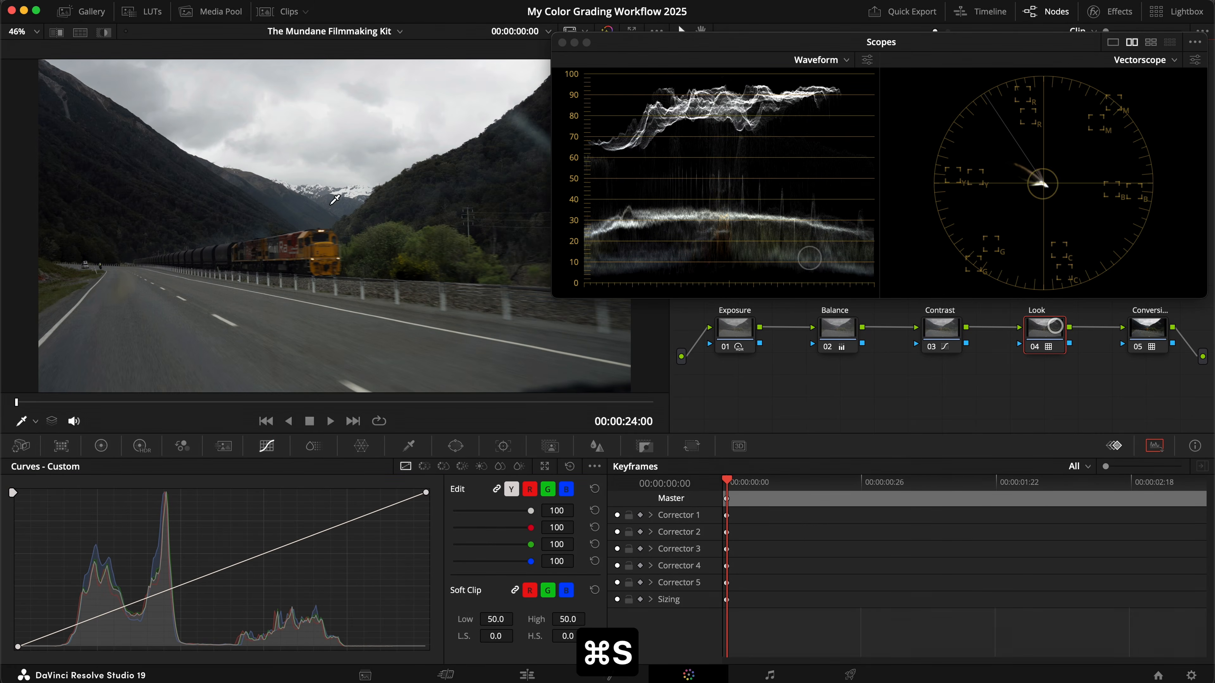
pyautogui.click(129, 12)
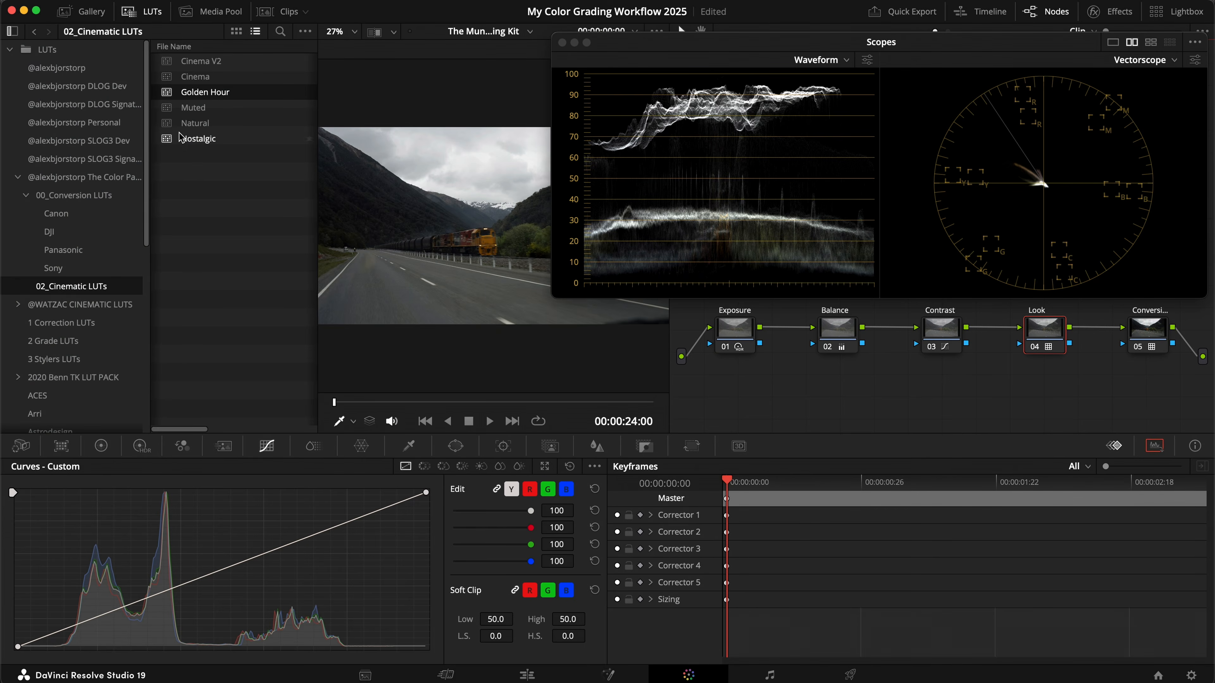
pyautogui.click(169, 109)
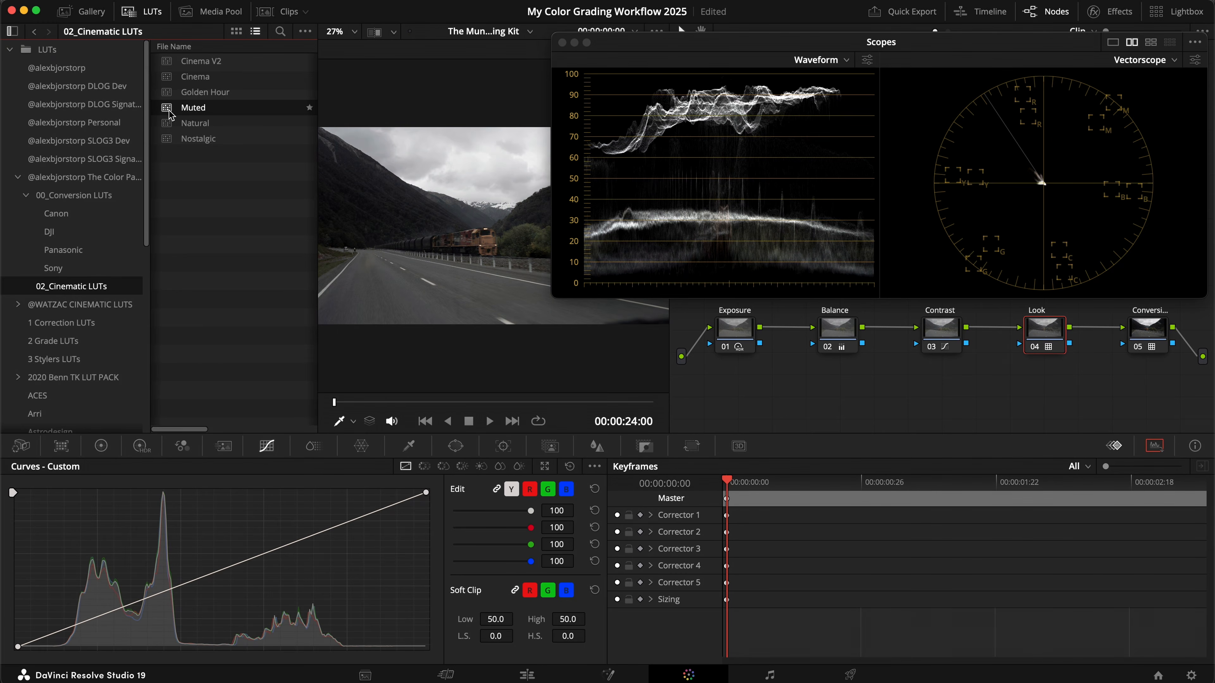
pyautogui.click(170, 139)
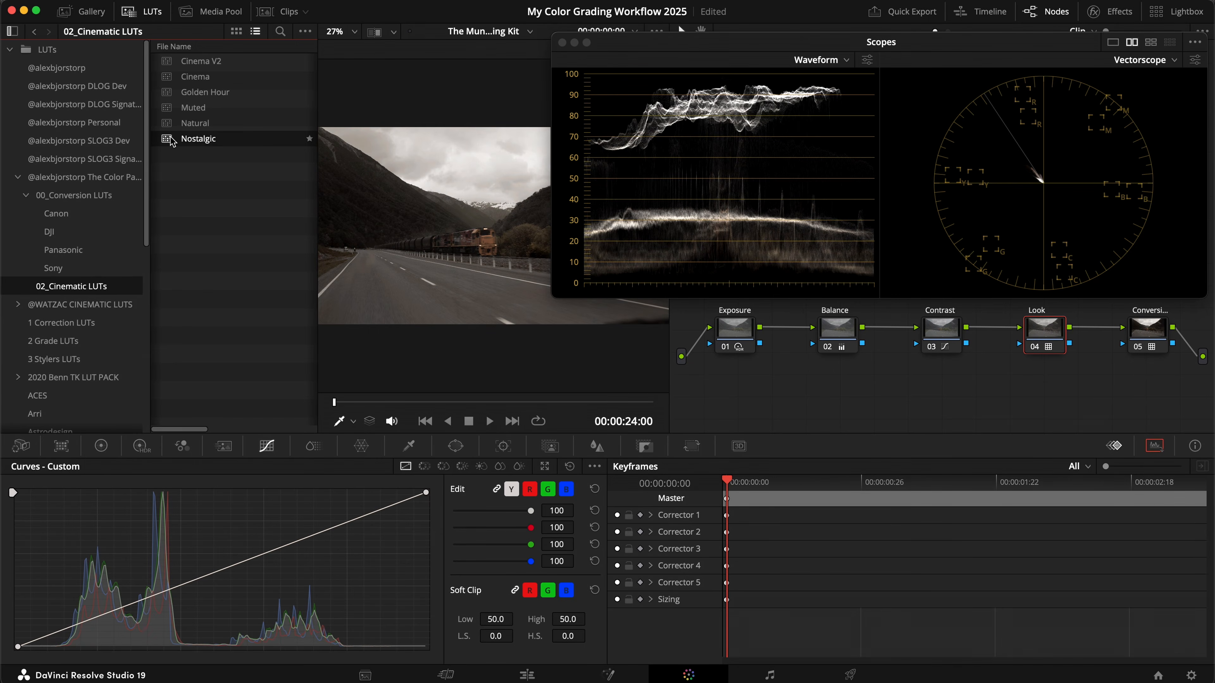
pyautogui.click(169, 80)
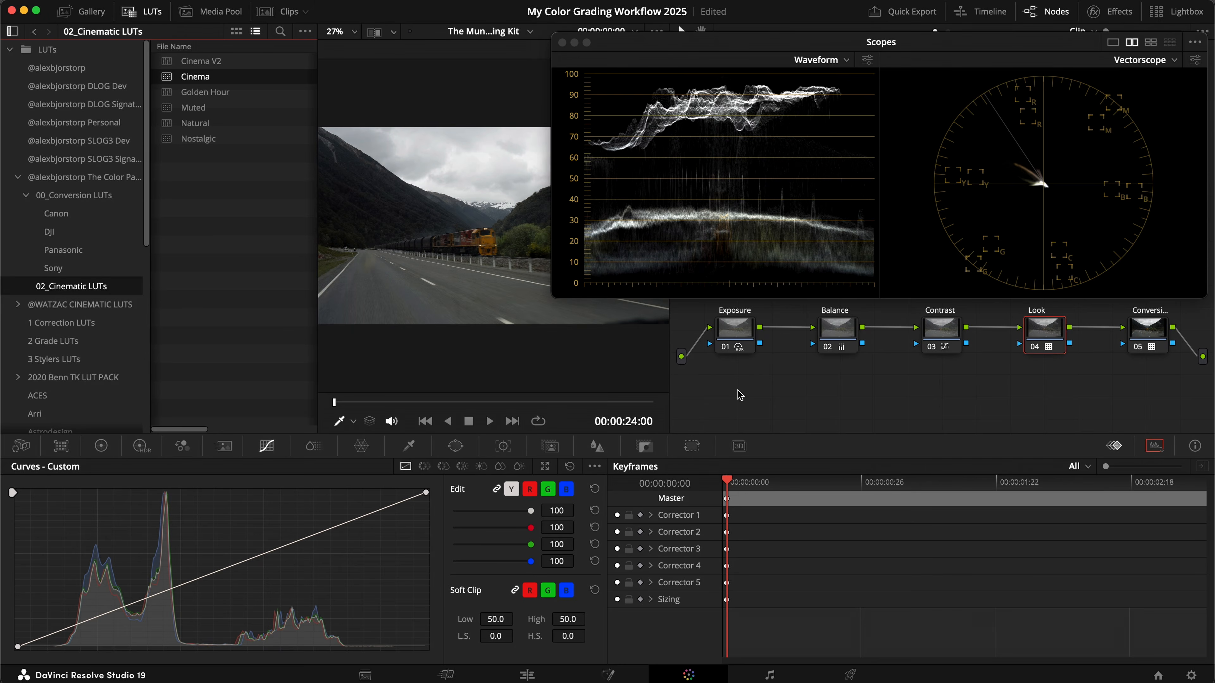
pyautogui.click(142, 11)
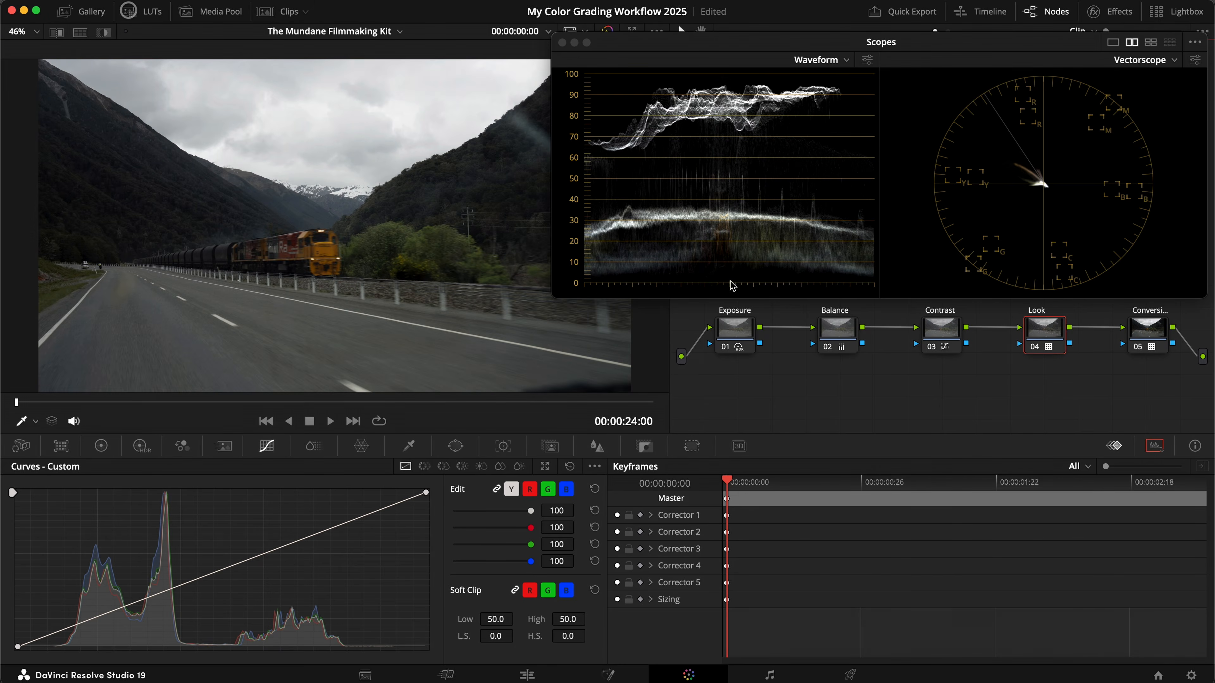
pyautogui.press('super+s')
# - Skip ahead to the waterfall clip at 00:00:30:00, lower its Exposure node's High Dynamic Range Global exposure to -0.75, compare before and after, and save
pyautogui.click(359, 421)
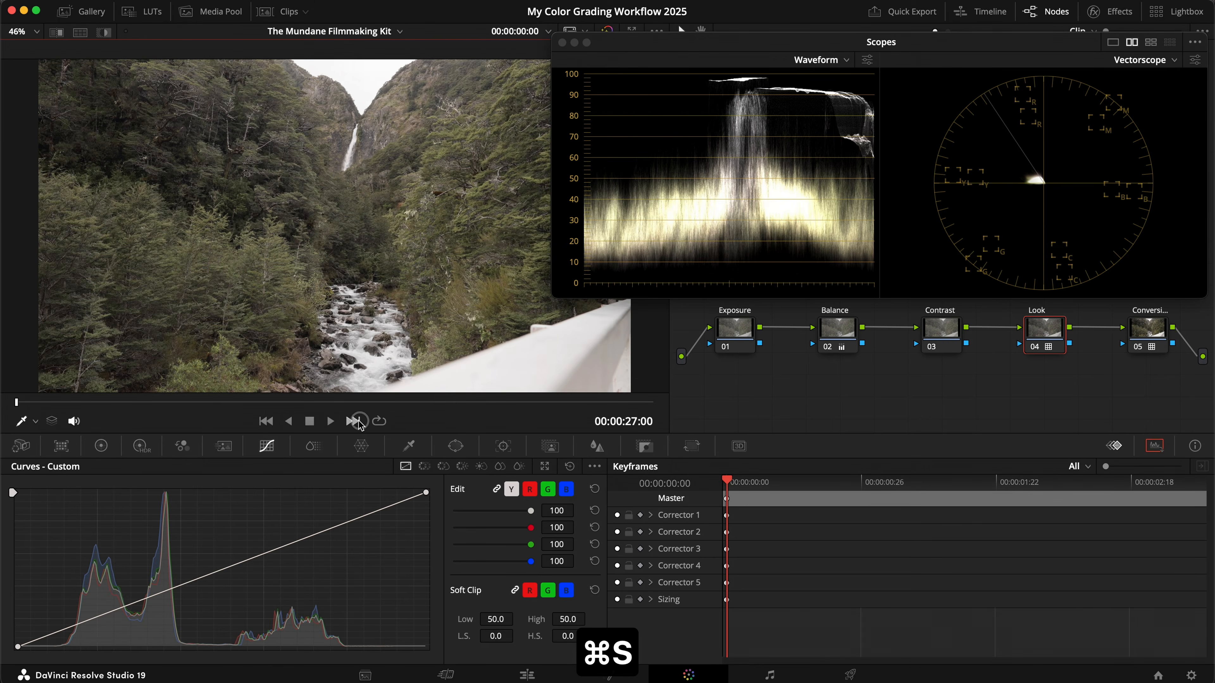
pyautogui.click(354, 421)
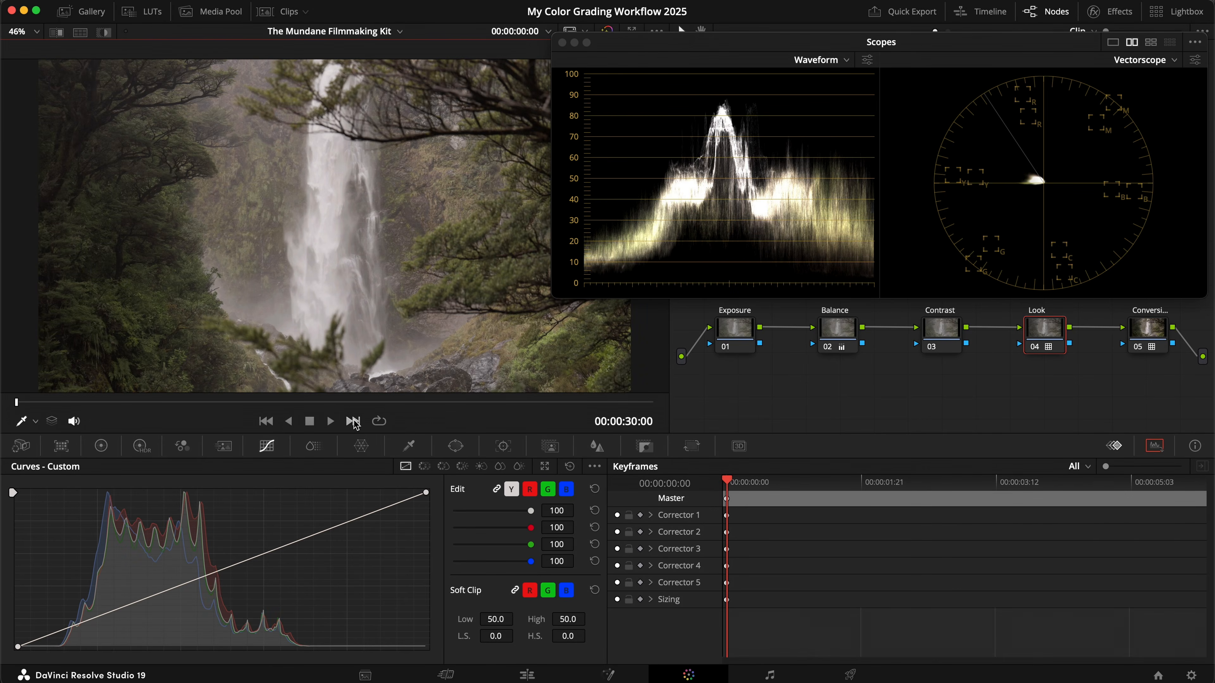
pyautogui.click(723, 345)
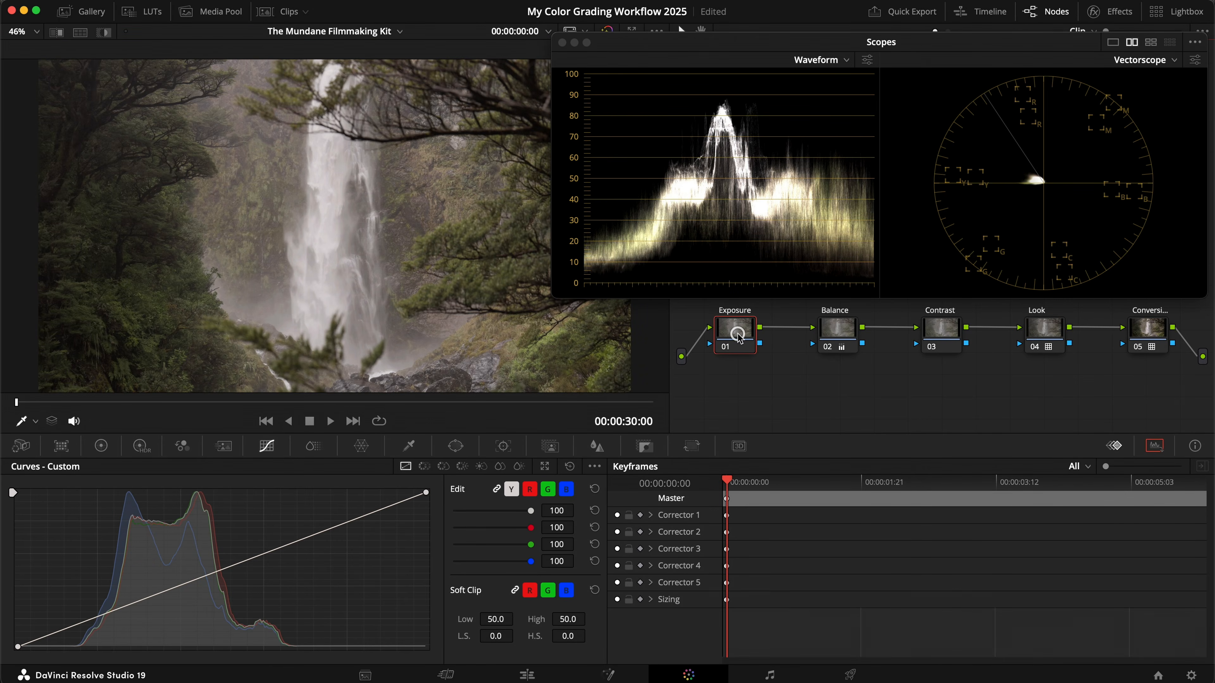
pyautogui.click(140, 446)
pyautogui.moveTo(512, 603); pyautogui.dragTo(311, 601)
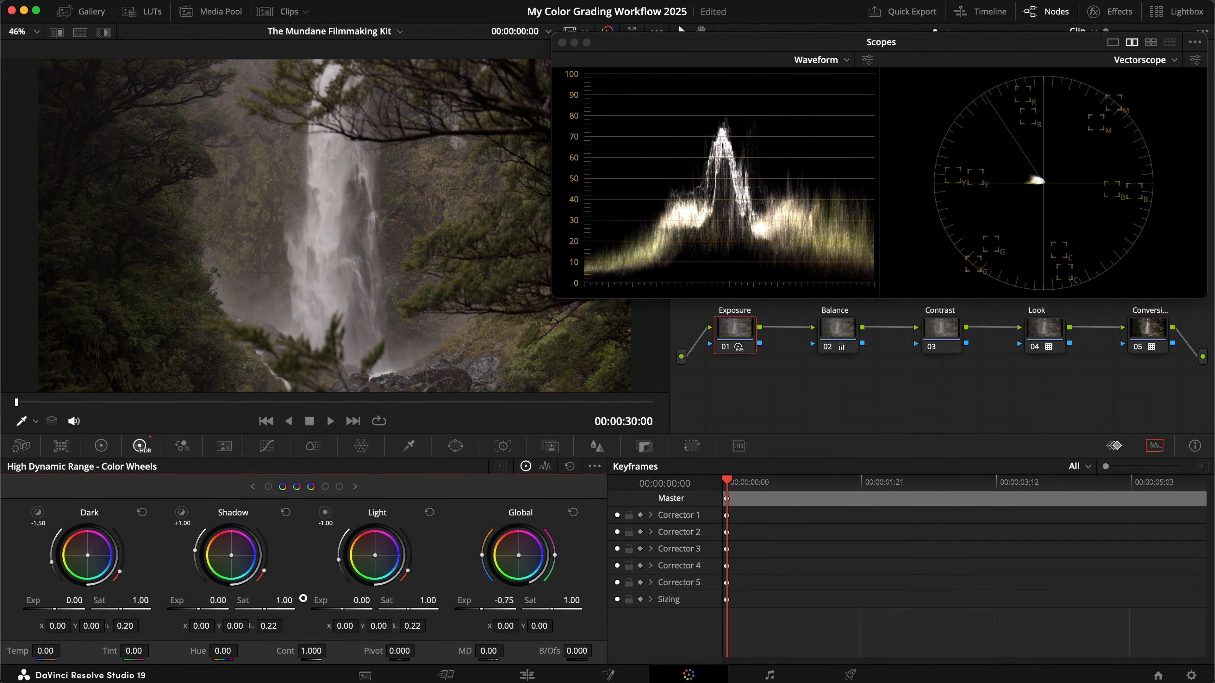
pyautogui.press('super+d')
pyautogui.press('super+d')
pyautogui.press('super+s')
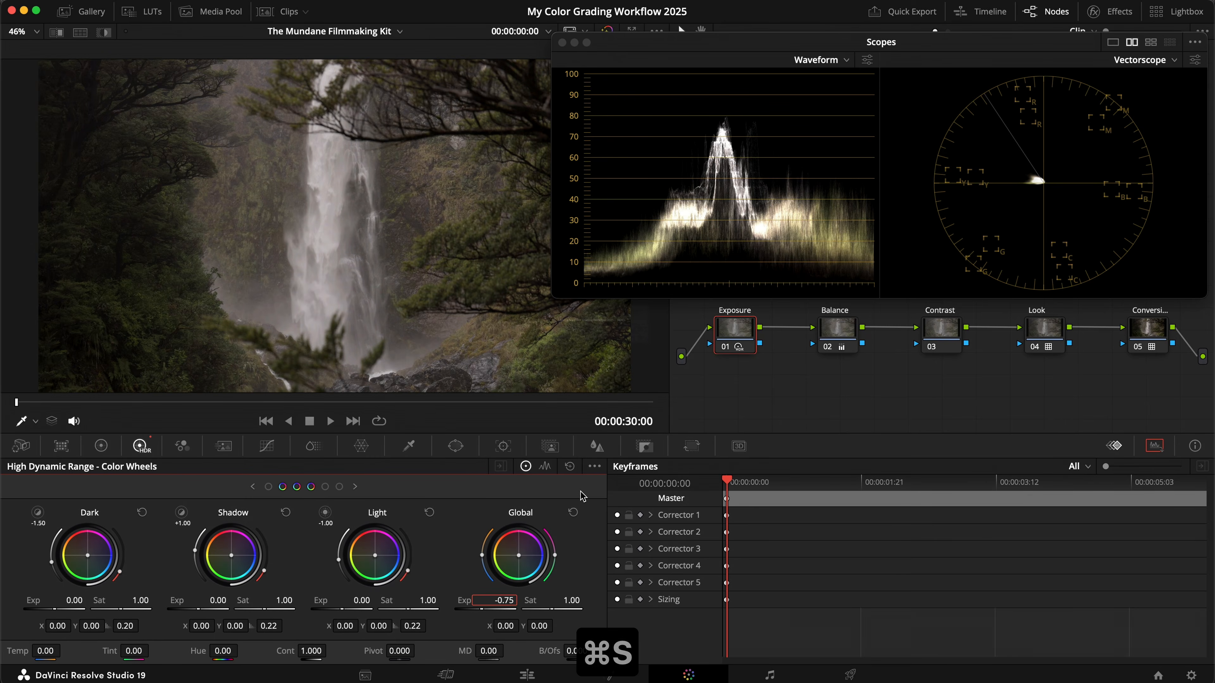
# - On the waterfall clip's Balance node, cool the Gain to red 0.94, green 1.01 and blue 1.06, and save
pyautogui.click(843, 327)
pyautogui.press('b')
pyautogui.press('b')
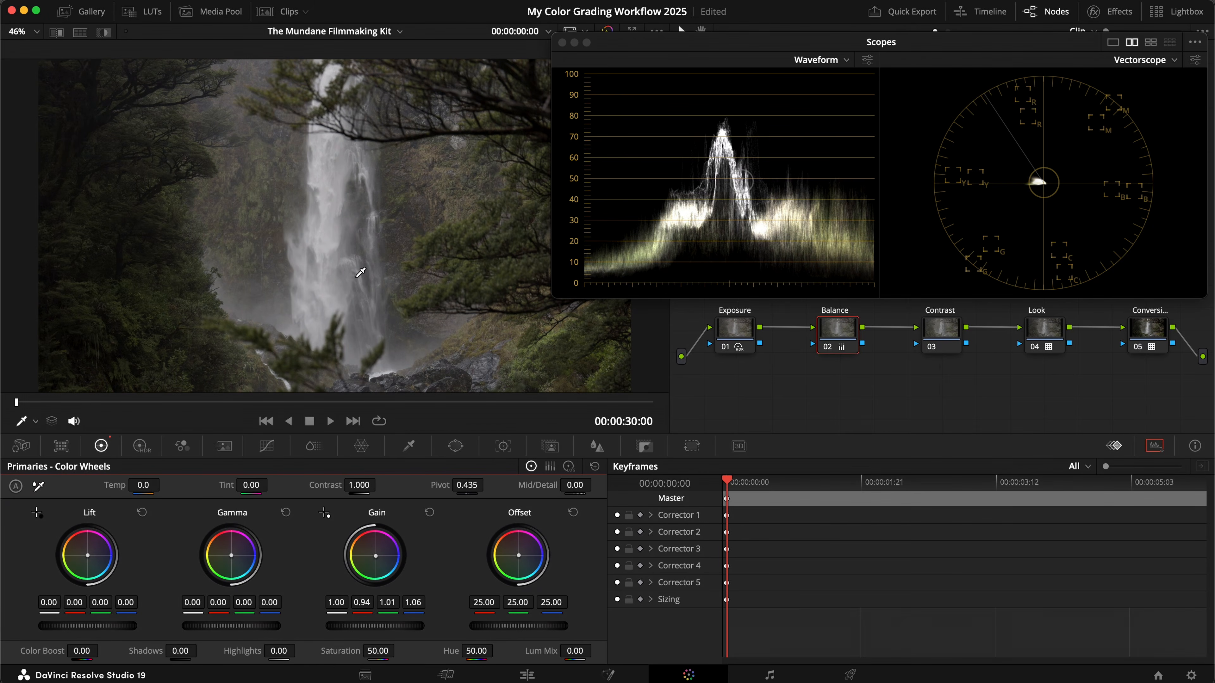
pyautogui.press('super+s')
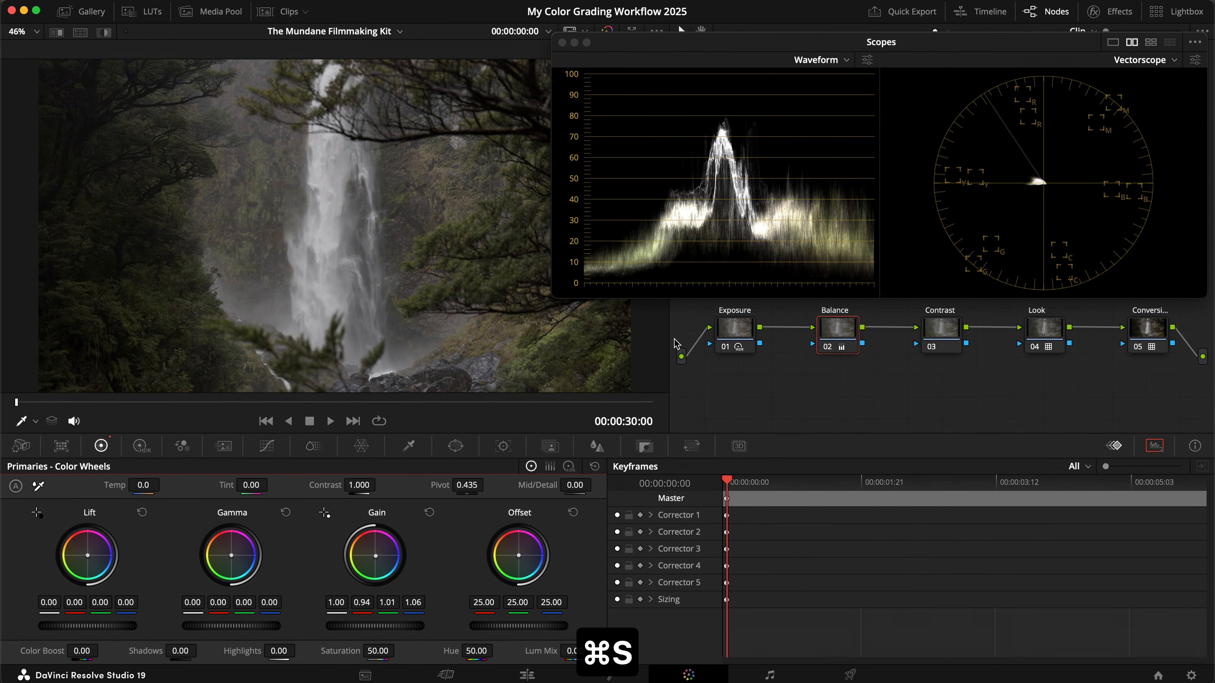
# - On the waterfall clip's Contrast node, lower the custom curve's shadows and raise its highlights, compare before and after, and save
pyautogui.click(941, 330)
pyautogui.click(265, 447)
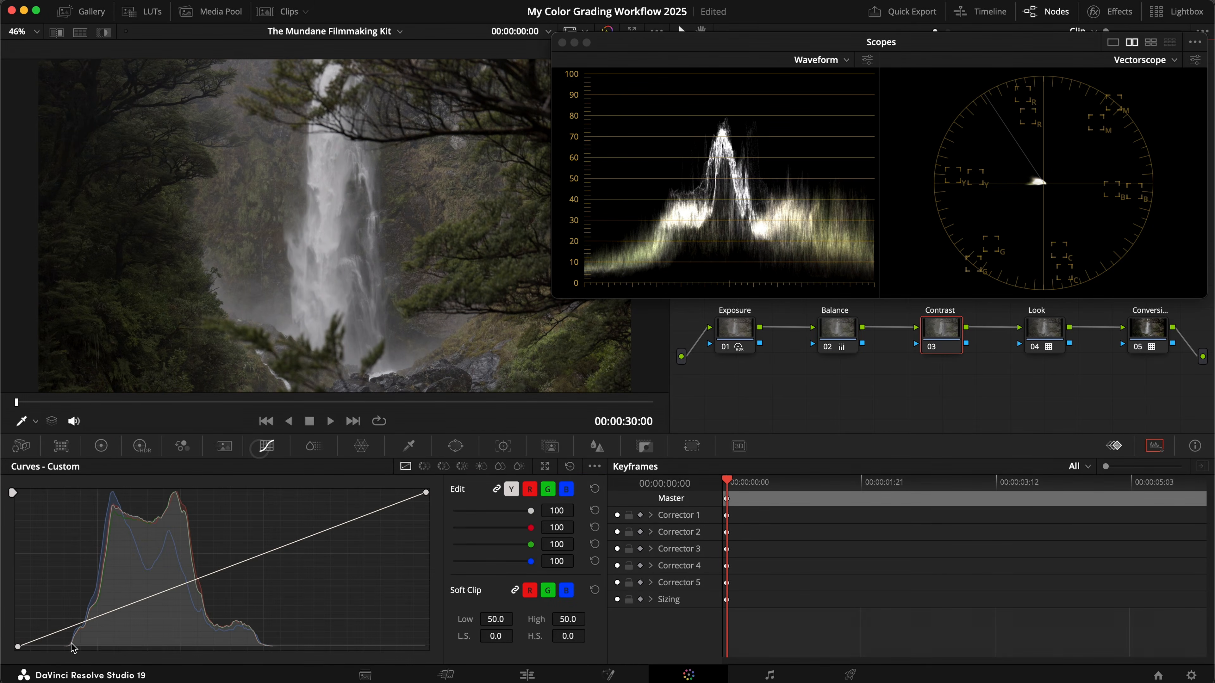
pyautogui.click(97, 625)
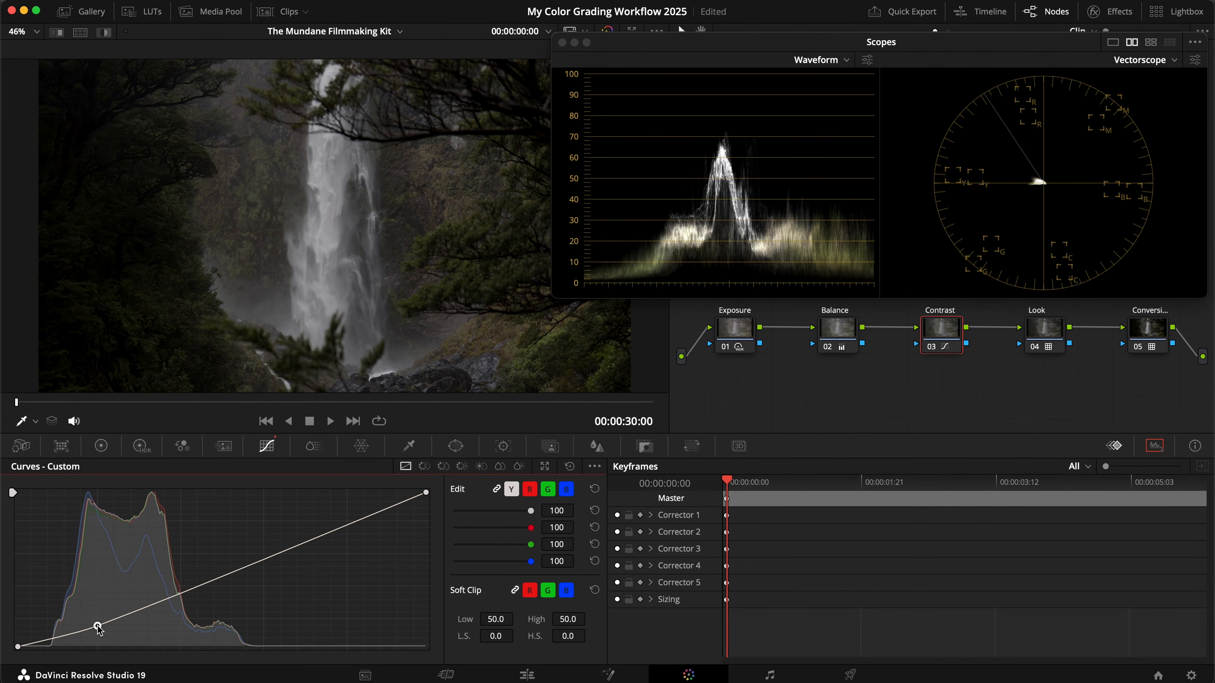
pyautogui.moveTo(97, 626); pyautogui.dragTo(98, 627)
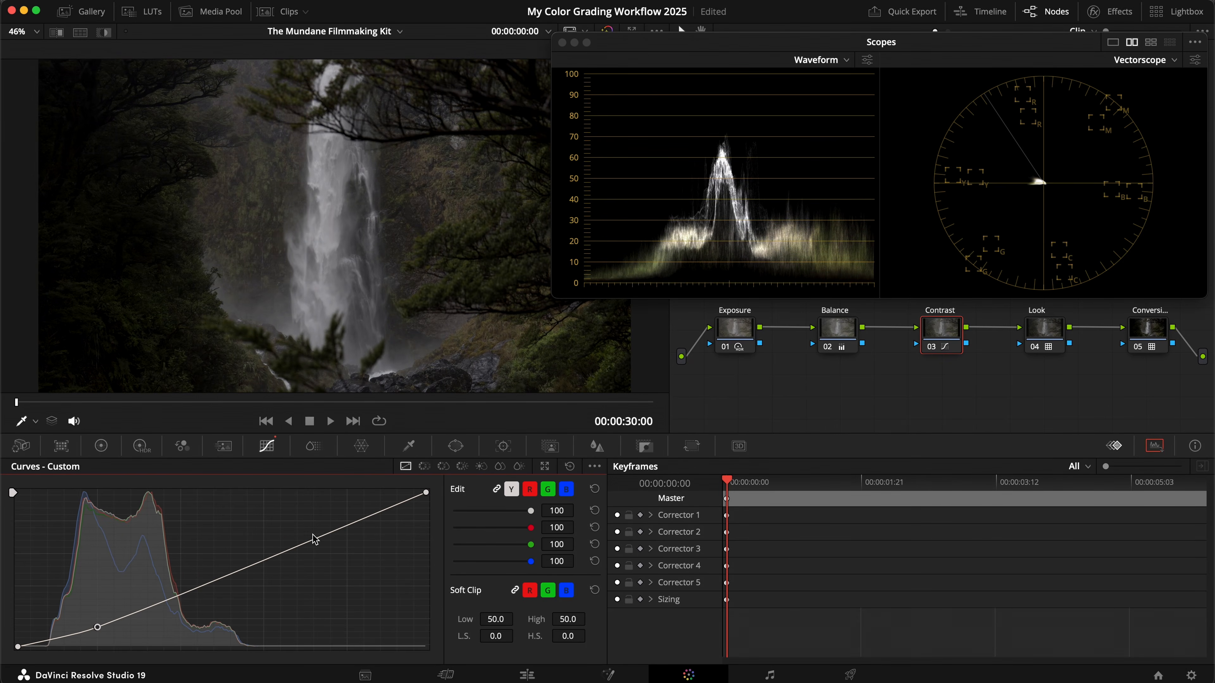
pyautogui.moveTo(314, 539); pyautogui.dragTo(281, 536)
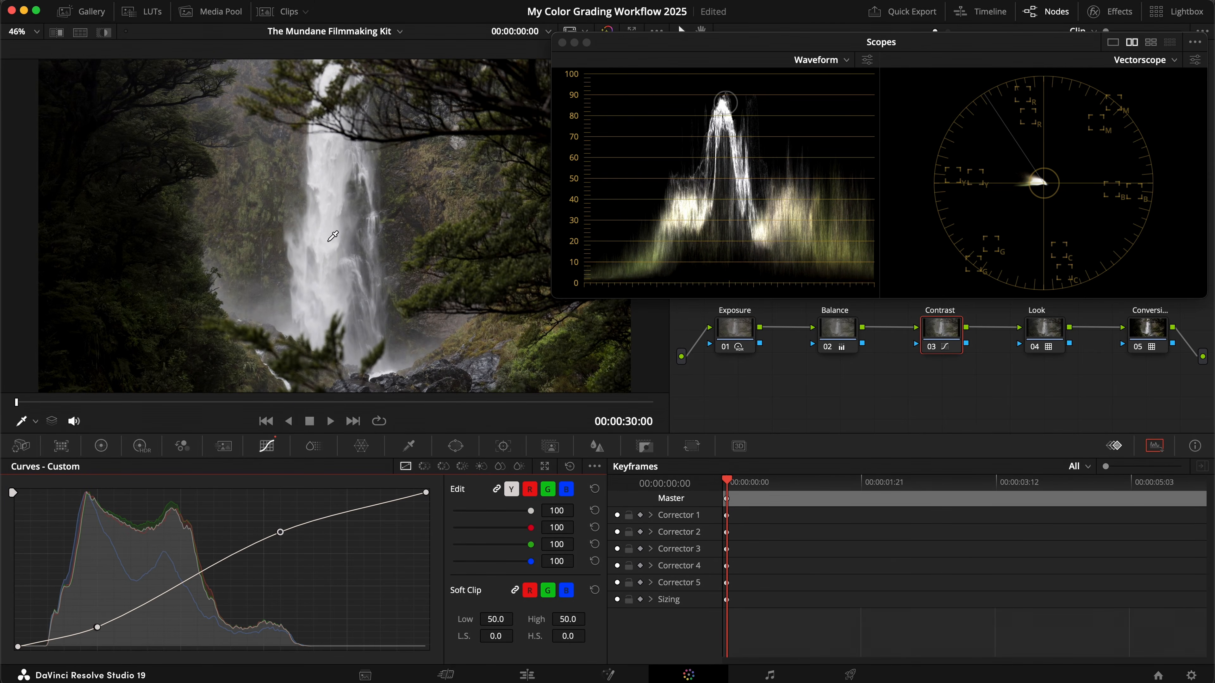
pyautogui.press('super+d')
pyautogui.press('super+d')
pyautogui.press('super+s')
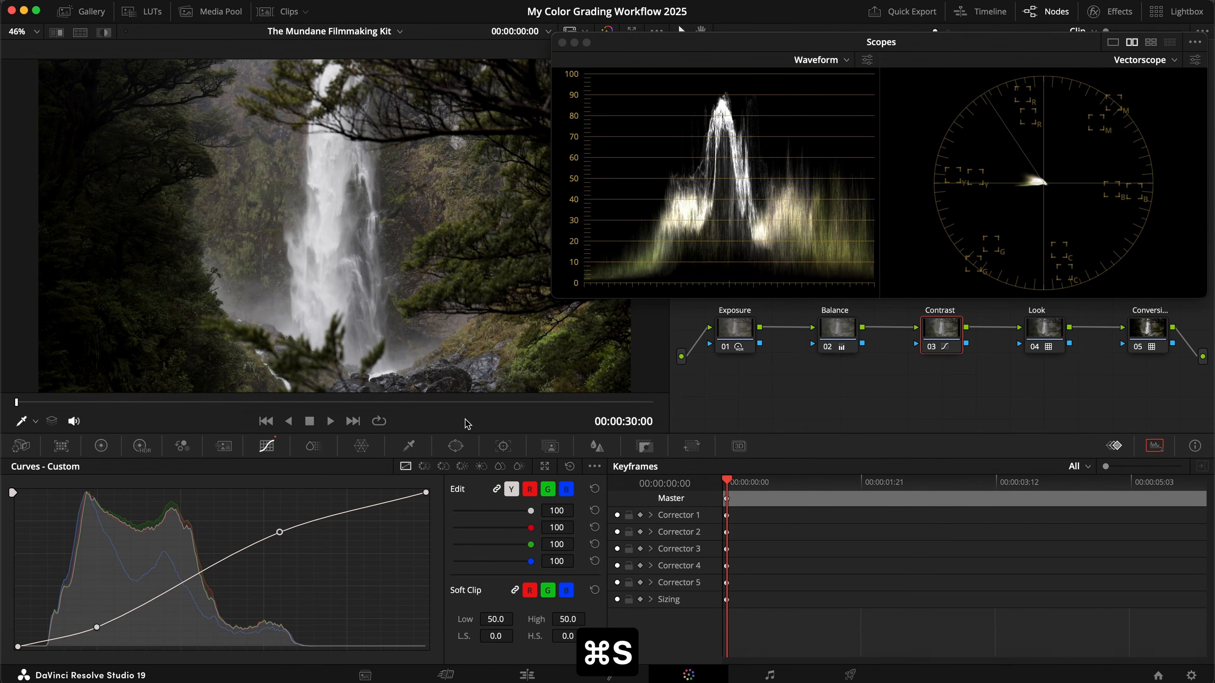
# - Skip ahead to the bridge clip at 00:00:33:00 and lower its Exposure node's High Dynamic Range Global exposure
pyautogui.click(354, 423)
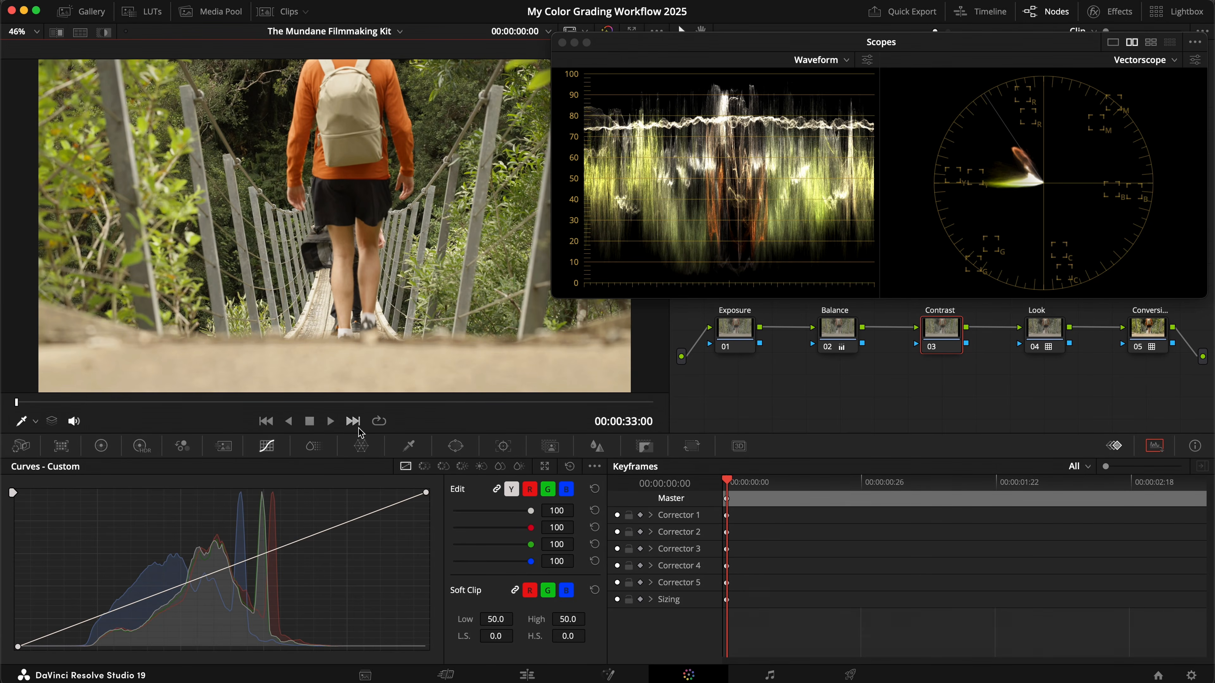
pyautogui.click(739, 332)
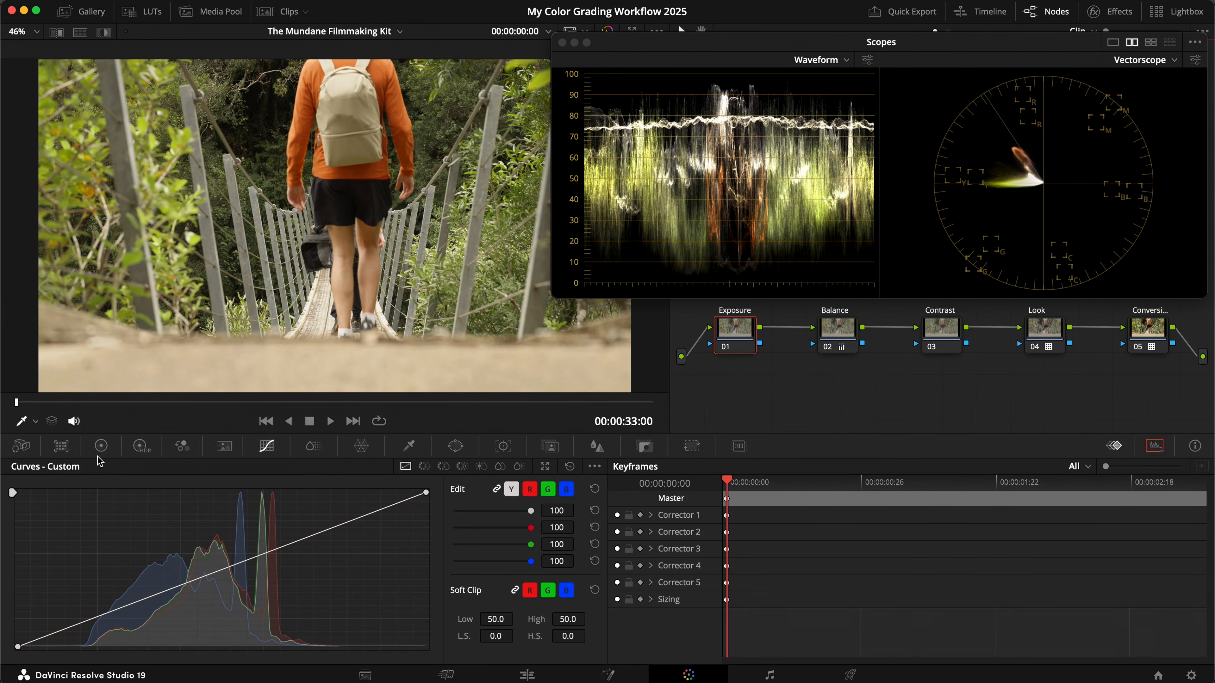
pyautogui.click(101, 446)
pyautogui.click(138, 453)
pyautogui.moveTo(497, 602); pyautogui.dragTo(217, 605)
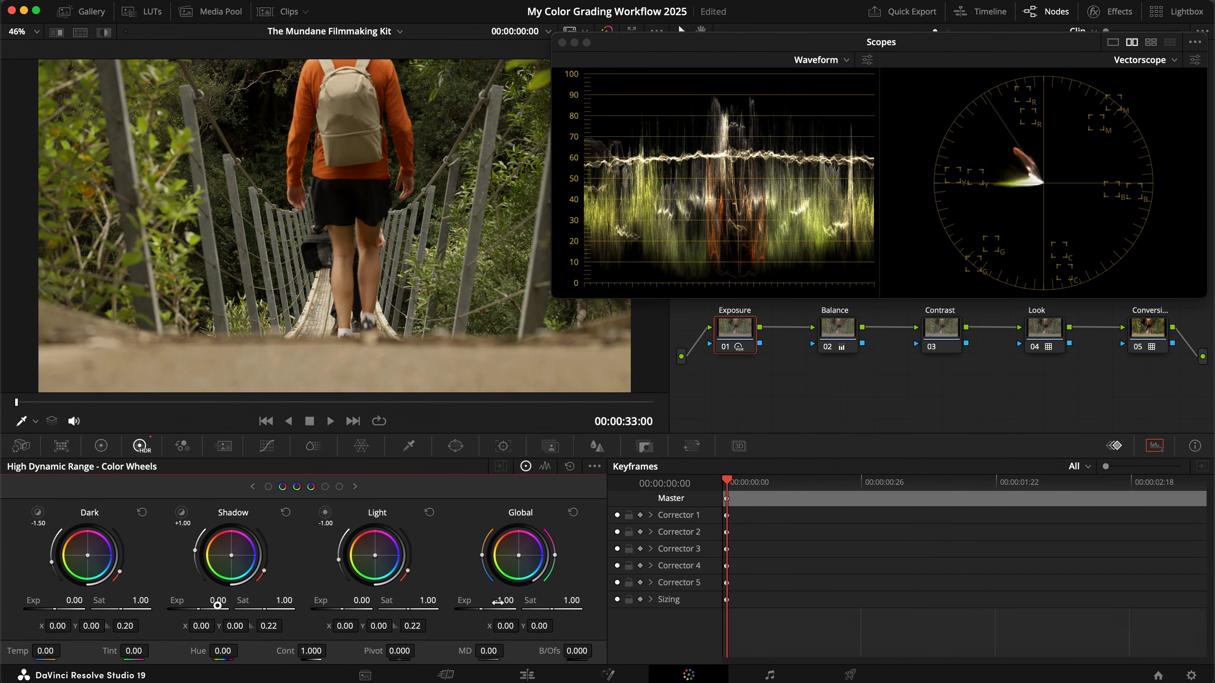
# - On the bridge clip's Balance node, cool the Gain to red 0.92, green 1.00 and blue 1.27, compare before and after, and save
pyautogui.click(838, 330)
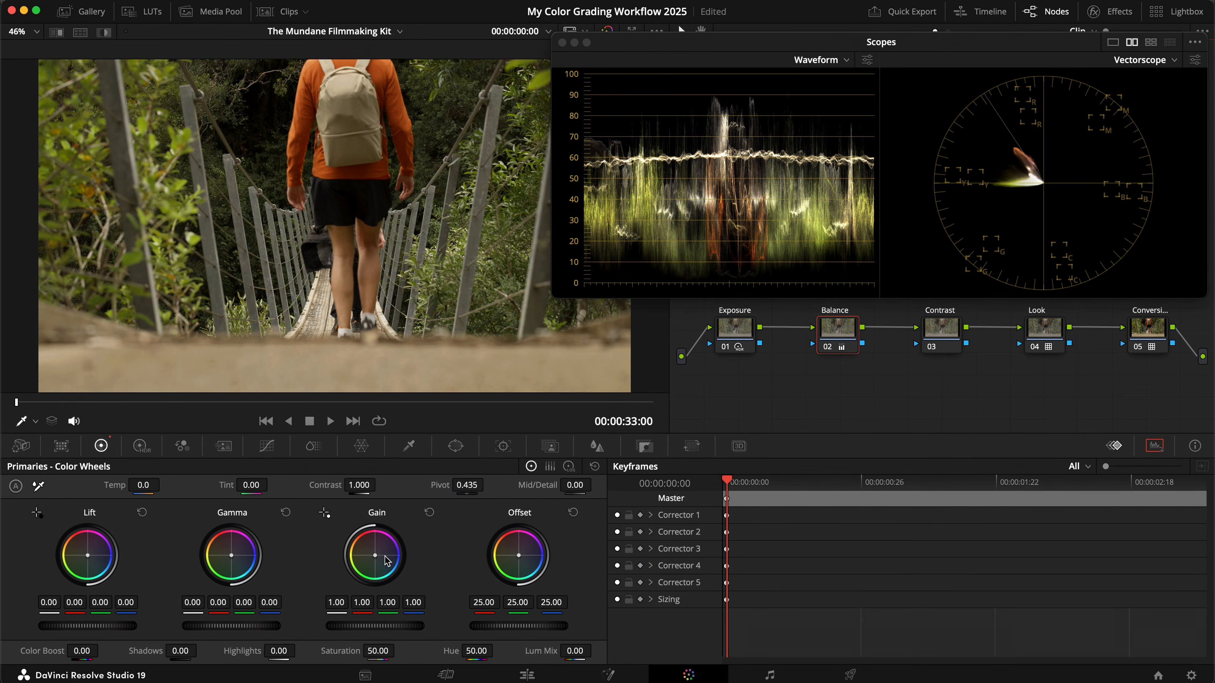
pyautogui.moveTo(376, 558); pyautogui.dragTo(396, 567)
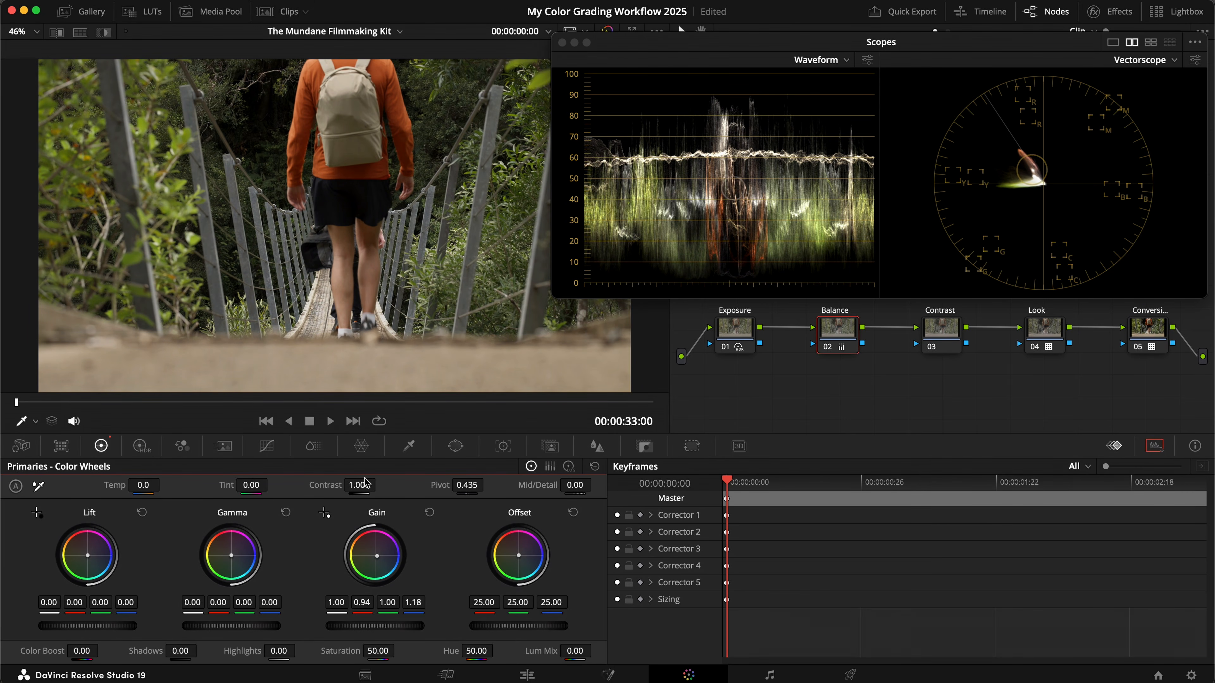
pyautogui.moveTo(377, 556)
pyautogui.mouseDown()
pyautogui.moveTo(395, 567)
pyautogui.moveTo(387, 560)
pyautogui.mouseUp()
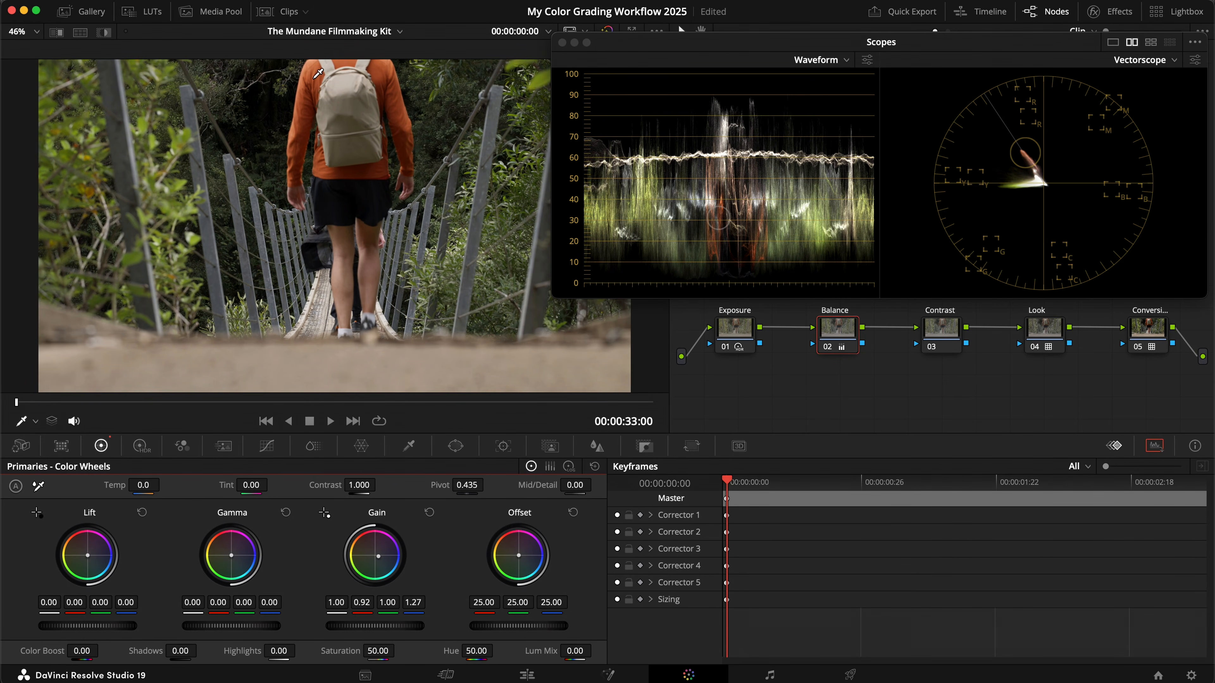
pyautogui.press('super+d')
pyautogui.press('super+d')
pyautogui.press('super+s')
# - On the bridge clip's Contrast node, lower the custom curve's shadows and raise its highlights, compare before and after, and save
pyautogui.click(944, 338)
pyautogui.click(259, 446)
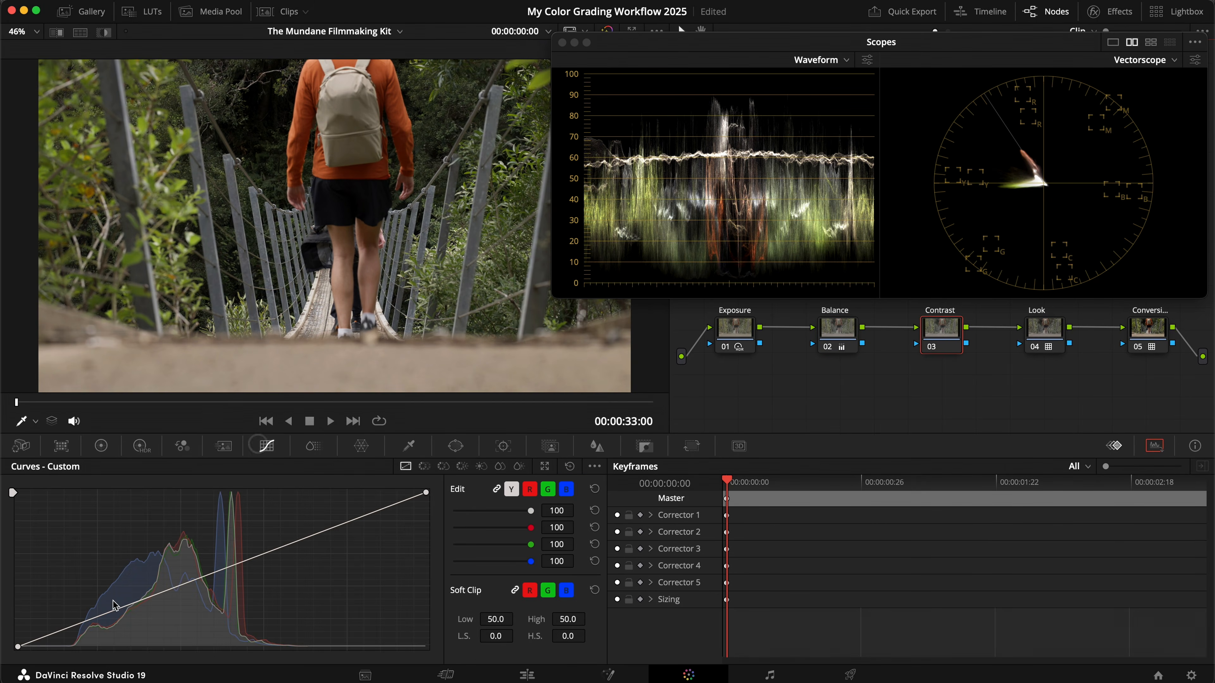
pyautogui.moveTo(100, 621); pyautogui.dragTo(101, 627)
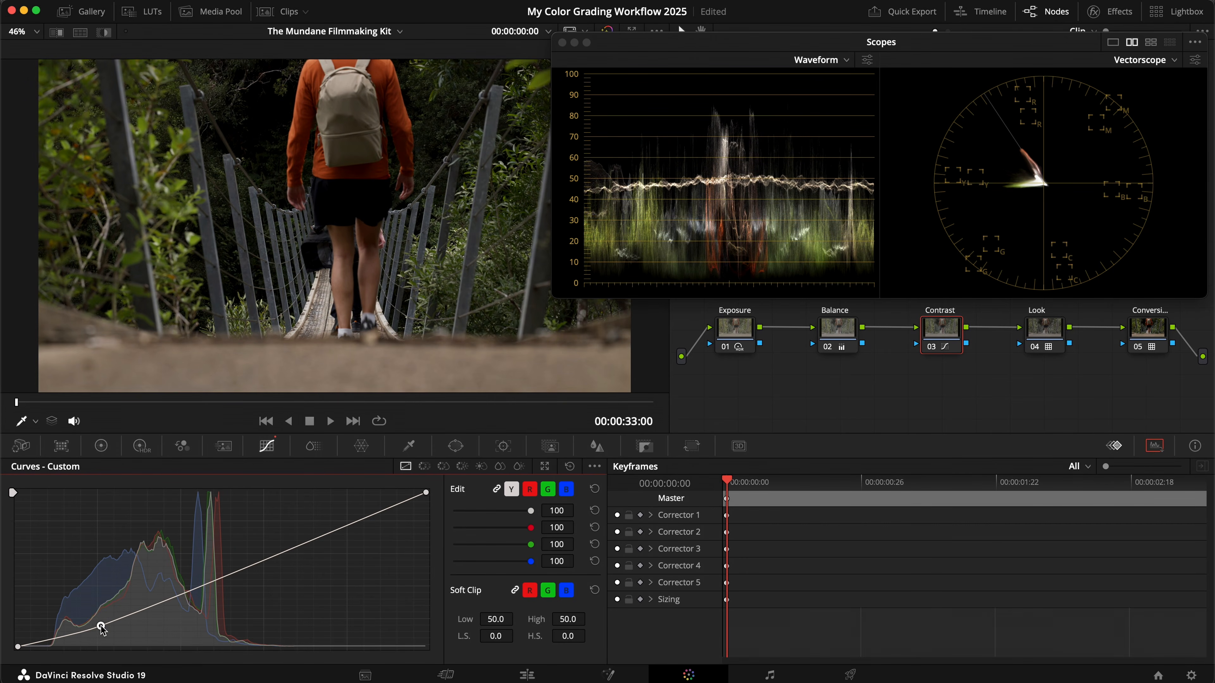
pyautogui.moveTo(334, 529); pyautogui.dragTo(327, 524)
pyautogui.press('super+d')
pyautogui.press('super+d')
pyautogui.press('super+s')
# - Play the bridge clip to 00:00:34:10, compare the grade with the original there, and save
pyautogui.press('space')
pyautogui.press('space')
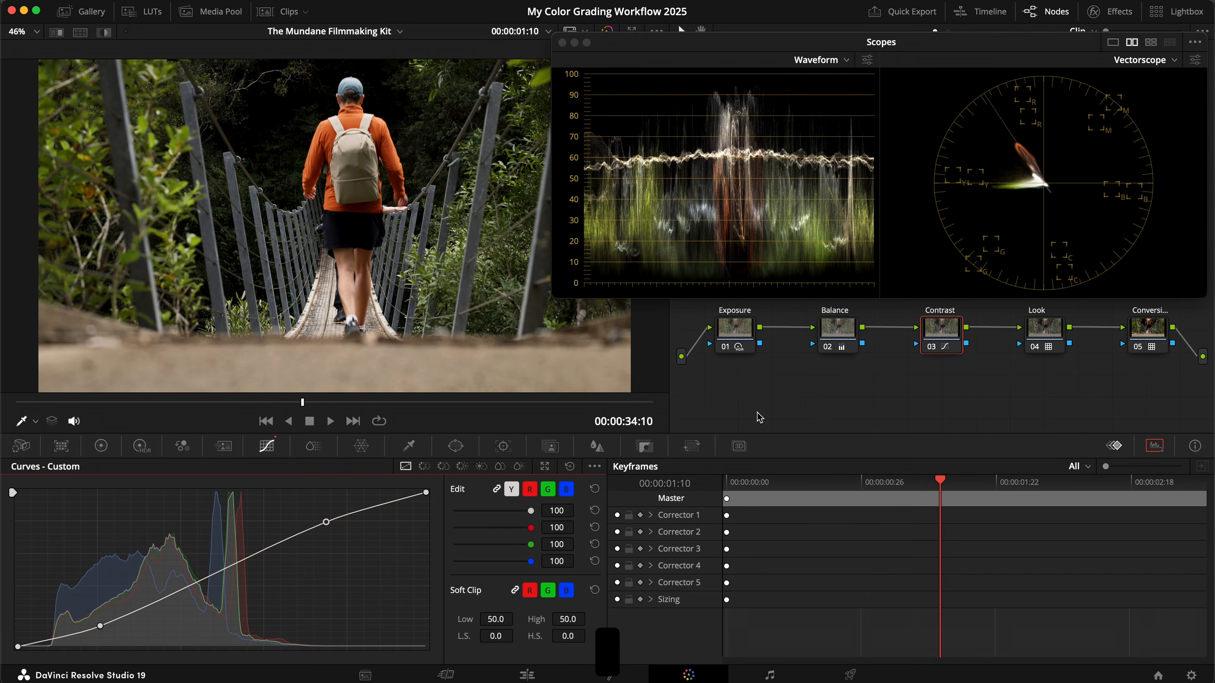
pyautogui.press('super+d')
pyautogui.press('super+d')
pyautogui.press('super+s')
pyautogui.press('super+d')
pyautogui.press('super+d')
pyautogui.press('super+s')
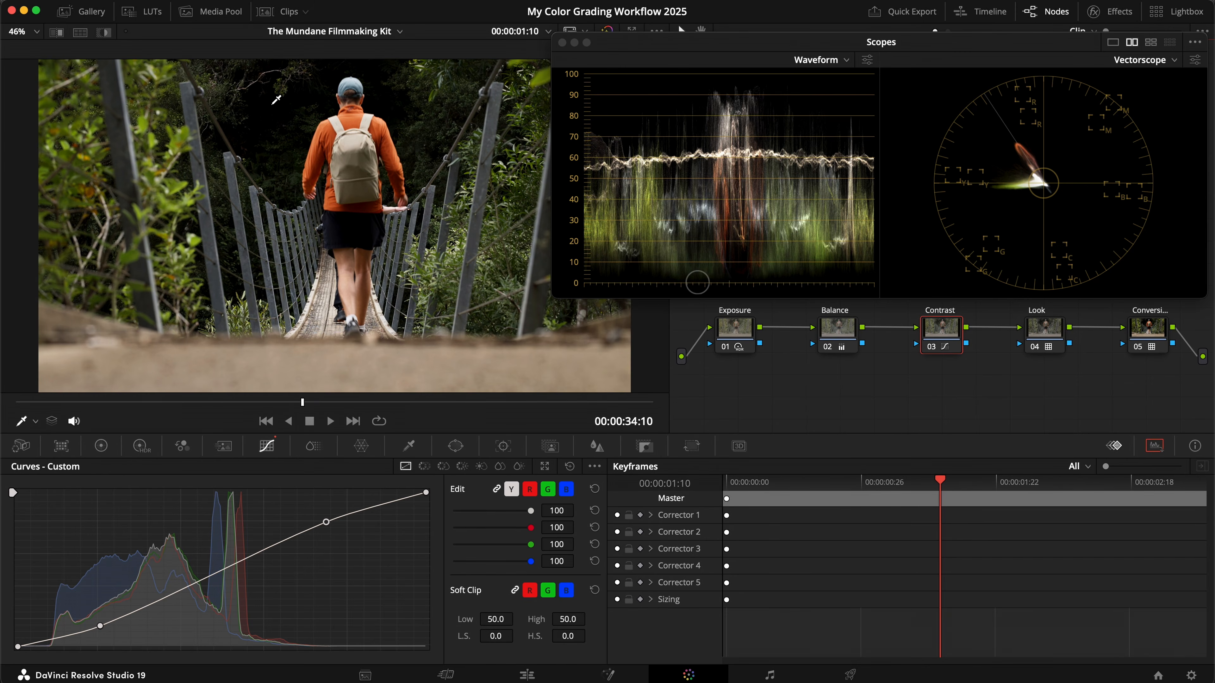
# - Skip ahead to the mountain field clip at 00:00:39:00 and lower its Exposure node's High Dynamic Range Global exposure to -1.00
pyautogui.click(353, 422)
pyautogui.click(353, 422)
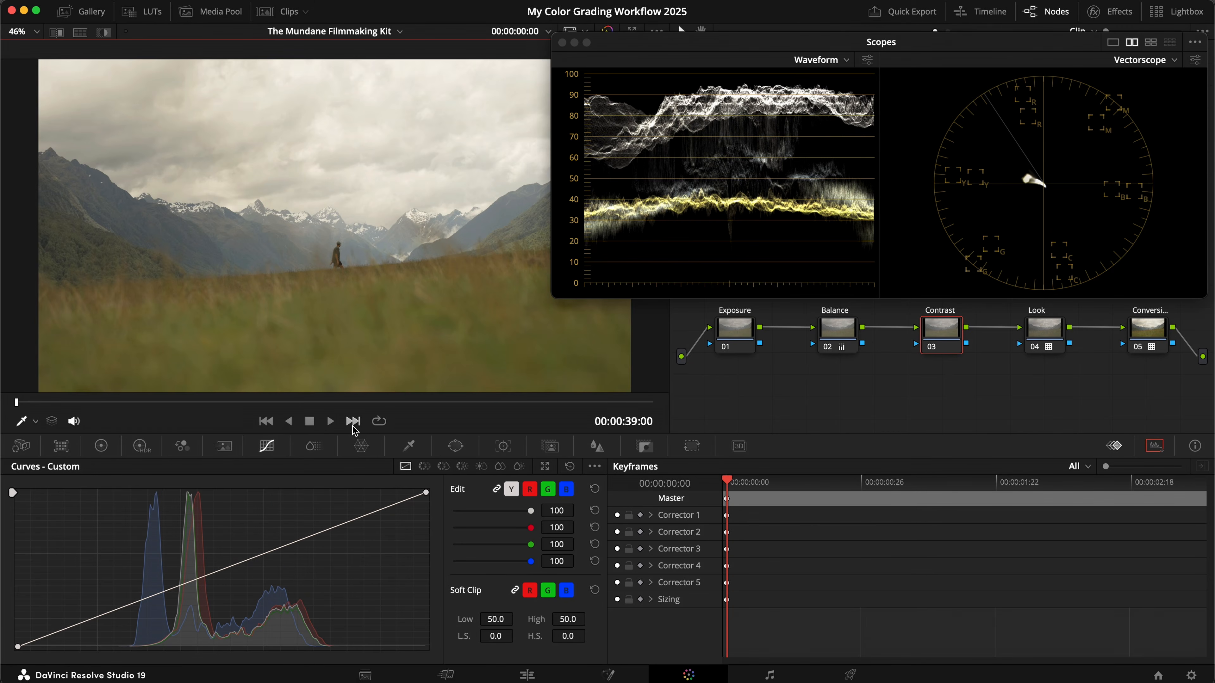
pyautogui.click(724, 331)
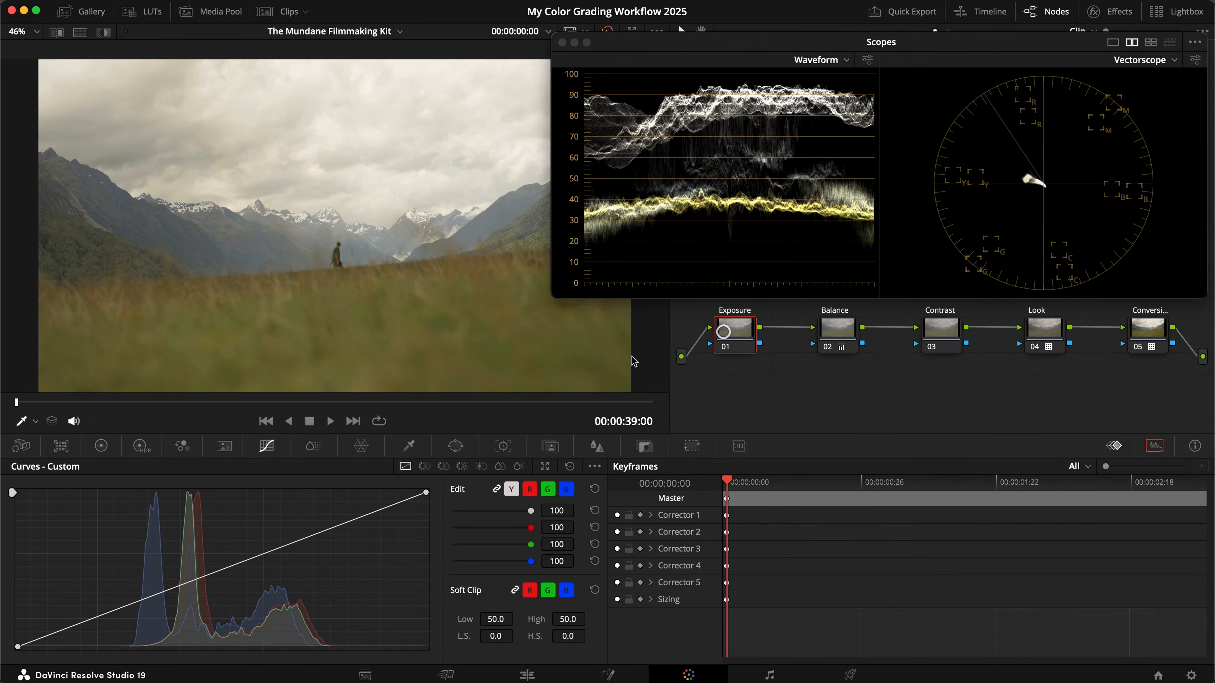
pyautogui.click(139, 446)
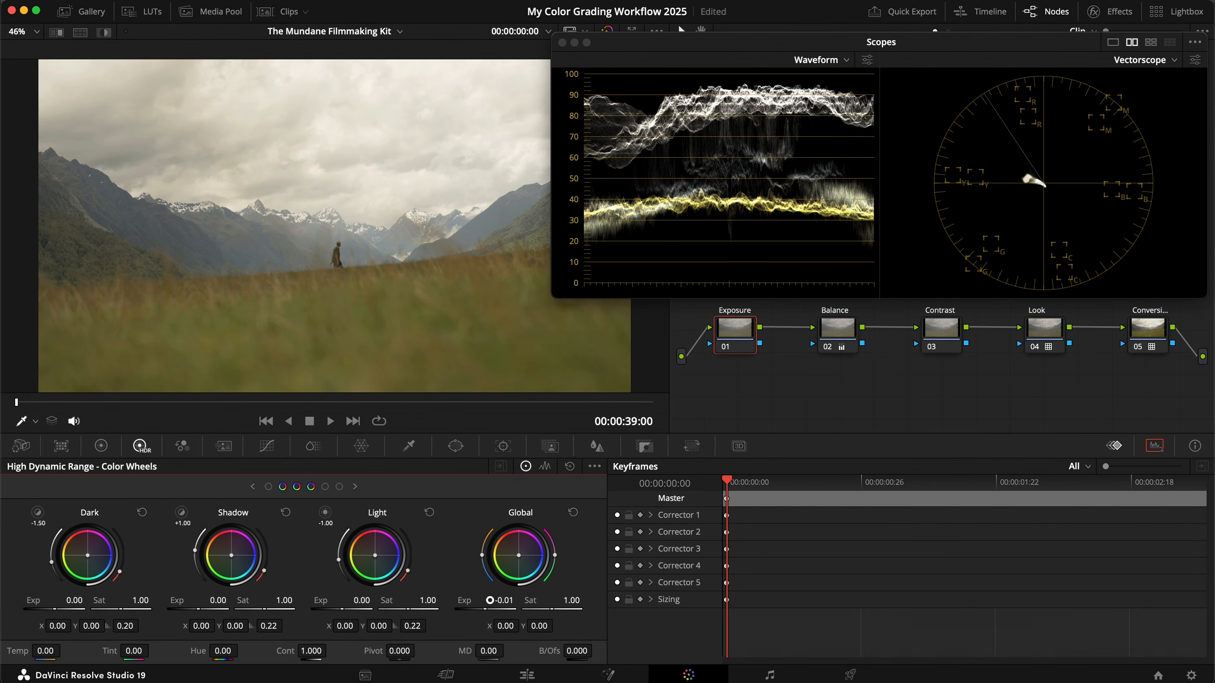
pyautogui.moveTo(490, 600); pyautogui.dragTo(459, 600)
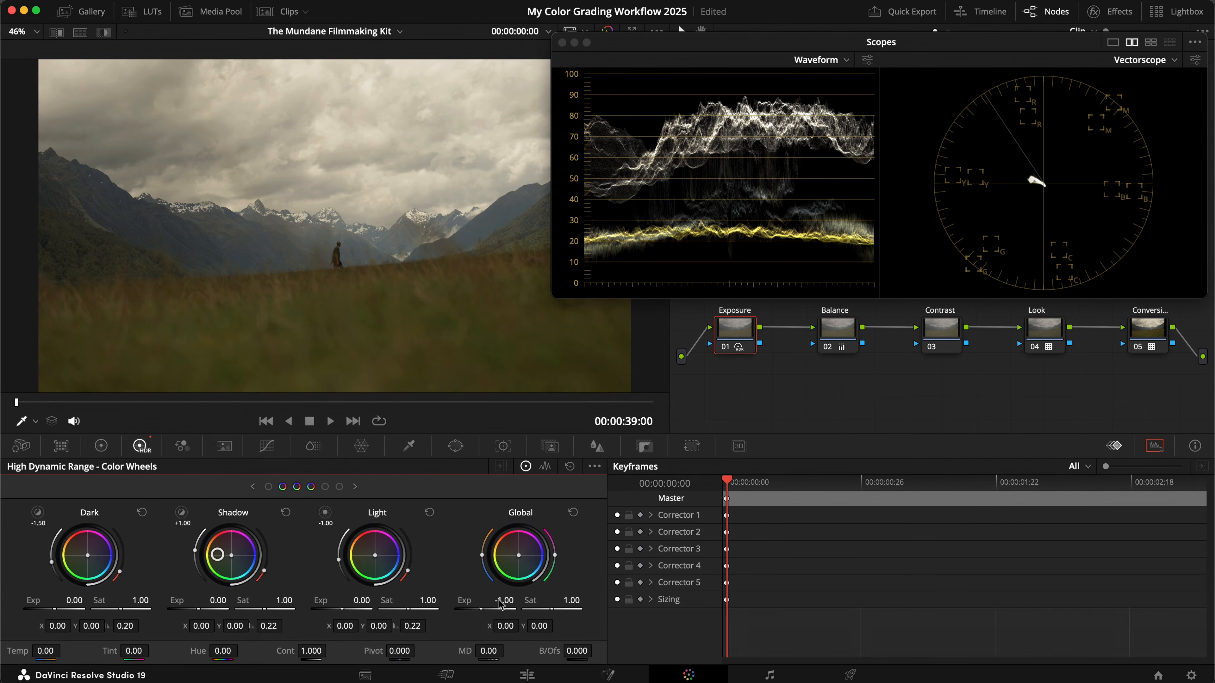
# - On the mountain field clip's Balance node, cool the Gain to red 0.94, green 1.00 and blue 1.21, compare with the original, and save
pyautogui.click(840, 330)
pyautogui.press('b')
pyautogui.press('b')
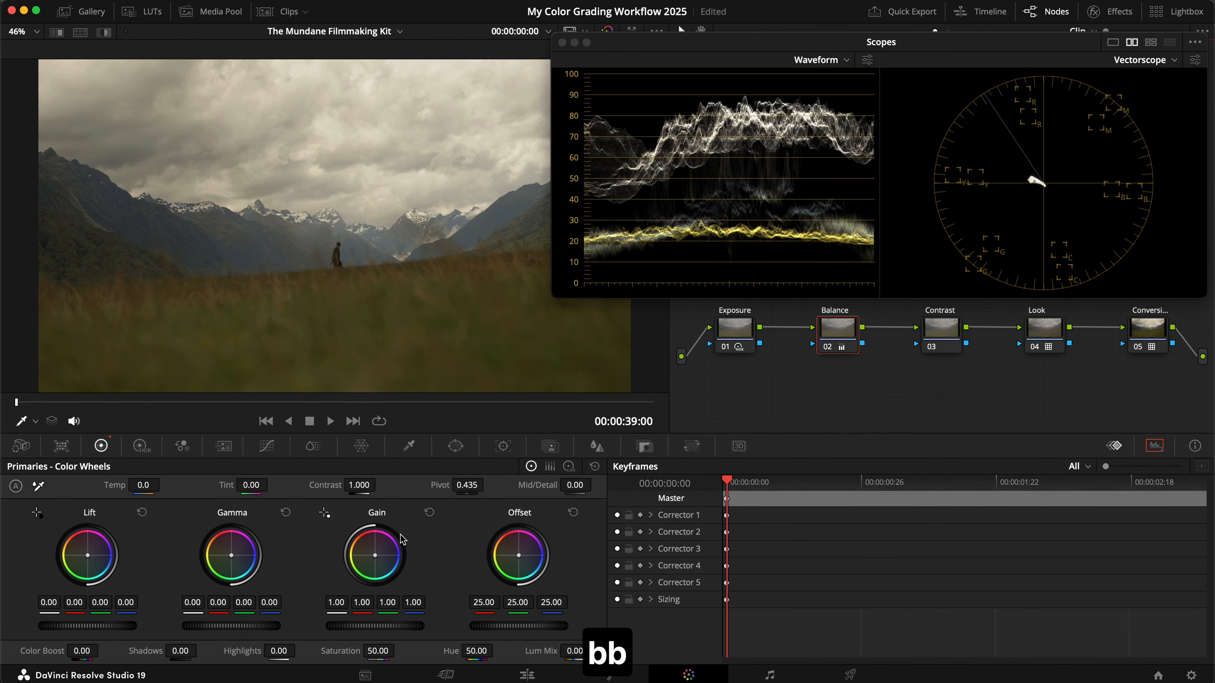
pyautogui.moveTo(375, 558); pyautogui.dragTo(399, 561)
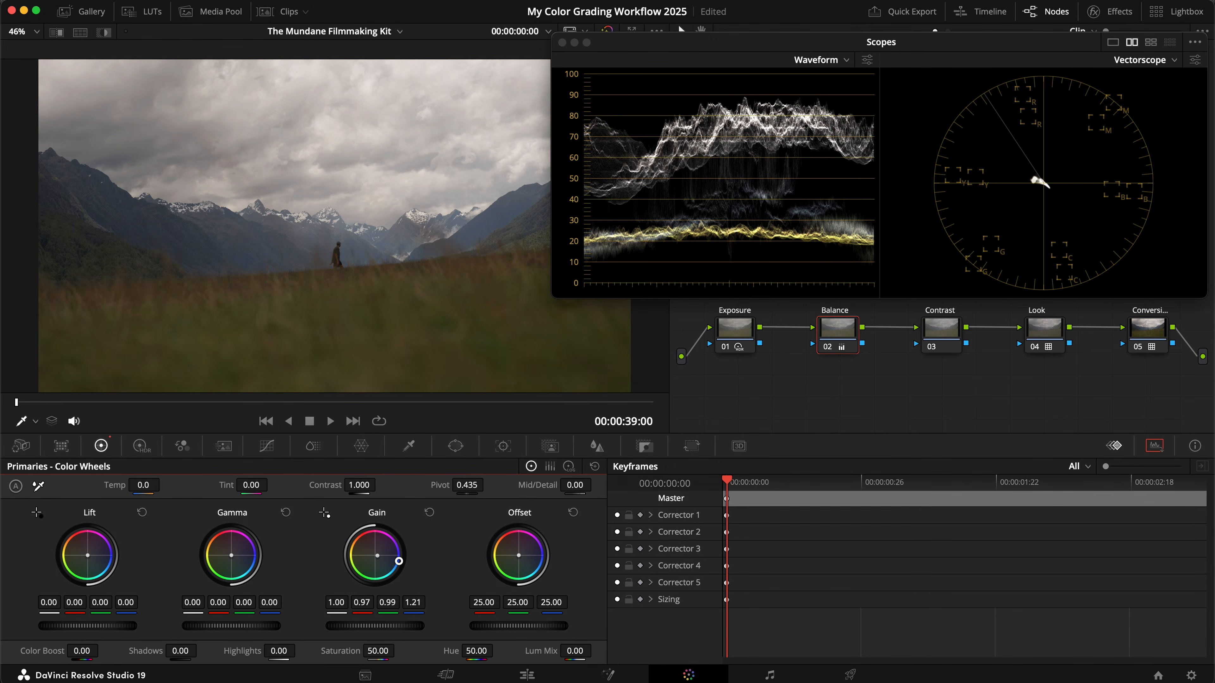
pyautogui.press('super+d')
pyautogui.press('super+s')
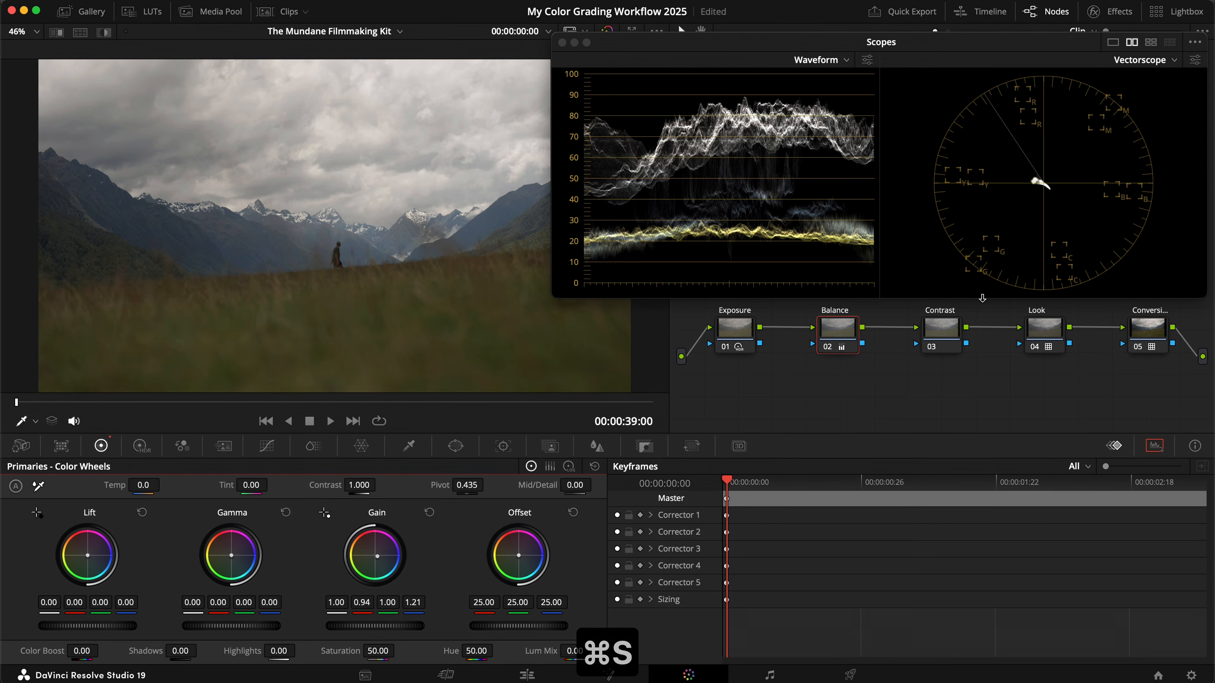
# - On the mountain field clip's Contrast node, lower the custom curve's shadows and raise its highlights, compare before and after, save, and refine the shadow point
pyautogui.click(941, 329)
pyautogui.click(262, 446)
pyautogui.moveTo(109, 623)
pyautogui.mouseDown()
pyautogui.moveTo(100, 620)
pyautogui.moveTo(113, 627)
pyautogui.mouseUp()
pyautogui.moveTo(307, 540); pyautogui.dragTo(275, 539)
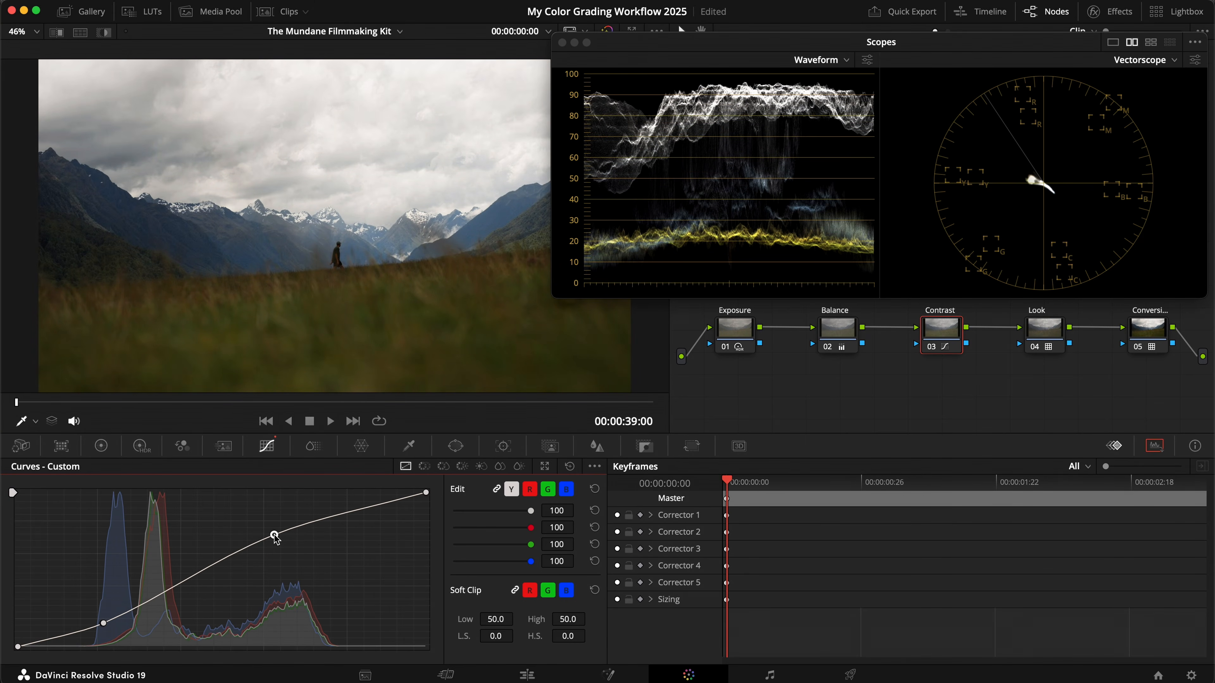
pyautogui.press('super+d')
pyautogui.press('super+d')
pyautogui.press('super+s')
pyautogui.moveTo(104, 628); pyautogui.dragTo(101, 624)
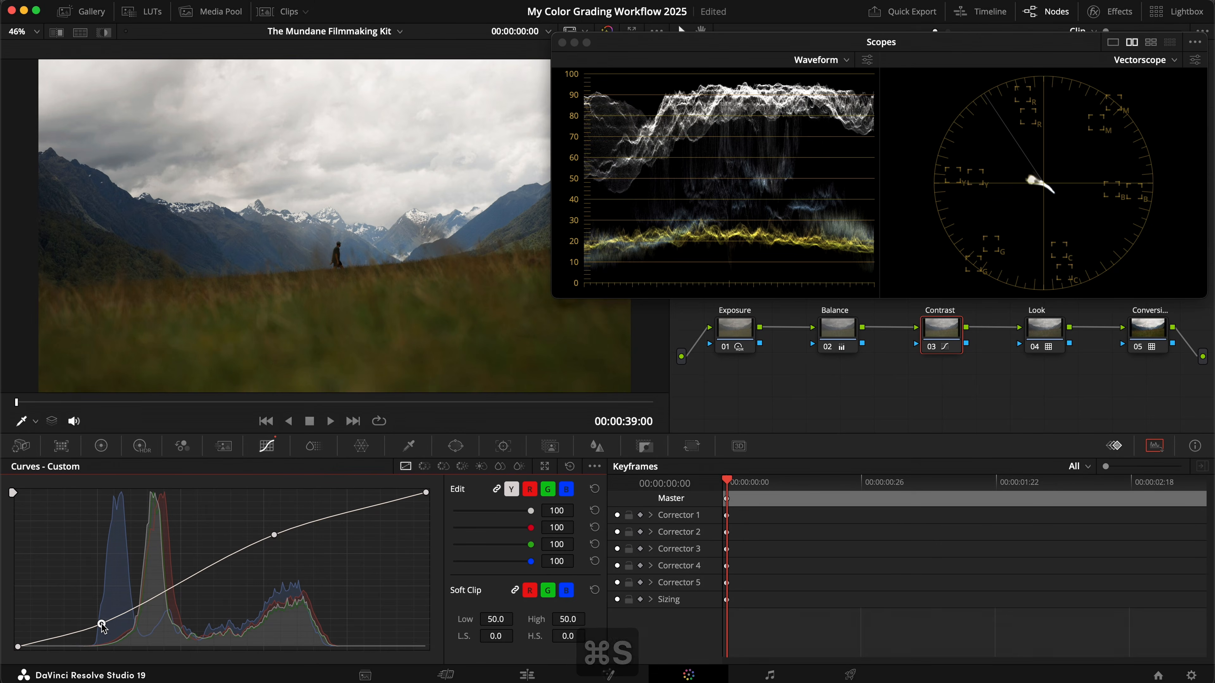
# - Add a serial node after the mountain field clip's Look node and label it Hue
pyautogui.click(1061, 335)
pyautogui.hotkey('alt', 's')
pyautogui.write('r')
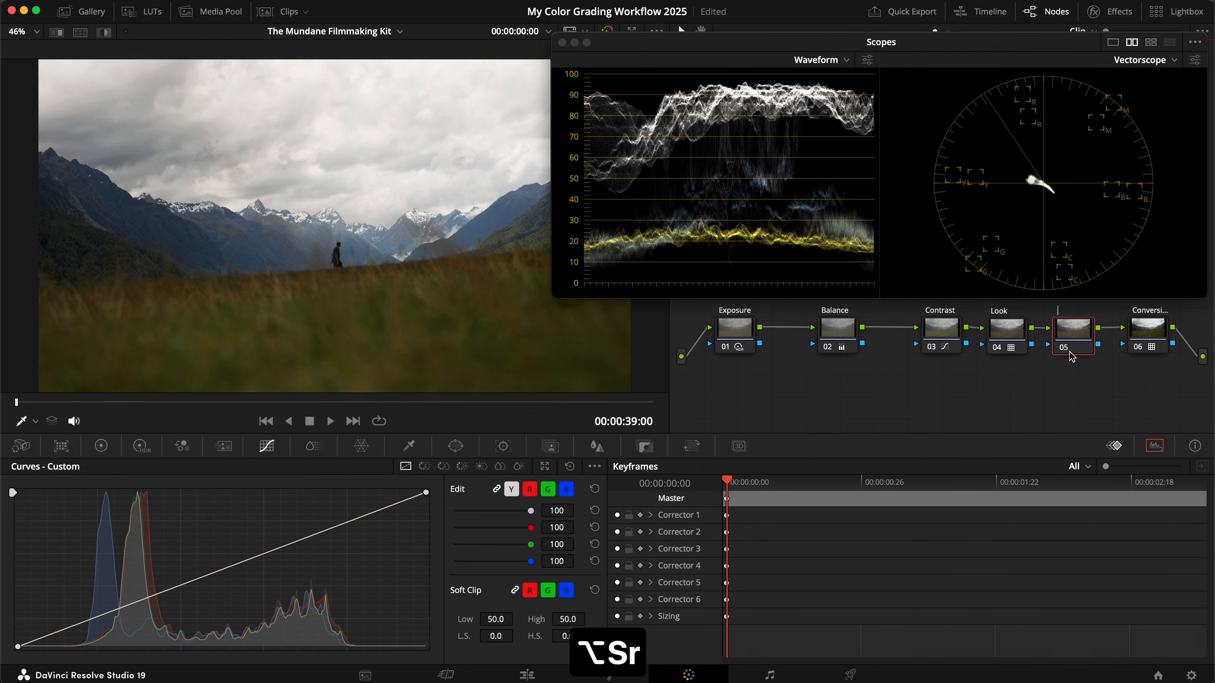
pyautogui.write('Hue')
pyautogui.press('Return')
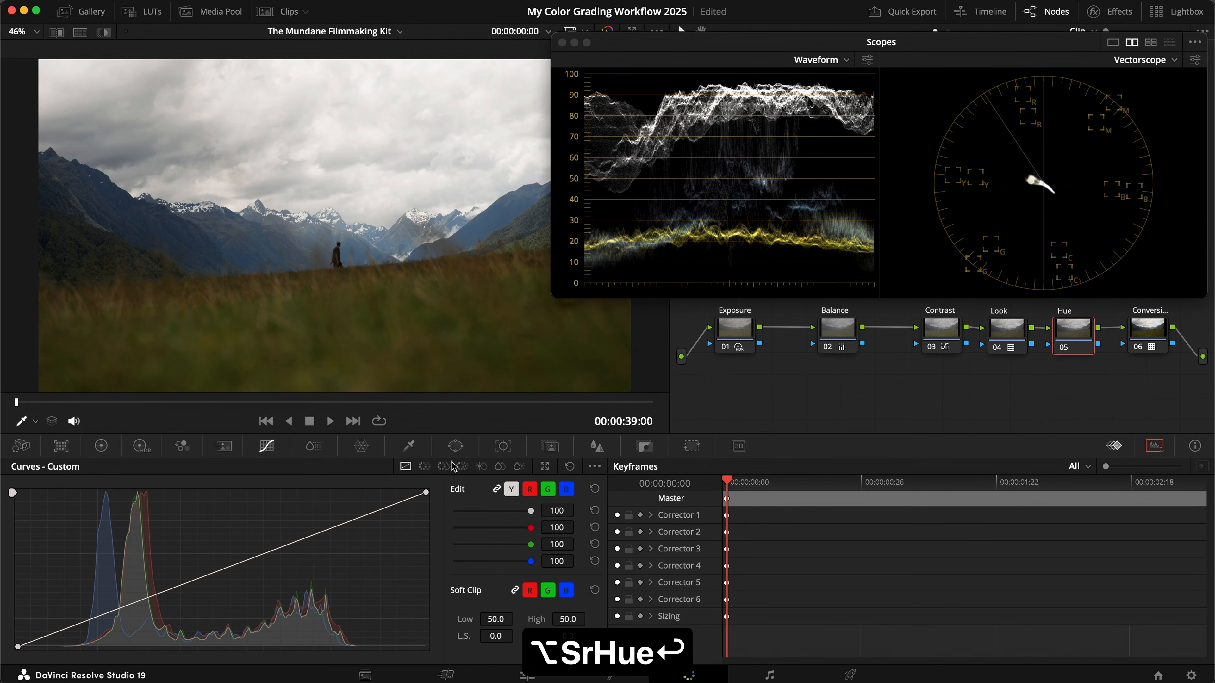
# - On the Hue node, use the Hue Vs Sat curve to reduce the grass's yellow saturation to 0.53 at input hue 314.16, and save
pyautogui.click(424, 467)
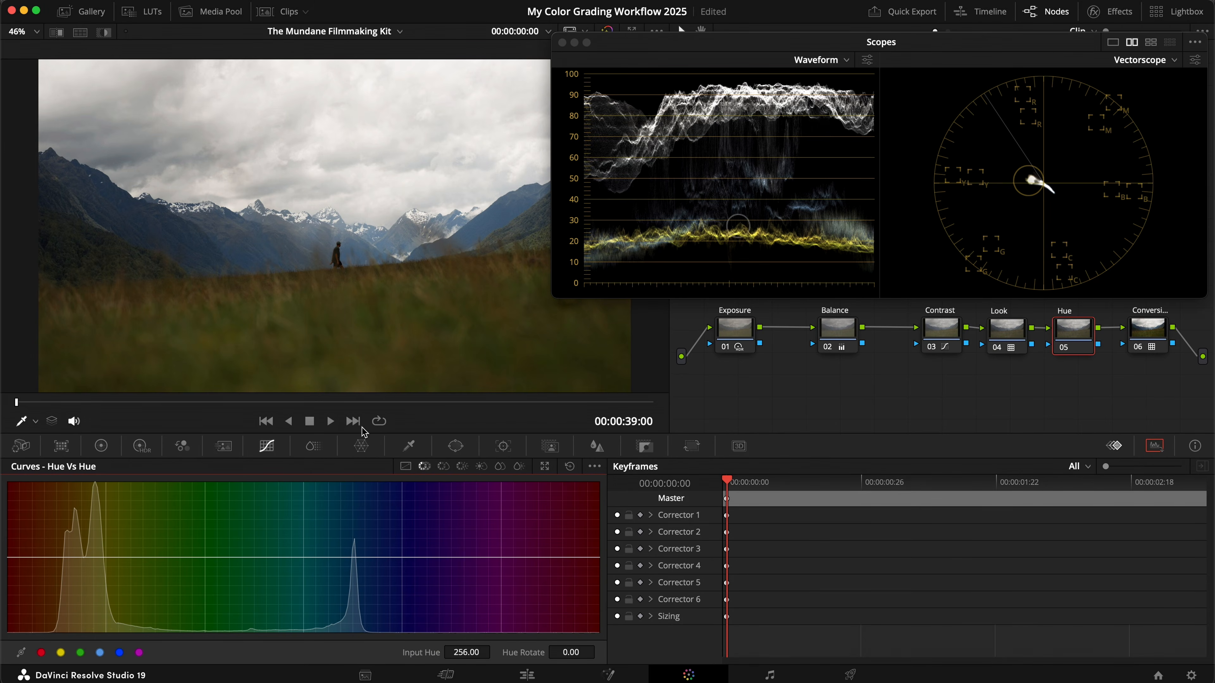
pyautogui.click(443, 467)
pyautogui.click(306, 346)
pyautogui.moveTo(120, 558); pyautogui.dragTo(162, 558)
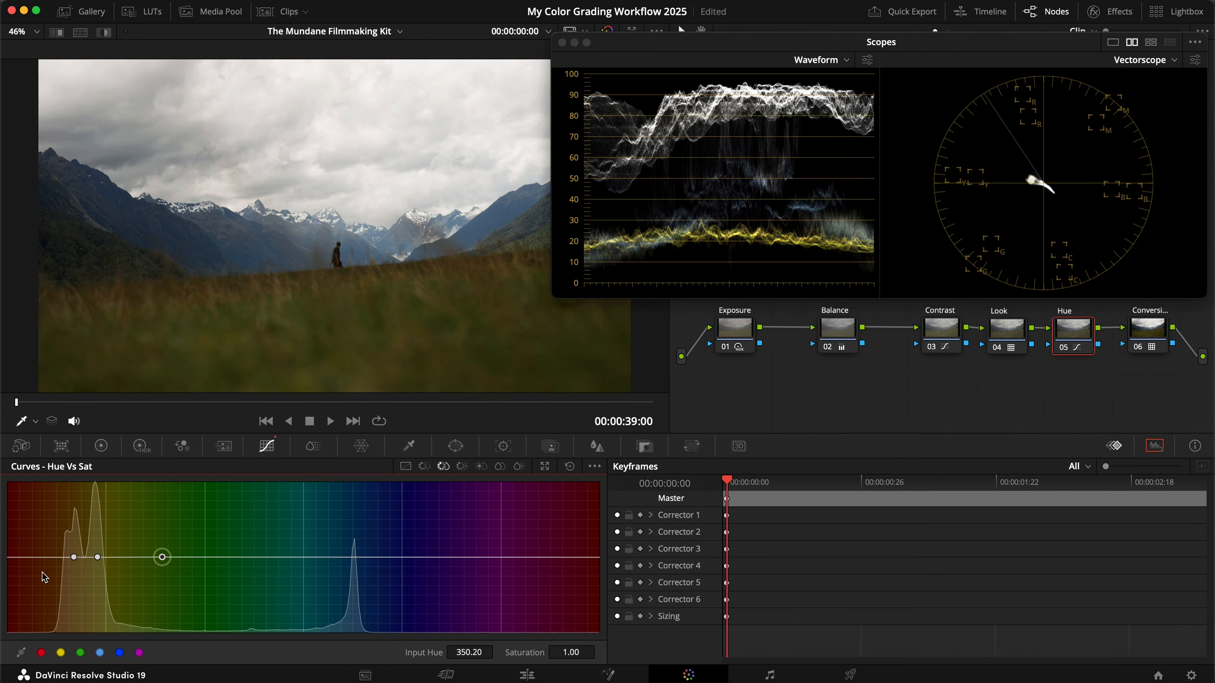
pyautogui.moveTo(100, 562); pyautogui.dragTo(58, 561)
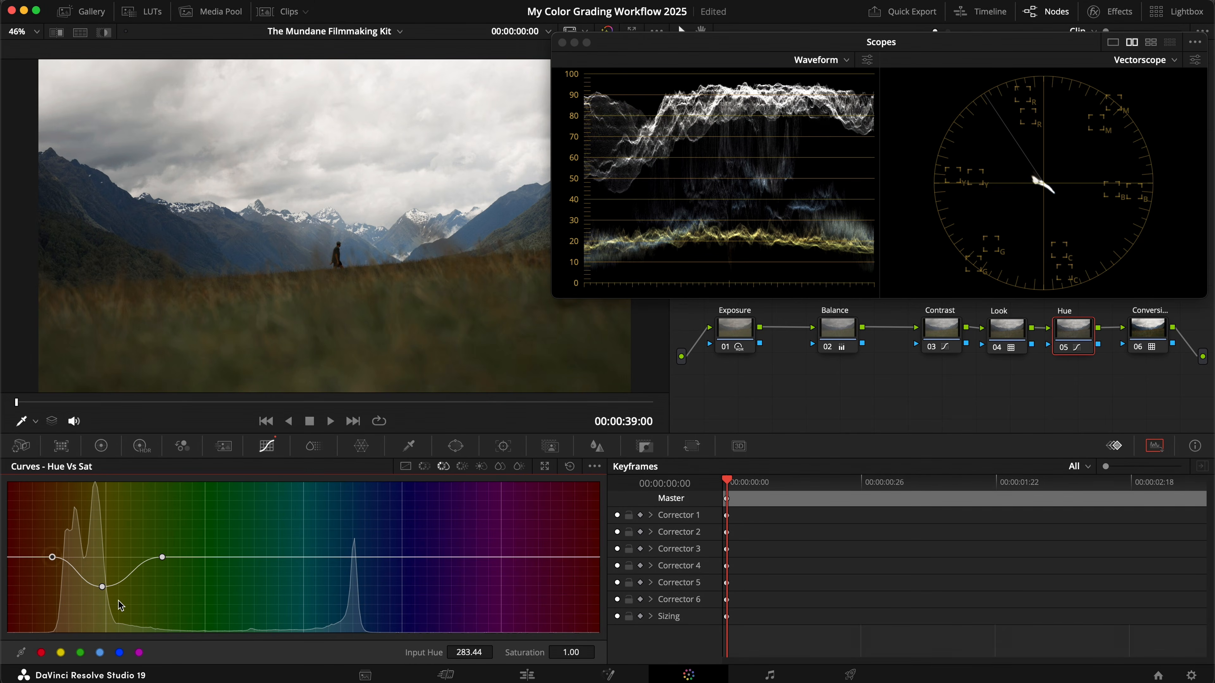
pyautogui.moveTo(104, 591); pyautogui.dragTo(102, 595)
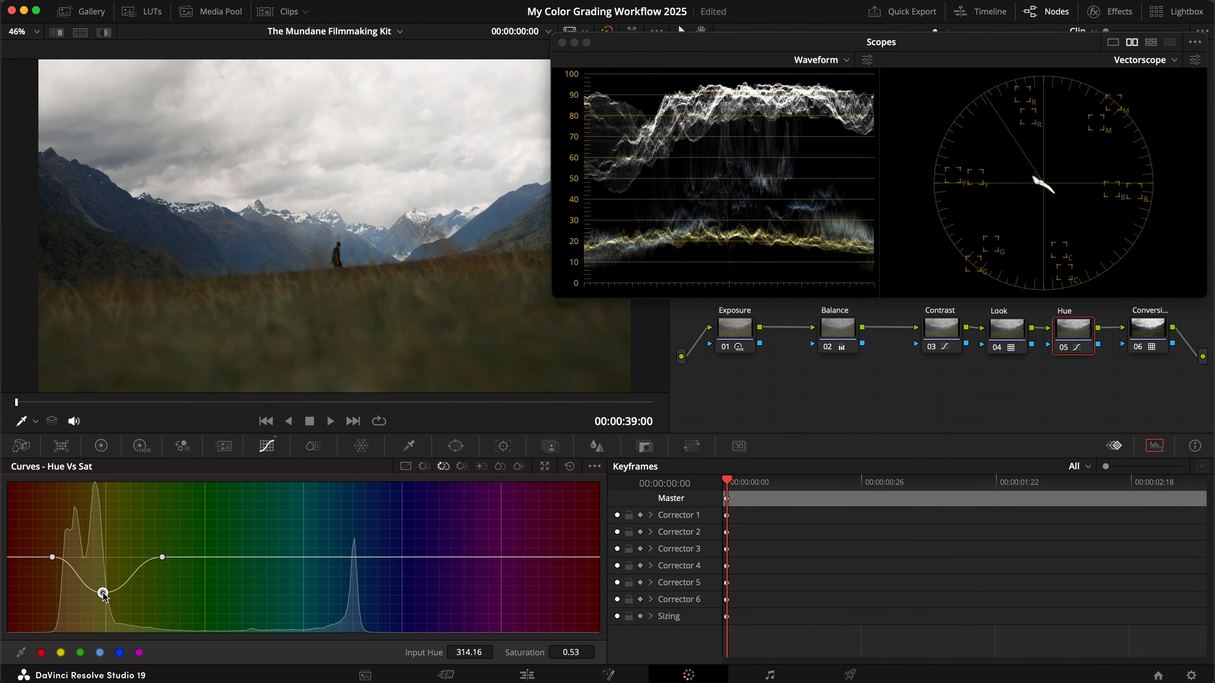
pyautogui.press('super+s')
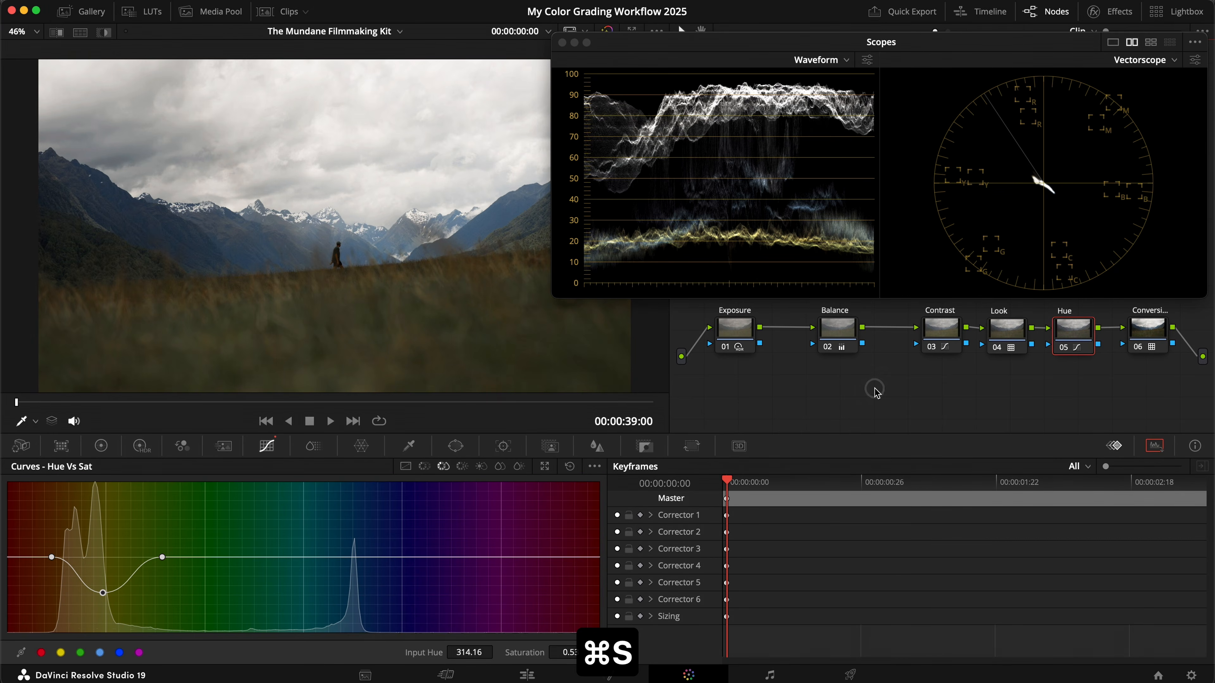
# - Skip ahead to the misty waterfall clip at 00:00:42:00 and lower its Exposure node's High Dynamic Range Global exposure to -0.75
pyautogui.click(350, 423)
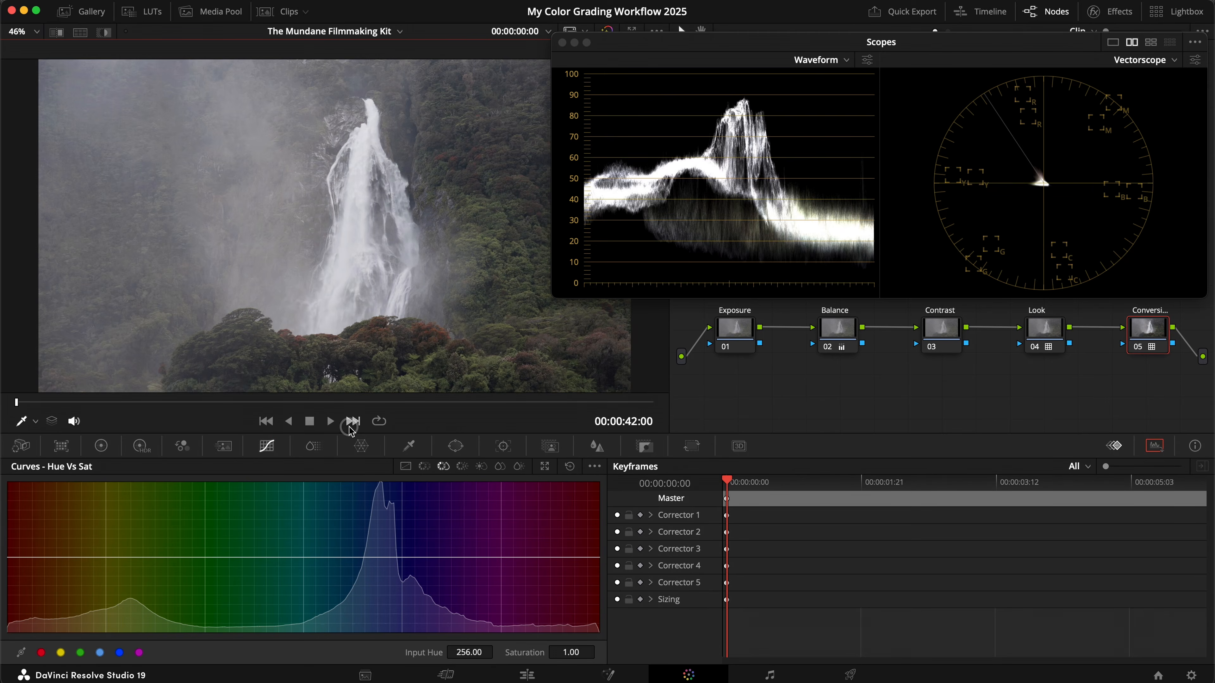
pyautogui.click(723, 350)
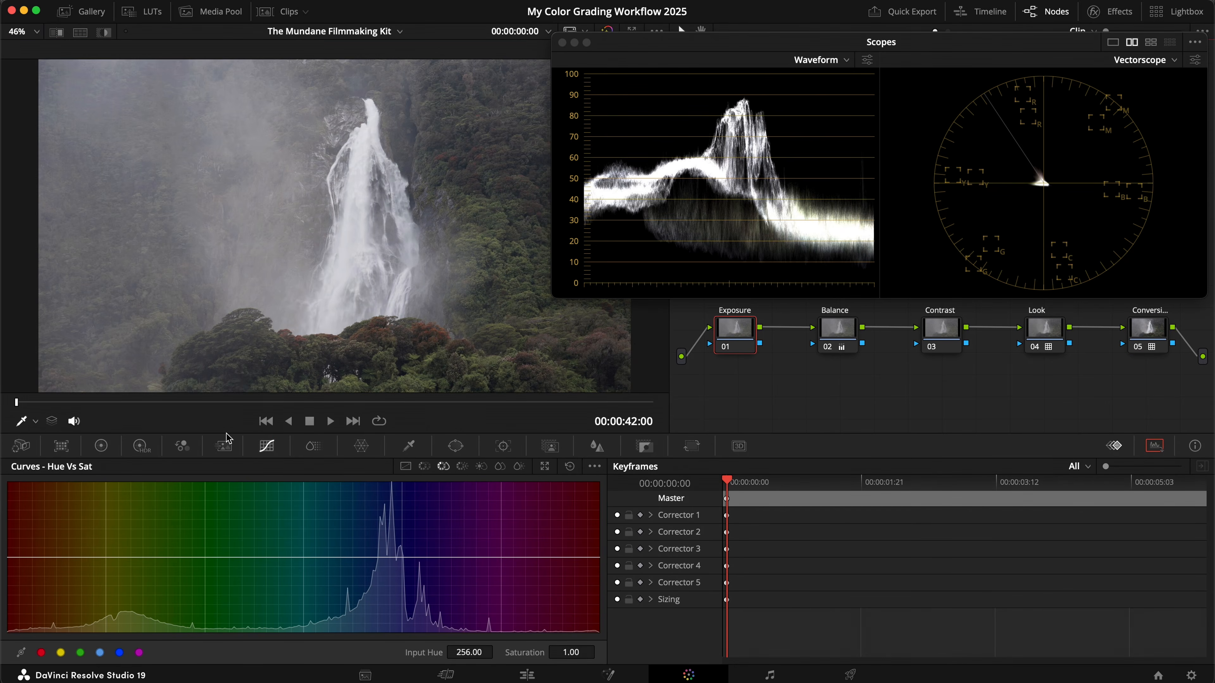
pyautogui.click(136, 451)
pyautogui.moveTo(495, 607); pyautogui.dragTo(481, 608)
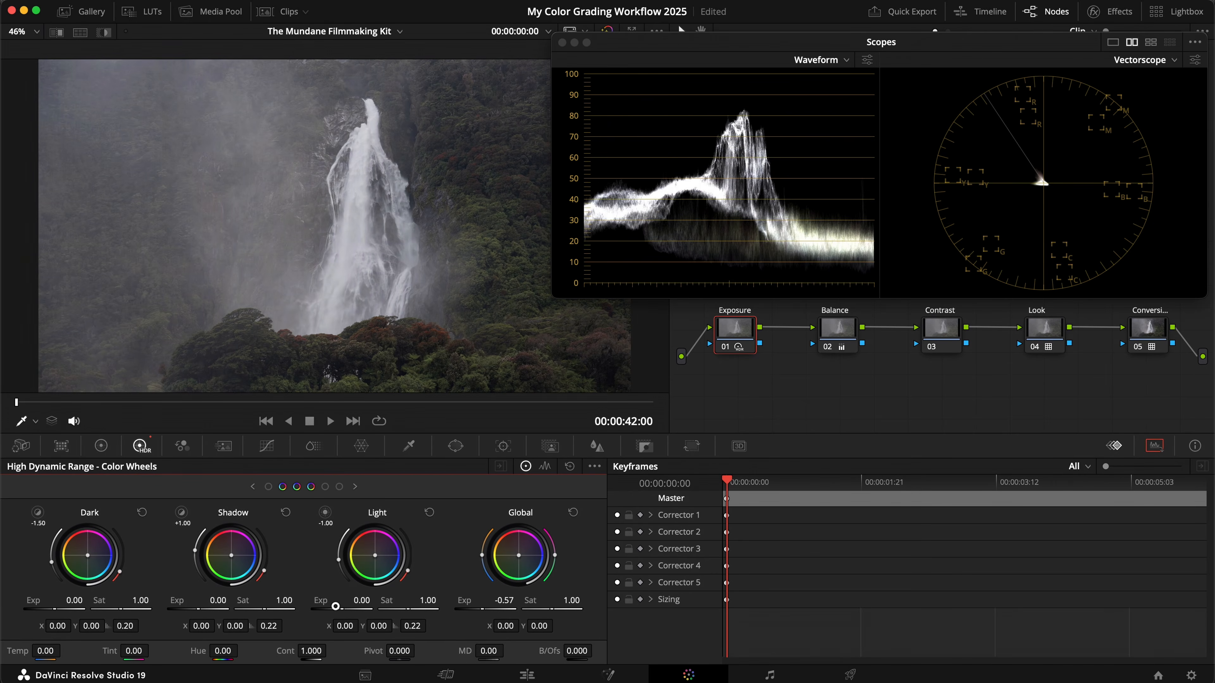
pyautogui.moveTo(295, 618); pyautogui.dragTo(286, 619)
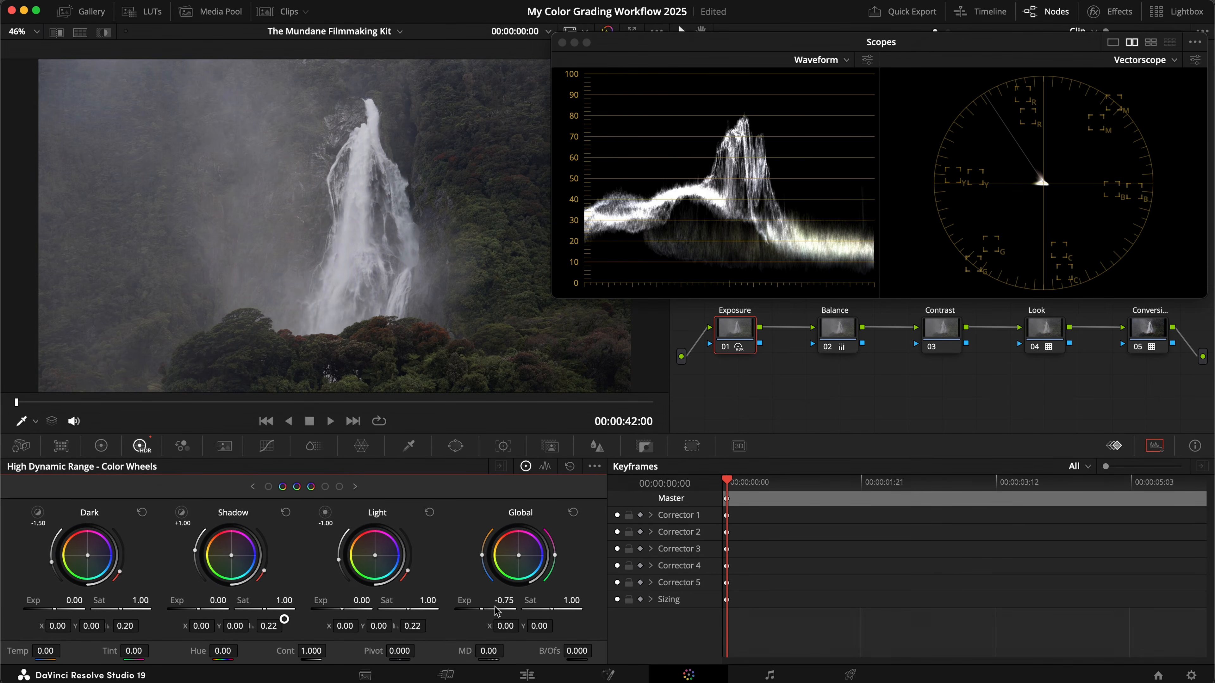
# - Compare the misty waterfall clip with and without its Exposure node adjustment, and save the project
pyautogui.press('super+d')
pyautogui.press('super+d')
pyautogui.press('super+s')
# - On the misty waterfall clip's Balance node, warm the Gain colour balance slightly, compare it against the unbalanced image, and save
pyautogui.click(840, 332)
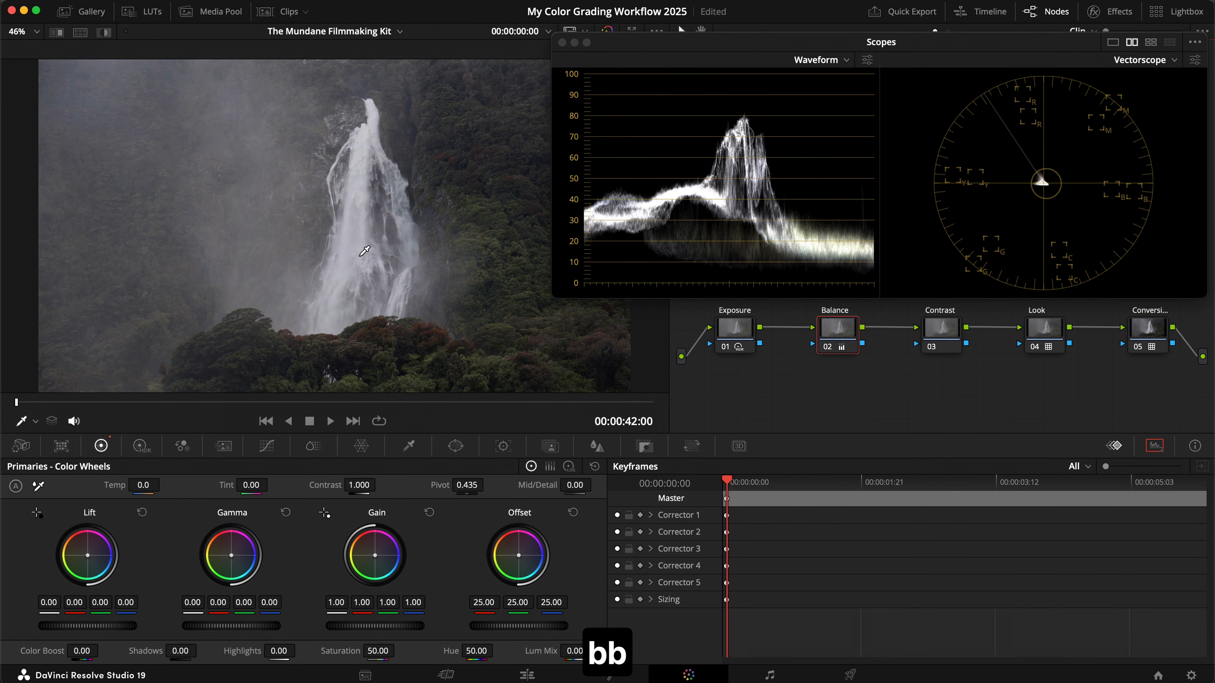
pyautogui.moveTo(374, 553)
pyautogui.mouseDown()
pyautogui.moveTo(365, 548)
pyautogui.moveTo(375, 556)
pyautogui.mouseUp()
pyautogui.press('super+d')
pyautogui.press('super+s')
# - On the waterfall clip's Contrast node, lower the custom curve's shadows and raise its highlights, compare before and after, and save
pyautogui.click(940, 339)
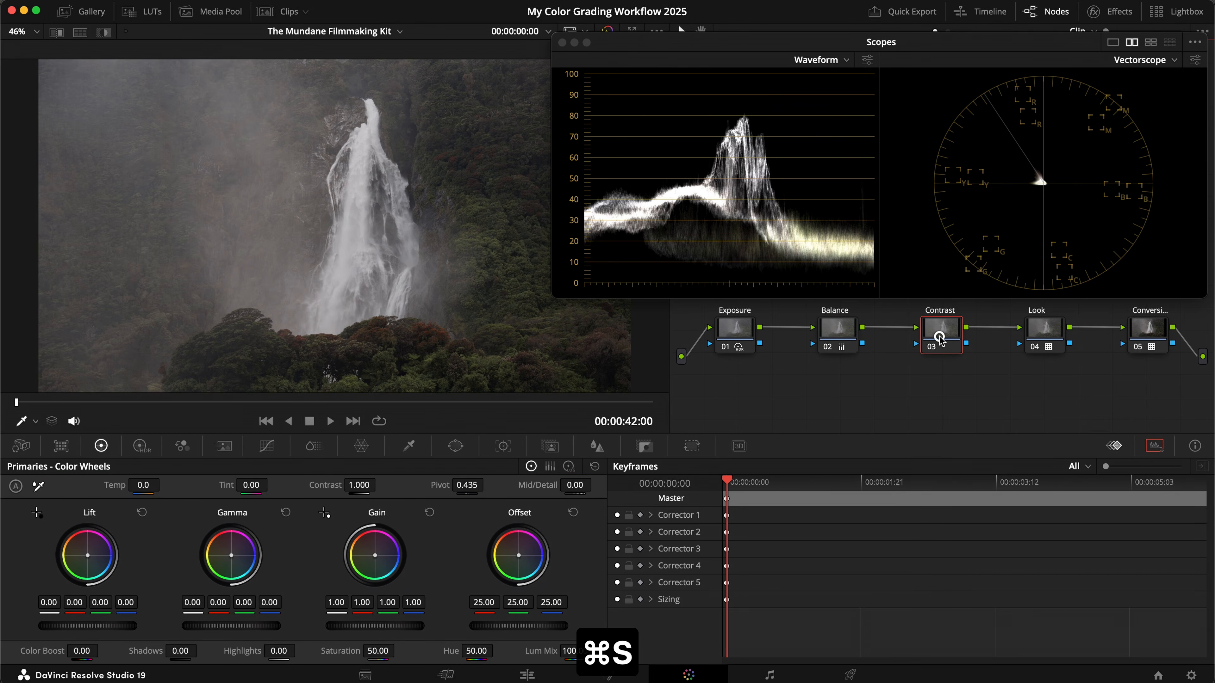
pyautogui.click(266, 445)
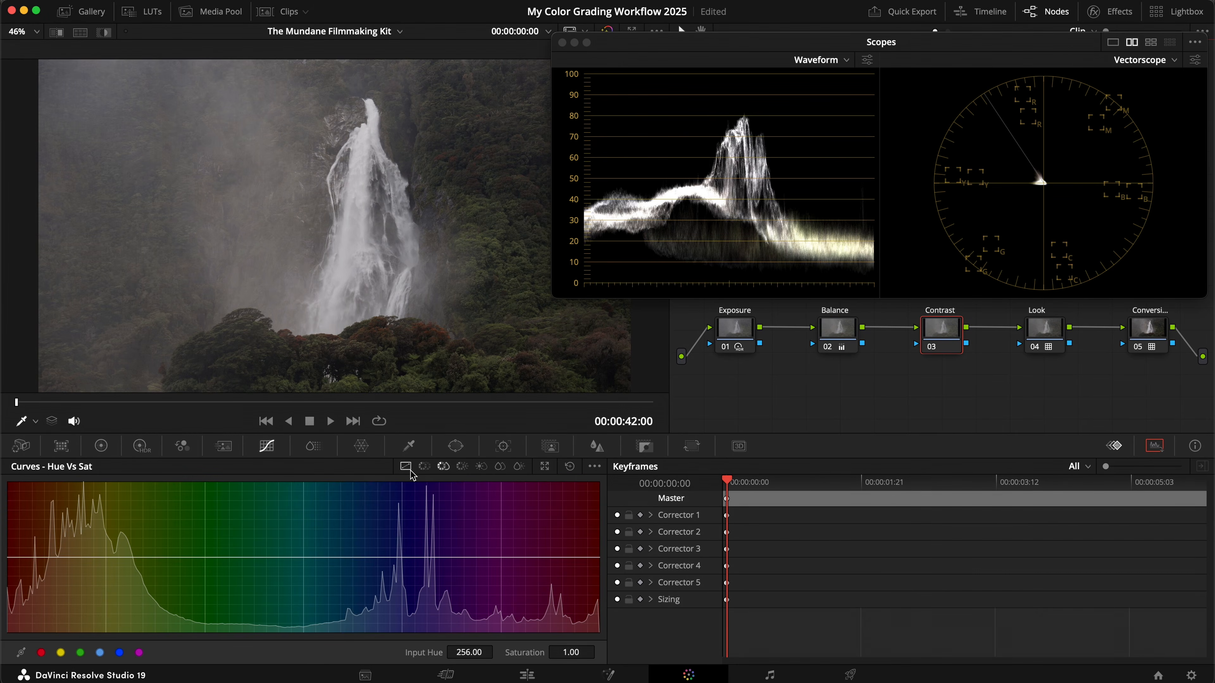
pyautogui.click(408, 468)
pyautogui.moveTo(100, 620); pyautogui.dragTo(100, 628)
pyautogui.moveTo(299, 555); pyautogui.dragTo(307, 525)
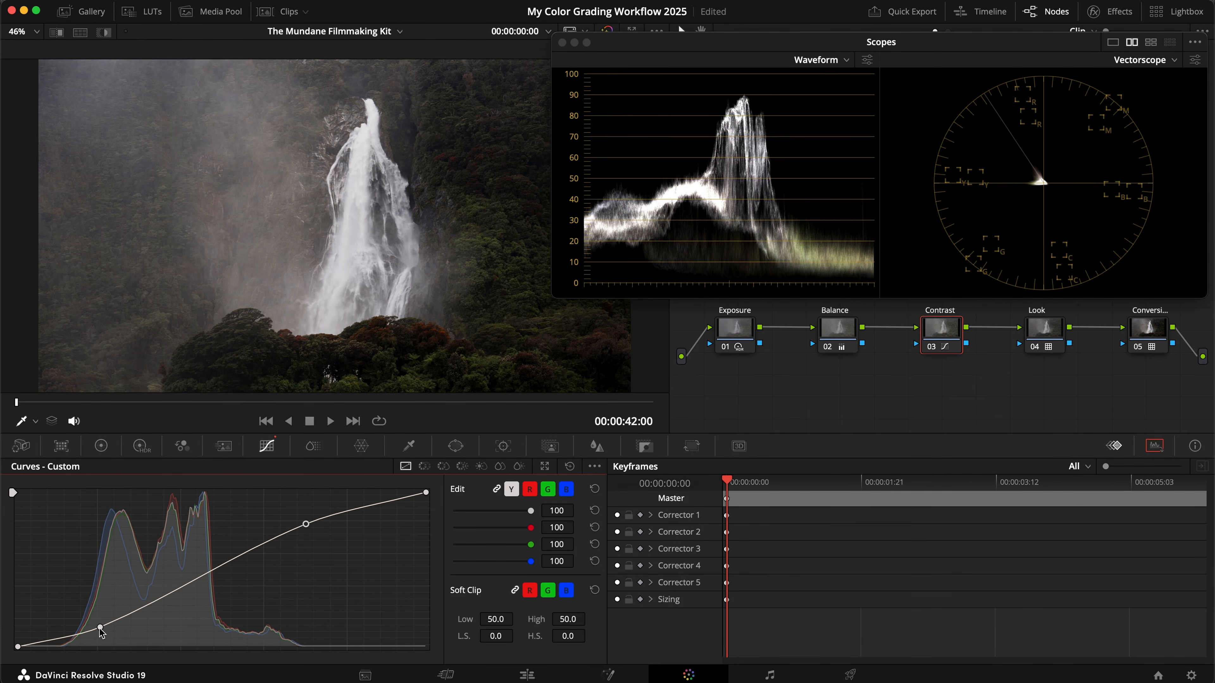
pyautogui.moveTo(102, 631); pyautogui.dragTo(101, 632)
pyautogui.press('super+d')
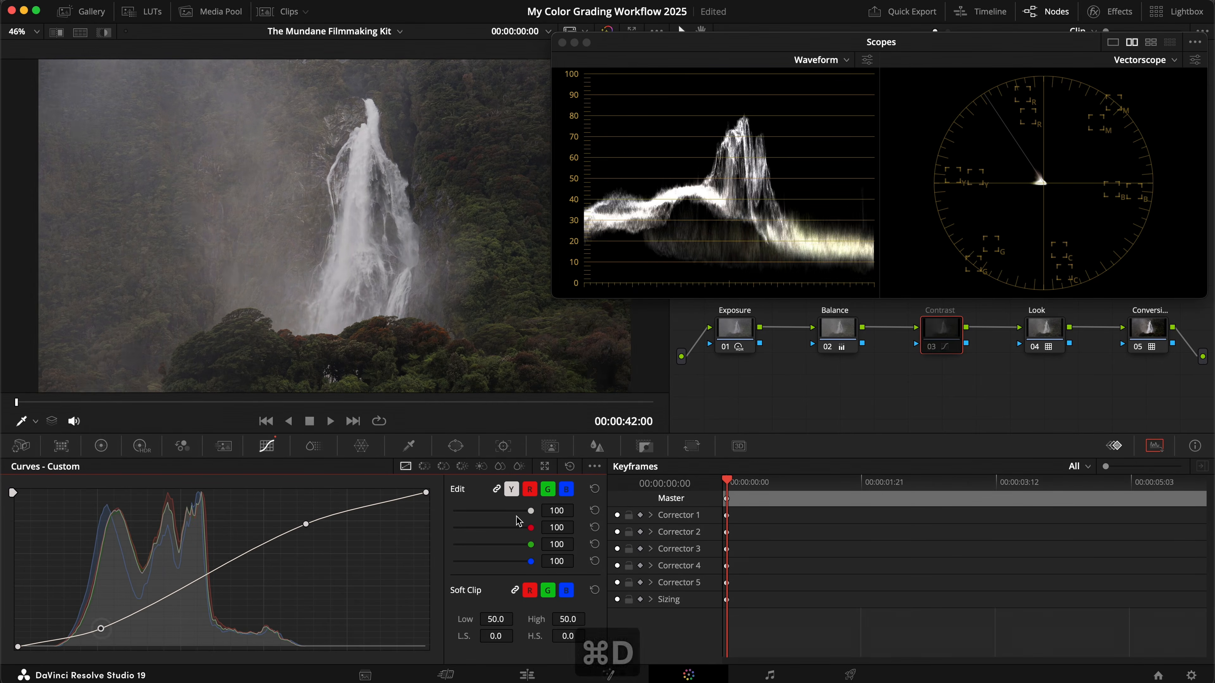
pyautogui.press('super+d')
pyautogui.press('super+s')
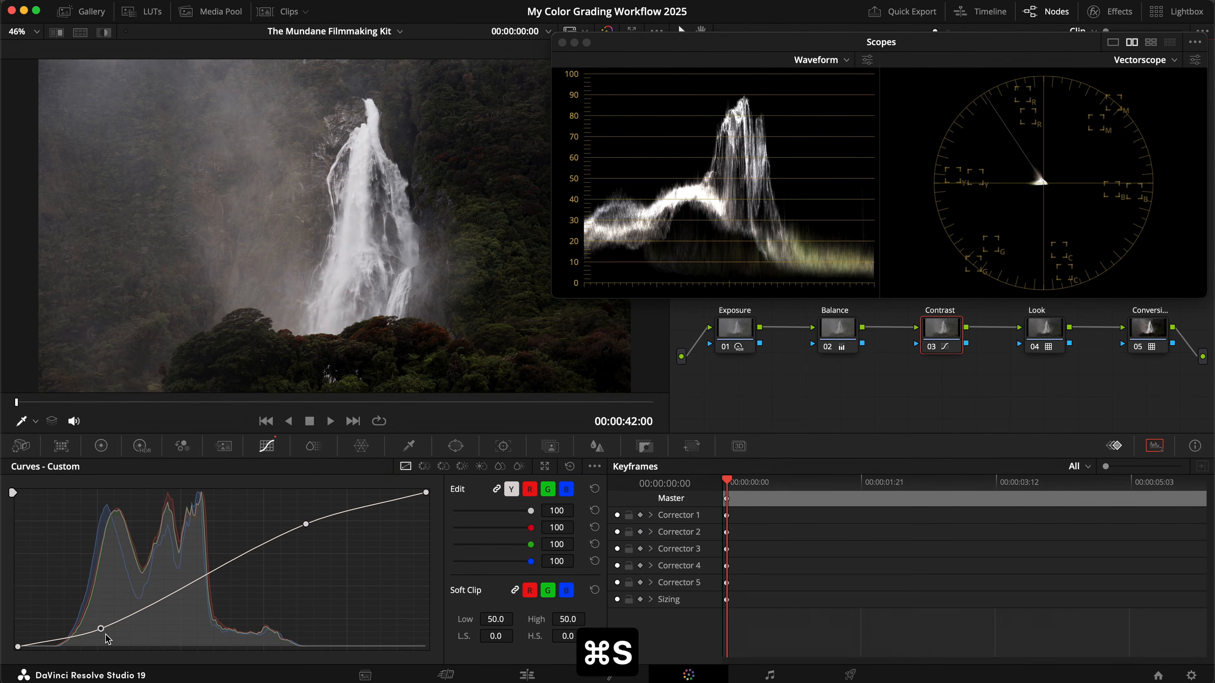
# - Refine the waterfall clip's Balance node Gain to red 1.03, green 1.00 and blue 0.88, compare before and after, and save
pyautogui.click(837, 329)
pyautogui.press('b')
pyautogui.press('b')
pyautogui.moveTo(374, 559); pyautogui.dragTo(374, 555)
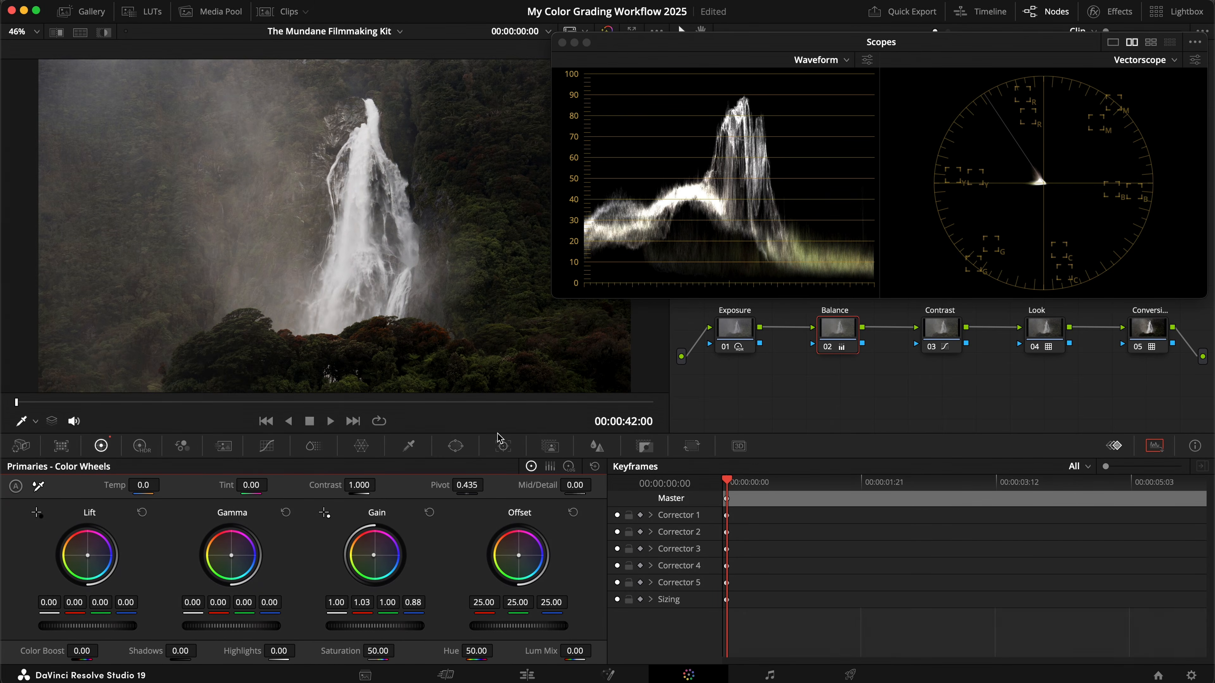
pyautogui.press('super+d')
pyautogui.press('super+d')
pyautogui.press('super+s')
# - On the waterfall clip's Contrast node, deepen the custom curve's shadow point slightly, lift its highlight point a little, and save
pyautogui.click(941, 330)
pyautogui.click(266, 445)
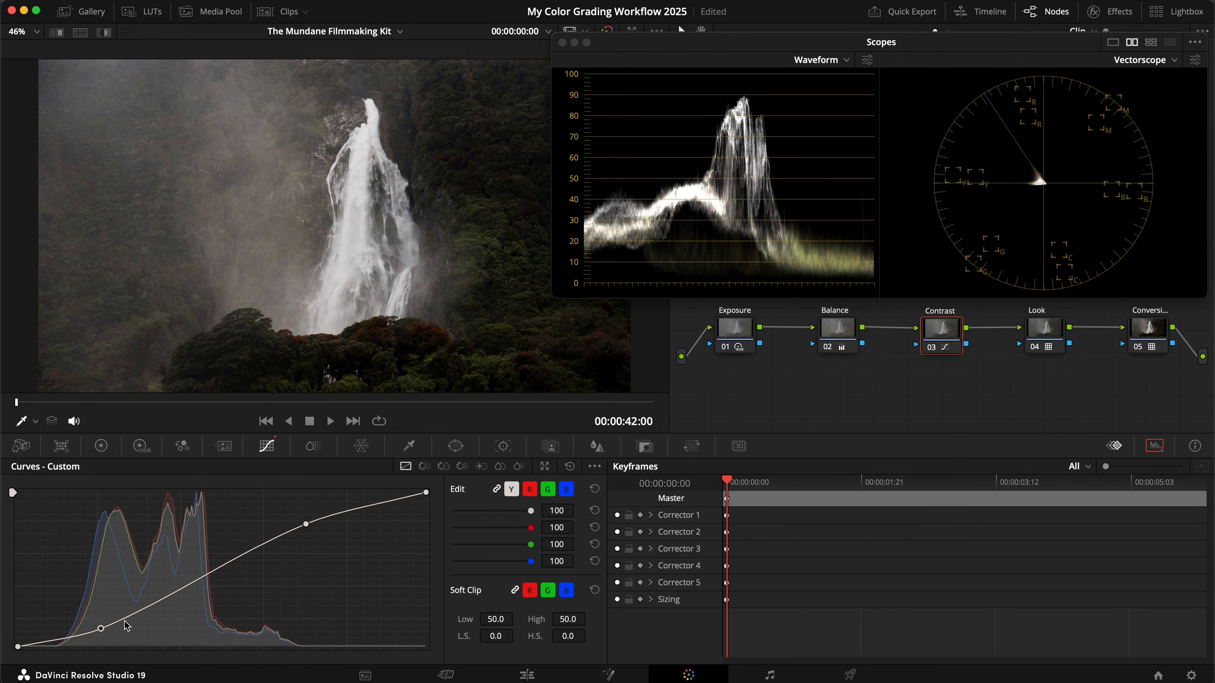
pyautogui.moveTo(102, 630); pyautogui.dragTo(106, 633)
pyautogui.moveTo(308, 529); pyautogui.dragTo(306, 527)
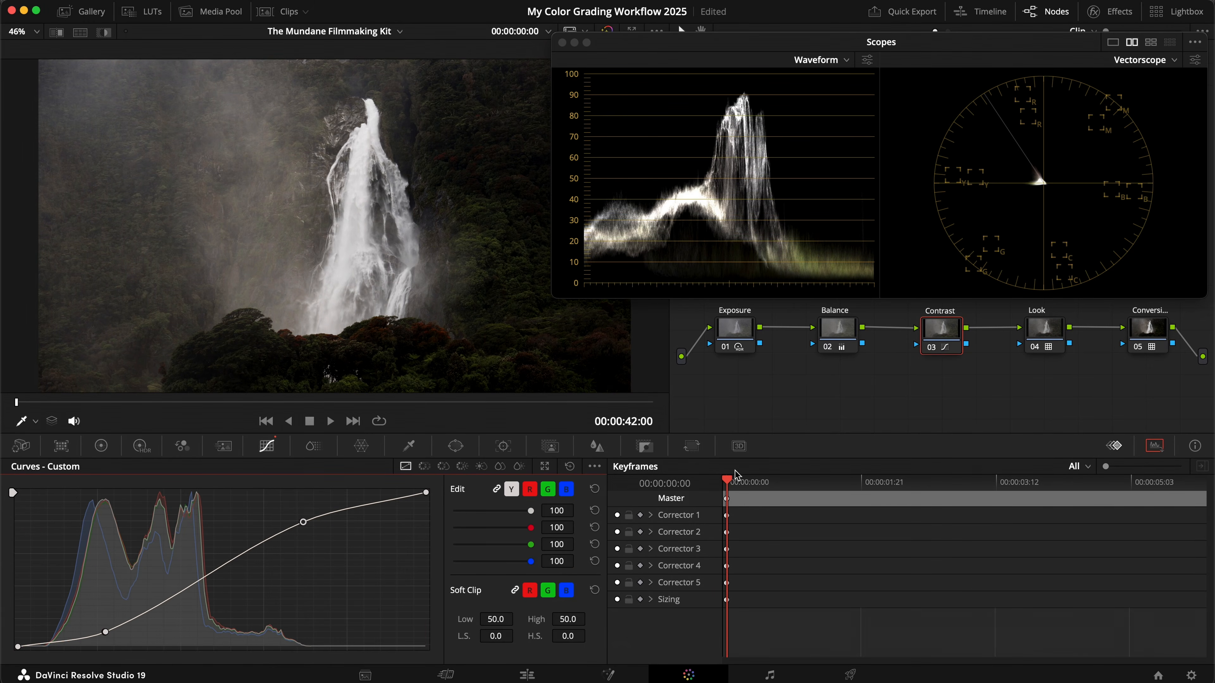
pyautogui.press('super+s')
# - Compare the waterfall clip with the Exposure, Balance and Contrast nodes jointly disabled and enabled, save, and deselect the nodes
pyautogui.moveTo(943, 385); pyautogui.dragTo(685, 312)
pyautogui.press('super+d')
pyautogui.press('super+d')
pyautogui.press('super+s')
pyautogui.click(921, 422)
# - Compare the waterfall clip with its Look node disabled and enabled, examining the look's effect on the dark foliage
pyautogui.click(1050, 336)
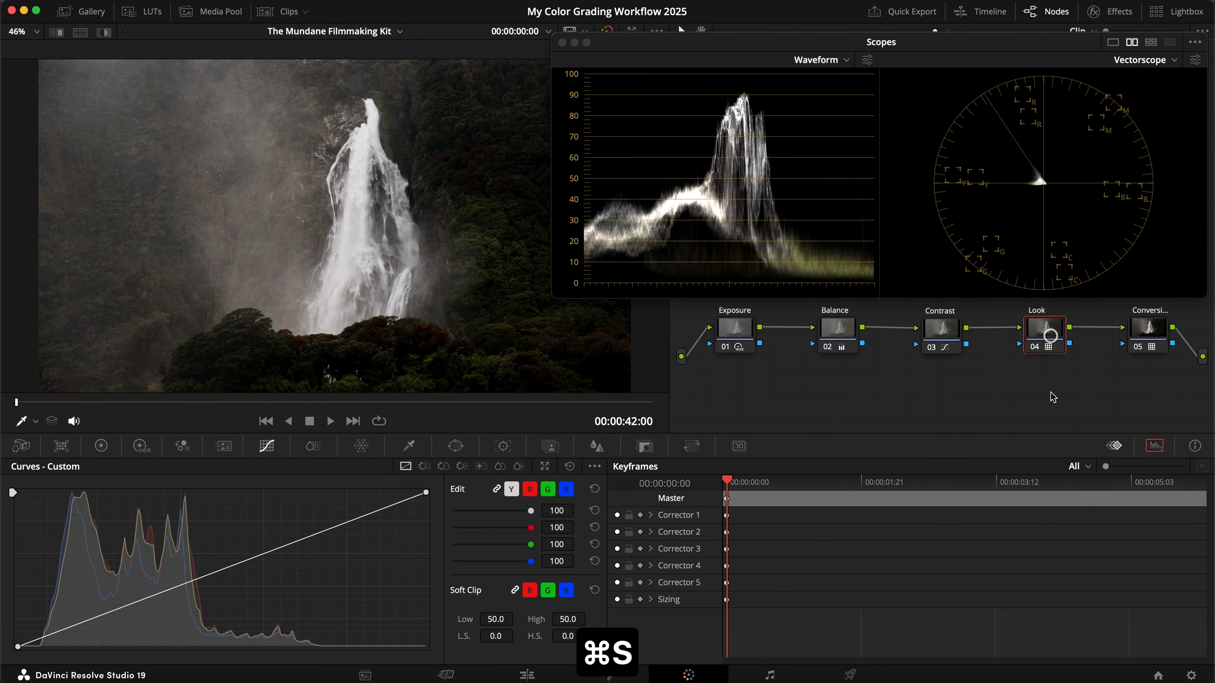
pyautogui.press('super+d')
pyautogui.press('super+d')
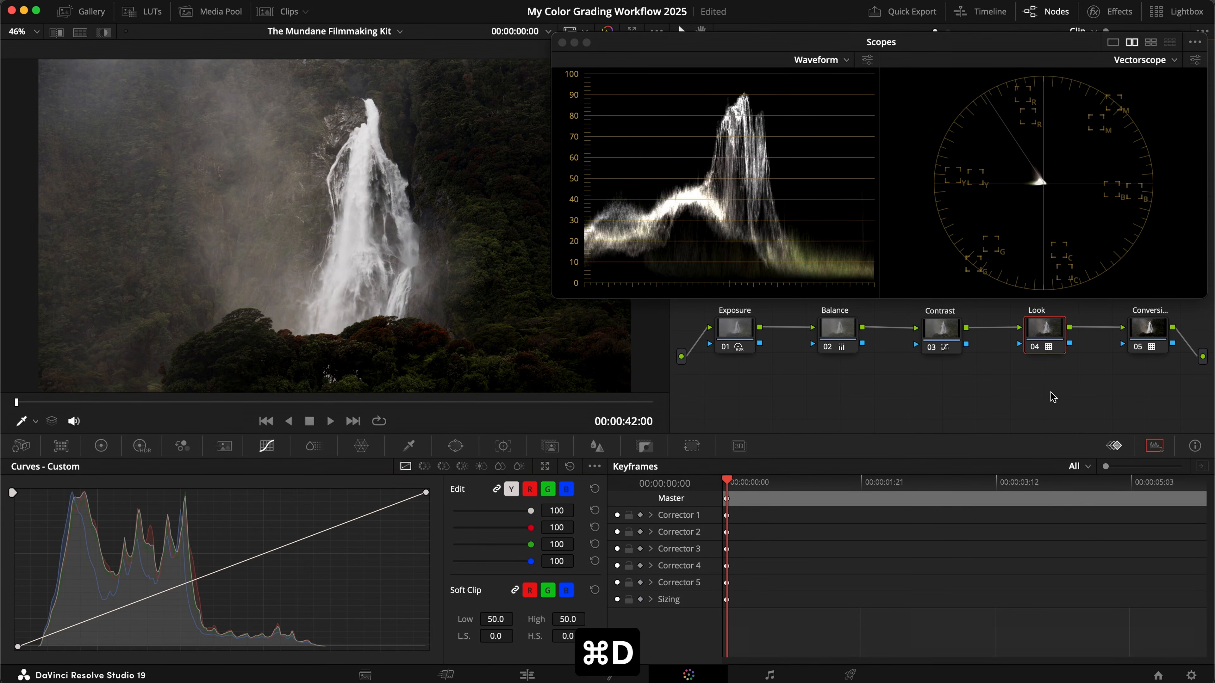
pyautogui.press('super+d')
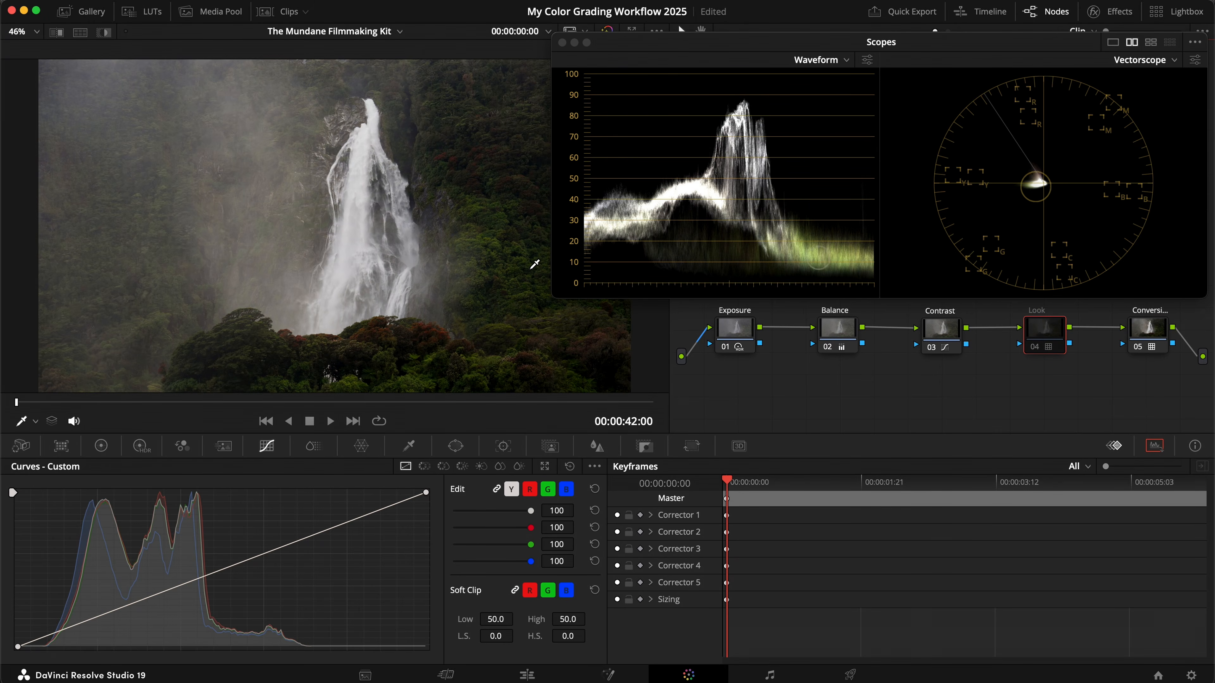
pyautogui.press('super+d')
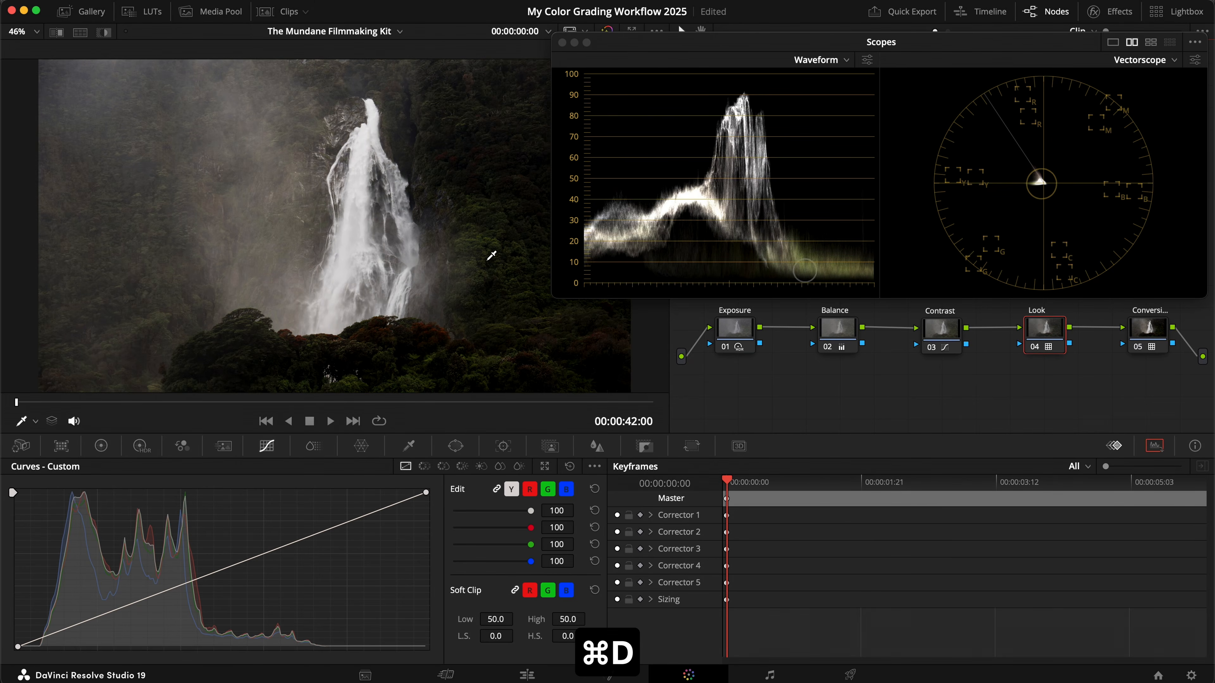